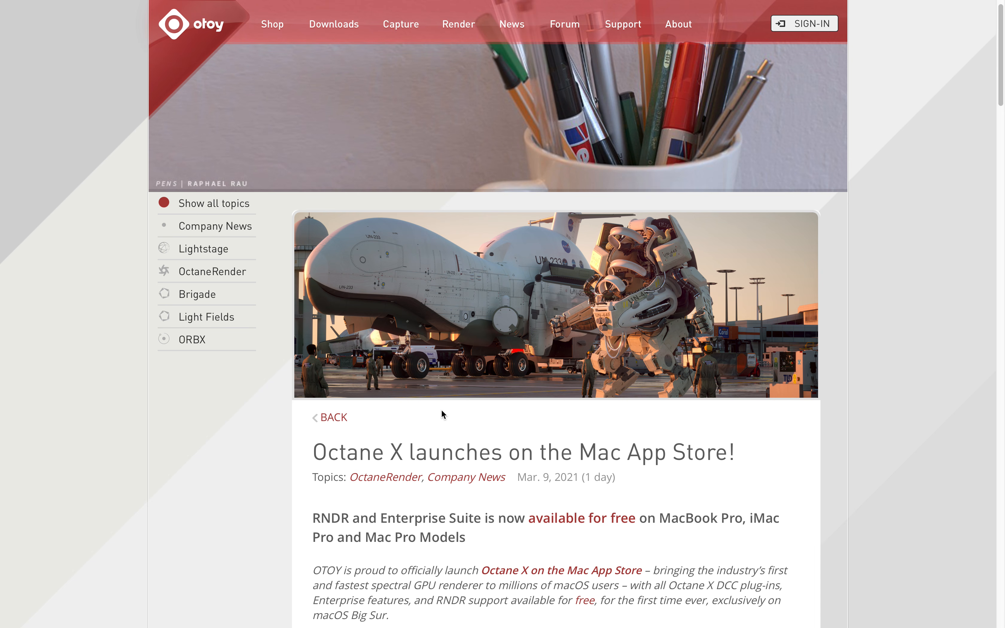
Read through the Octane X Mac App Store launch article, highlighting "Mac App Store" in its headline.
drag(337, 459, 673, 448)
click(604, 449)
scroll(675, 449, down, 3)
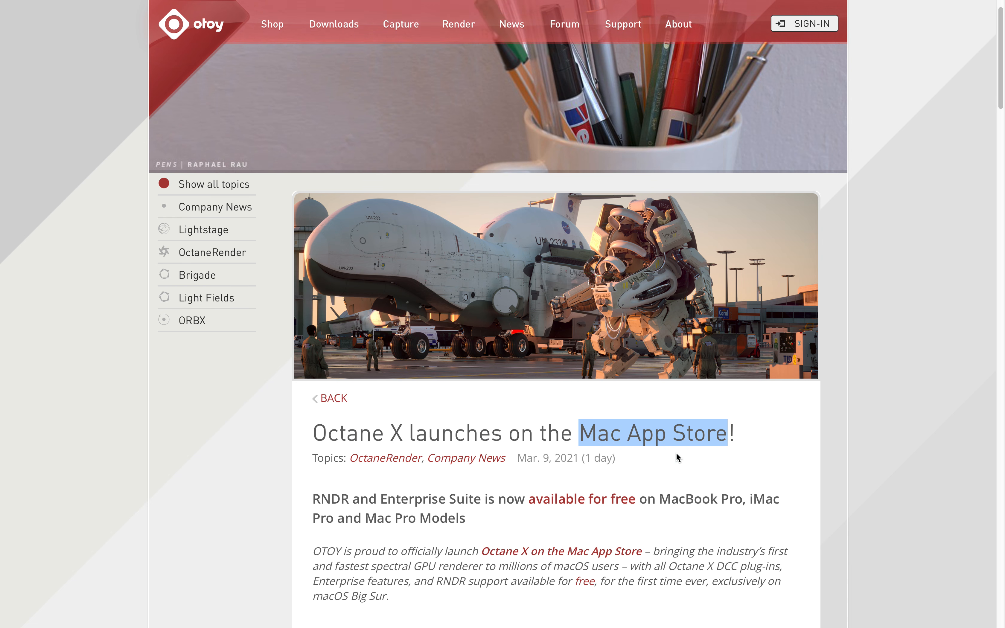
scroll(676, 448, down, 20)
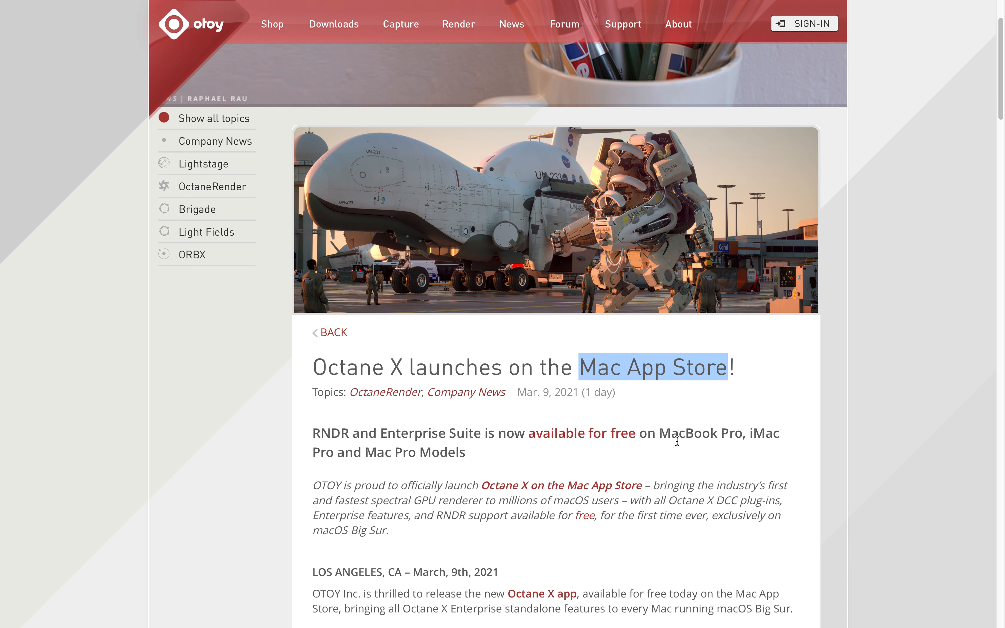
scroll(638, 479, down, 20)
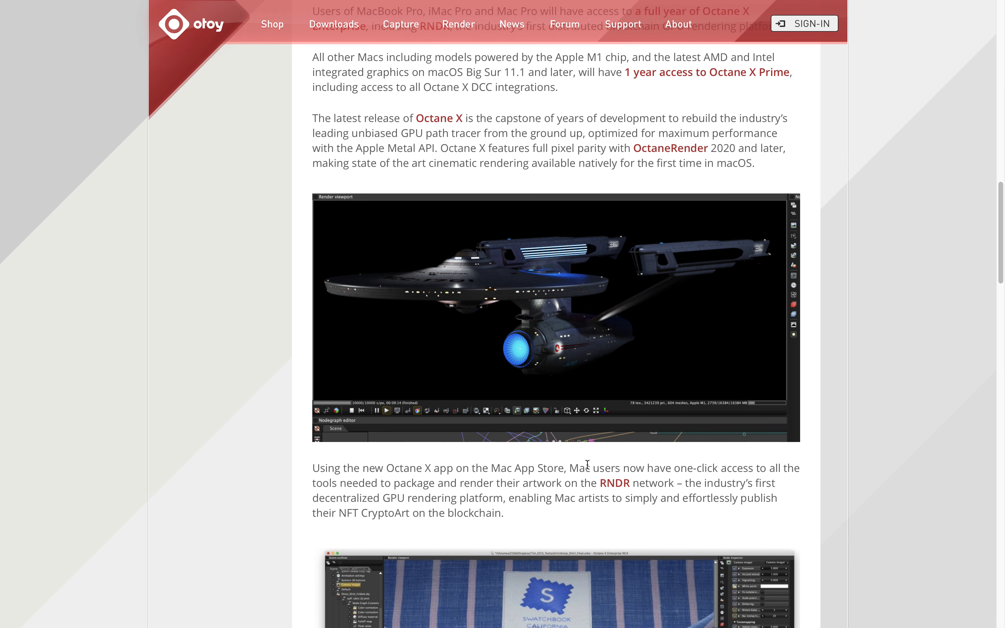
scroll(584, 464, up, 20)
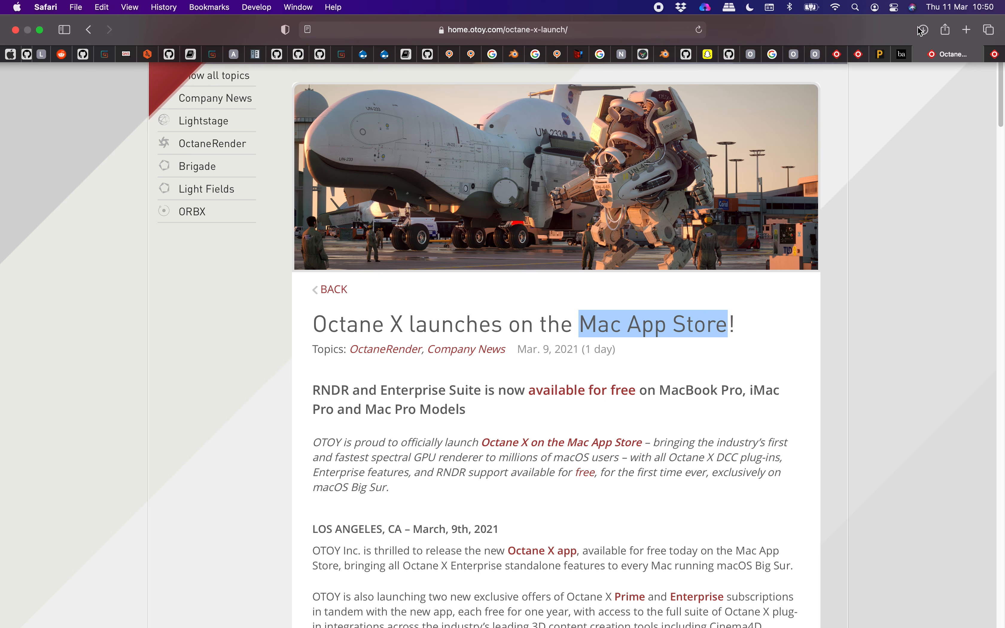
Check the annual subscription price on the Octane X Mac Pro Enterprise offer page.
click(999, 57)
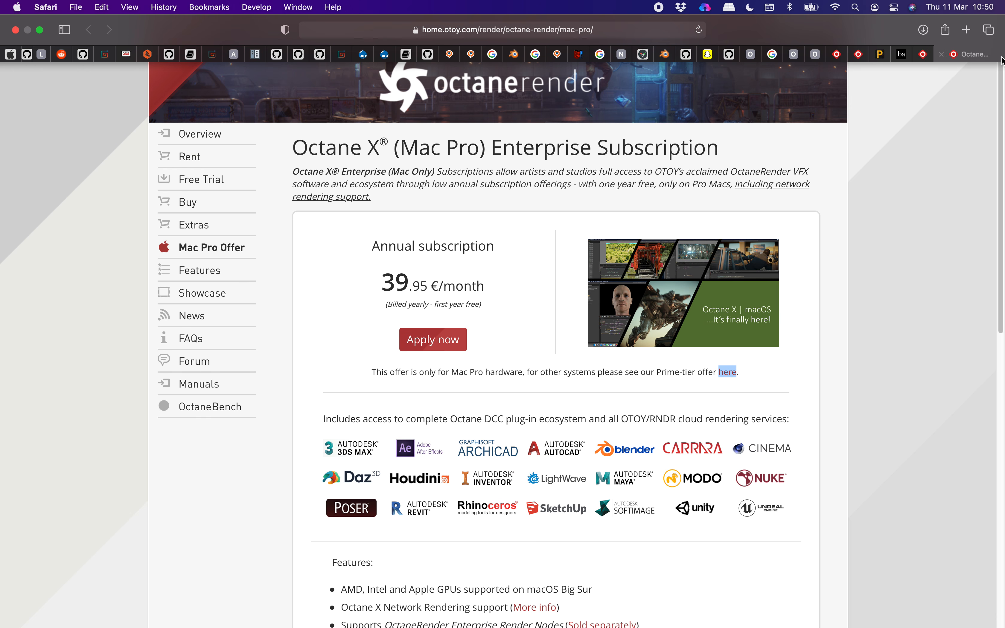
click(372, 282)
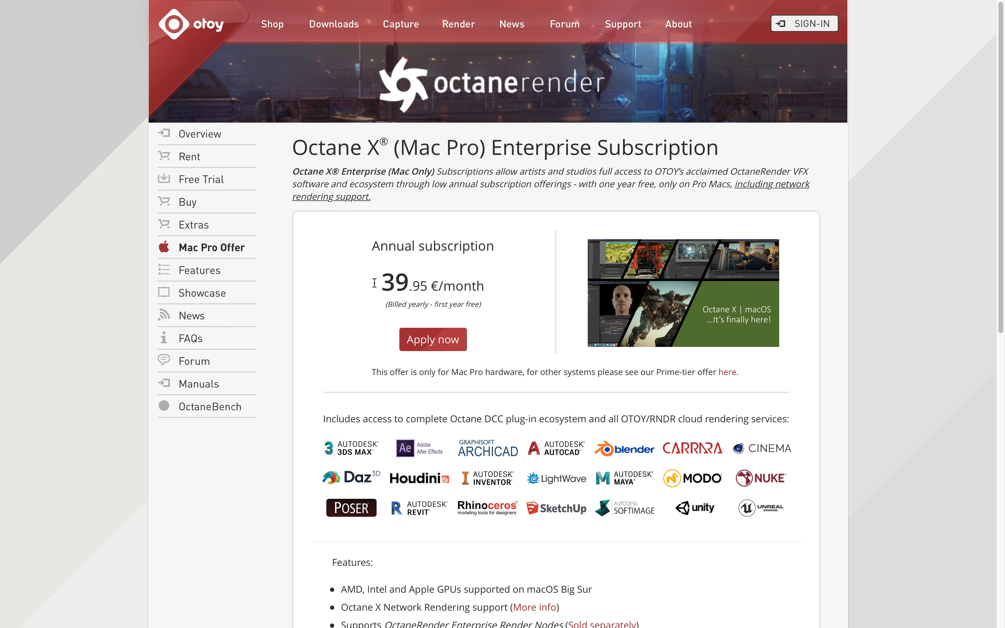
drag(383, 276, 441, 275)
click(421, 222)
Switch from the browser to the Octane X workspace.
key(ctrl+Up)
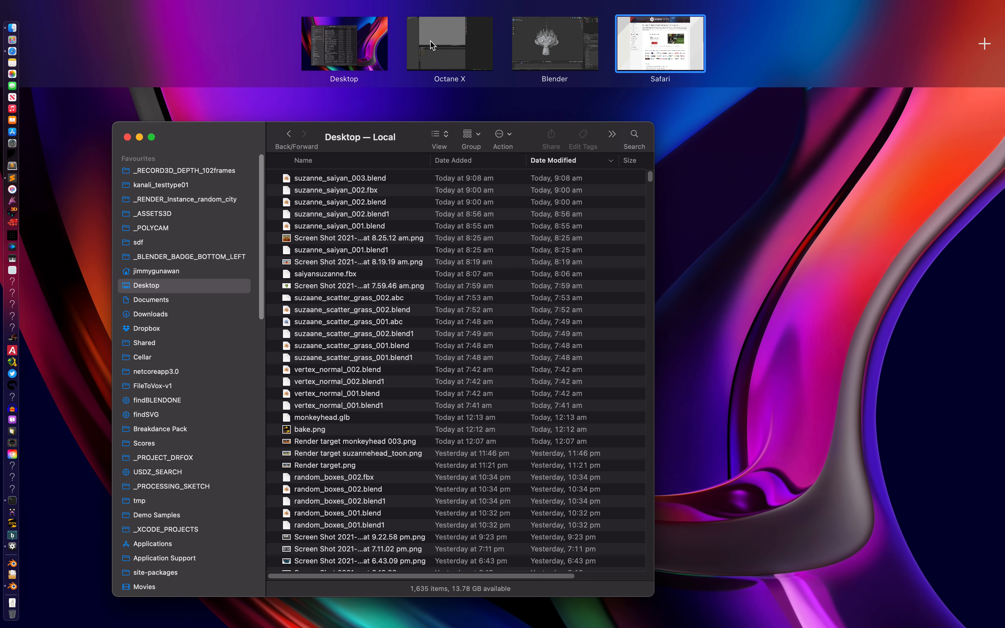
click(430, 39)
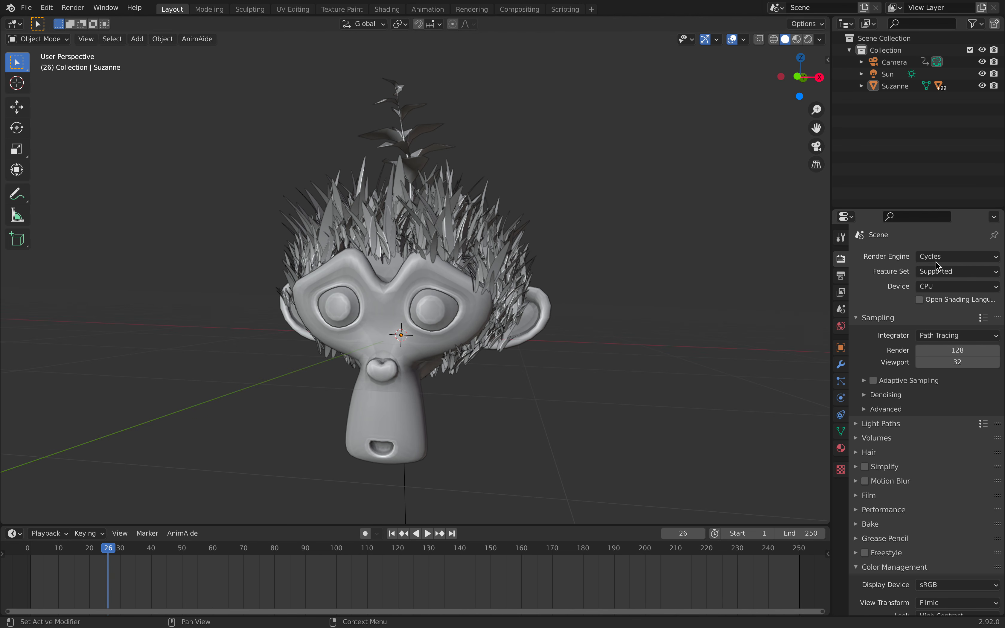
Set Blender's render engine to Eevee and preview the Suzanne scene with rendered viewport shading.
click(936, 260)
click(939, 270)
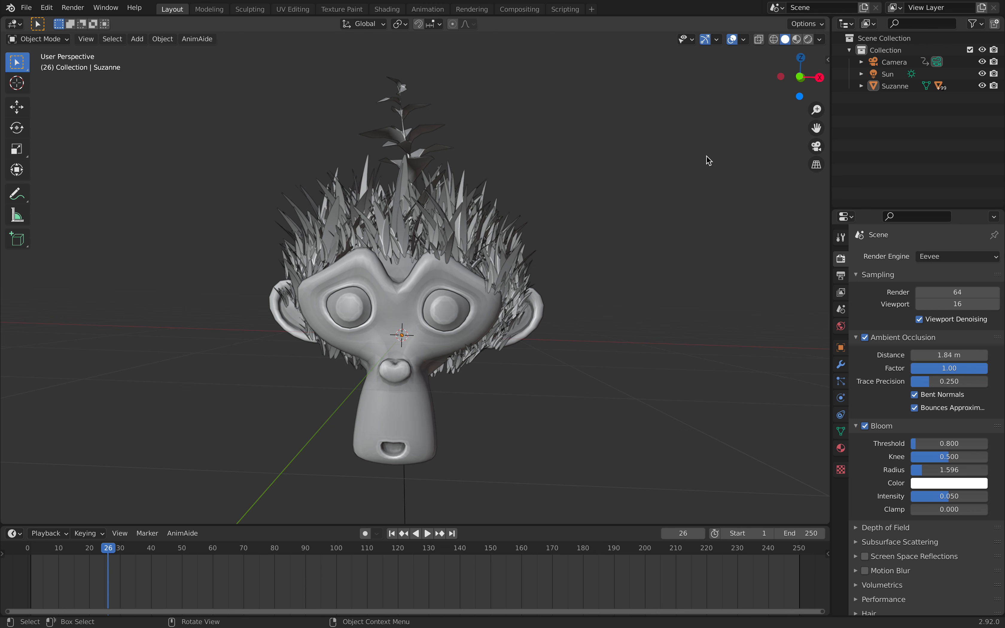
click(808, 39)
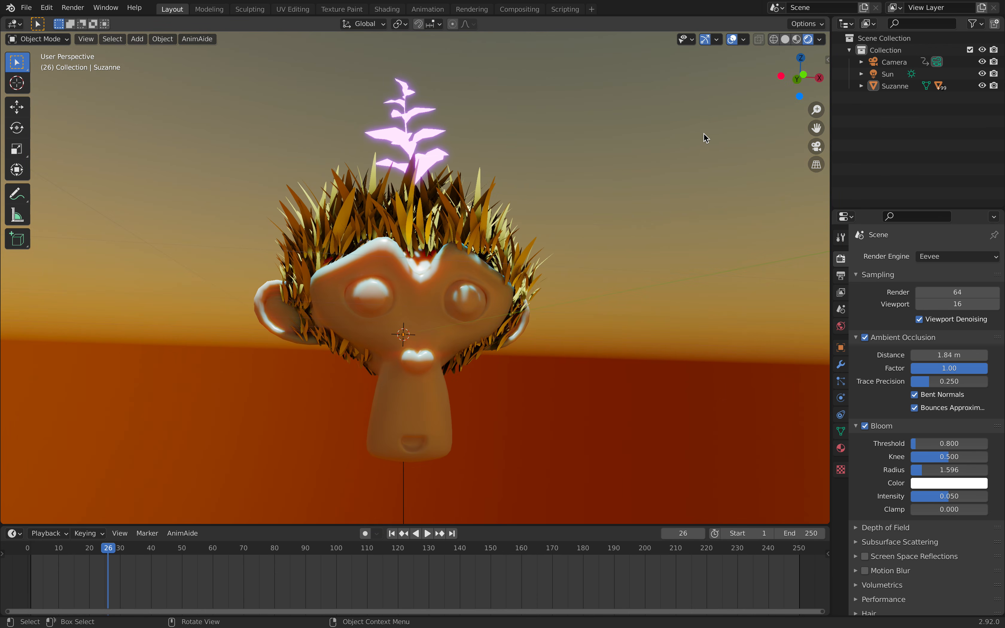
middle_drag(704, 133, 665, 150)
middle_drag(410, 299, 411, 250)
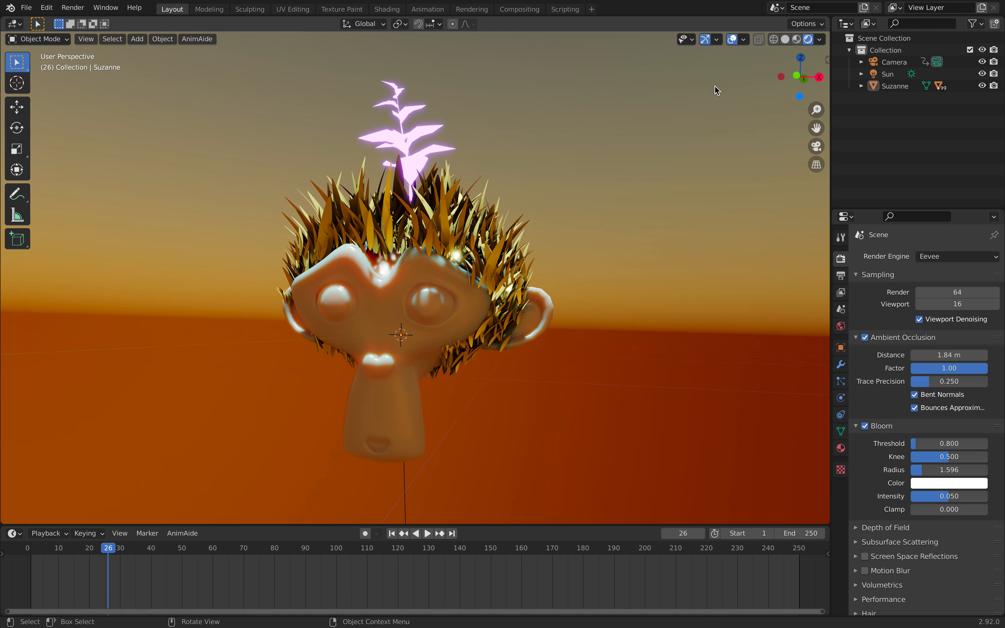
Set the render engine to Cycles with GPU Compute as the device.
click(943, 256)
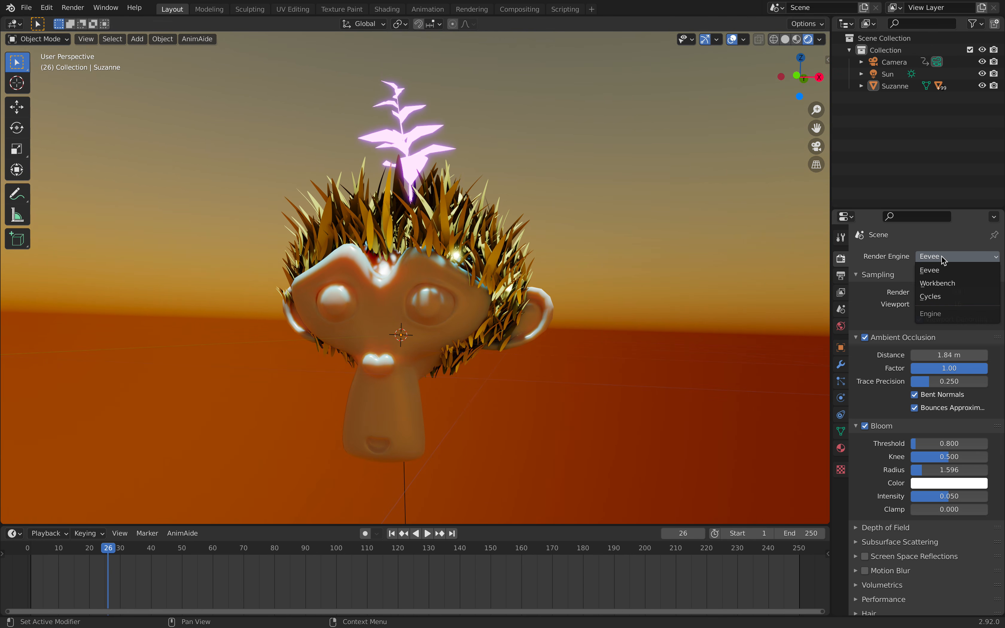
click(941, 297)
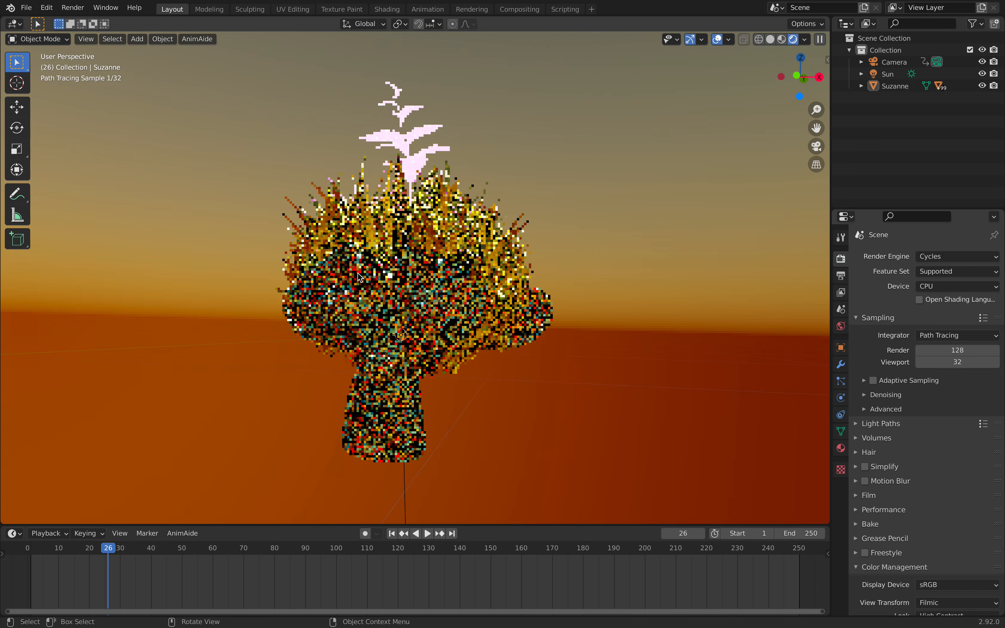
click(941, 287)
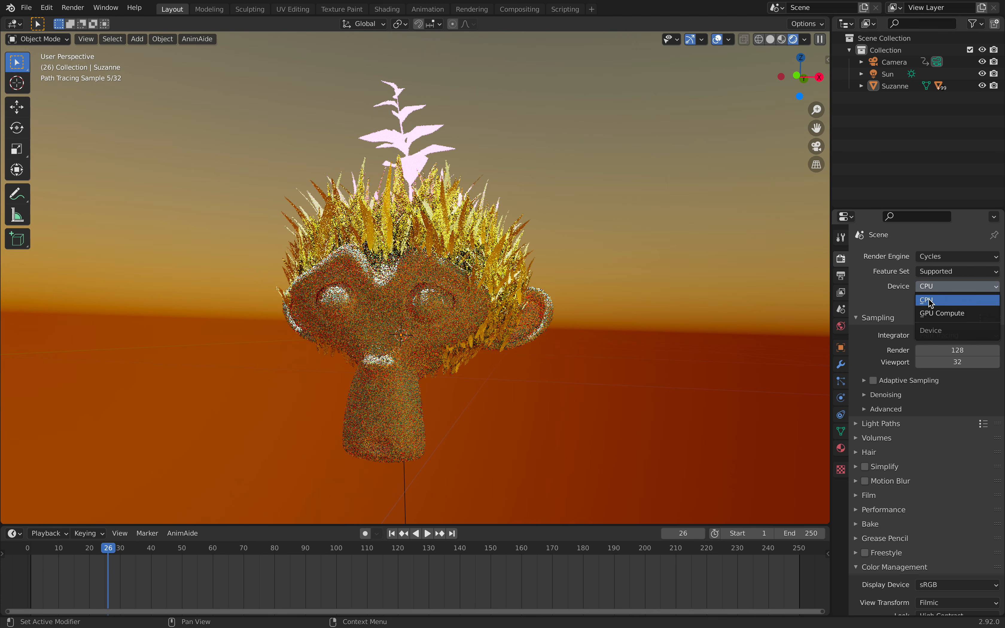
click(934, 312)
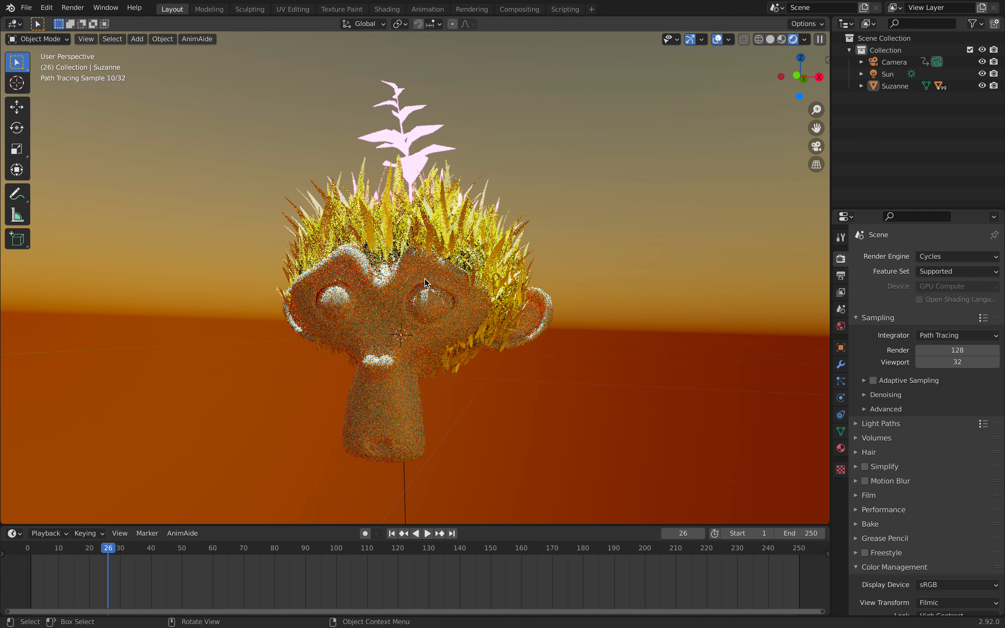
Set the Cycles device back to CPU and check the path-traced preview of Suzanne.
click(941, 286)
click(939, 292)
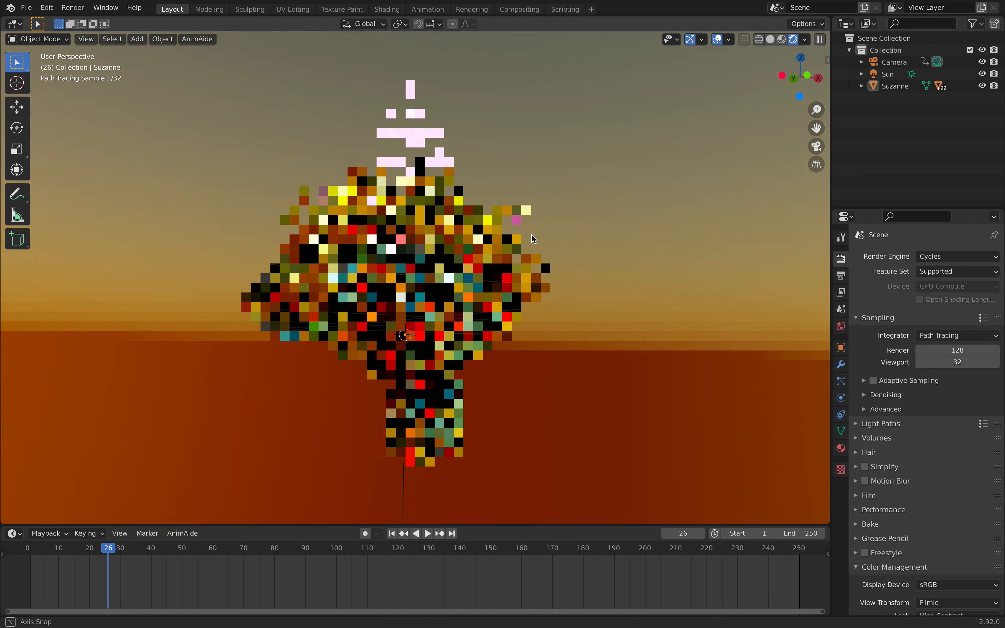
click(938, 289)
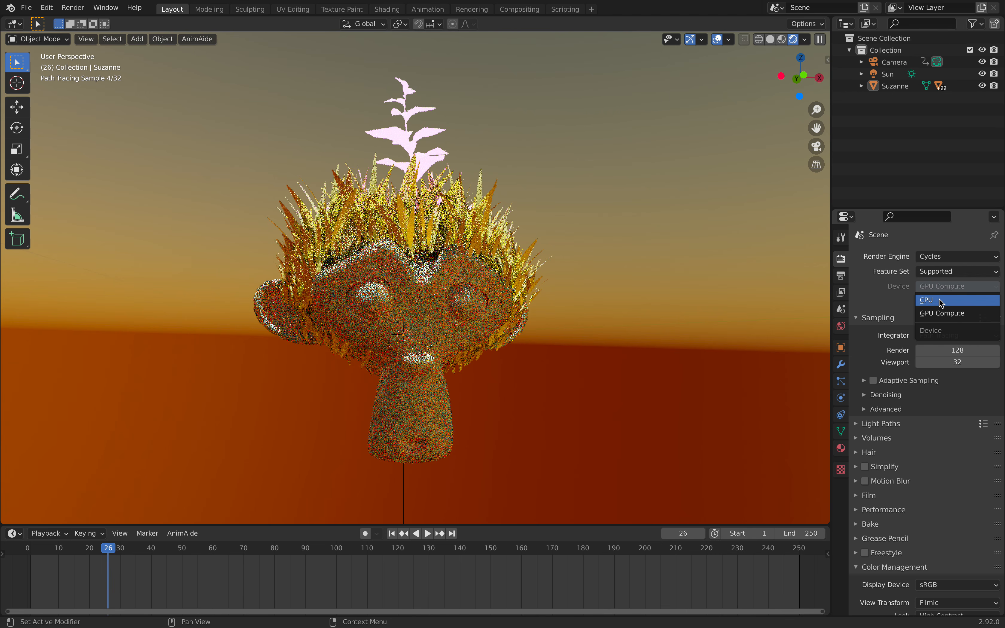
click(939, 300)
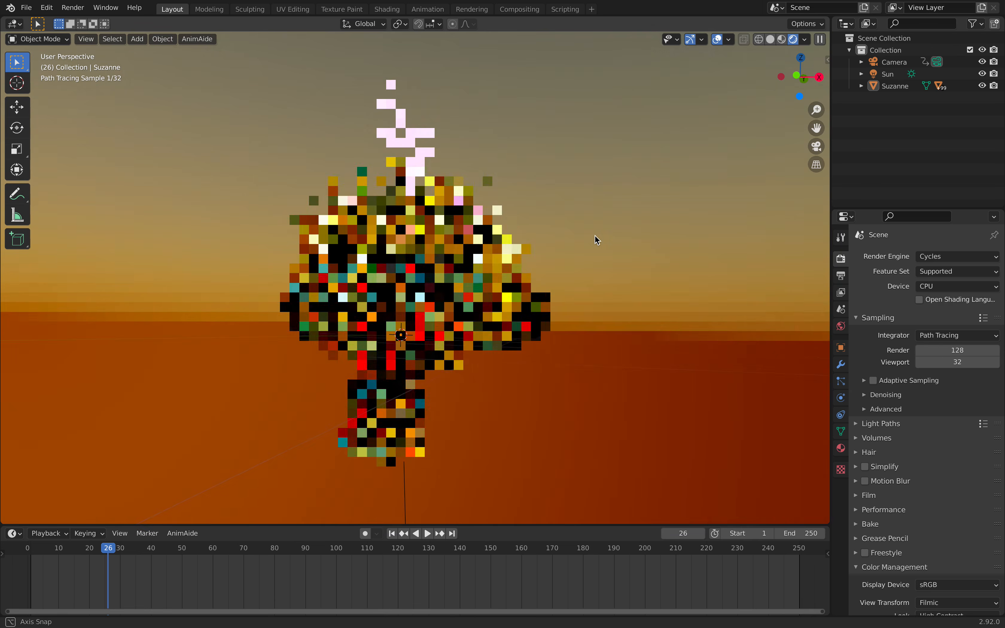
Set the render engine back to Eevee and view the grass-haired Suzanne from several angles.
click(938, 255)
click(938, 269)
middle_drag(515, 213, 534, 215)
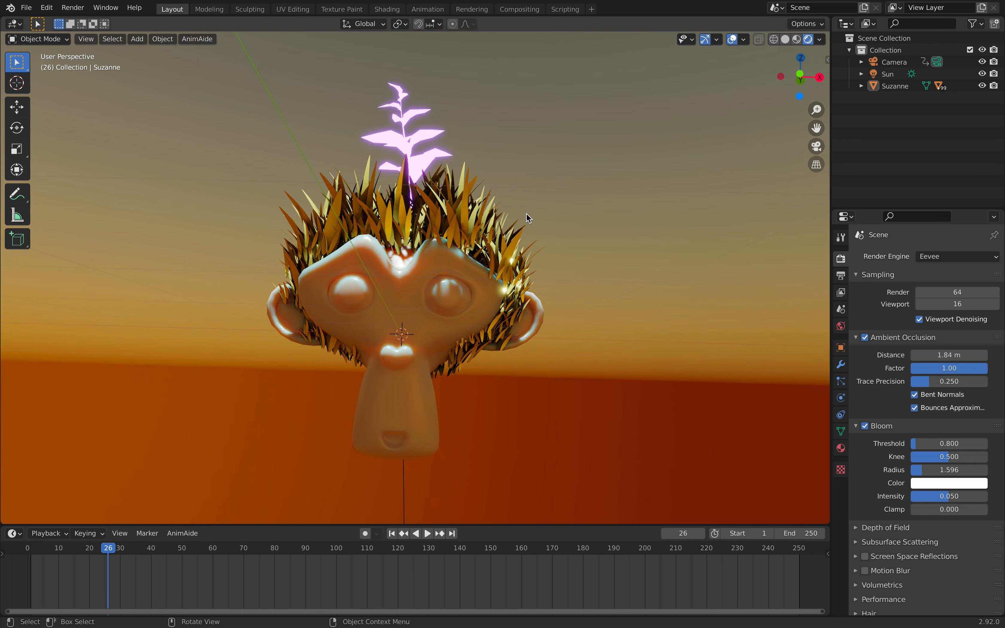
mouse_move(452, 253)
middle_down()
mouse_move(407, 220)
mouse_move(442, 239)
mouse_move(430, 222)
mouse_move(417, 224)
mouse_move(429, 195)
mouse_move(493, 203)
mouse_move(468, 258)
middle_up()
scroll(407, 217, down, 2)
scroll(444, 220, up, 2)
scroll(447, 218, down, 1)
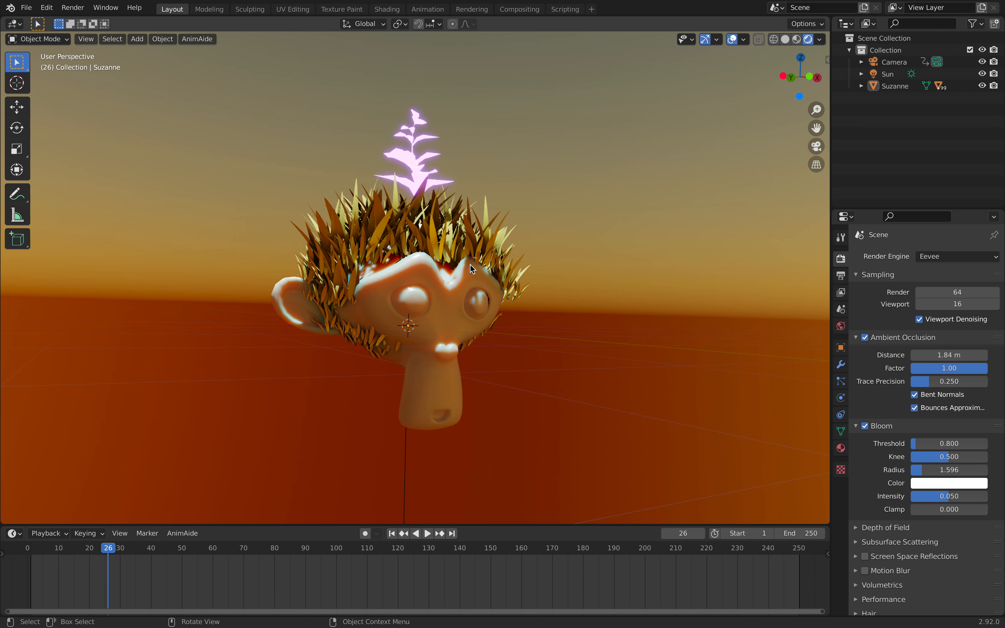
Examine the materials assigned to the Suzanne head, the grass and the glowing plant, and return the viewport to solid shading.
click(470, 283)
click(840, 448)
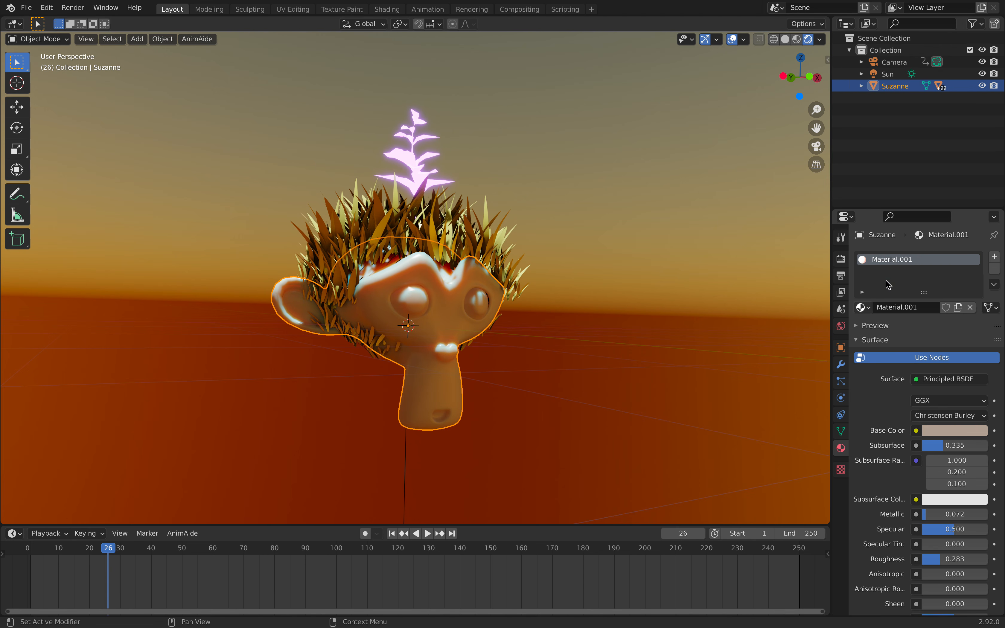
click(450, 224)
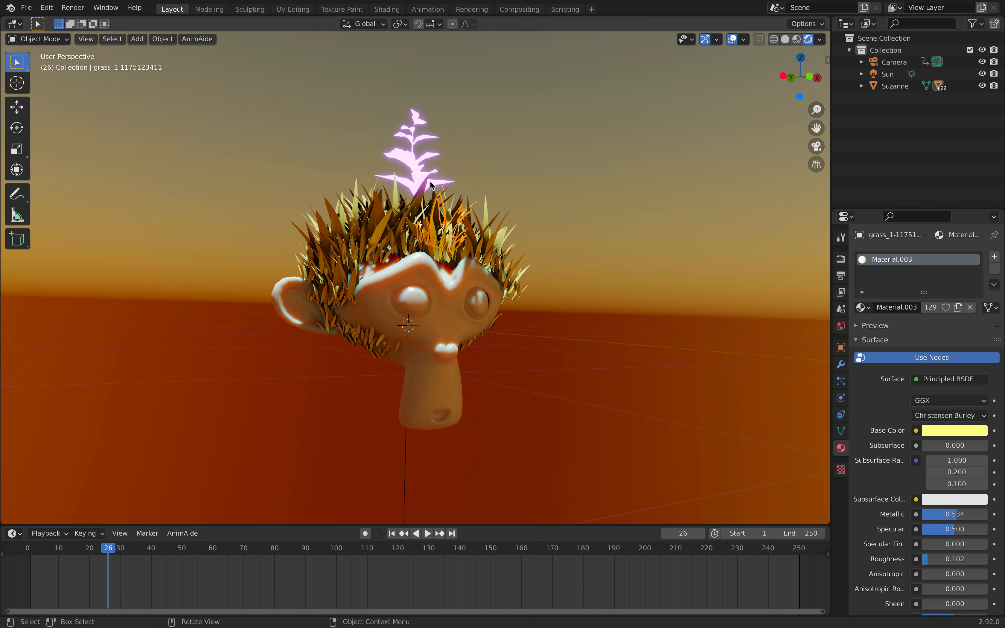
click(419, 154)
click(433, 269)
click(454, 226)
click(441, 156)
click(418, 225)
click(360, 228)
click(415, 167)
scroll(498, 193, up, 1)
middle_drag(525, 197, 485, 190)
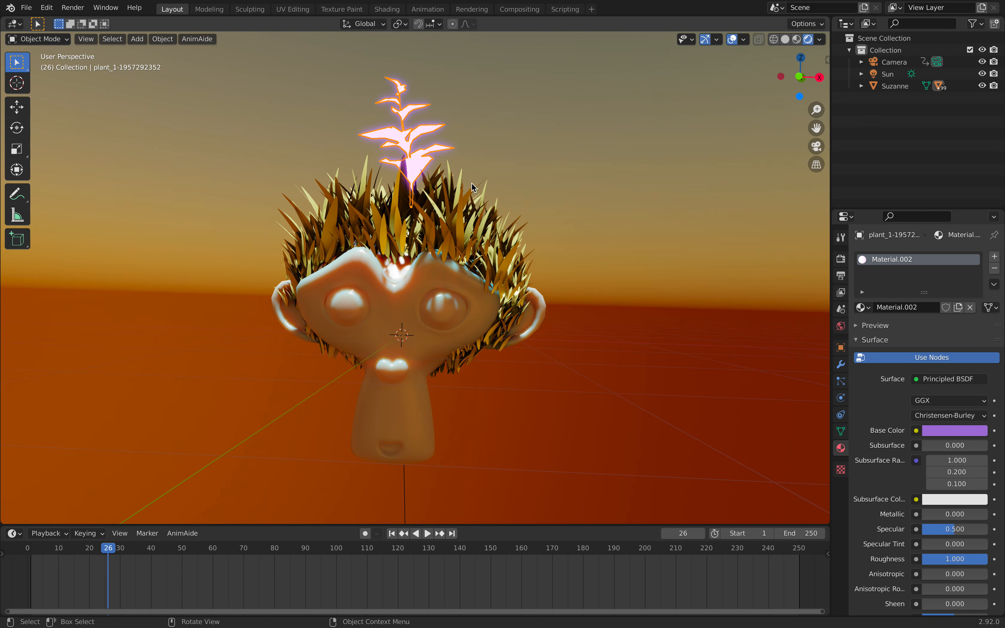
click(785, 39)
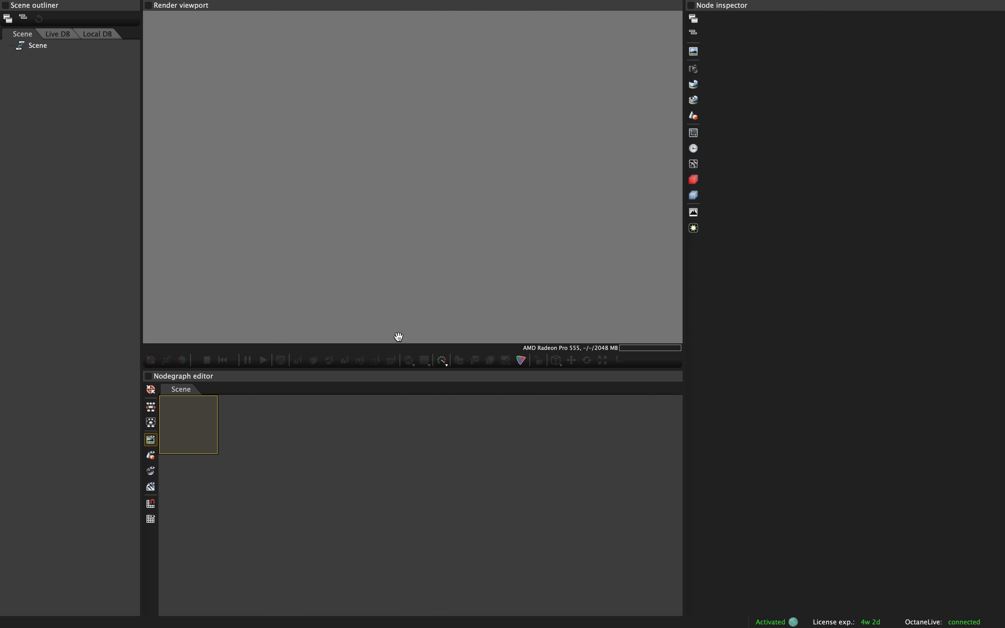
Import suzanne_saiyan_002.fbx from the Desktop folder into the Octane X node graph and reposition its node.
key(ctrl+Left)
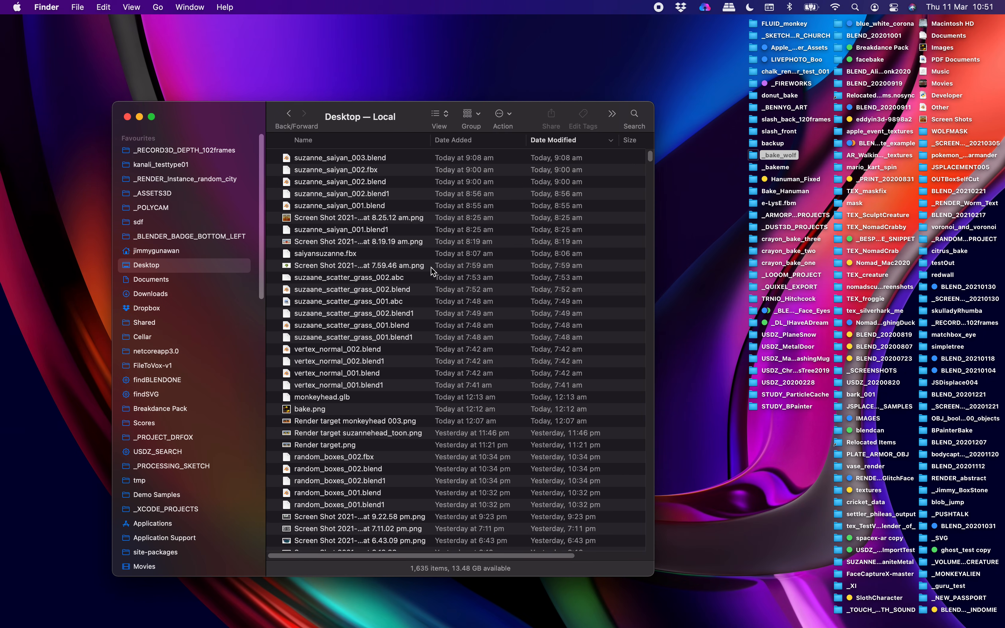
click(357, 170)
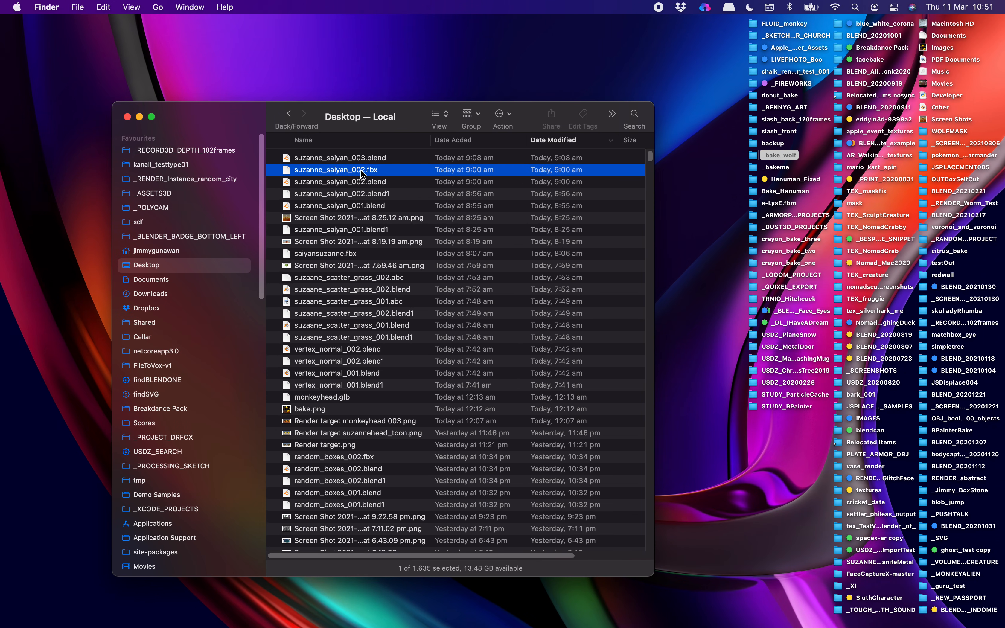
drag(357, 174, 382, 446)
key(ctrl+Right)
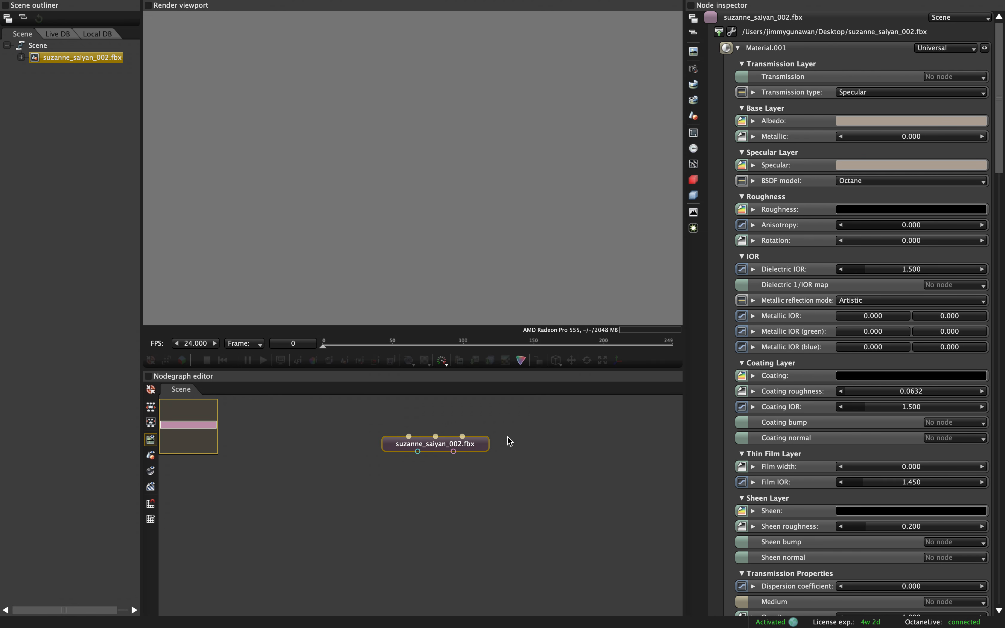
drag(528, 444, 499, 443)
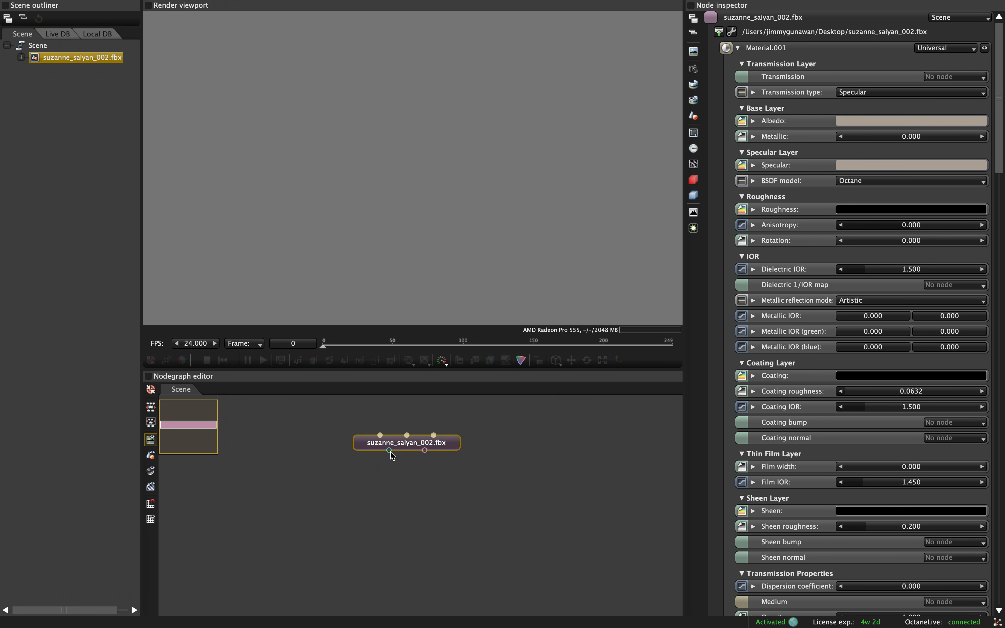
mouse_move(505, 438)
mouse_down()
mouse_move(498, 432)
mouse_move(493, 451)
mouse_up()
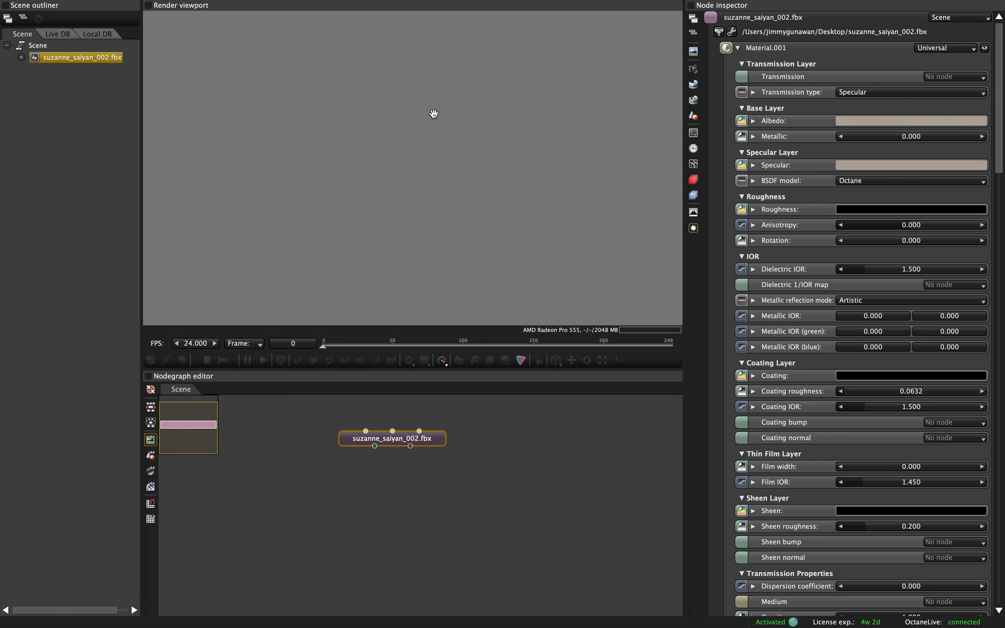
Add a Render target node below the FBX node and connect the FBX geometry output to its geometry input.
right_click(504, 439)
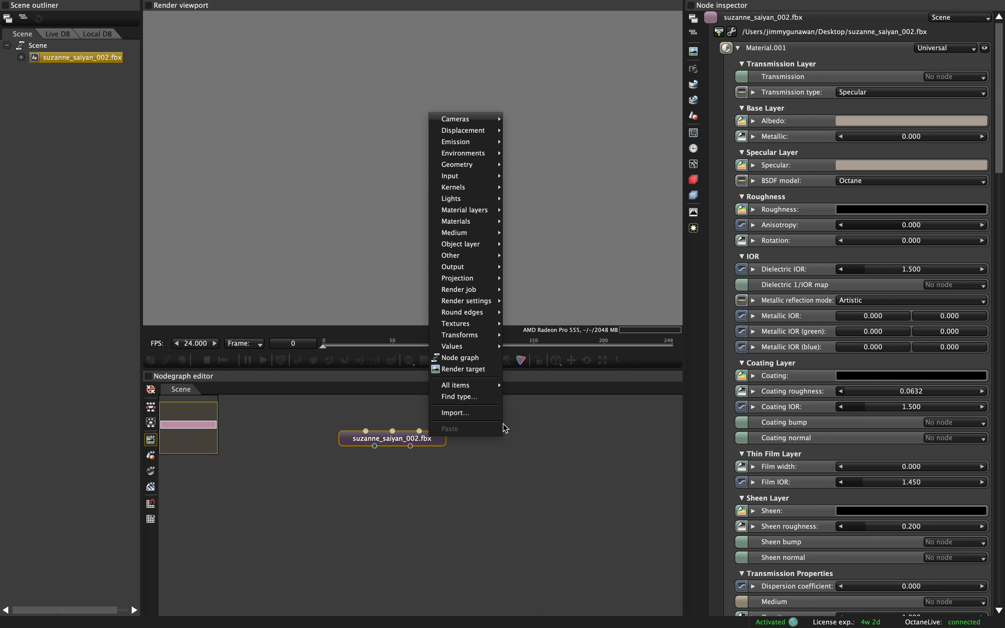
click(482, 369)
drag(525, 436, 418, 481)
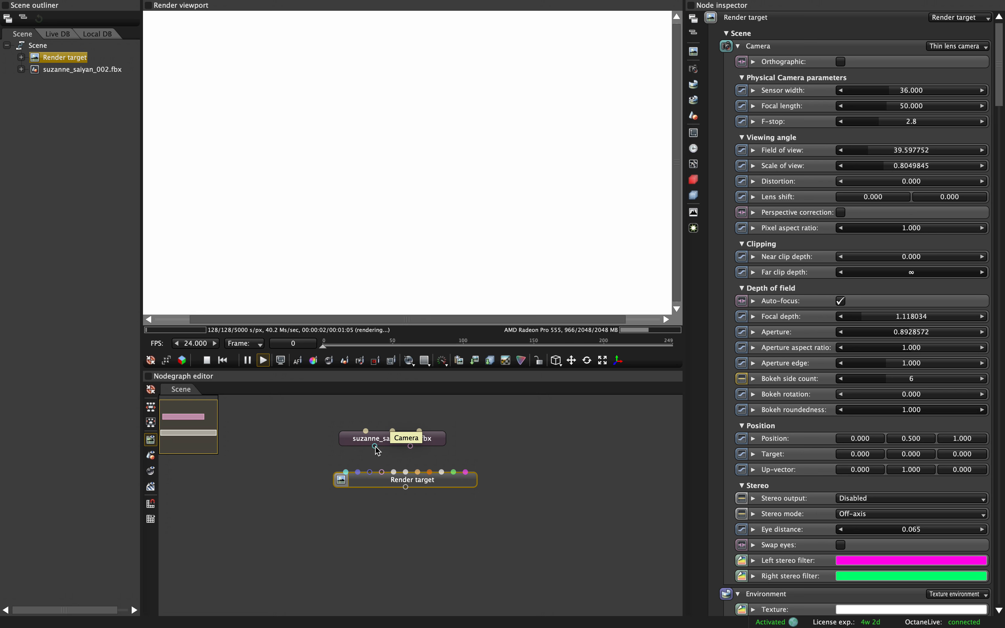
drag(411, 446, 382, 471)
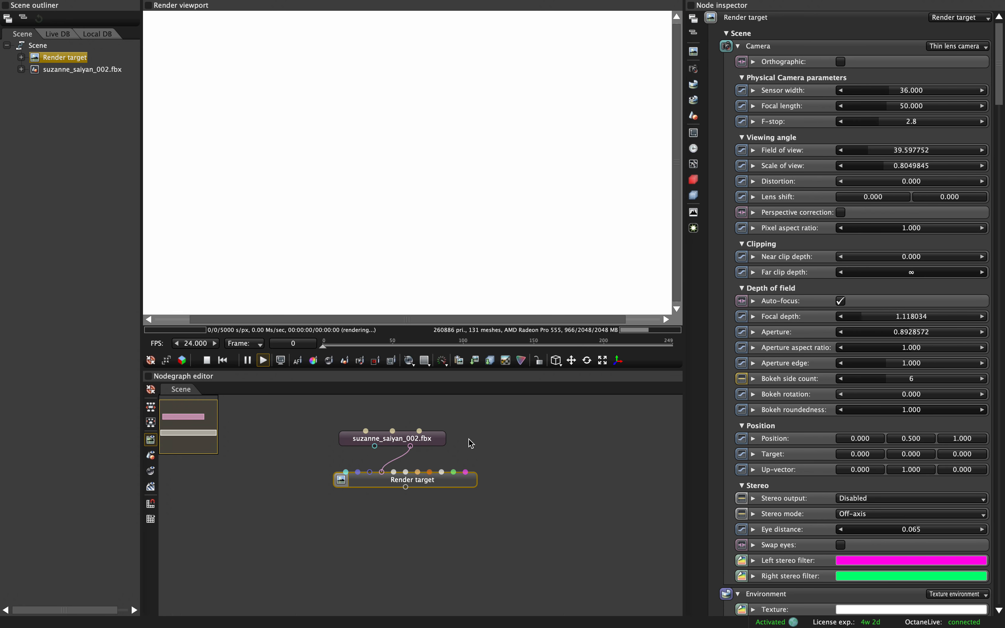
Pull back and orbit the render camera to frame the whole Suzanne head from the front.
scroll(429, 218, down, 1)
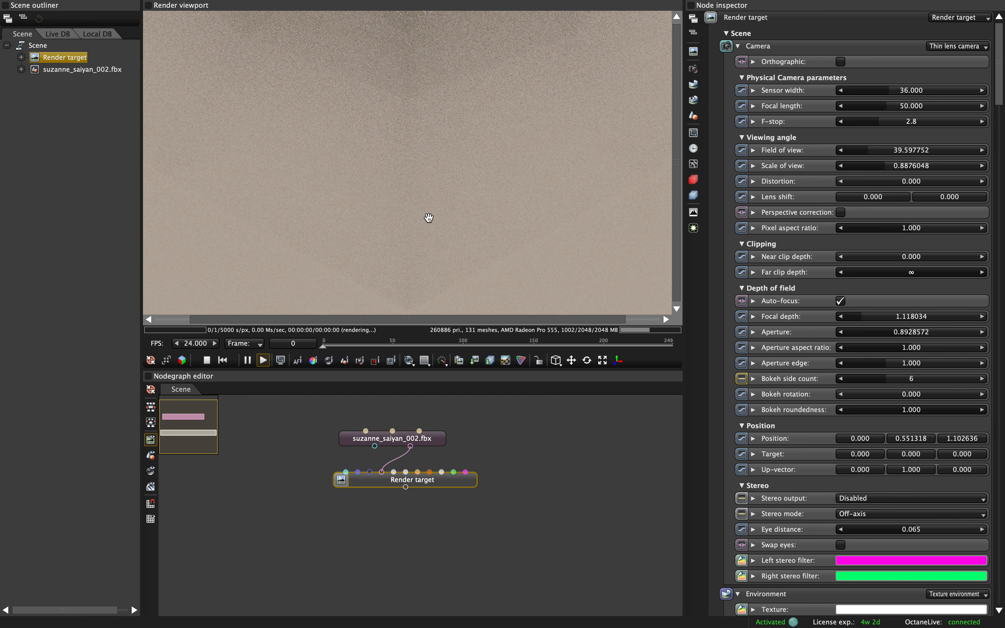
scroll(428, 219, down, 10)
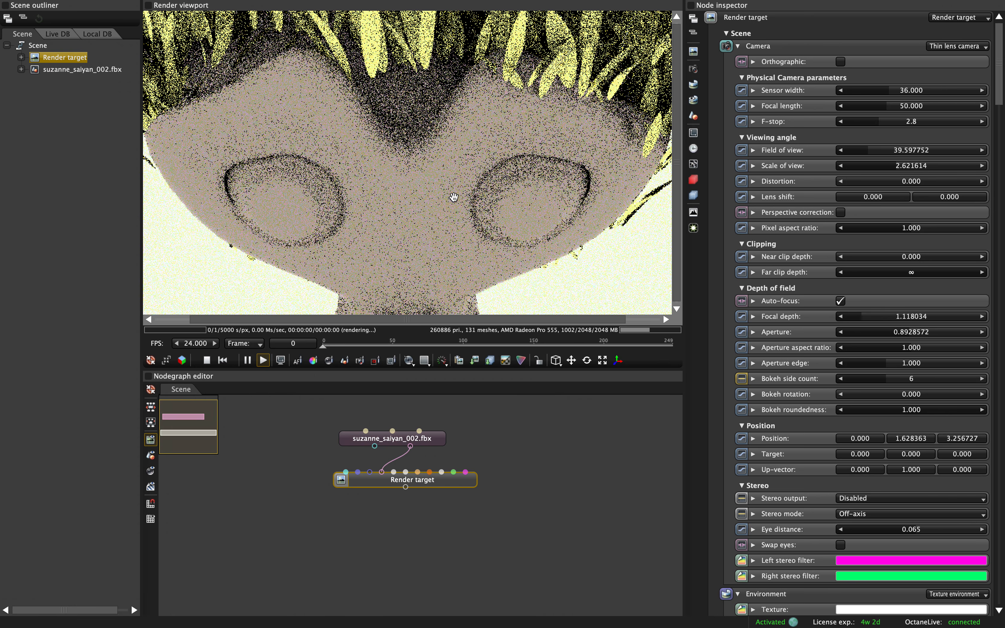
scroll(454, 197, down, 7)
drag(457, 207, 472, 149)
scroll(472, 148, down, 4)
right_drag(463, 221, 428, 220)
drag(428, 220, 375, 150)
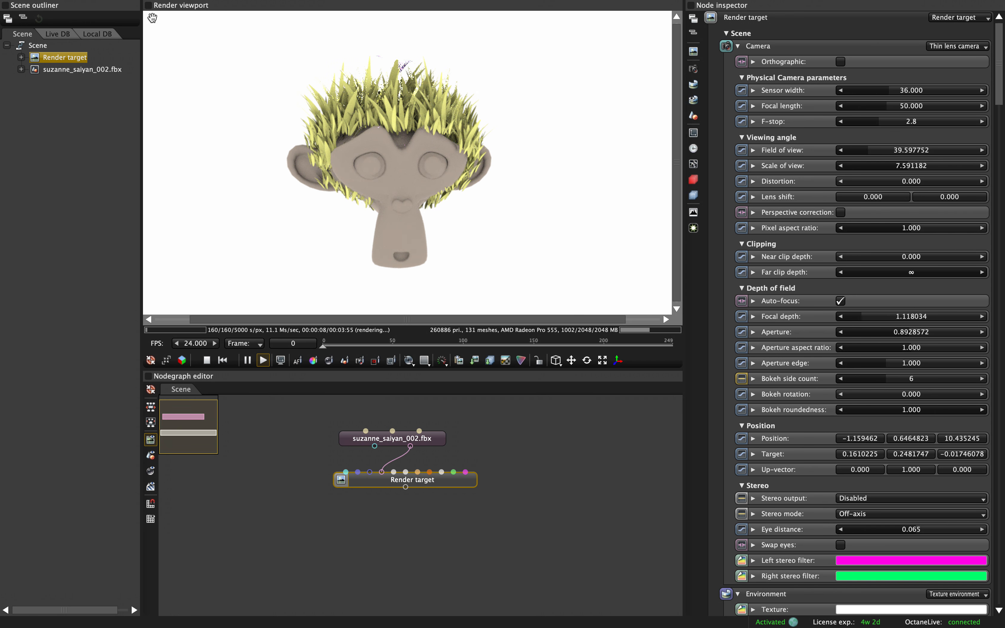
Look through the render target's scene, render and tonemap settings, check the camera node, and collapse all of the render target's sections.
mouse_move(143, 5)
drag(1002, 75, 1003, 187)
drag(1002, 258, 999, 560)
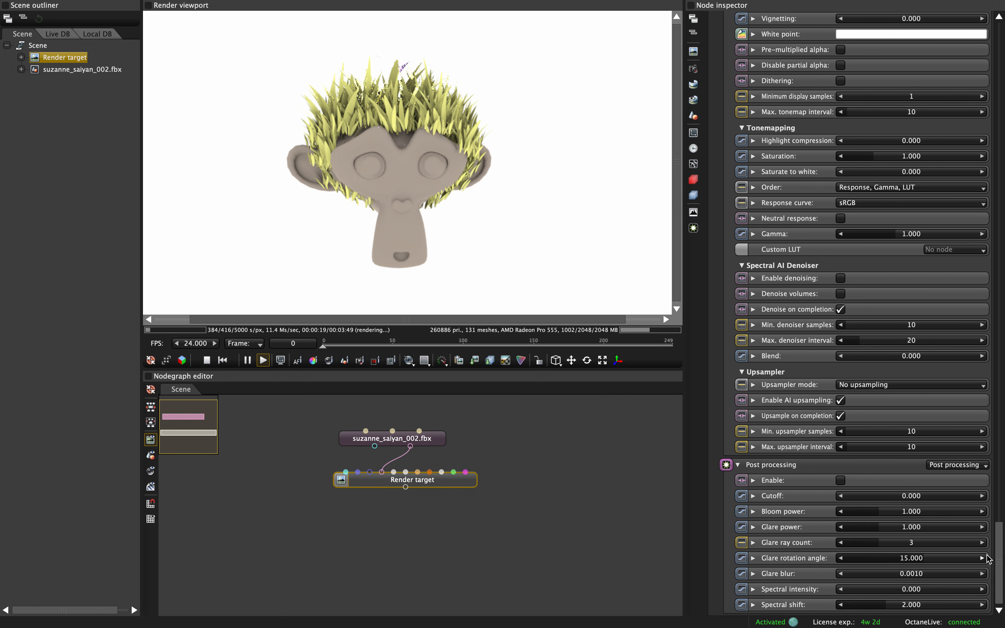
click(699, 69)
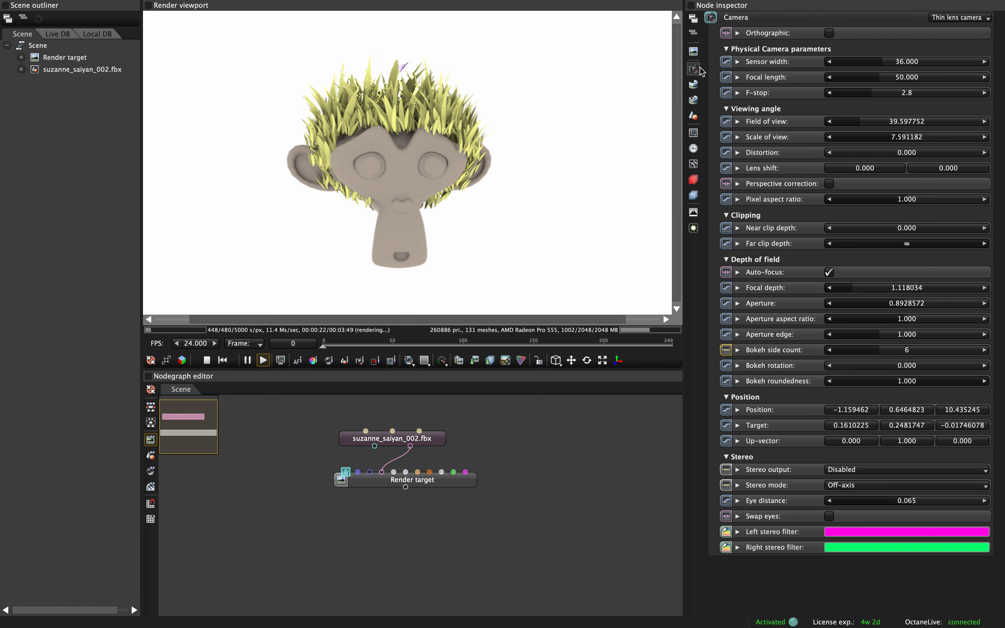
click(694, 52)
click(738, 47)
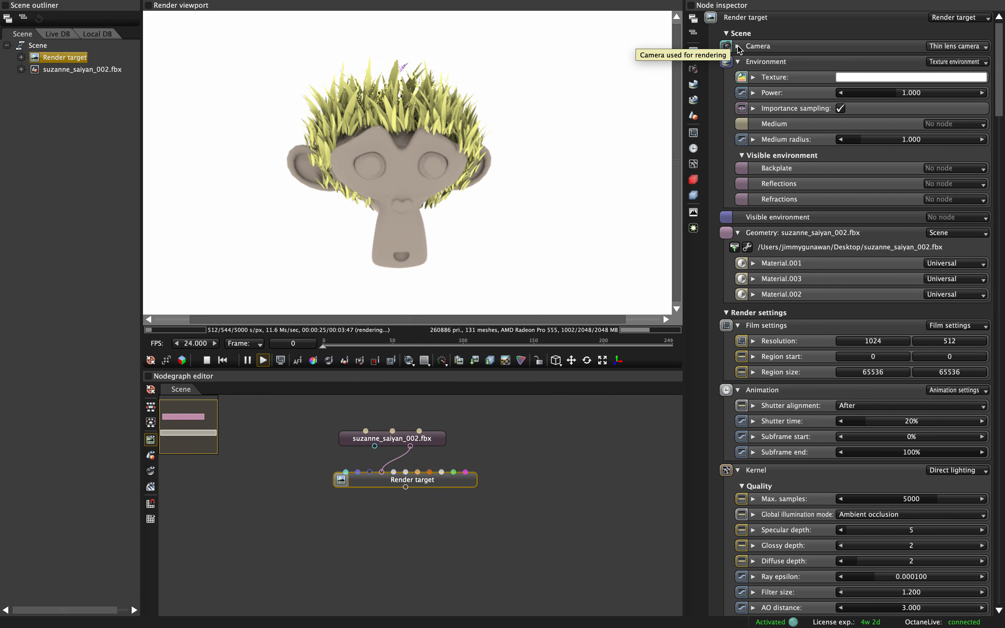
click(738, 62)
click(737, 93)
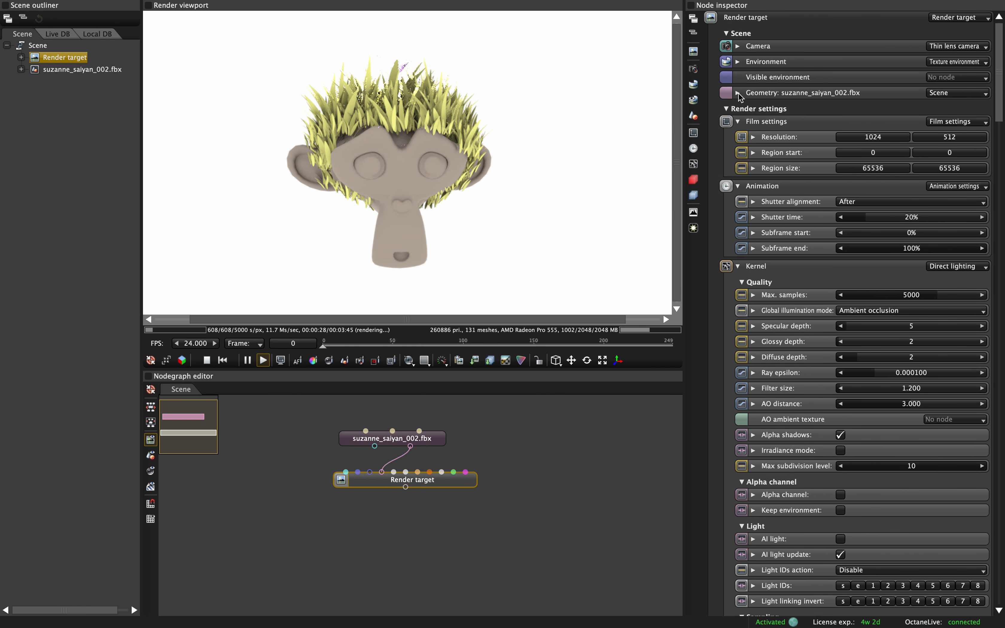
click(734, 109)
click(732, 122)
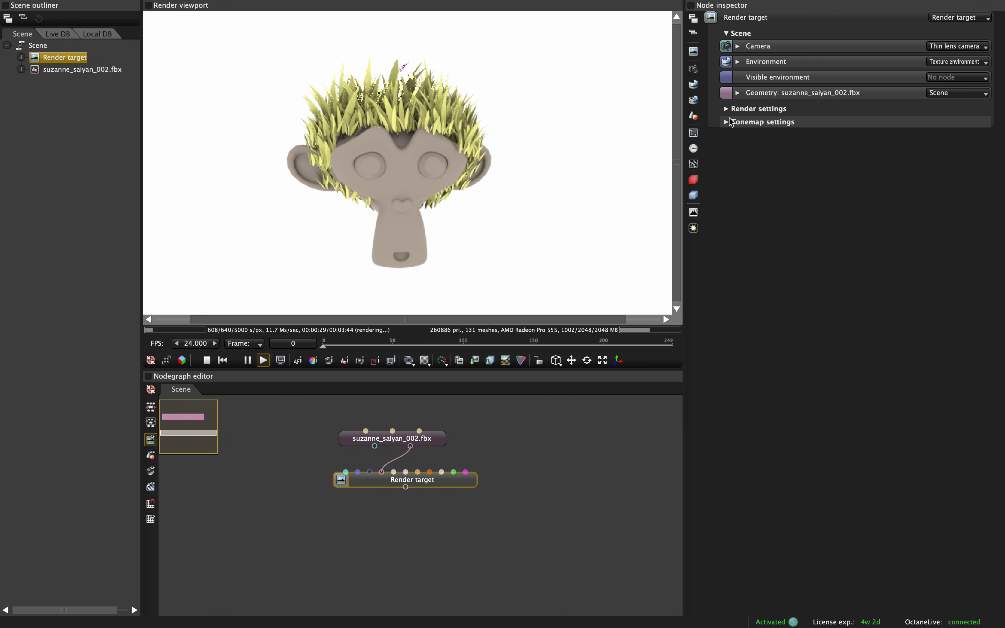
click(696, 34)
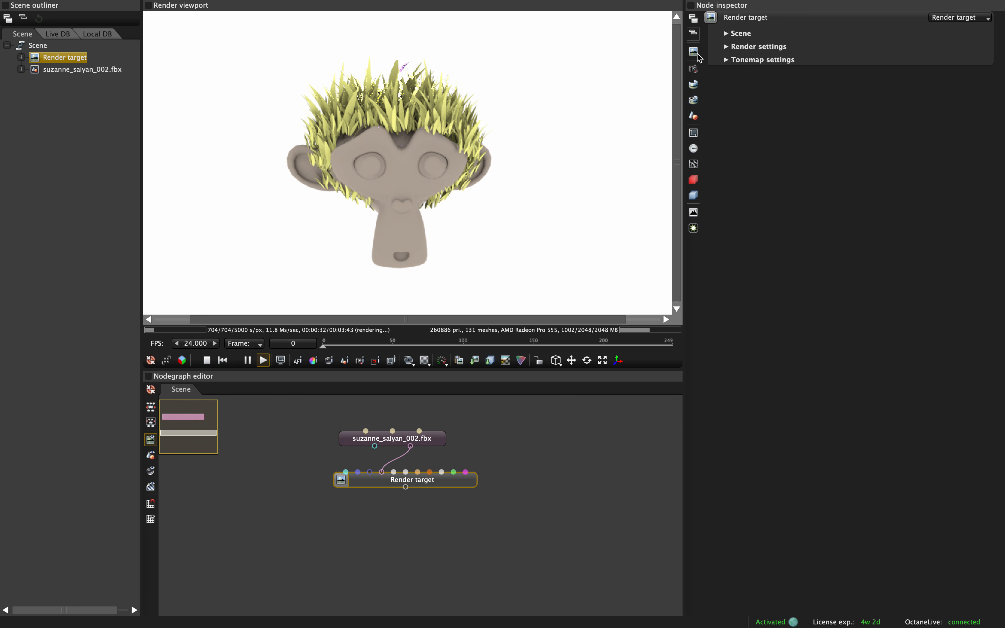
Set the maximum samples of the direct lighting kernel to 100 and collapse the render target's settings again.
click(732, 60)
click(733, 60)
click(733, 47)
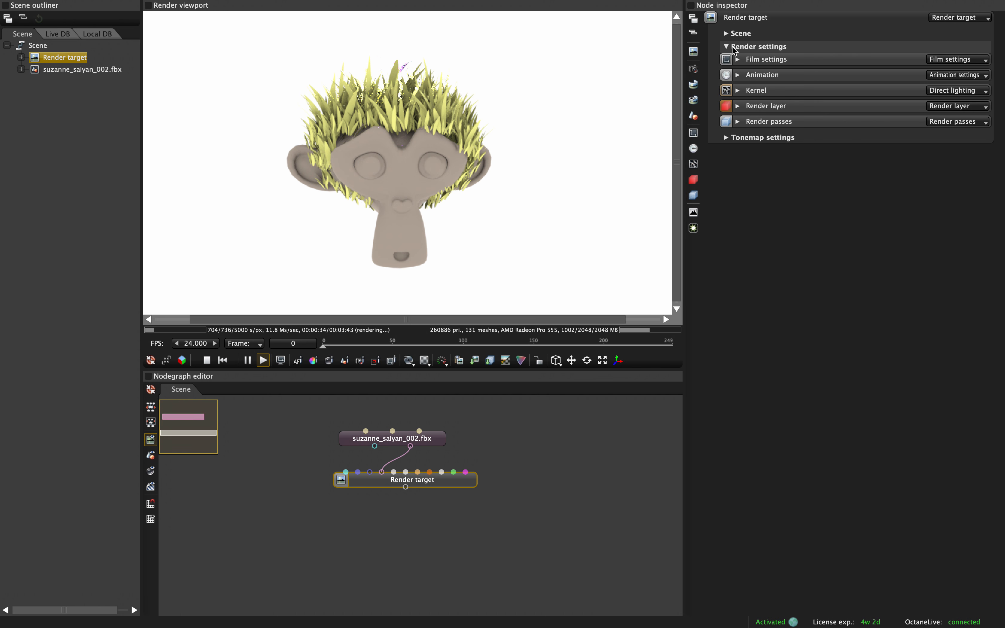
click(738, 91)
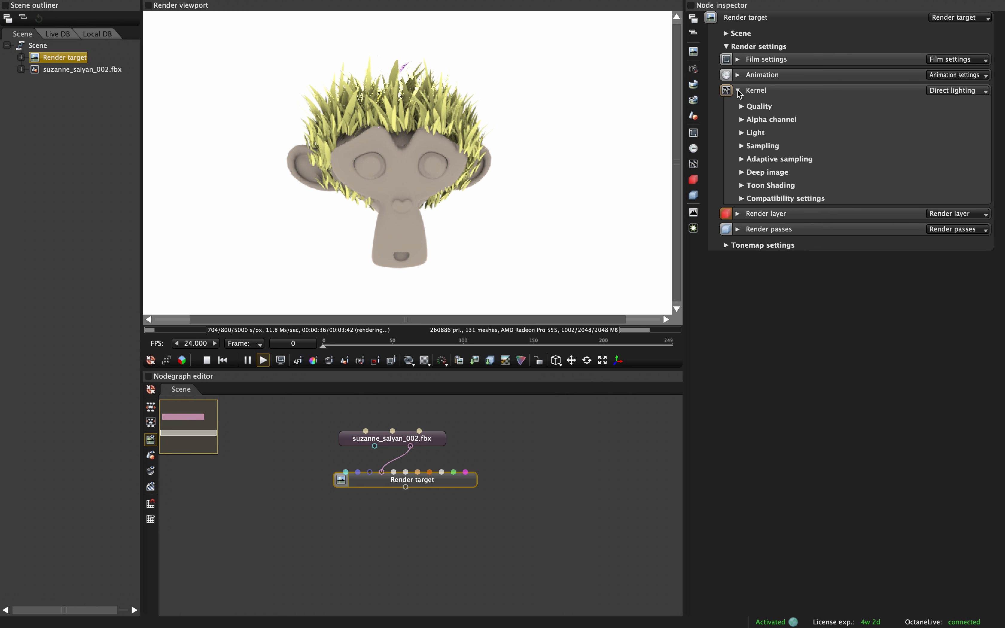
click(742, 107)
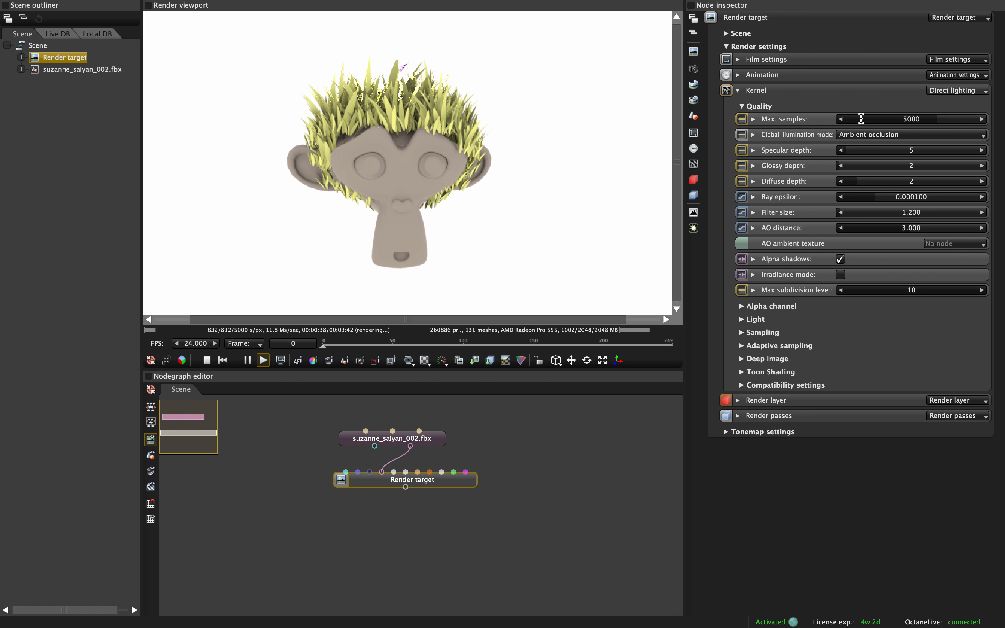
click(872, 119)
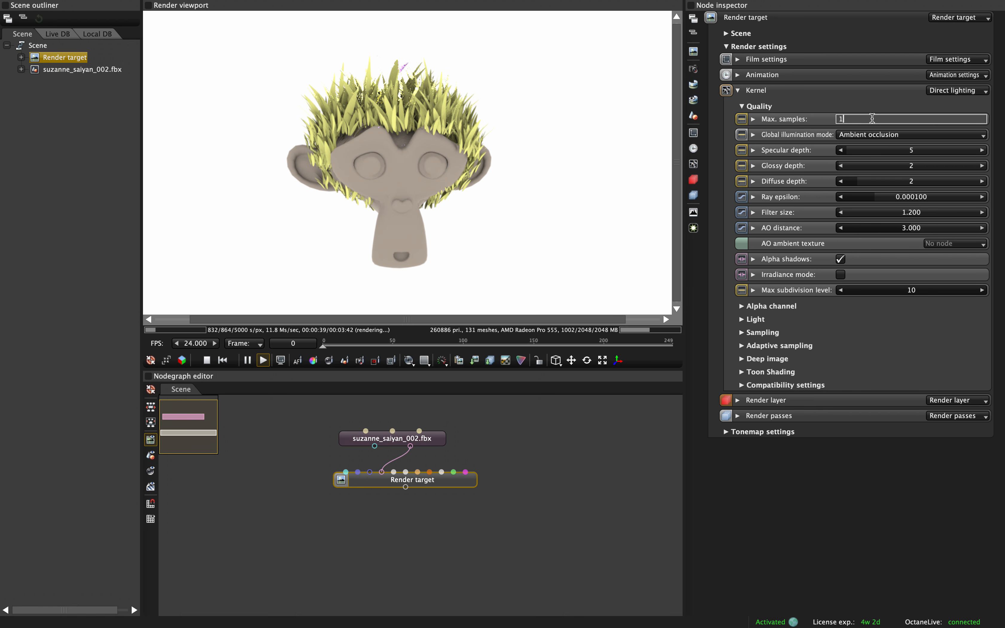
text(100)
key(Return)
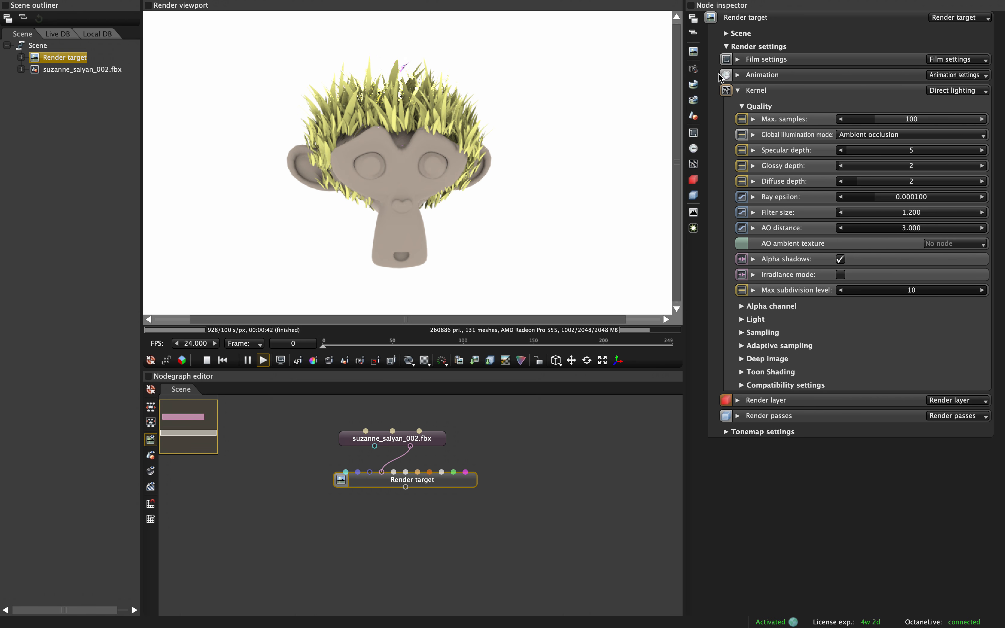
click(693, 34)
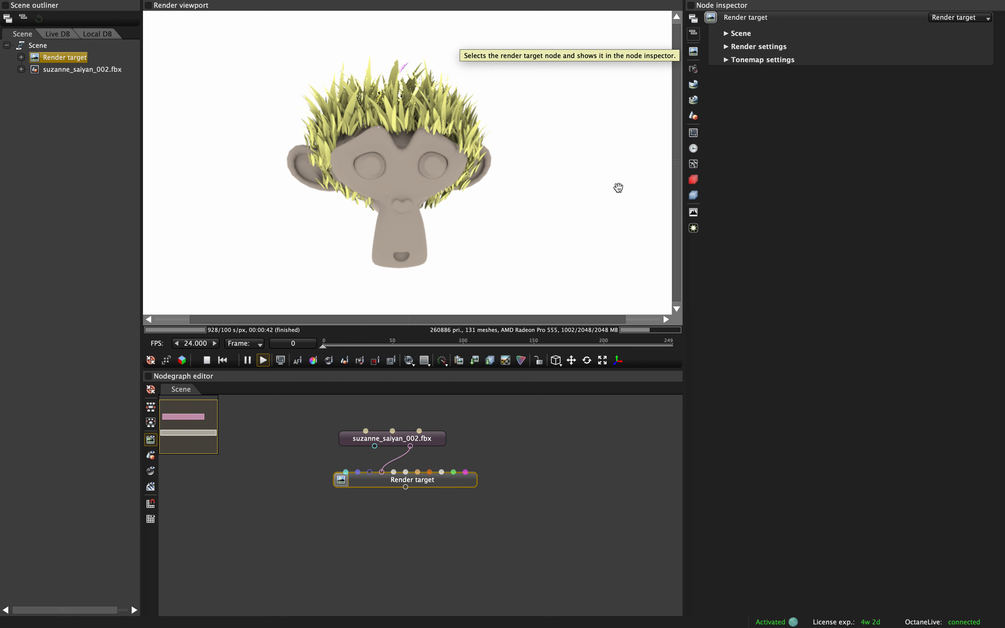
Spread the two nodes apart in the node graph, with suzanne_saiyan_002.fbx to the upper left of the Render target node.
click(423, 443)
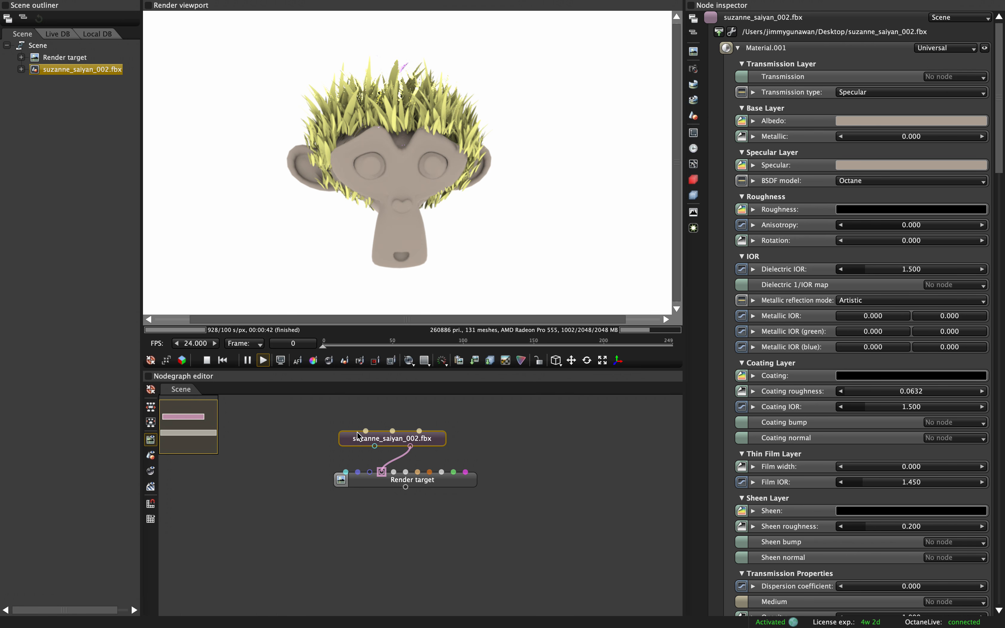
drag(499, 430, 515, 451)
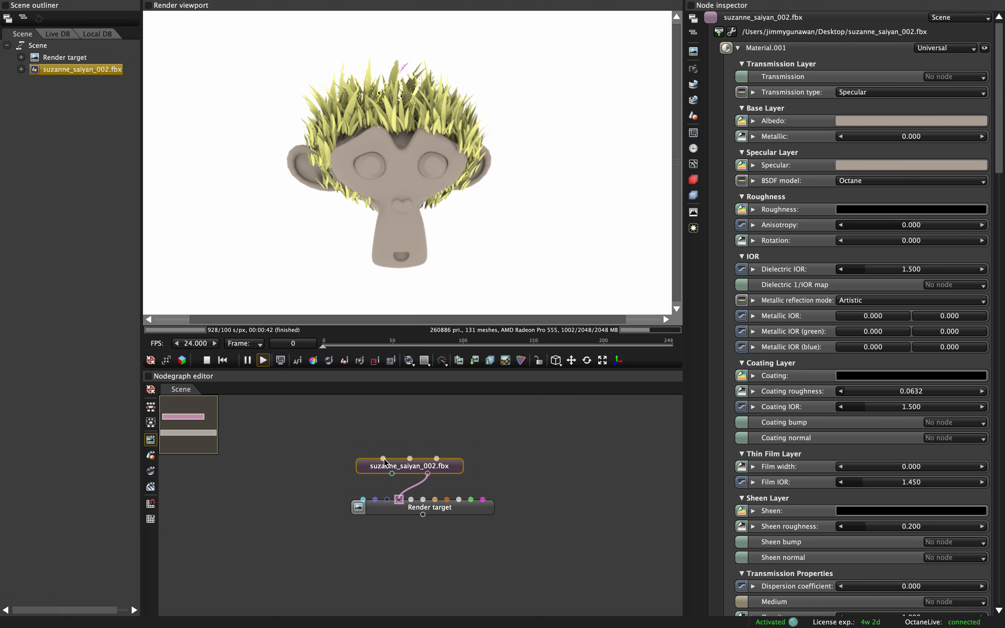
click(384, 440)
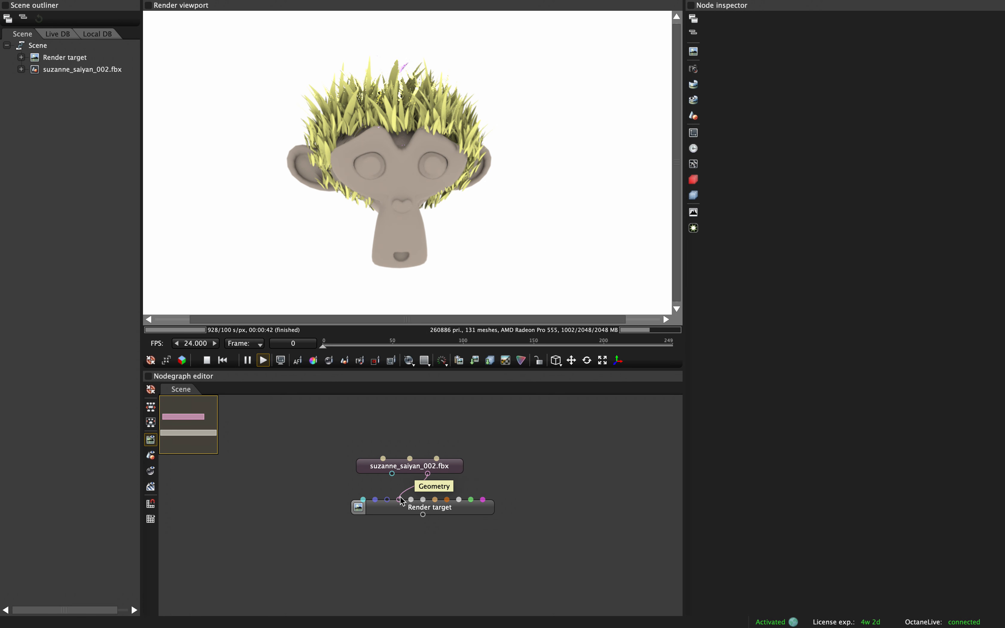
drag(428, 505, 449, 517)
drag(420, 464, 386, 458)
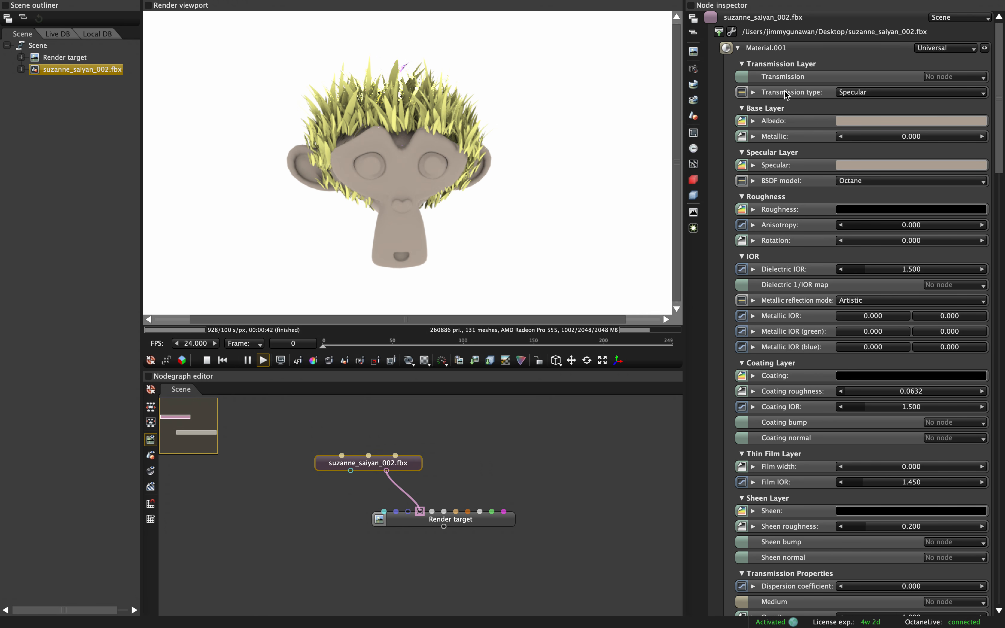
Adjust the render camera so the head sits slightly lower in frame, and save the scene as octaneXtest in the _OCTANEX folder.
drag(492, 130, 477, 114)
right_drag(477, 114, 476, 117)
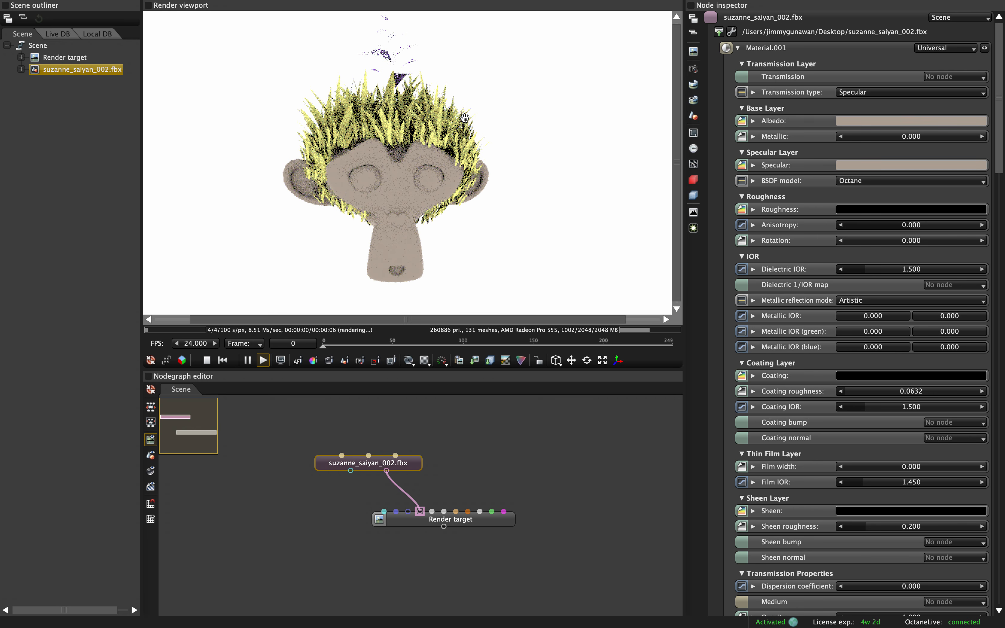
click(87, 6)
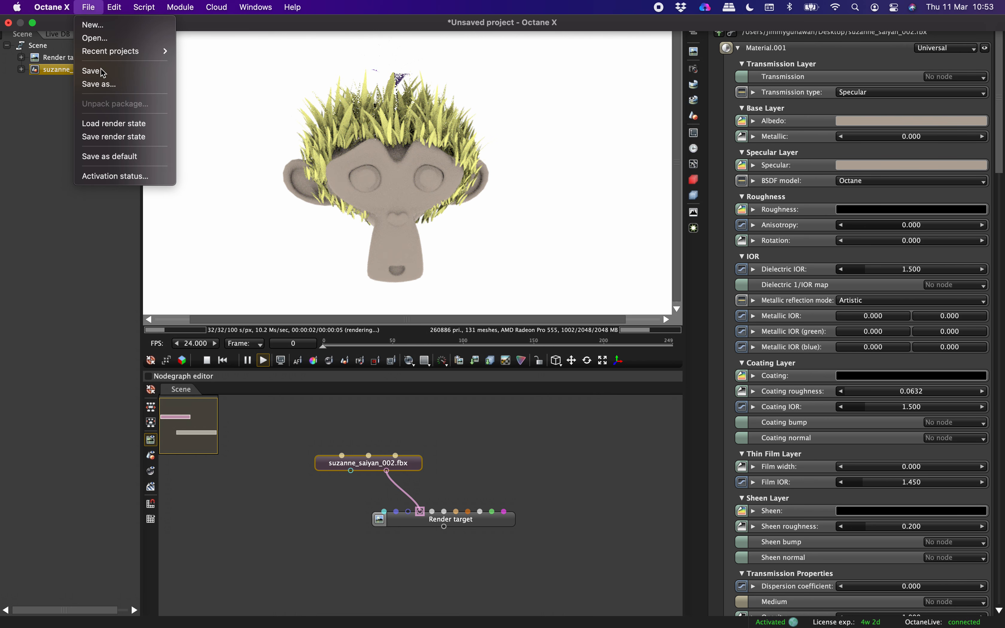
click(102, 85)
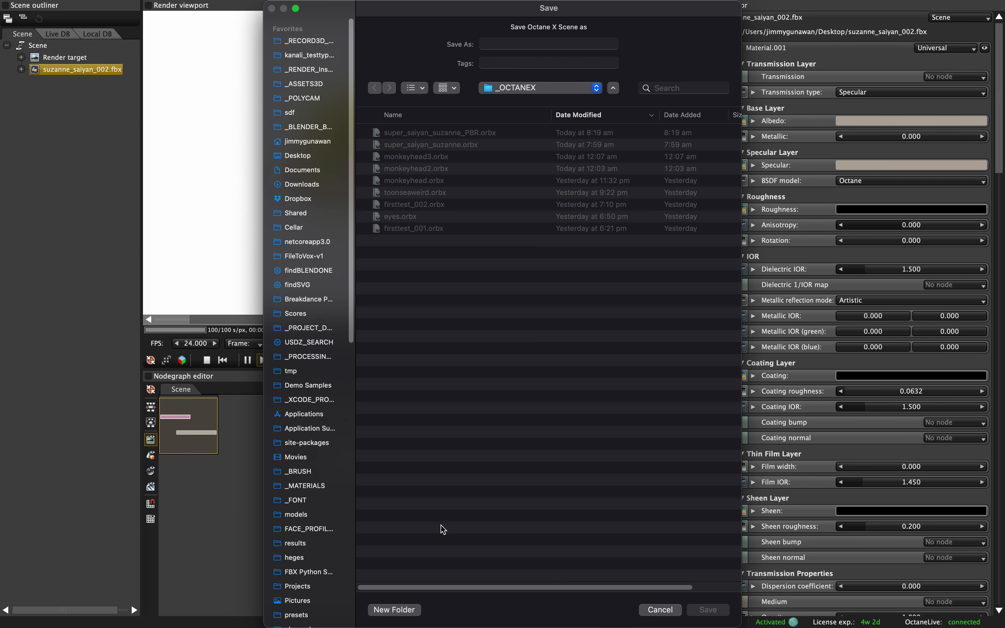
click(520, 42)
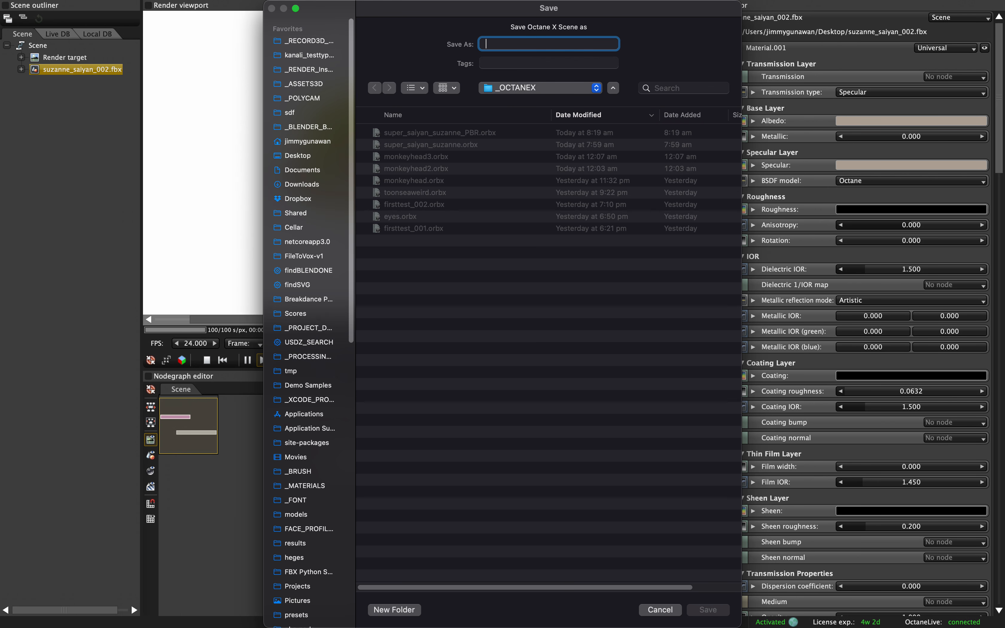
text(octaneXtest)
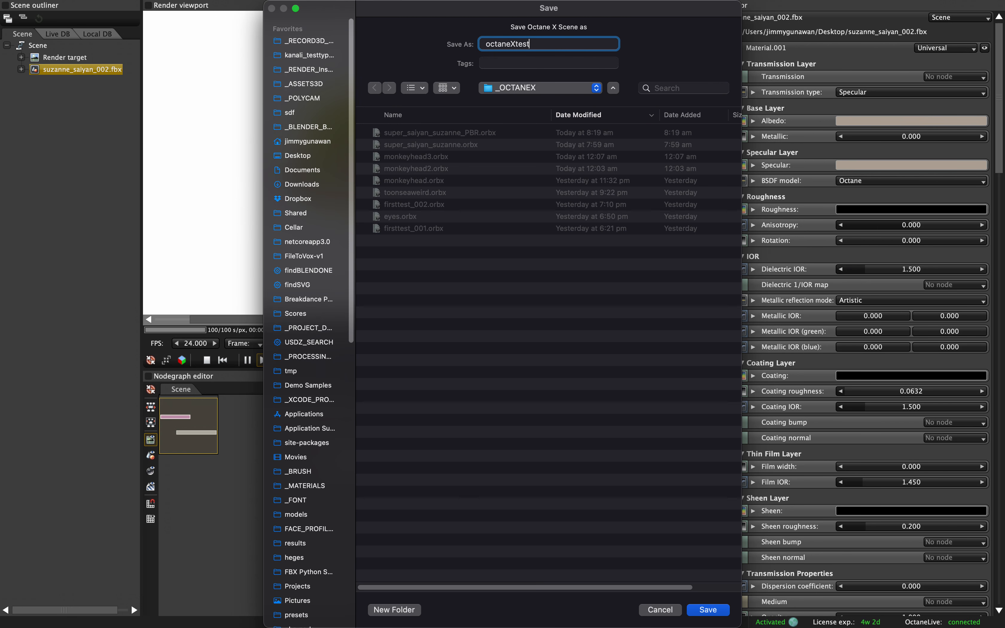
key(Return)
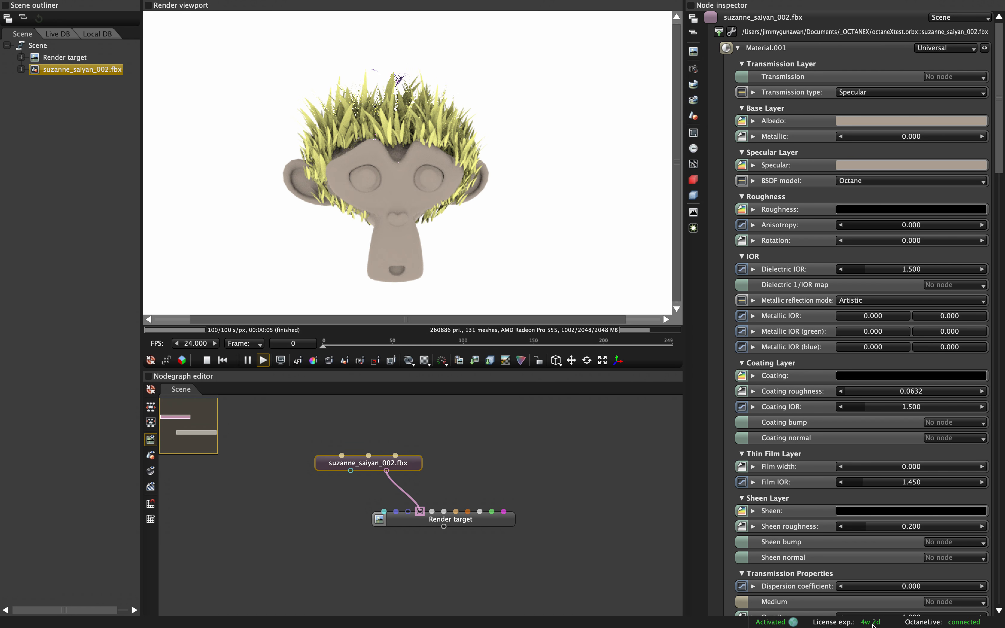
Set the albedo color of the head's Material.001 to a bluish green, hex 33B67F.
drag(480, 225, 481, 221)
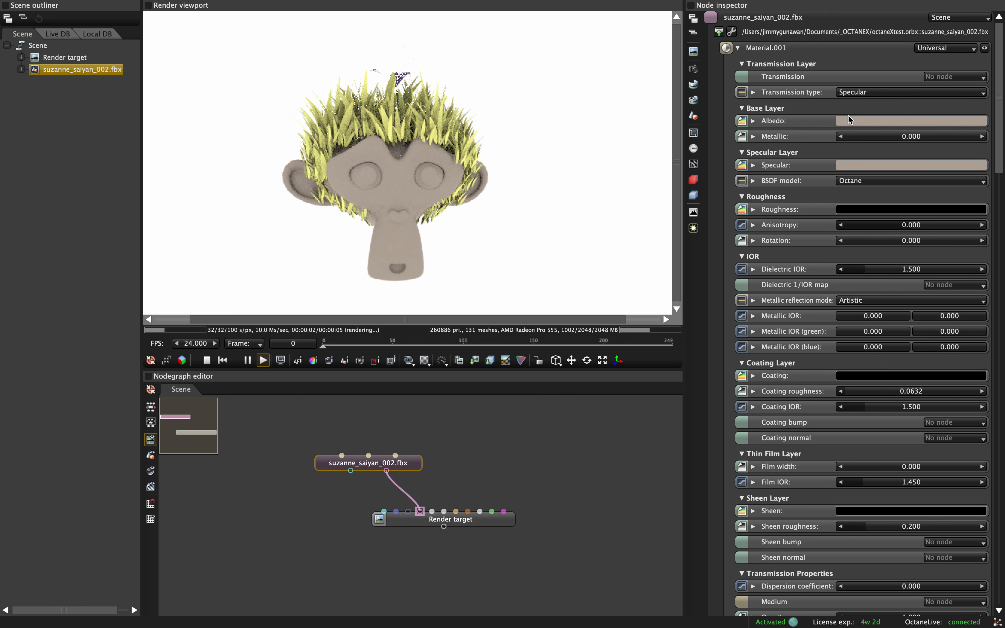
click(860, 121)
drag(757, 111, 724, 72)
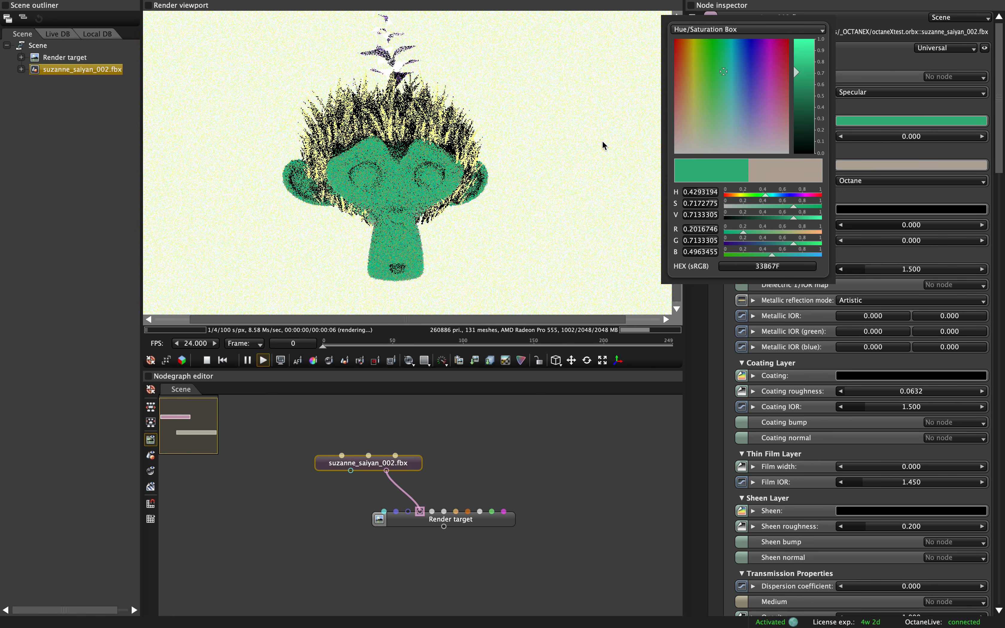
click(997, 97)
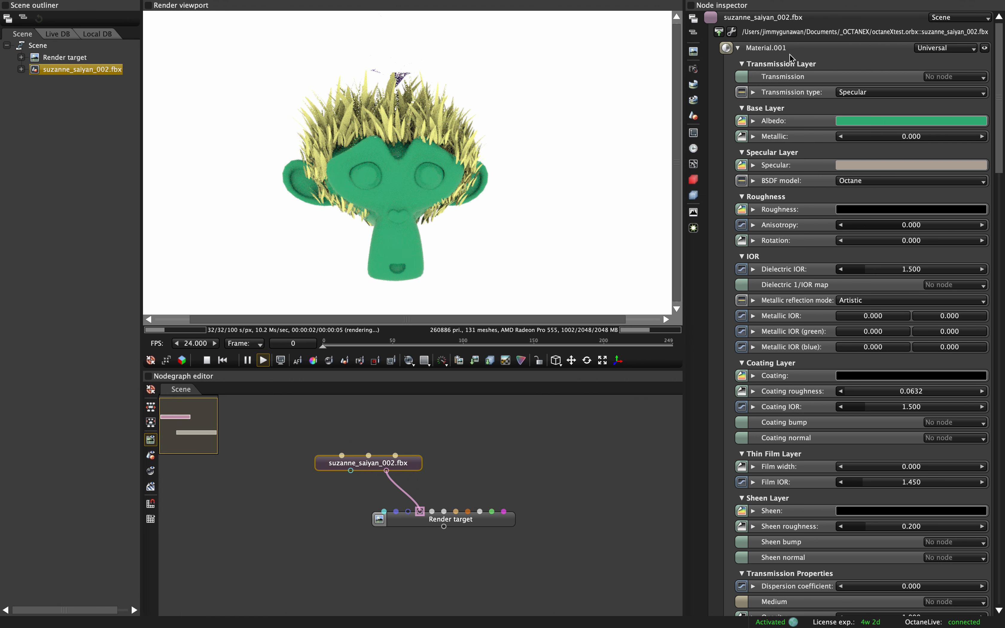
Review the three FBX materials and the material types available for Material.001, keeping it as Universal.
click(738, 47)
click(737, 63)
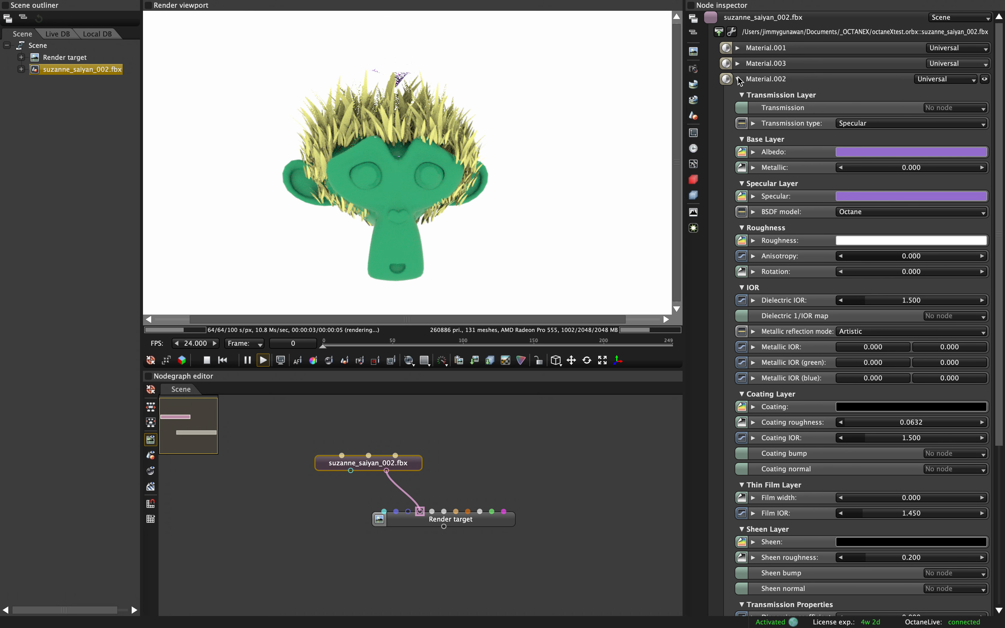
click(738, 79)
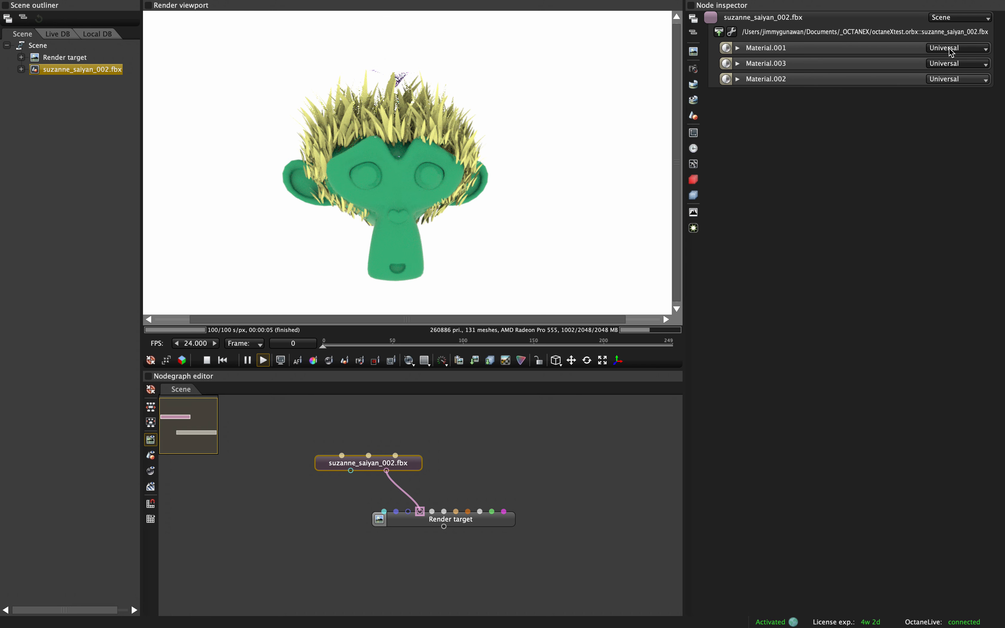
click(737, 47)
click(936, 49)
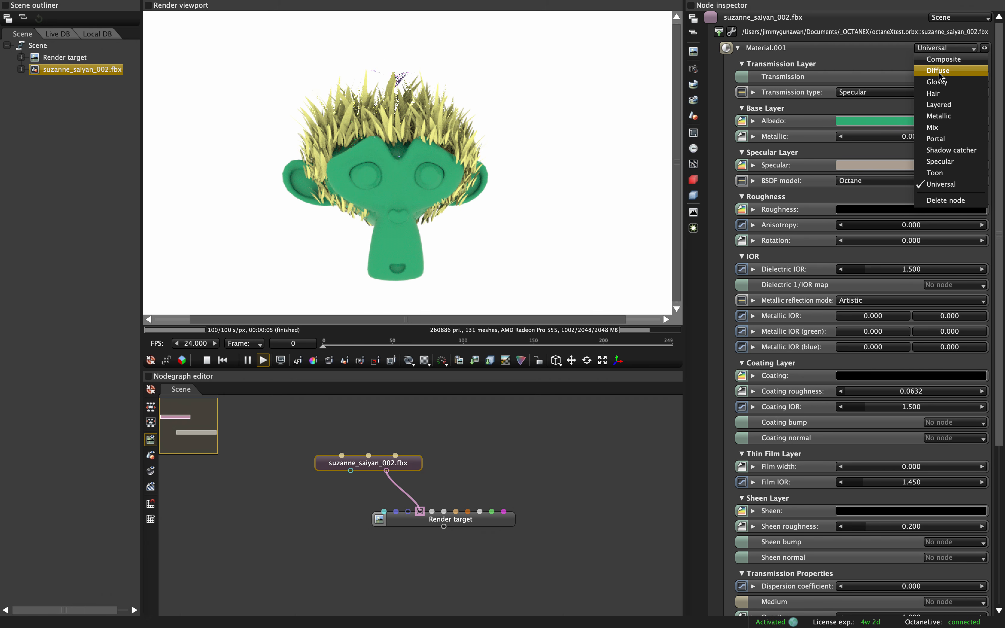
click(950, 181)
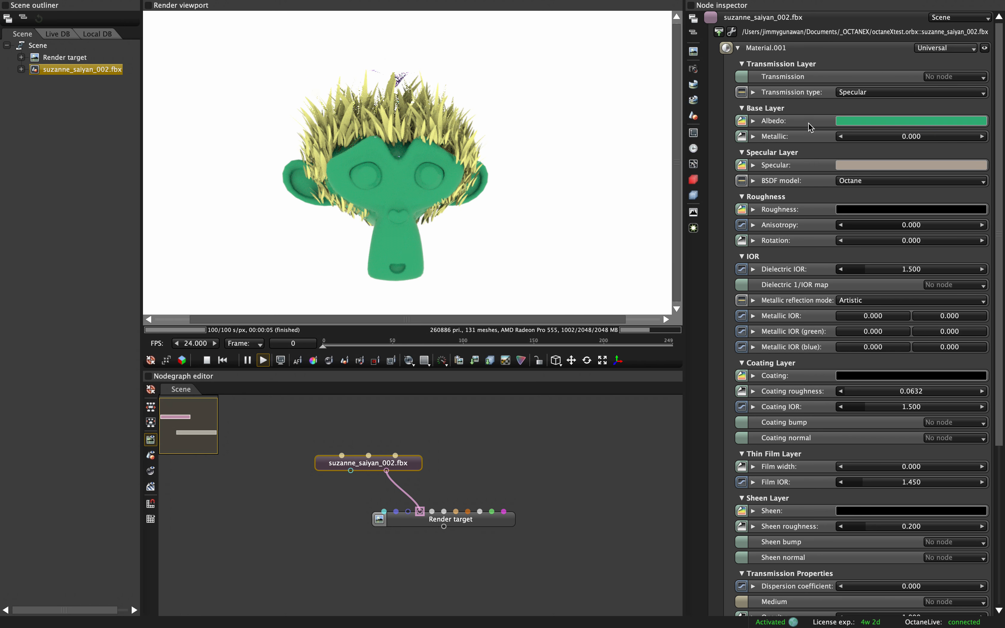
Expand the albedo of Material.001 and set its RGB color to a purer green, hex 21B63F.
click(753, 136)
click(753, 136)
click(753, 121)
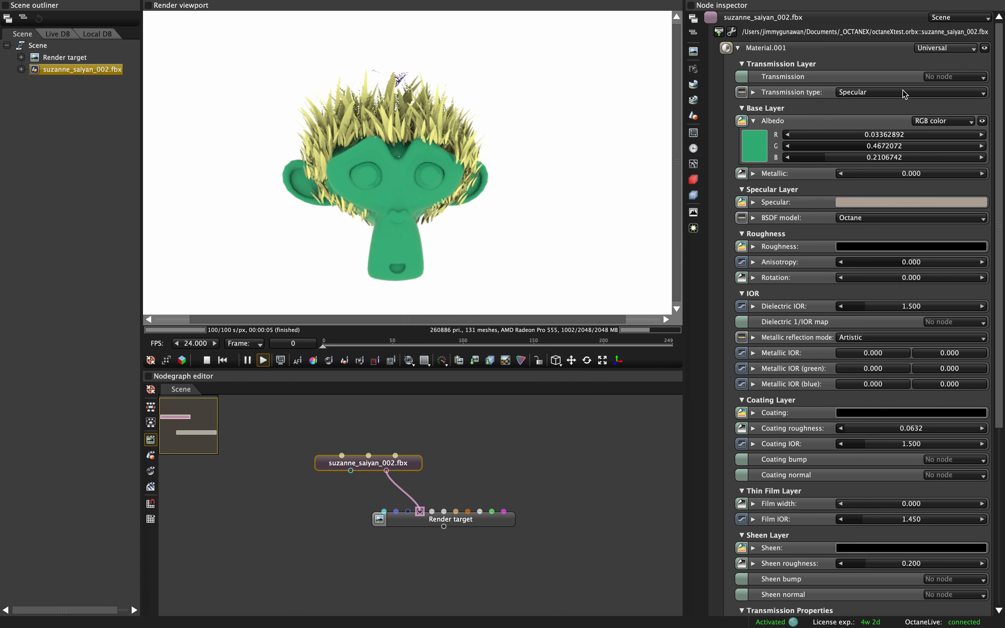
drag(573, 149, 575, 139)
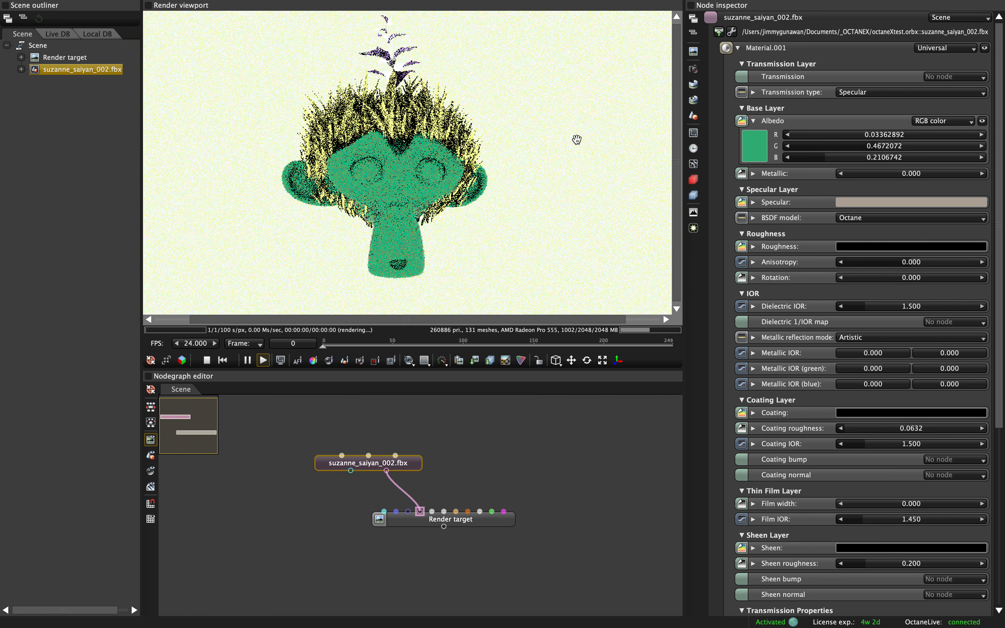
click(755, 145)
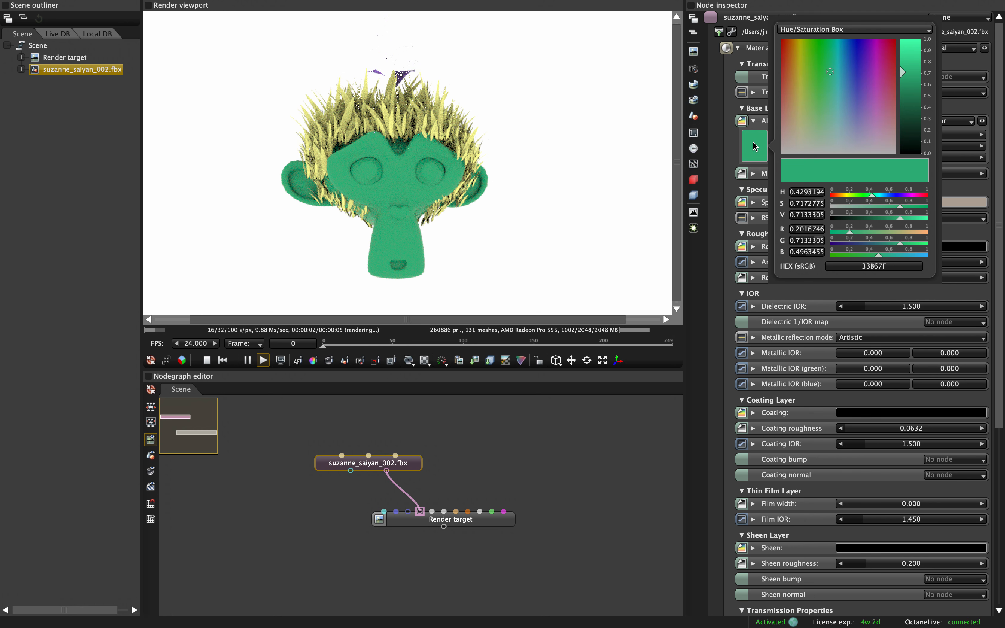
click(857, 65)
click(824, 61)
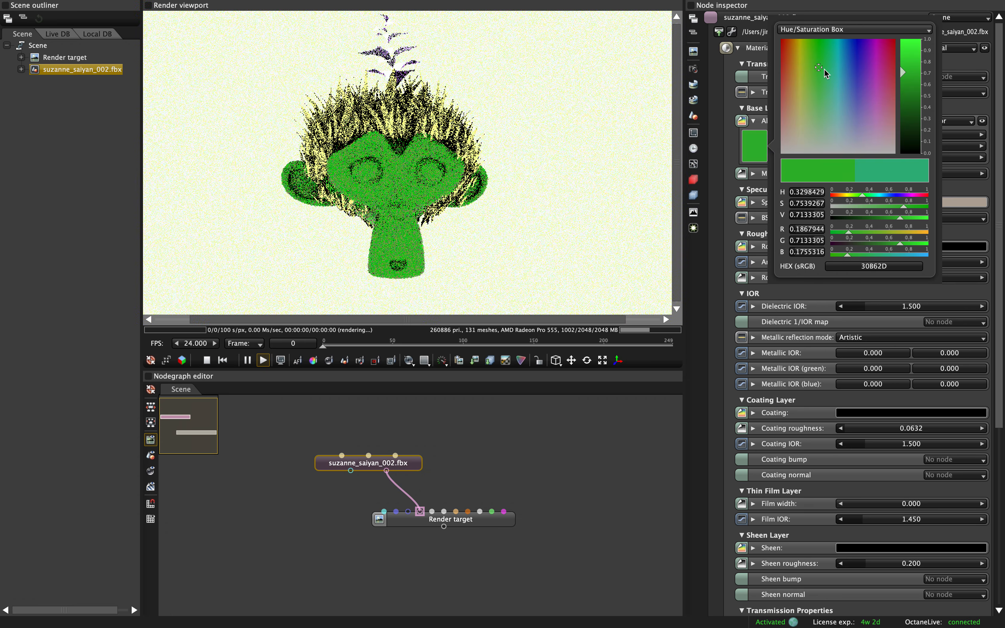
click(823, 60)
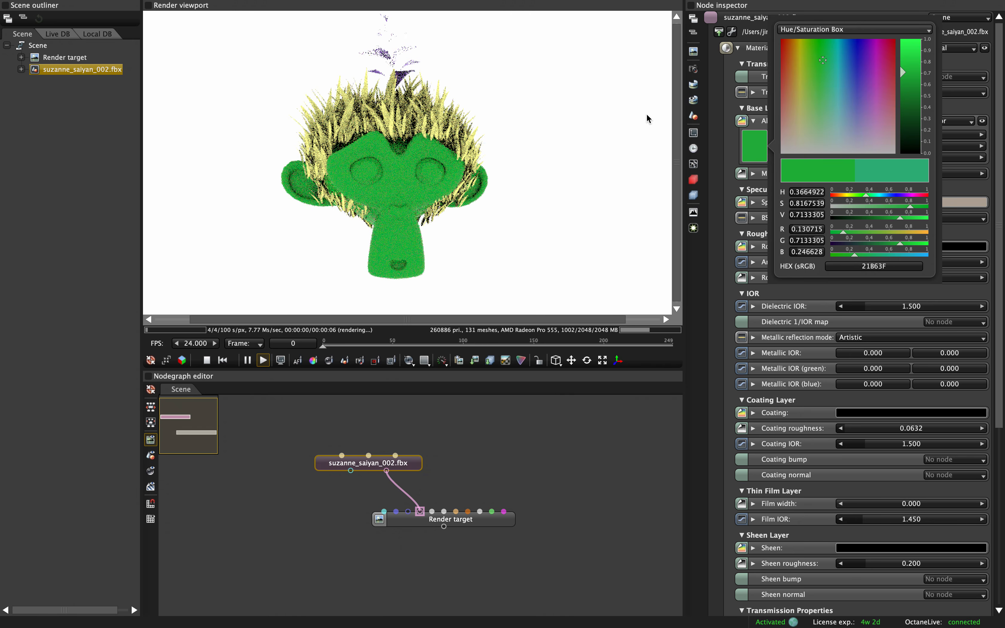
click(570, 175)
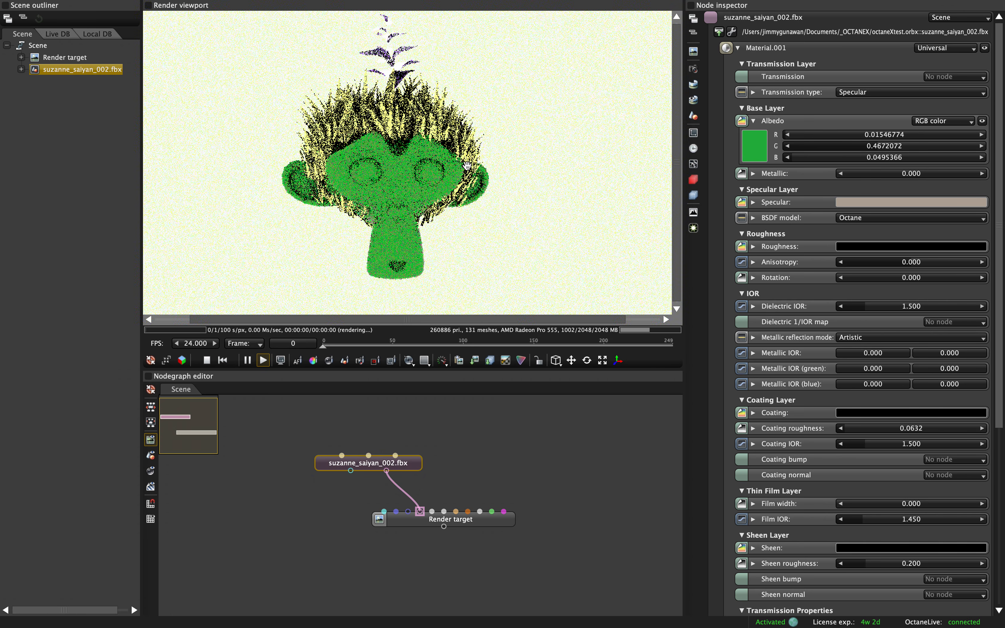
Switch to Finder, locate suzanne_texture.png in the Dropbox folder and preview the image.
key(ctrl+Left)
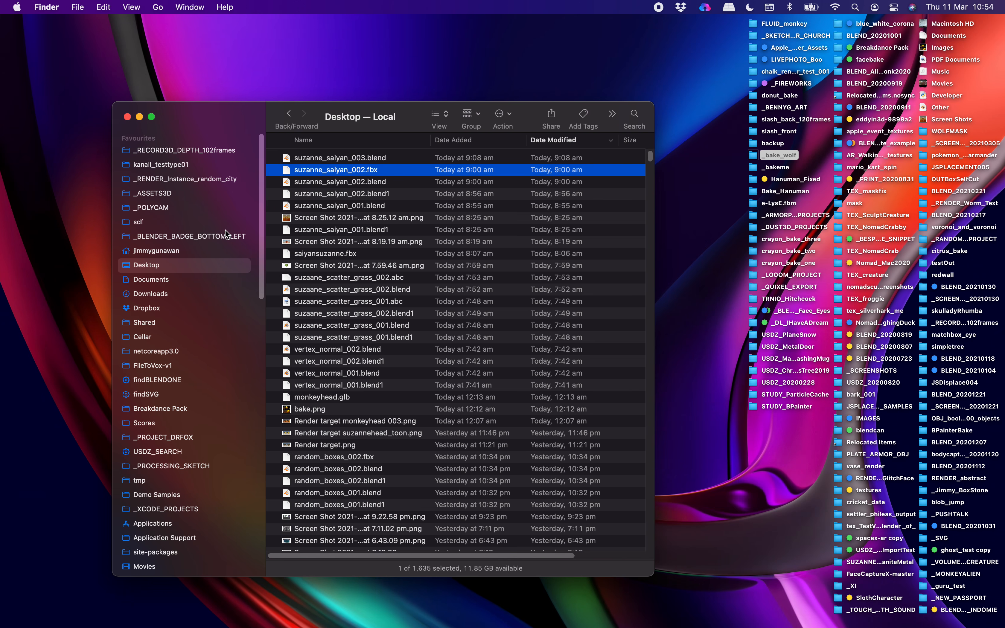
click(177, 308)
scroll(328, 299, up, 15)
click(330, 287)
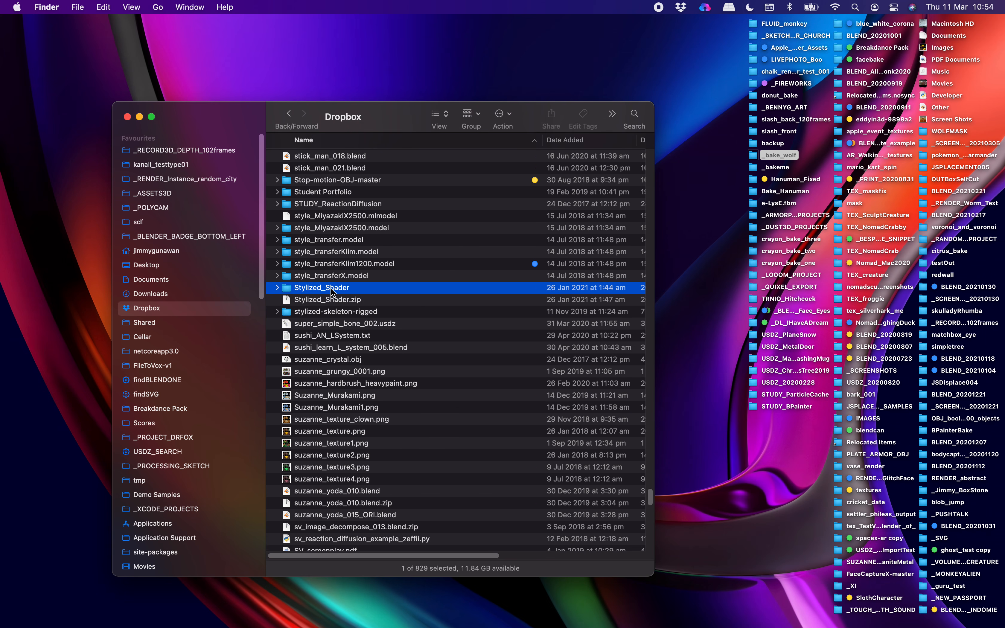
click(350, 392)
scroll(359, 434, down, 3)
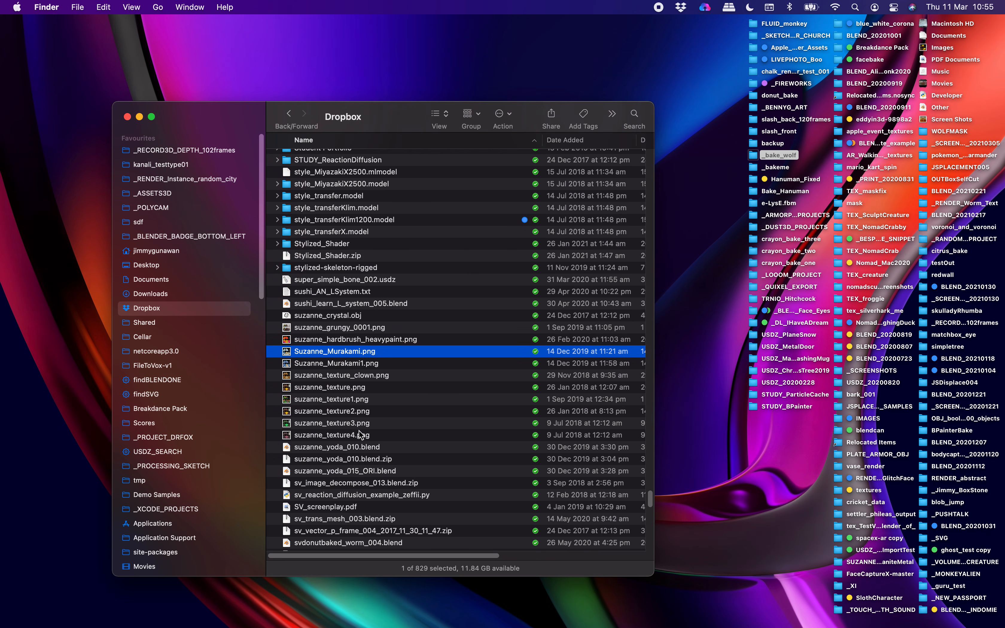
click(354, 399)
click(353, 390)
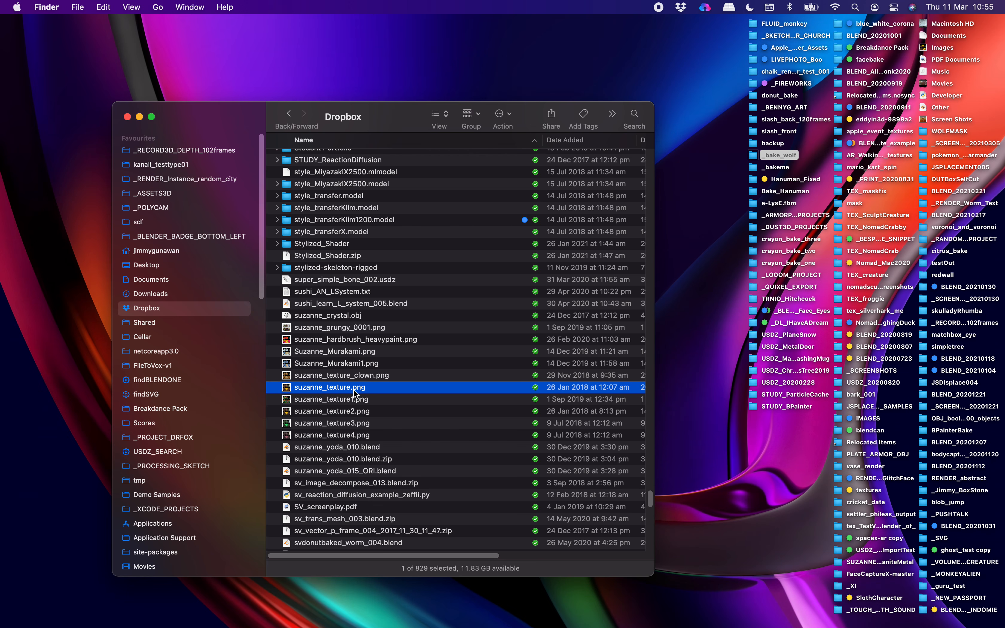
key(space)
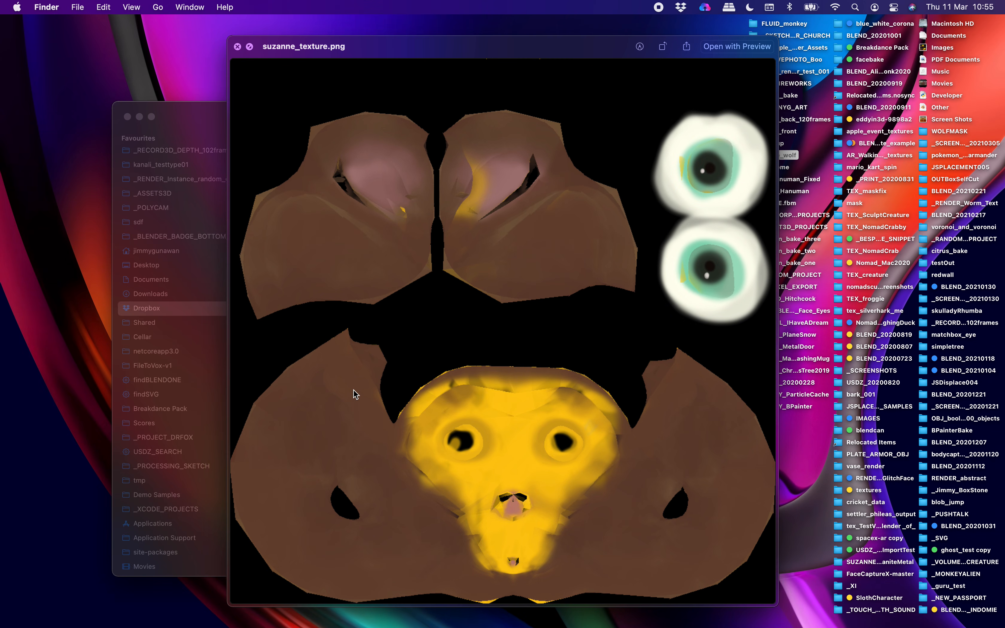
click(237, 46)
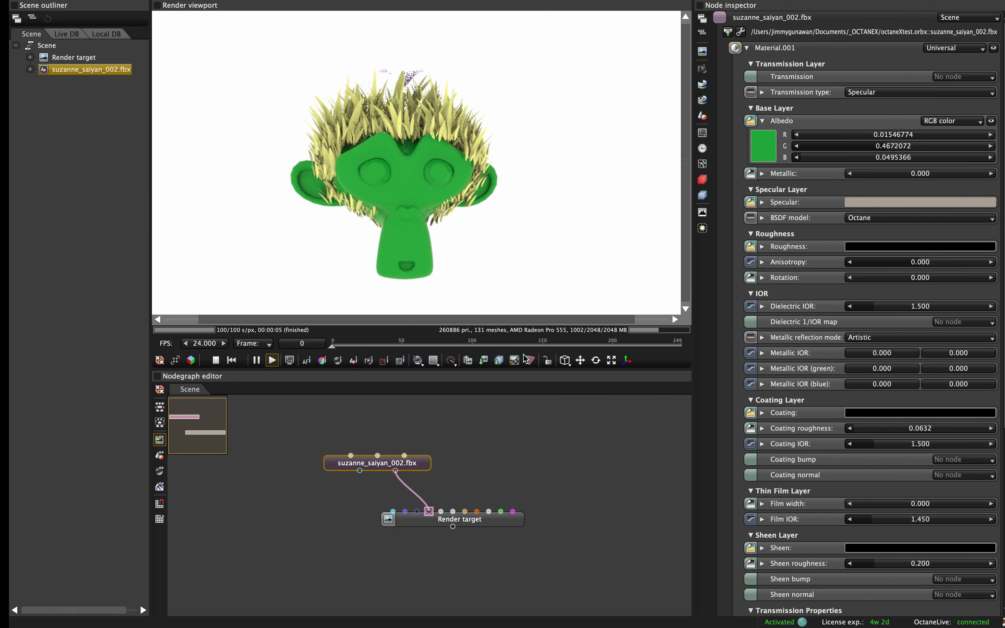
In Octane X, change the albedo of Material.001 to an RGB image and load suzanne_texture.png from the Dropbox folder.
click(935, 120)
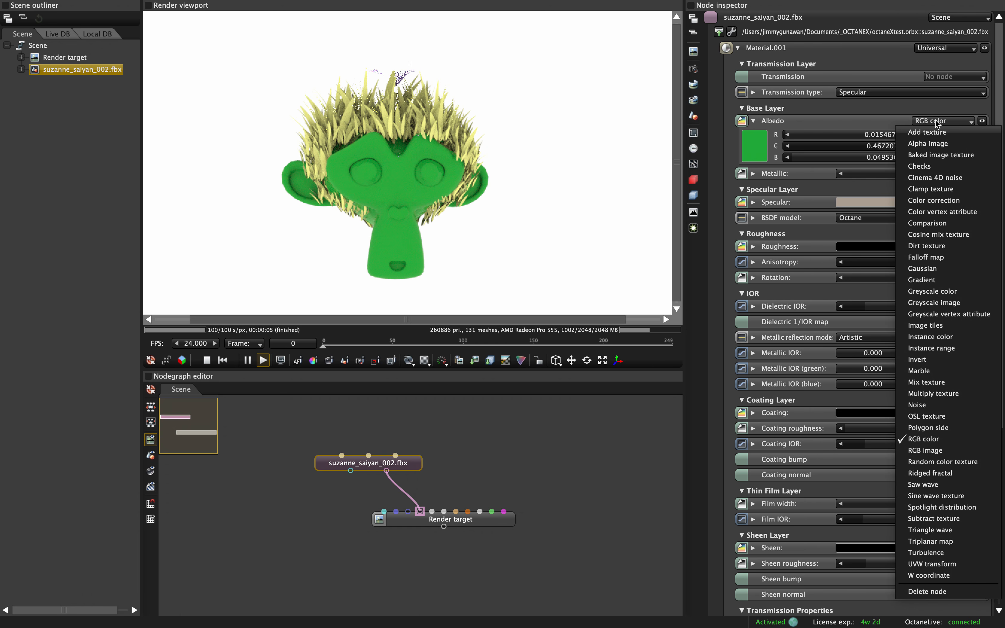
click(936, 451)
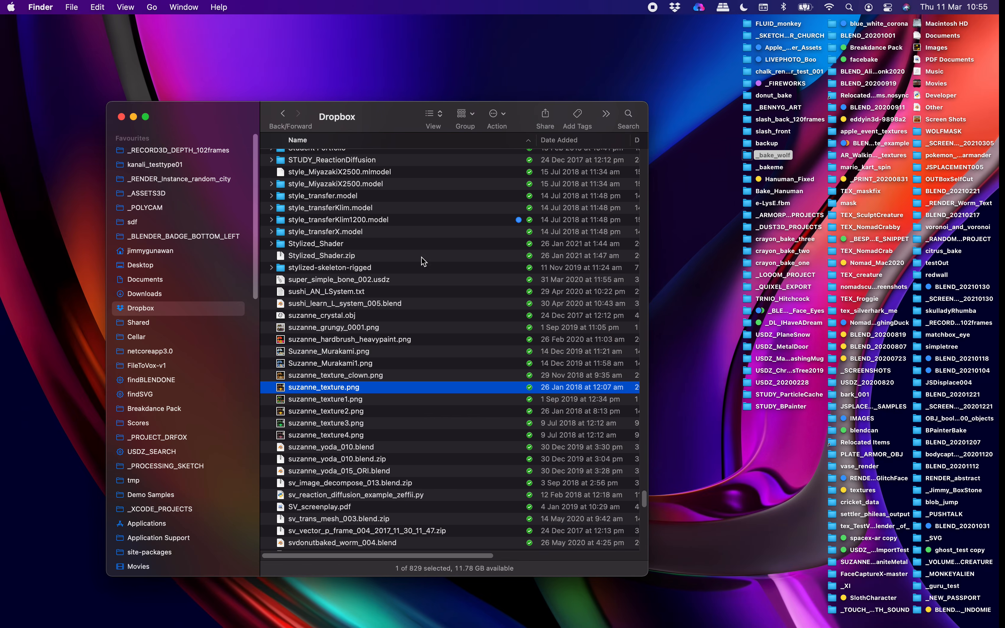
drag(336, 388, 491, 378)
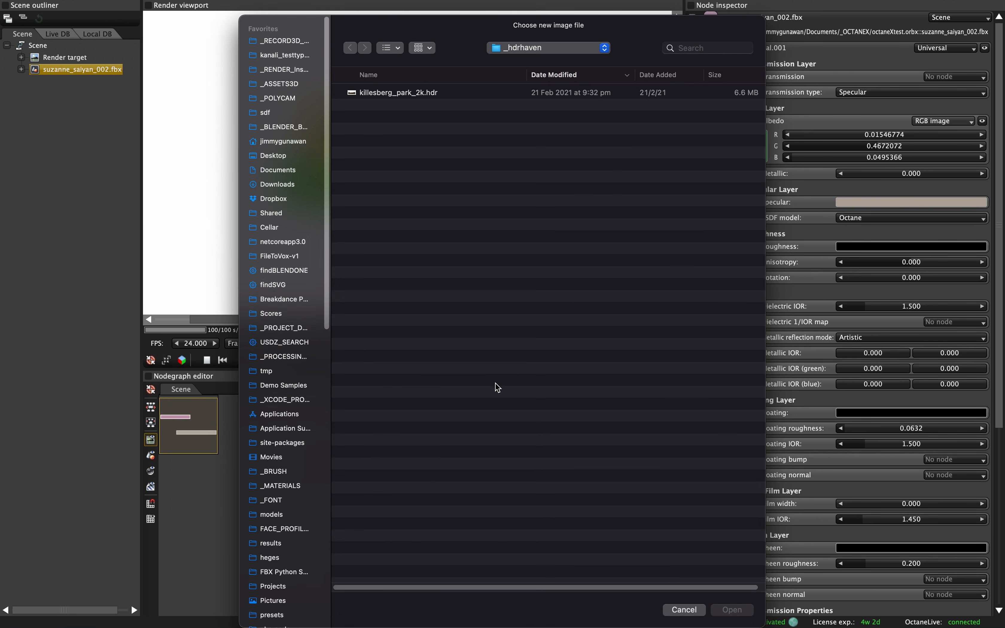
click(732, 610)
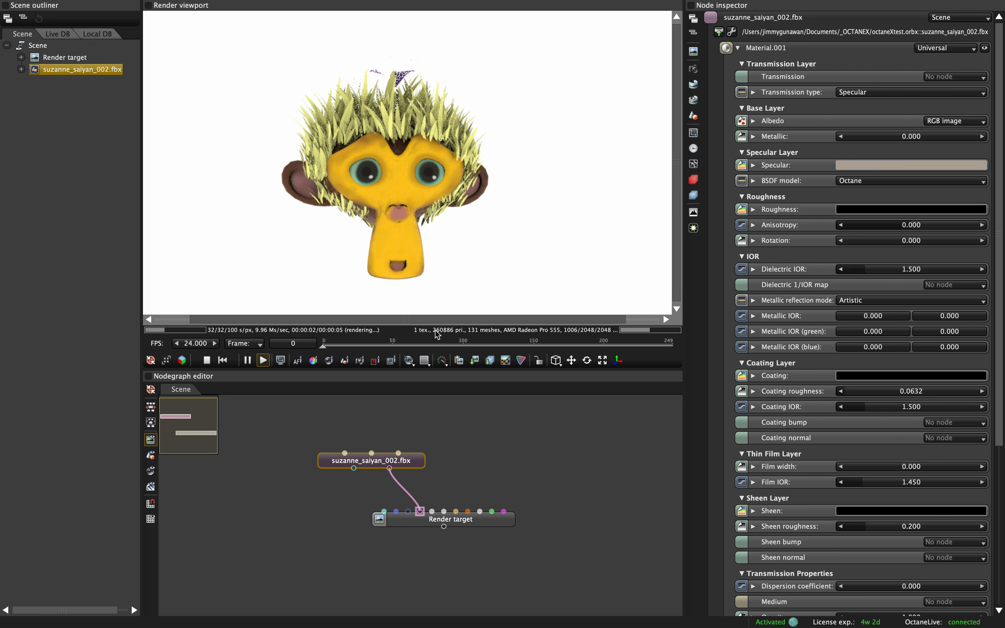
drag(398, 202, 401, 201)
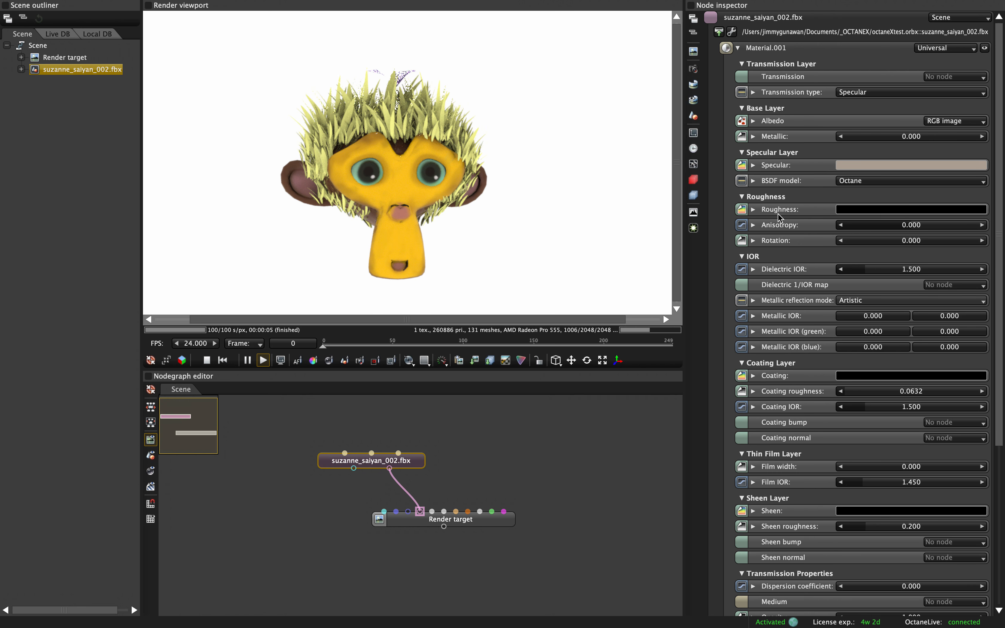
Set Material.001's roughness RGB to 0.476, 0.615, 0.435 and its metallic value to 0.524.
click(753, 209)
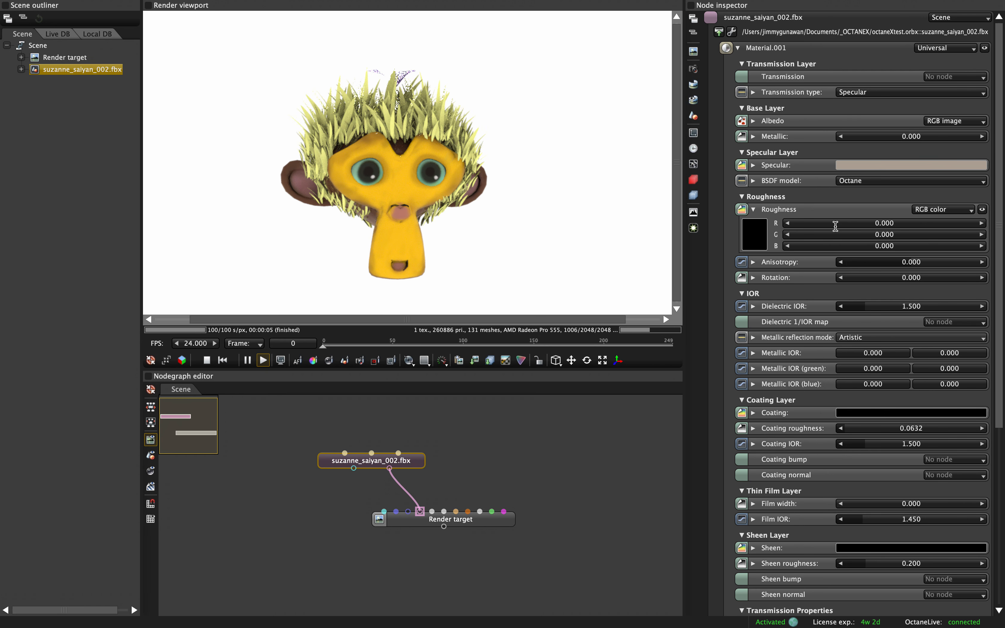
drag(859, 222, 871, 240)
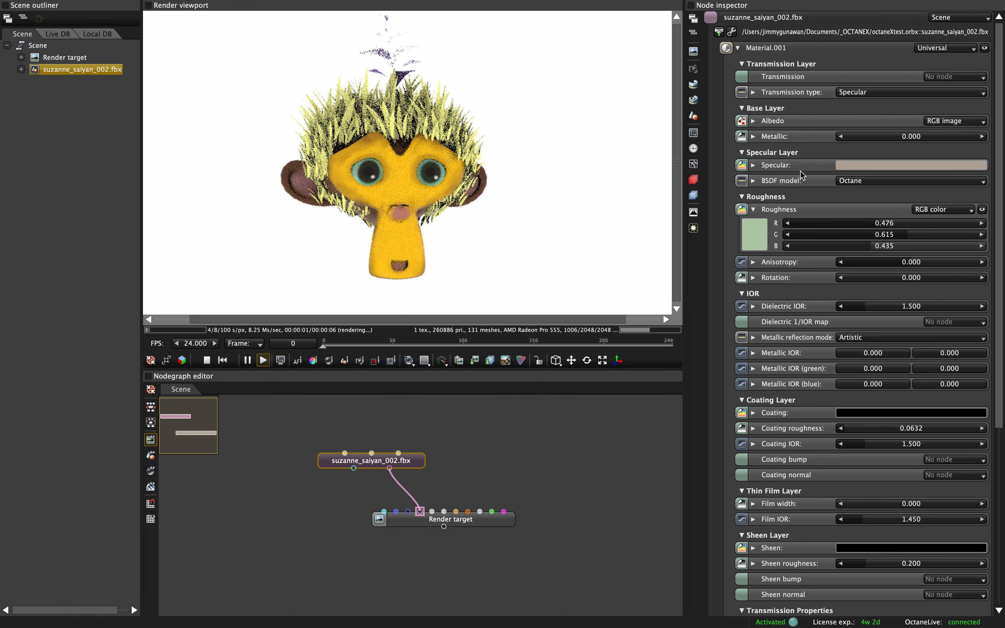
drag(860, 136, 915, 134)
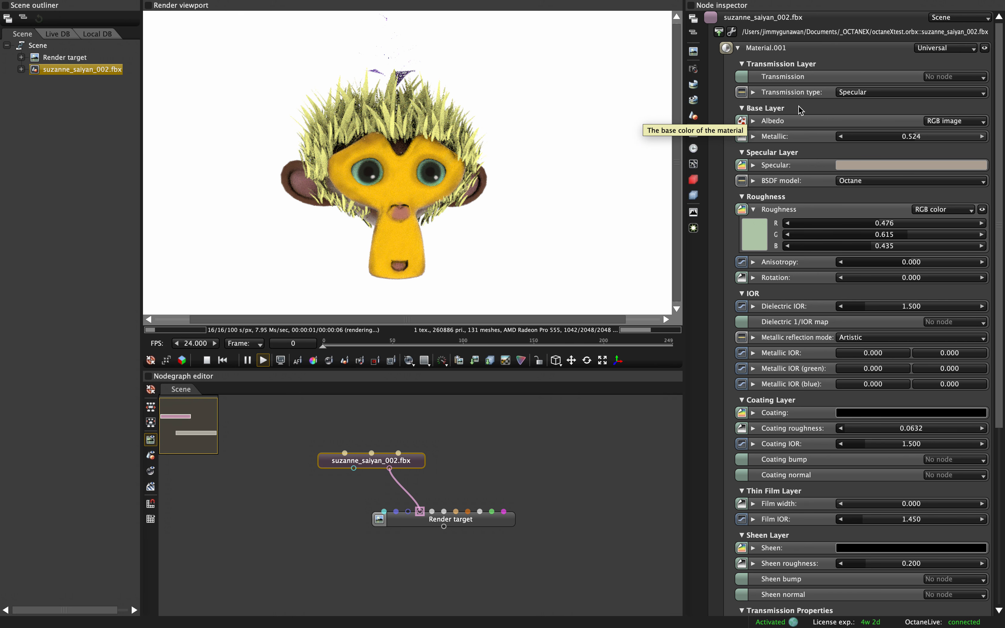
Try a Noise texture as the transmission of Material.001, inspect the head up close, and delete the texture node.
click(940, 78)
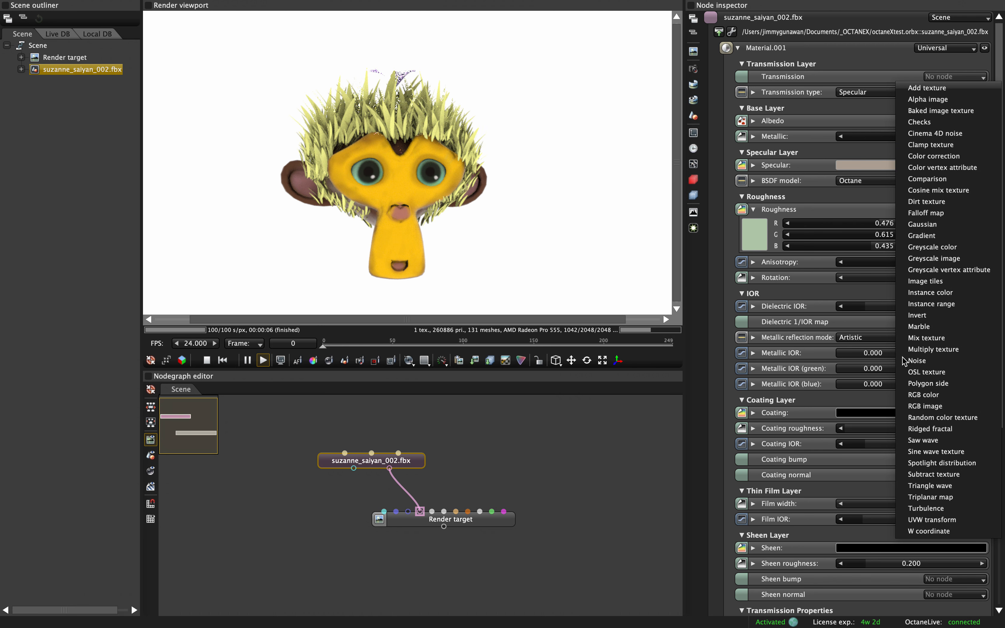
click(917, 361)
drag(497, 212, 494, 214)
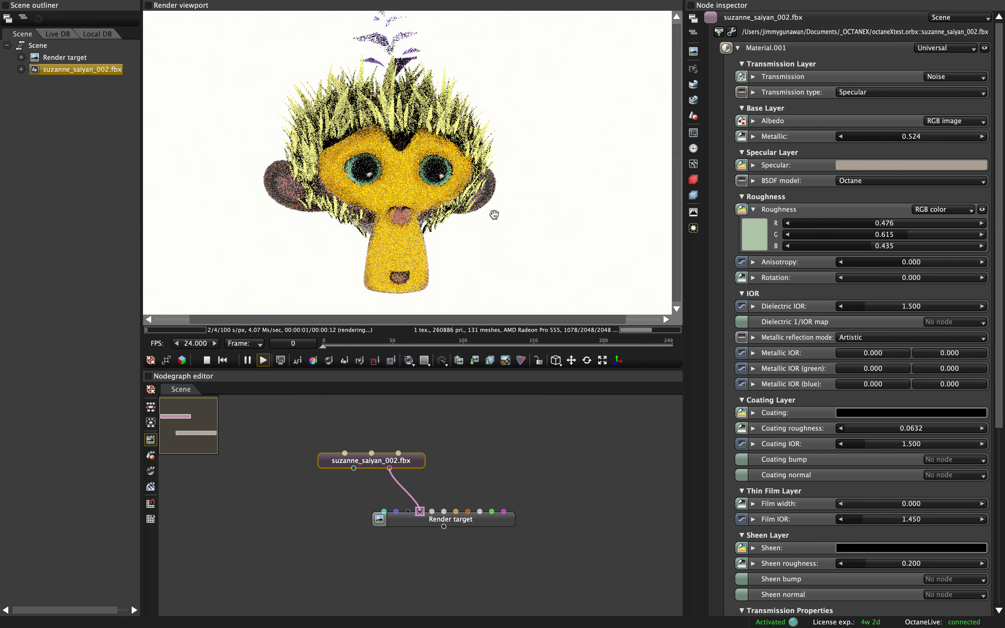
scroll(501, 212, up, 5)
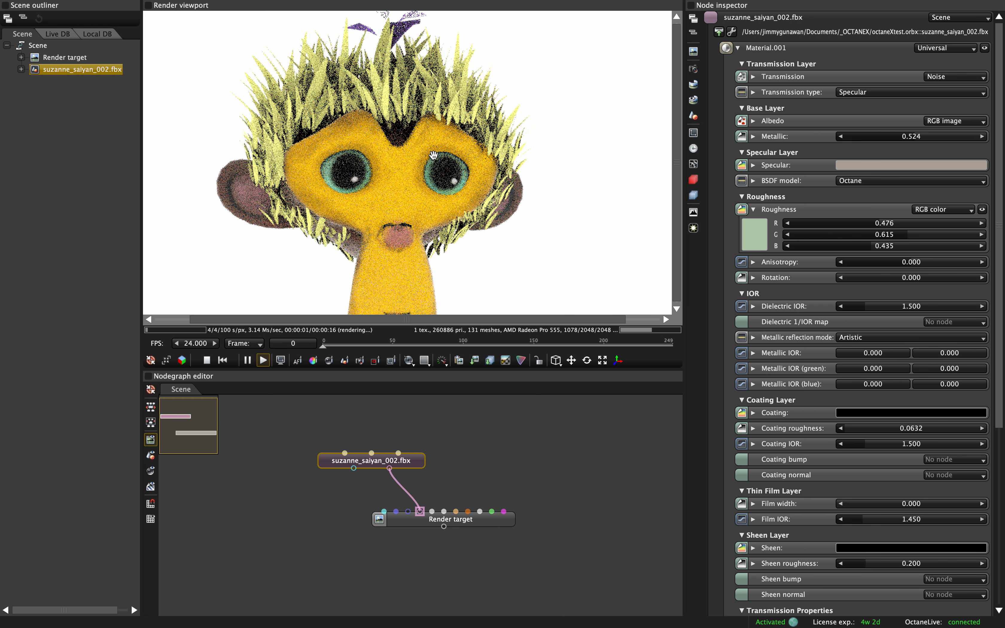
scroll(410, 162, down, 5)
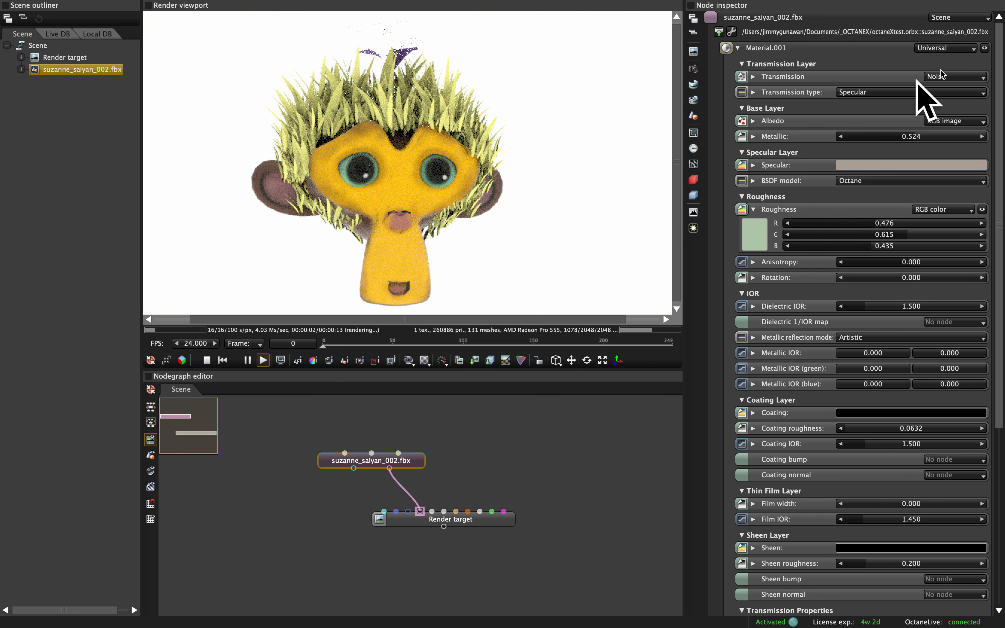
click(959, 77)
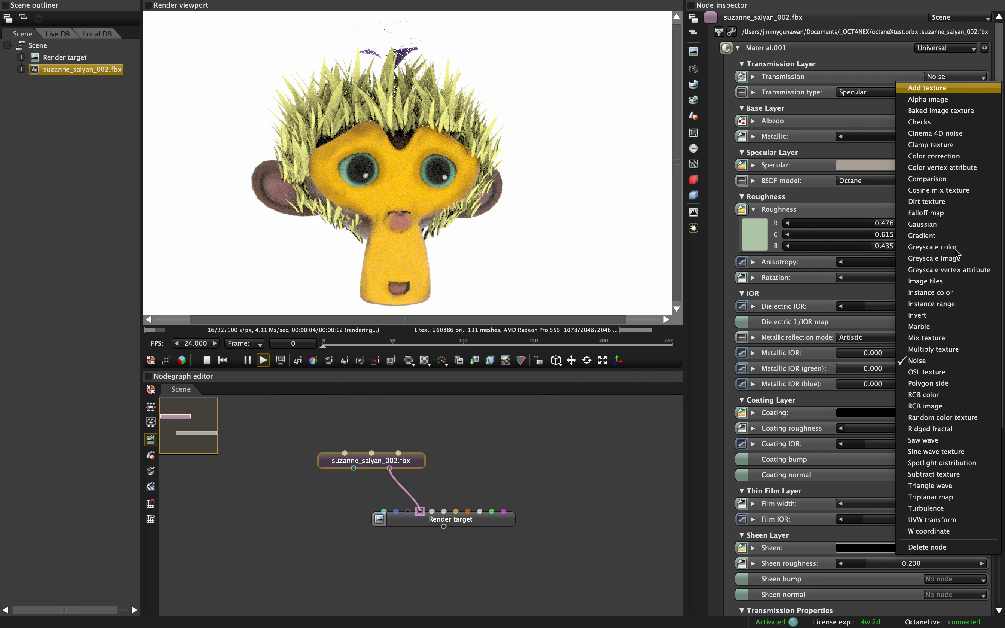
click(937, 545)
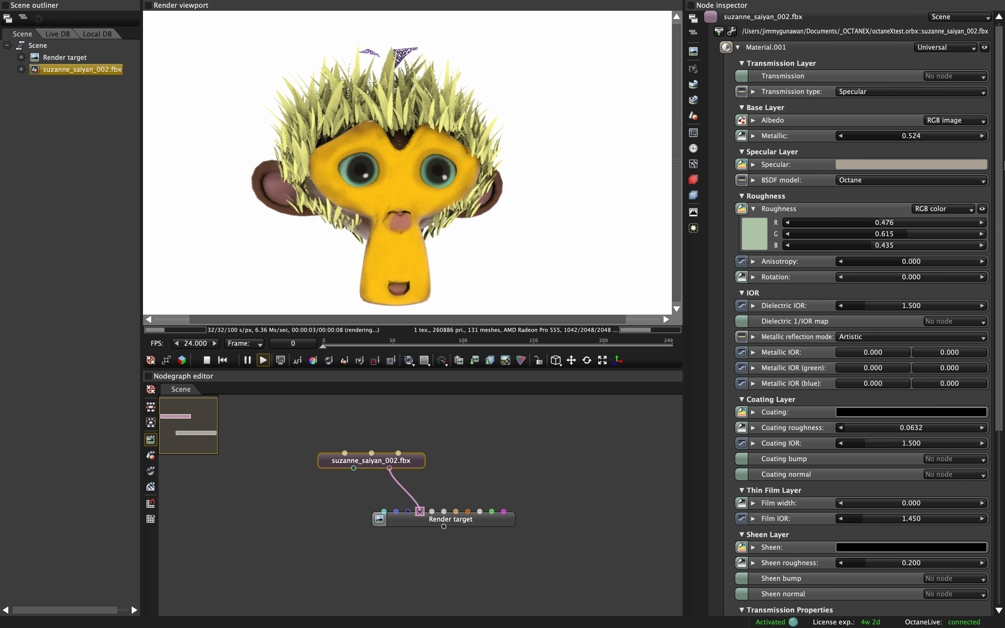
Expand Material.003 and set its albedo color to magenta, hex F146FD.
scroll(861, 291, down, 3)
scroll(774, 544, down, 10)
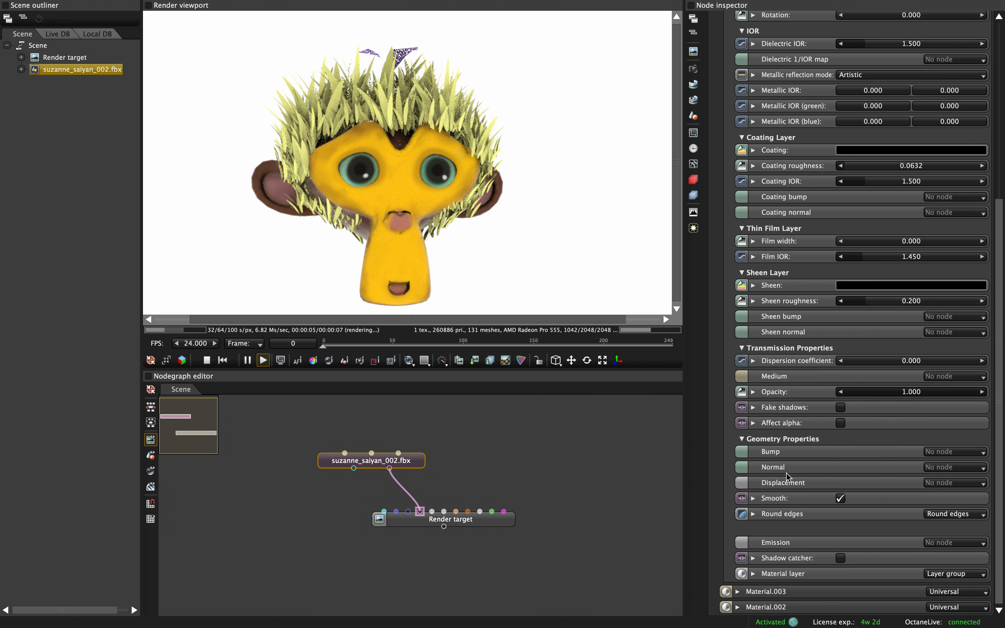
click(737, 592)
scroll(793, 564, down, 17)
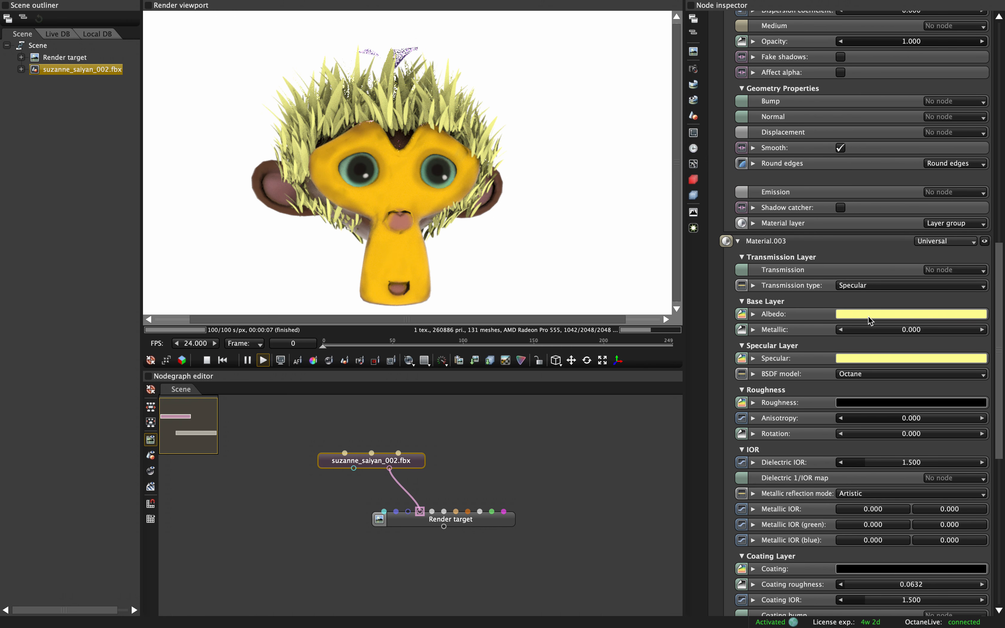
click(867, 316)
click(758, 252)
mouse_move(756, 247)
mouse_down()
mouse_move(734, 250)
mouse_move(768, 236)
mouse_up()
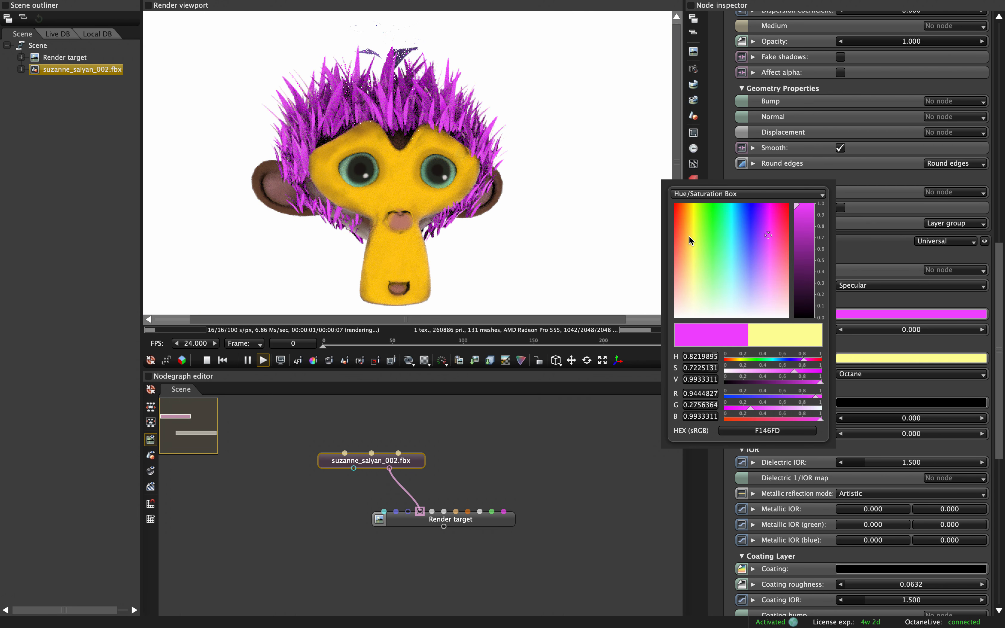
click(928, 300)
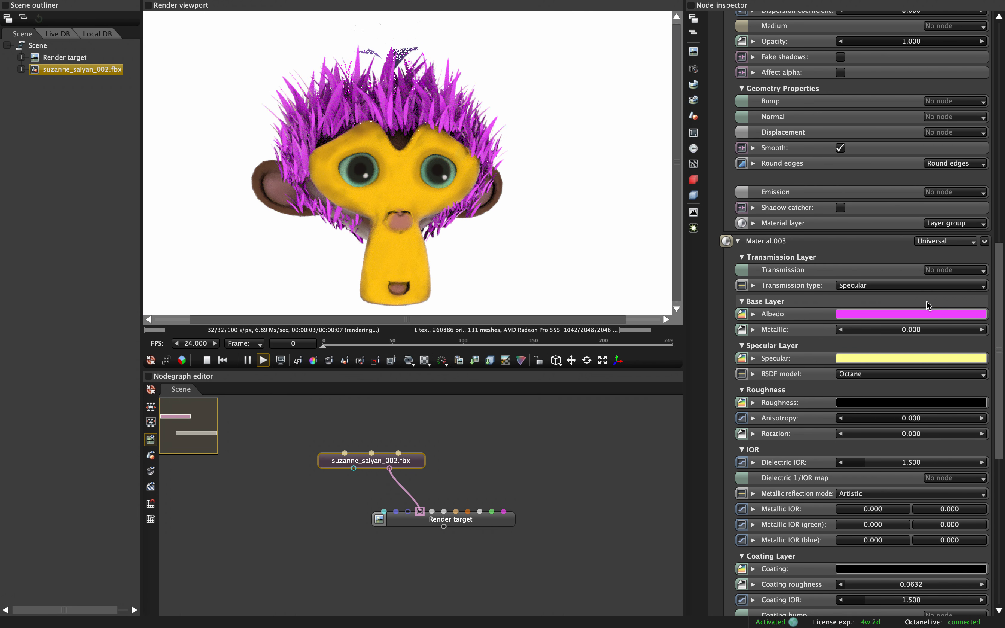
Set Material.003's metallic value to 0.694 and its specular color to blue, hex 2E4BFD.
mouse_move(920, 331)
mouse_down()
mouse_move(974, 331)
mouse_move(912, 331)
mouse_up()
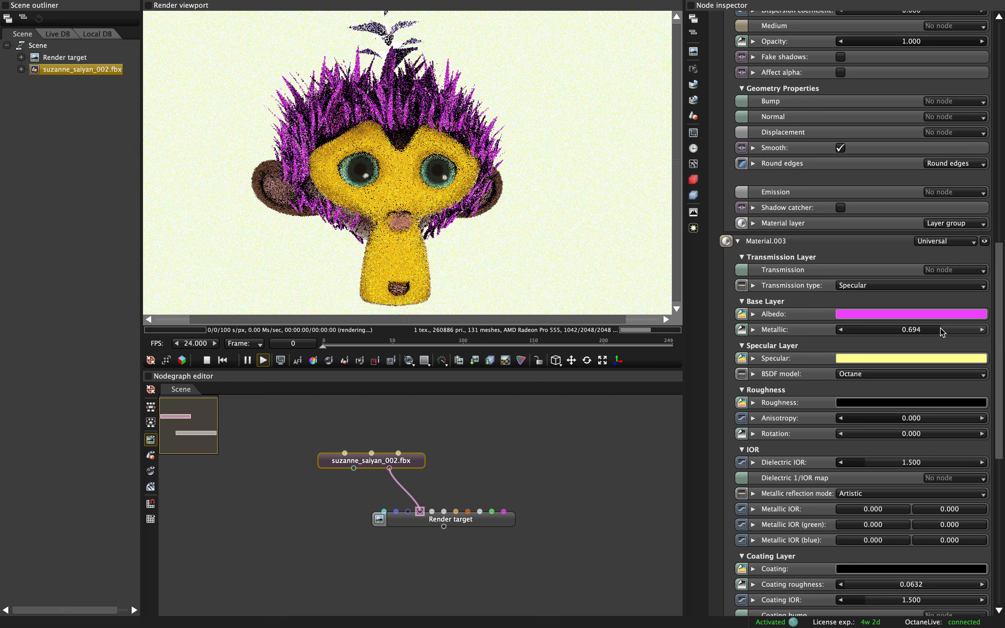
click(867, 358)
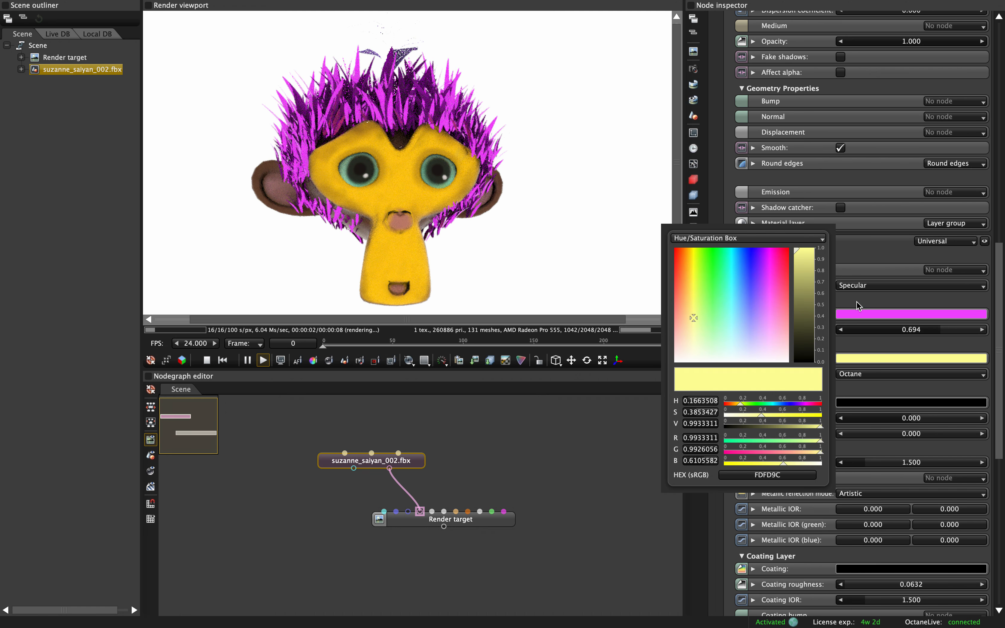
click(748, 272)
click(747, 270)
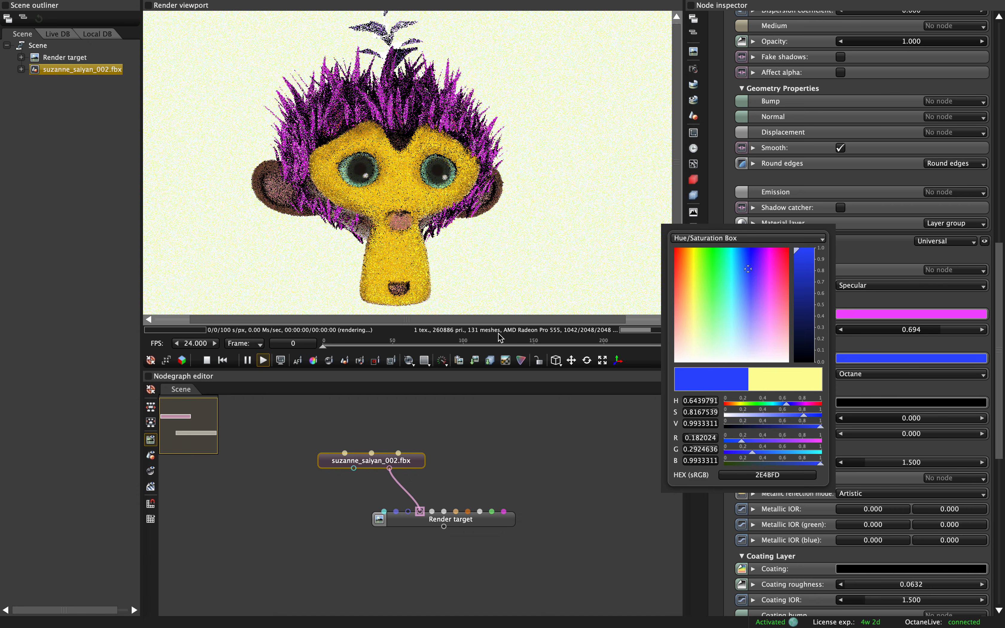
click(944, 433)
Assign a Marble texture to the transmission of Material.003 and save the project.
scroll(934, 415, down, 3)
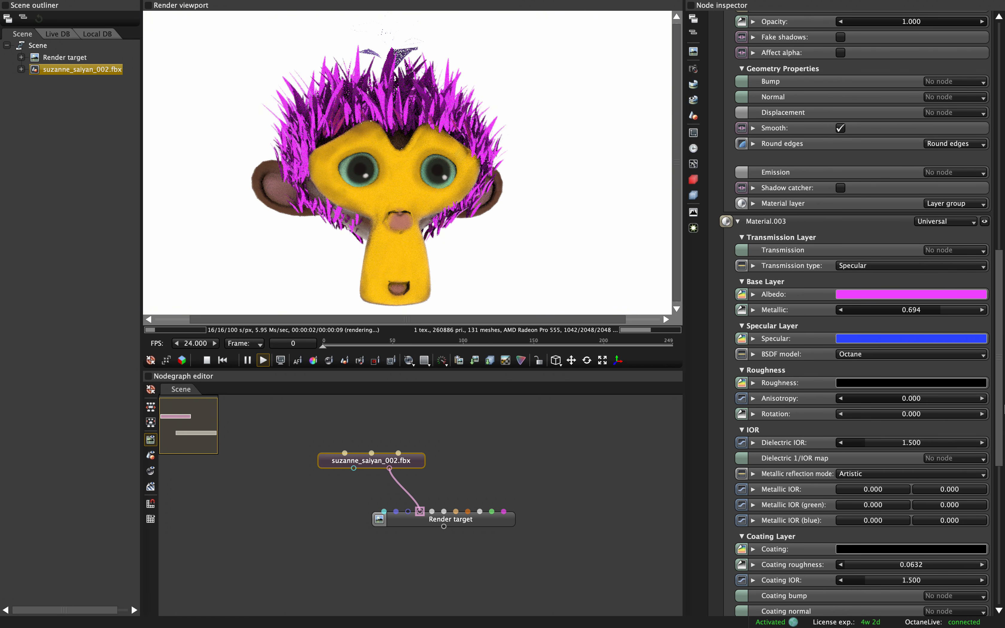
scroll(888, 377, down, 6)
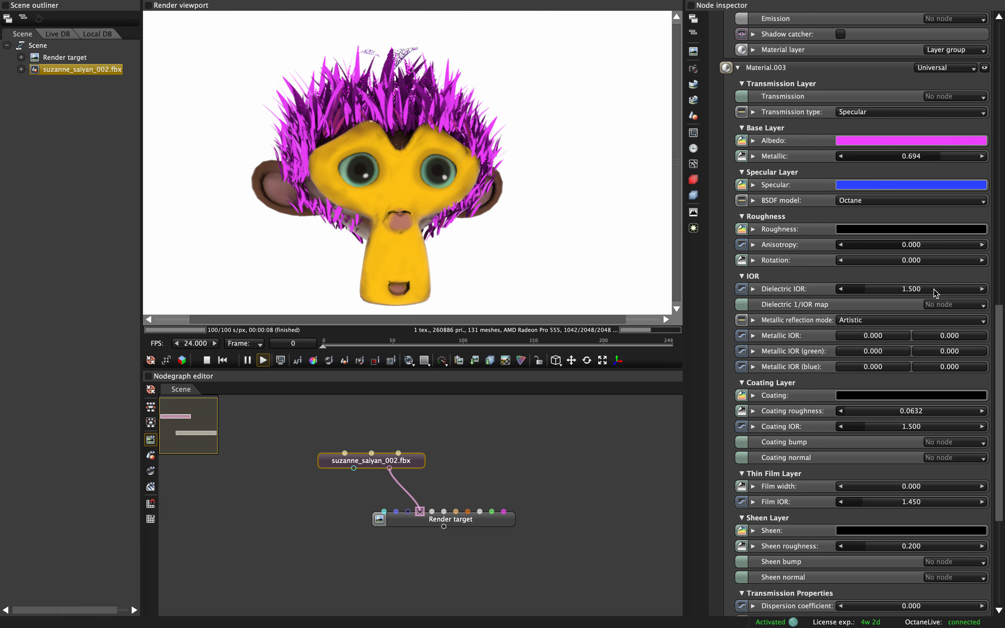
click(930, 99)
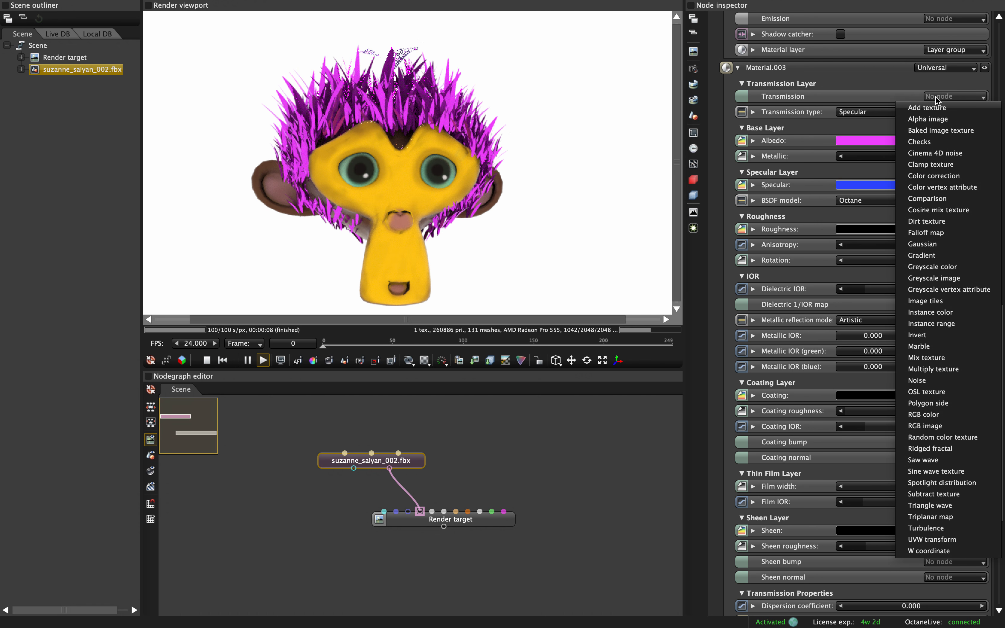
click(936, 346)
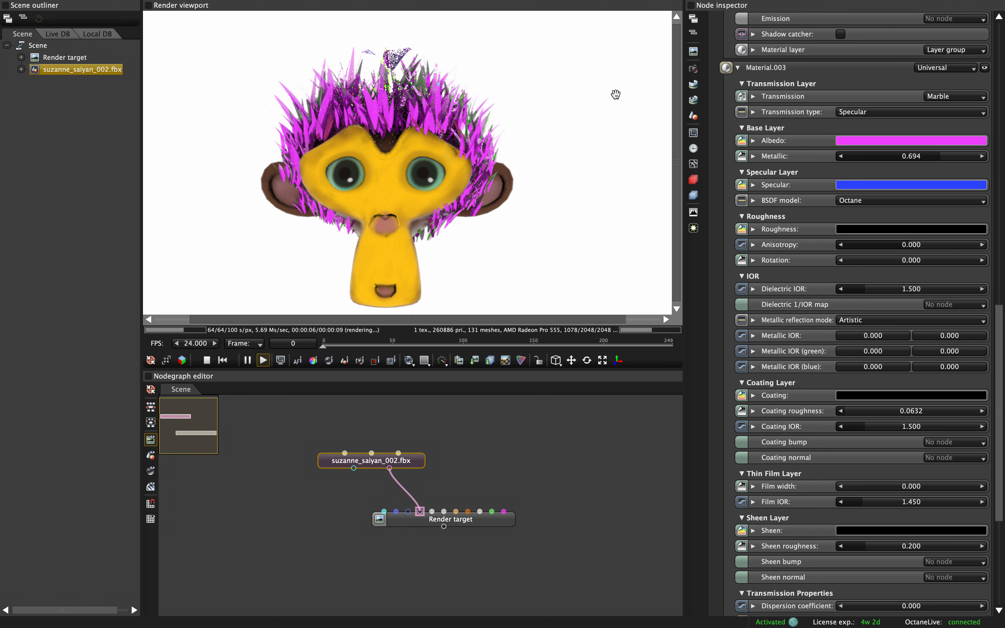
mouse_move(142, 4)
click(89, 7)
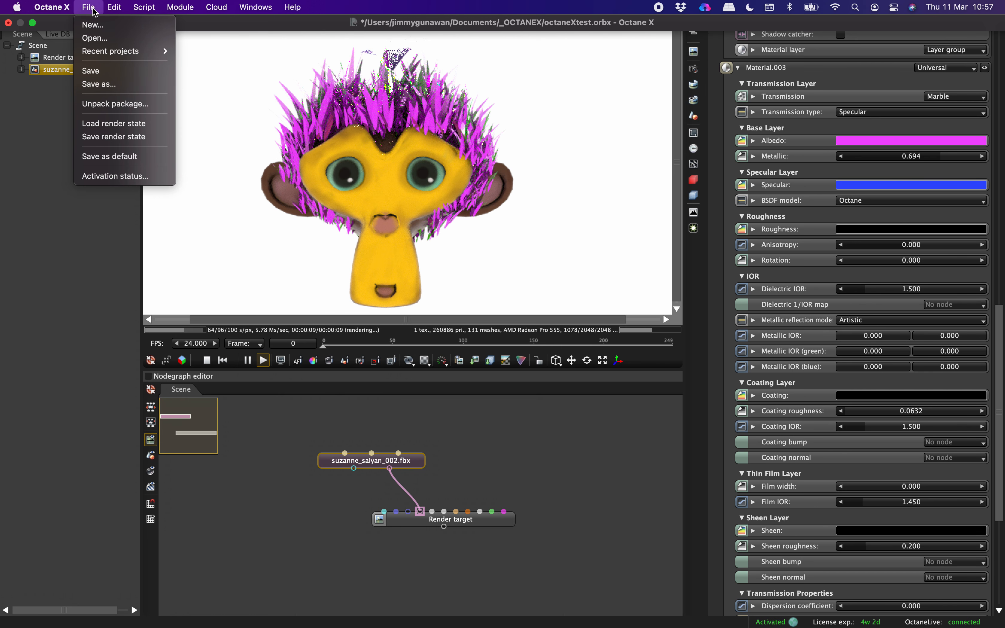
click(99, 70)
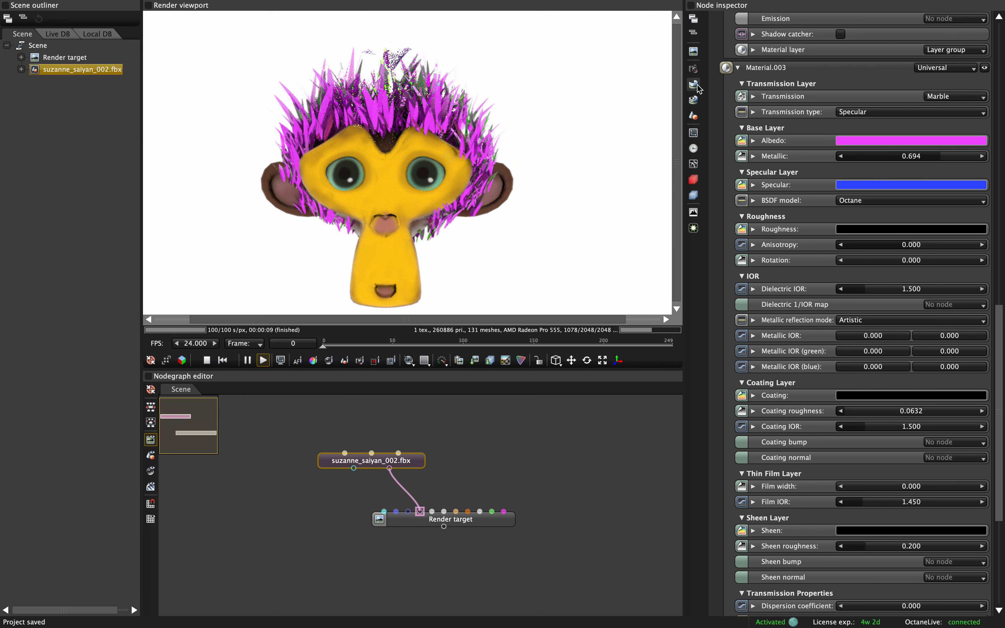
Show the render target's settings and expand its Environment section.
click(693, 69)
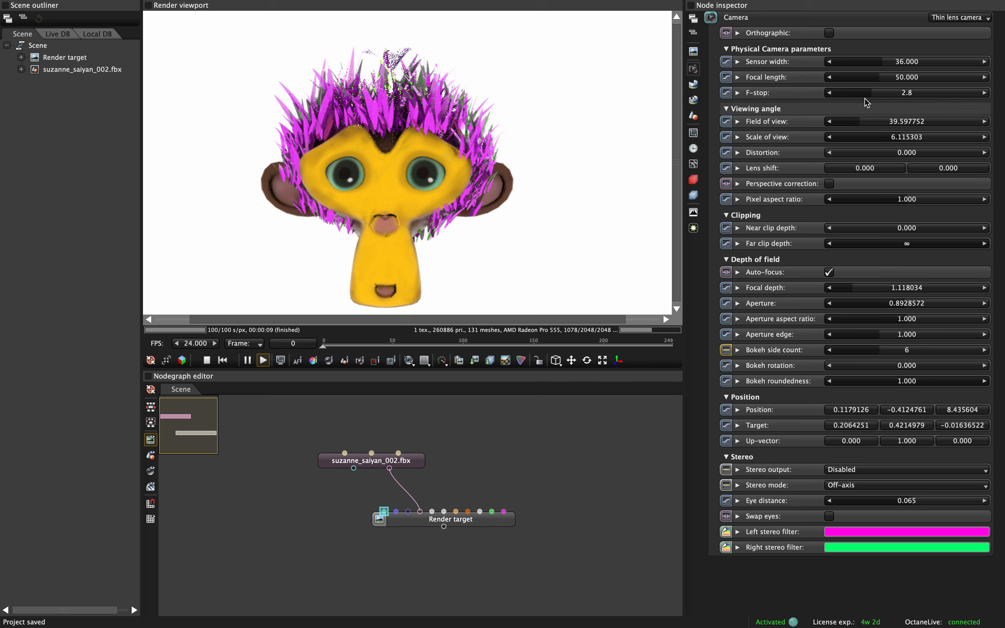
click(697, 51)
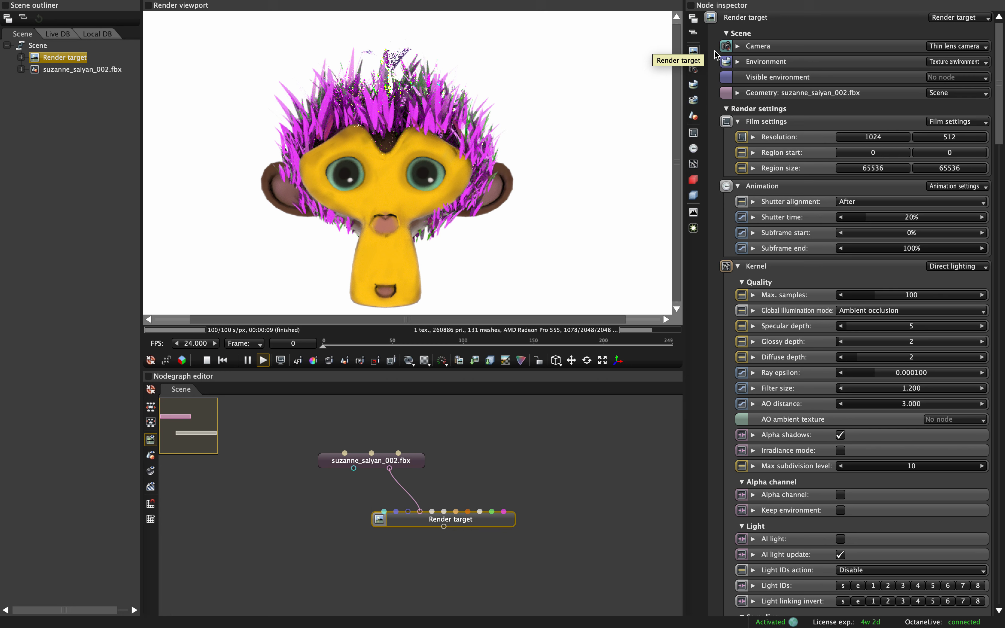
click(737, 62)
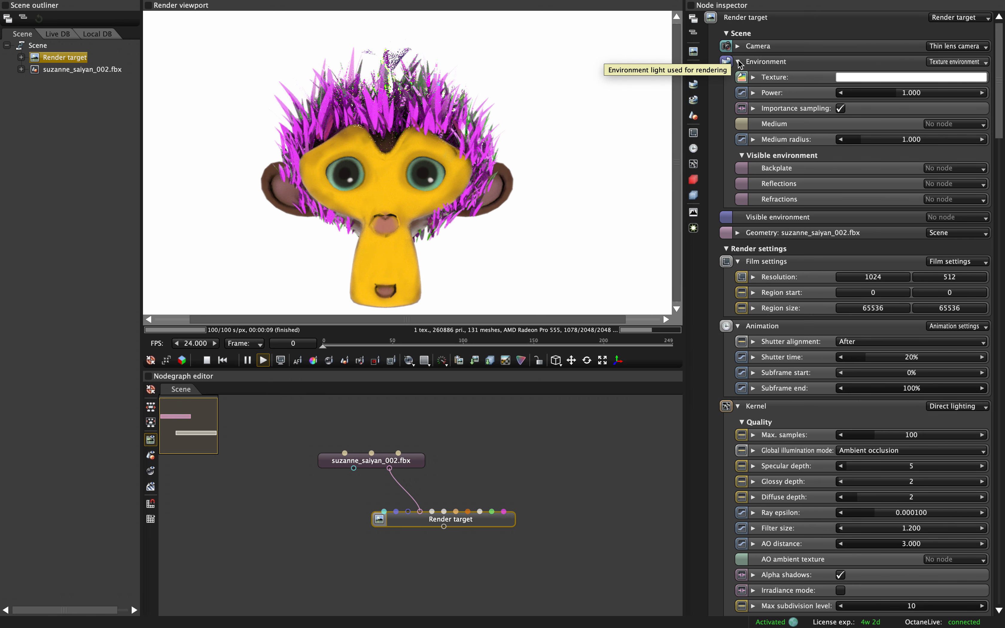
Try a turquoise environment texture color with RGB about 0.216, 1.000, 0.724, and look through the available texture types.
click(919, 78)
click(739, 88)
drag(739, 87, 725, 95)
click(953, 62)
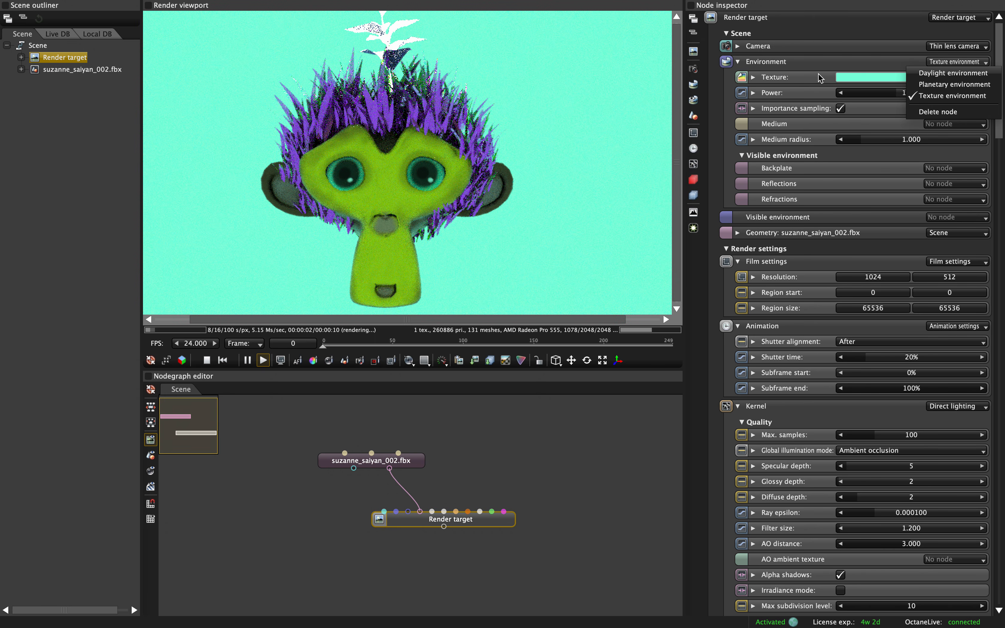
click(753, 77)
click(922, 78)
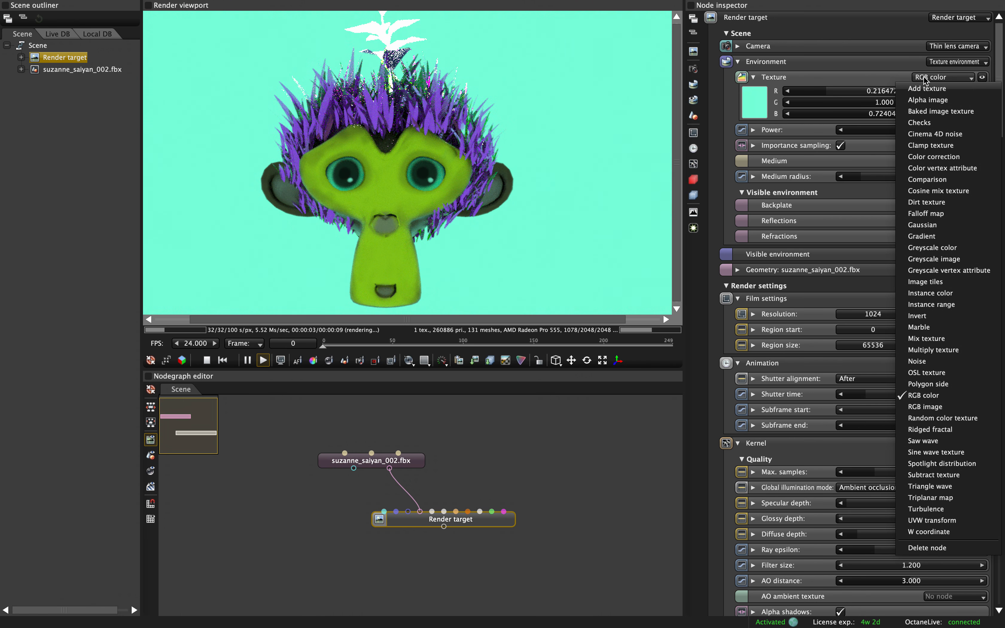
click(908, 73)
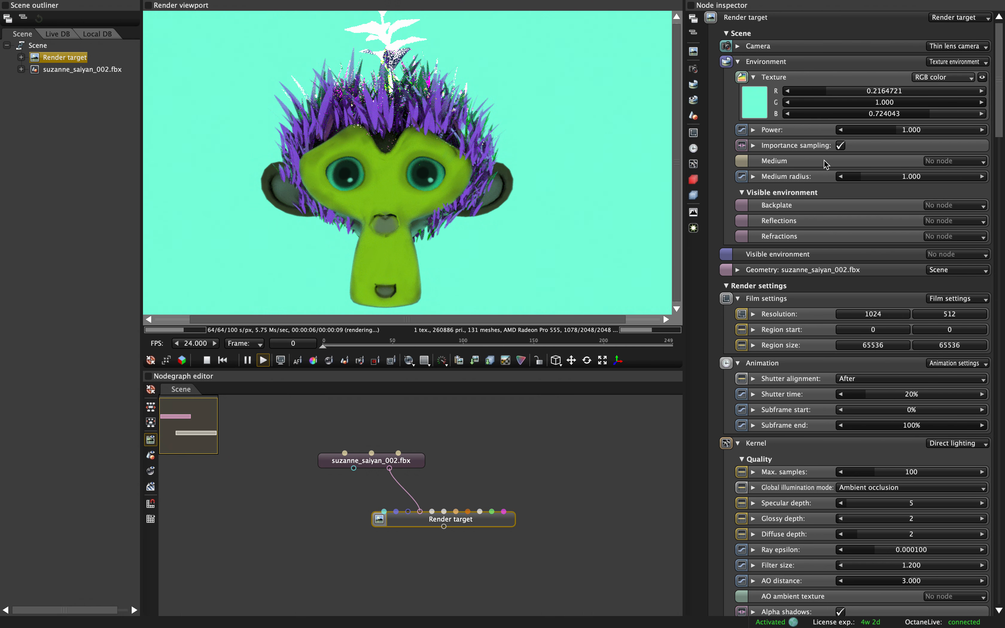
Try the planetary environment for the render target, and switch it to the daylight environment.
click(967, 62)
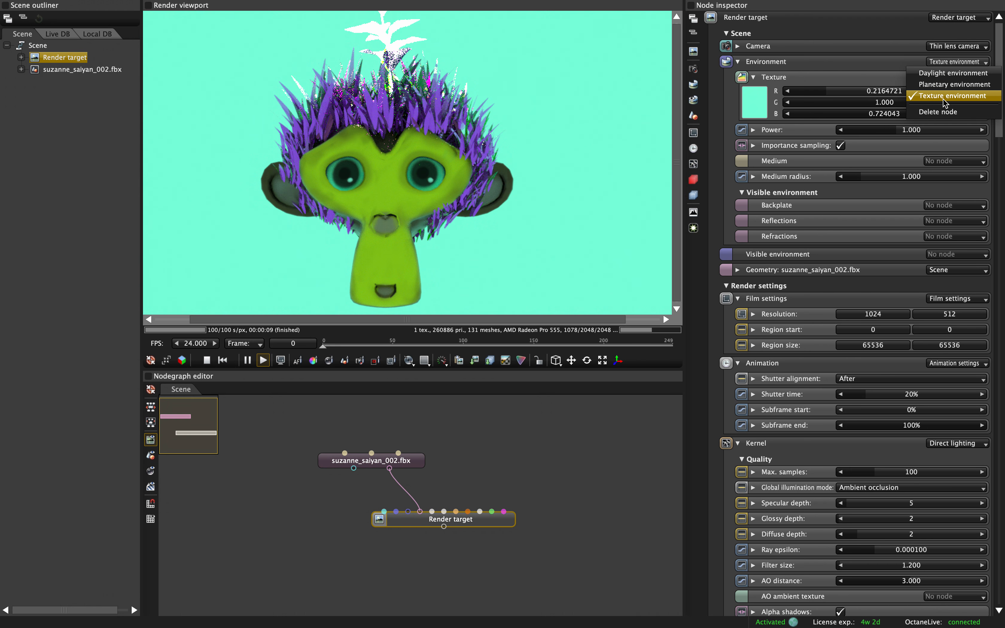
click(944, 83)
click(947, 64)
click(947, 71)
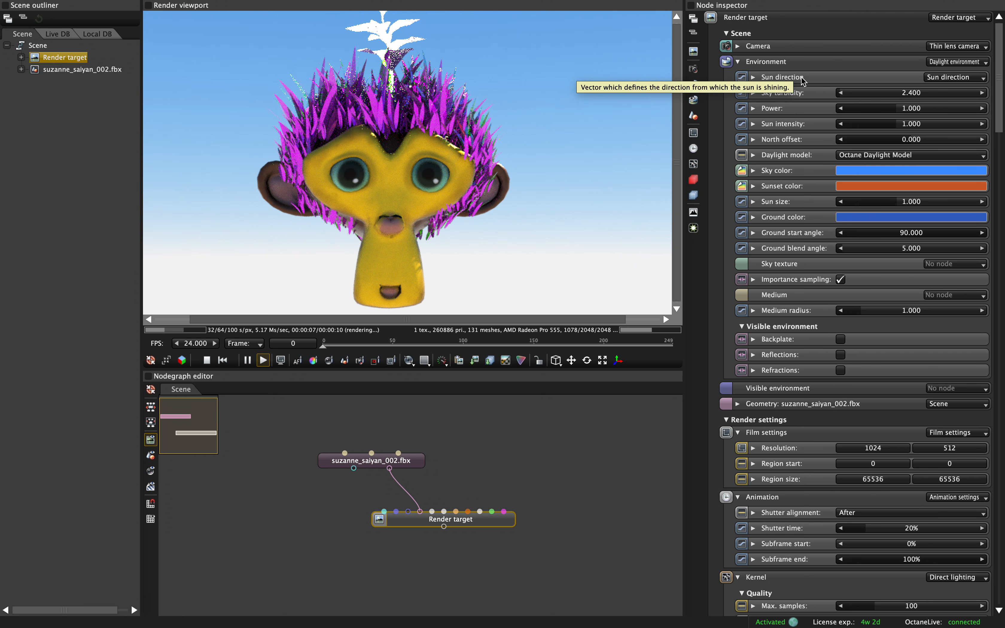
Expand the daylight sun direction and move its map location to about latitude 9.391, longitude 114.261.
click(752, 77)
drag(913, 152, 960, 140)
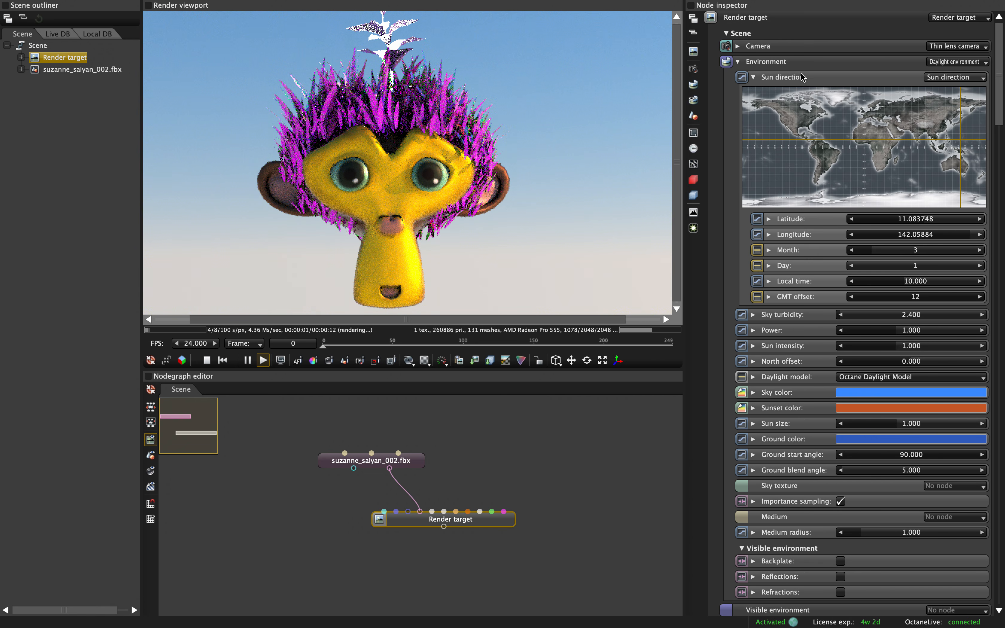
drag(869, 146, 947, 170)
mouse_move(922, 220)
mouse_down()
mouse_move(939, 233)
mouse_move(908, 236)
mouse_move(963, 238)
mouse_move(946, 222)
mouse_move(914, 224)
mouse_up()
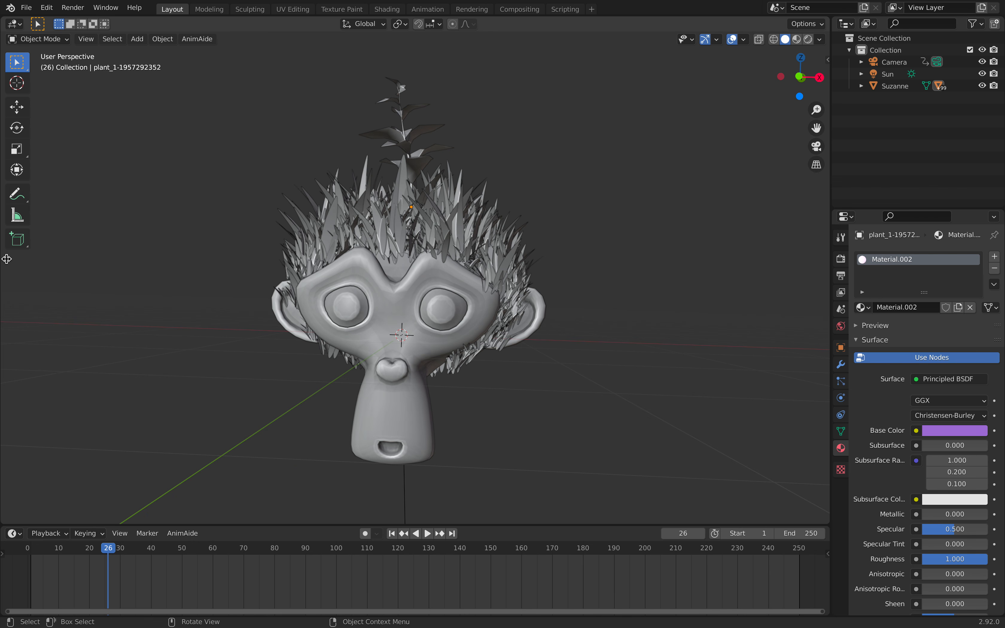
Switch to Blender and examine the sky types offered for the World's Sky Texture.
middle_drag(7, 258, 288, 263)
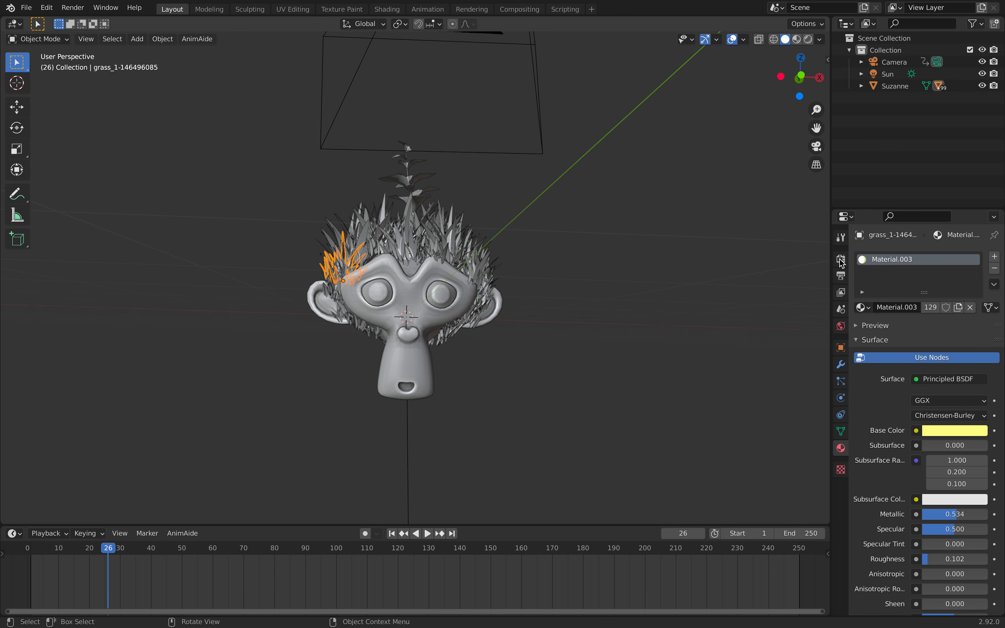
click(840, 260)
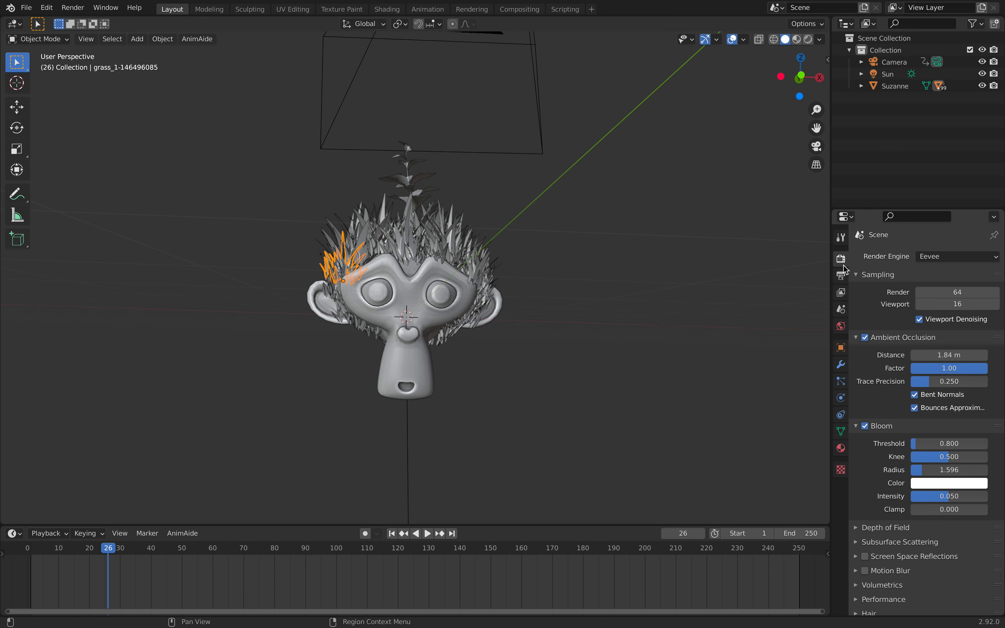
click(845, 326)
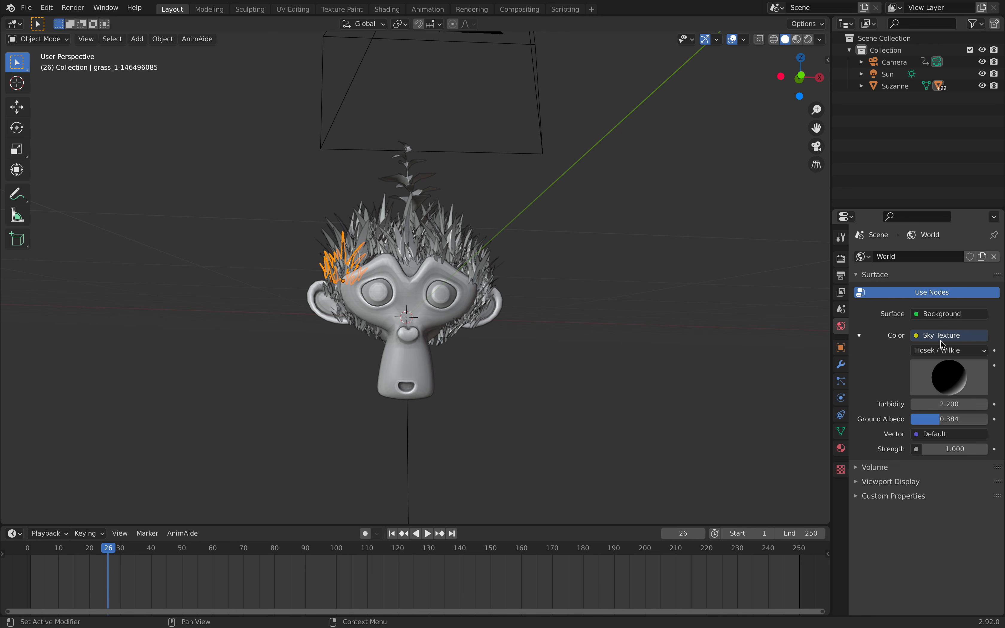
click(945, 350)
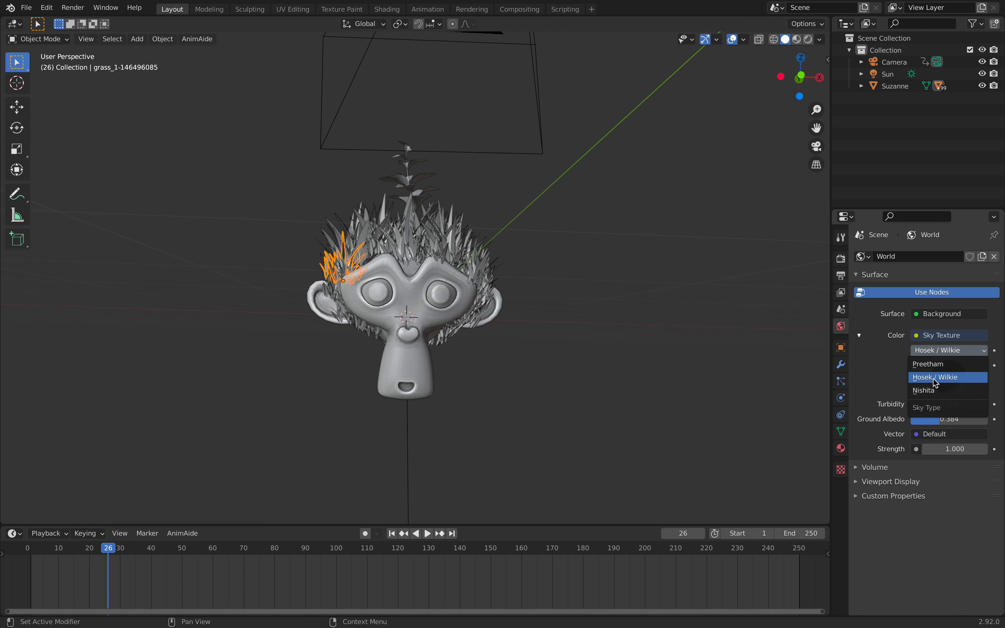
scroll(584, 294, up, 5)
Switch back to Octane X and set the sun direction's map location to about latitude -87.34, longitude 84.71.
key(ctrl+Left)
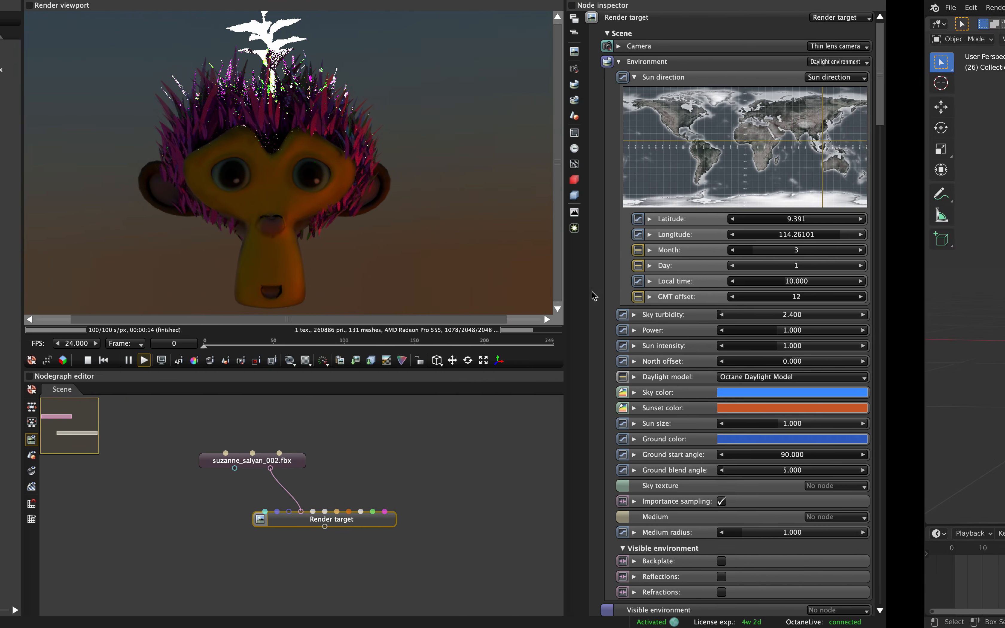
drag(941, 141, 951, 157)
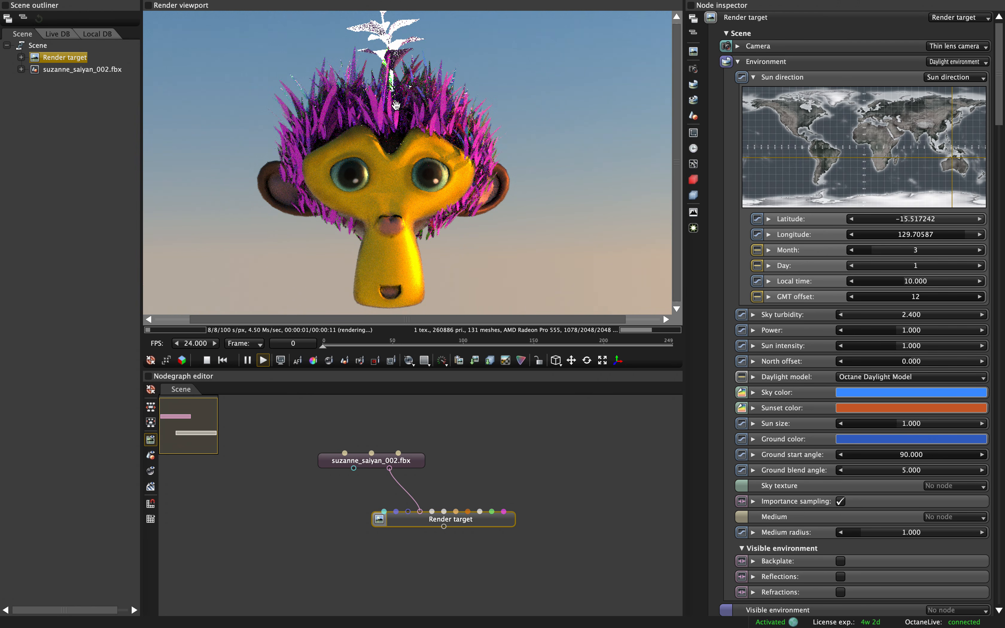
drag(951, 162, 921, 204)
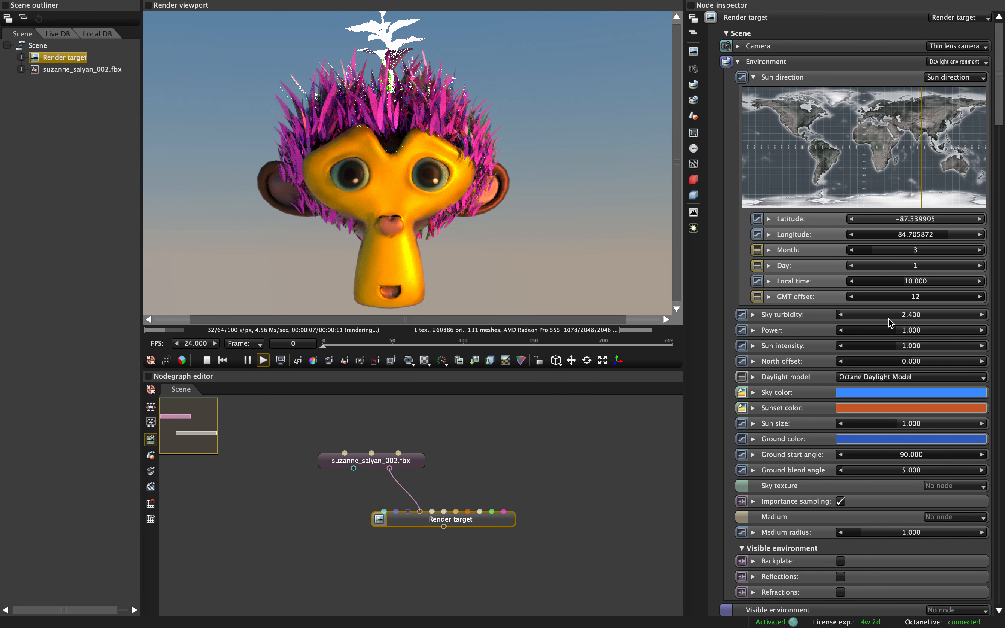
click(752, 314)
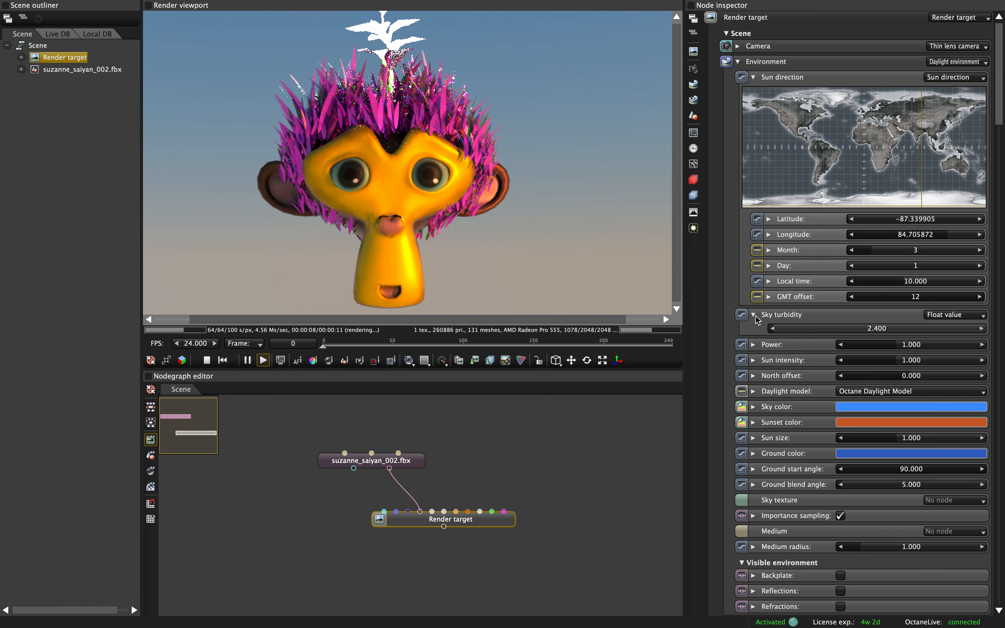
click(754, 315)
Save the project with the daylight environment.
mouse_move(322, 4)
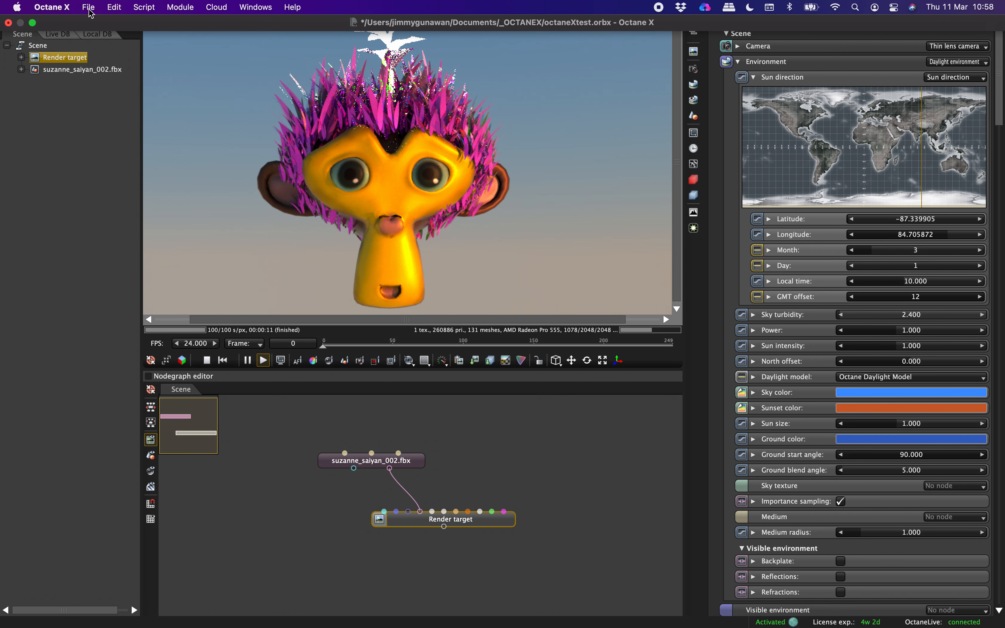
click(89, 7)
click(92, 70)
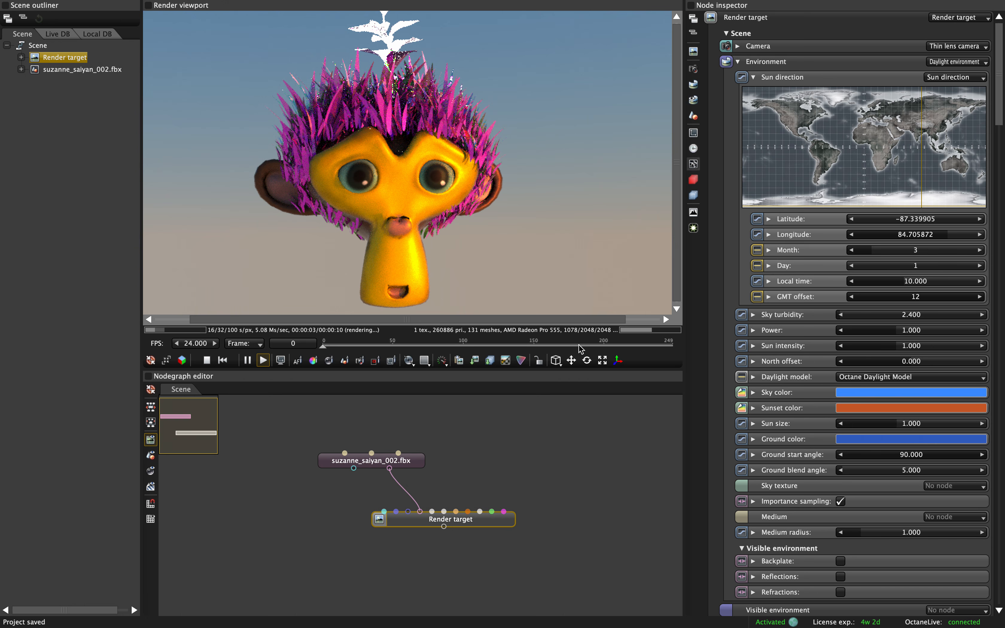
Expand Material.002 of the suzanne_saiyan_002.fbx node and set its texture emission power to 0.040.
click(401, 464)
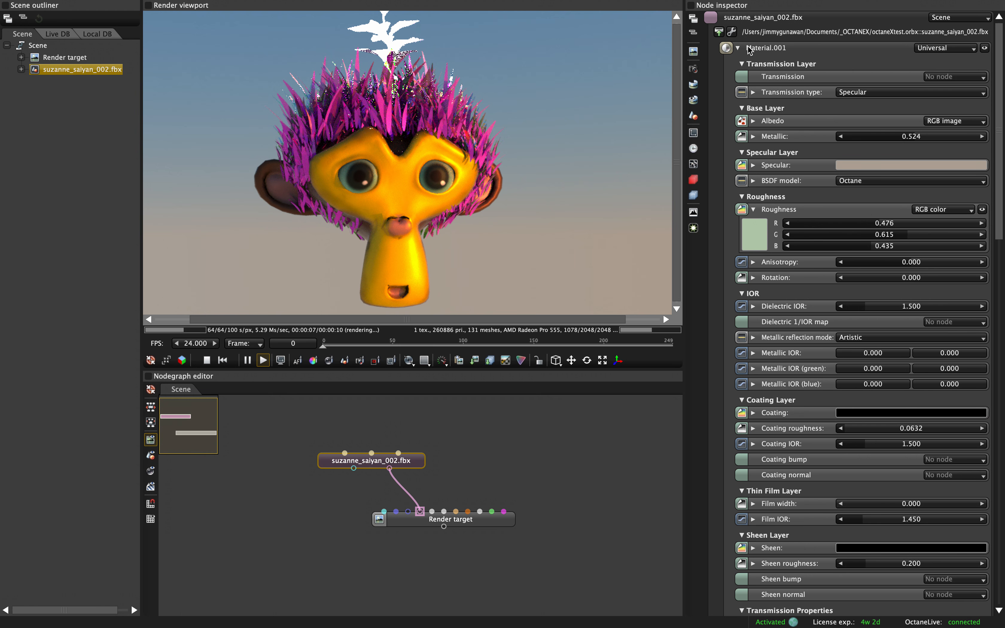
click(738, 48)
click(737, 63)
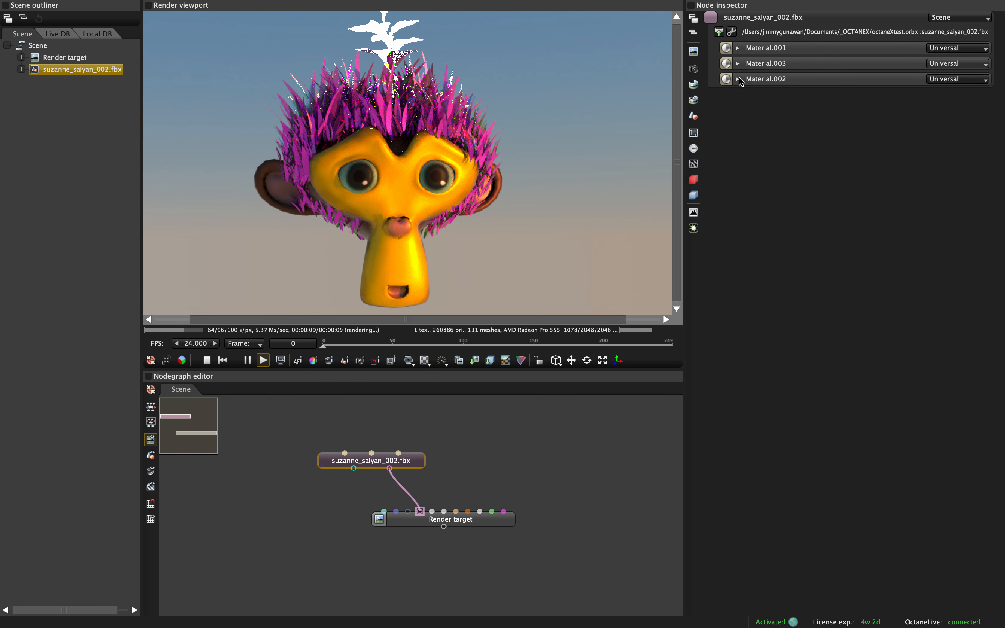
click(738, 78)
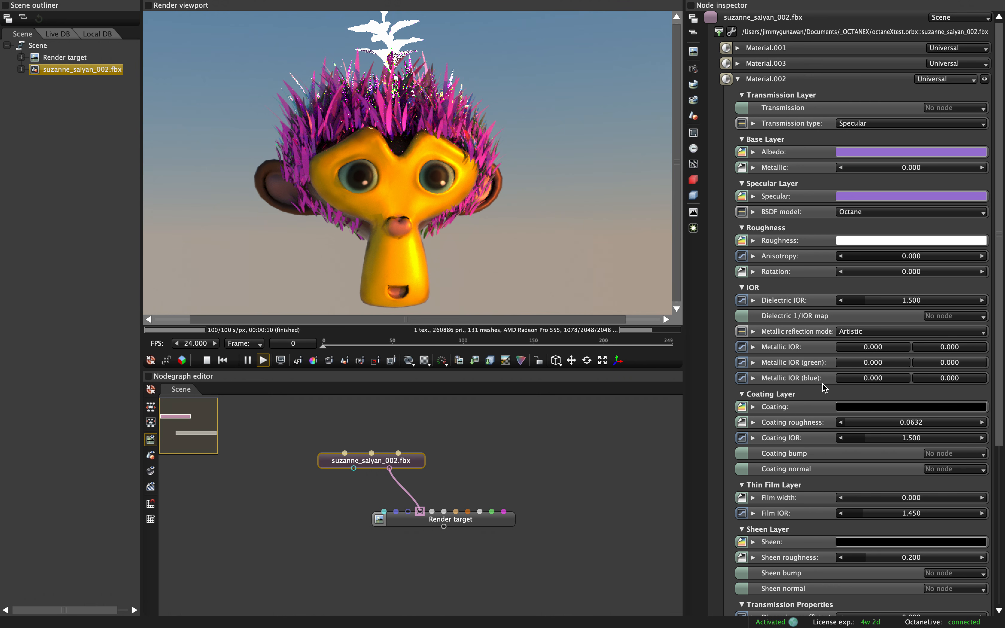
scroll(879, 405, down, 8)
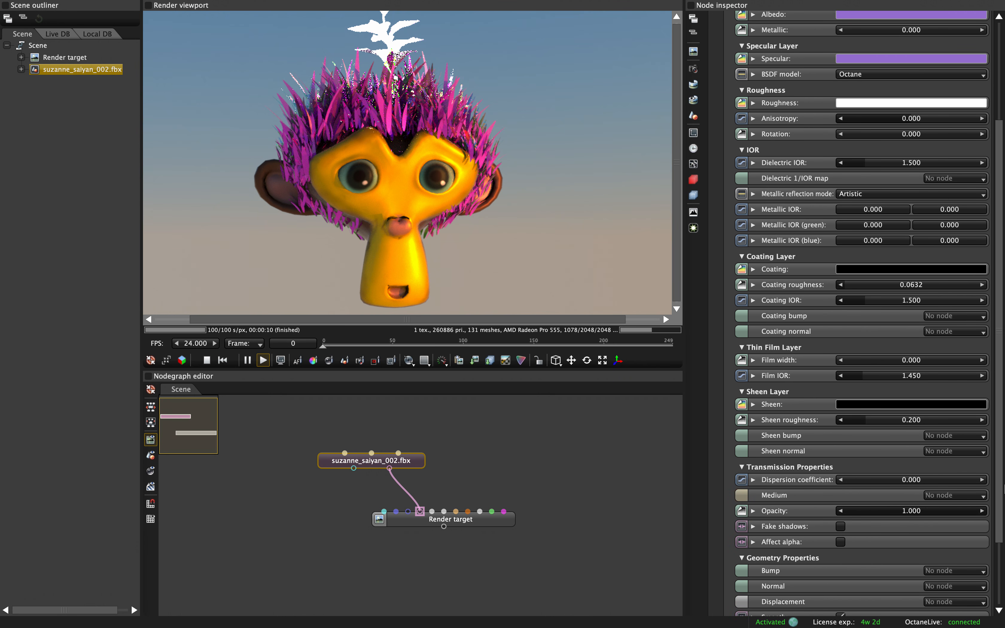
scroll(875, 537, down, 3)
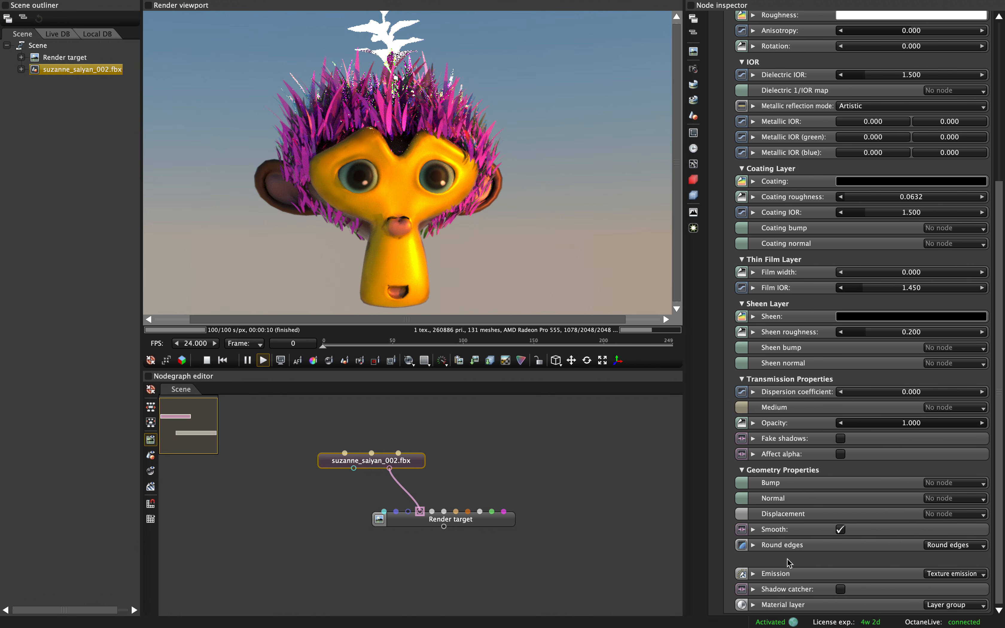
click(754, 574)
scroll(826, 564, down, 4)
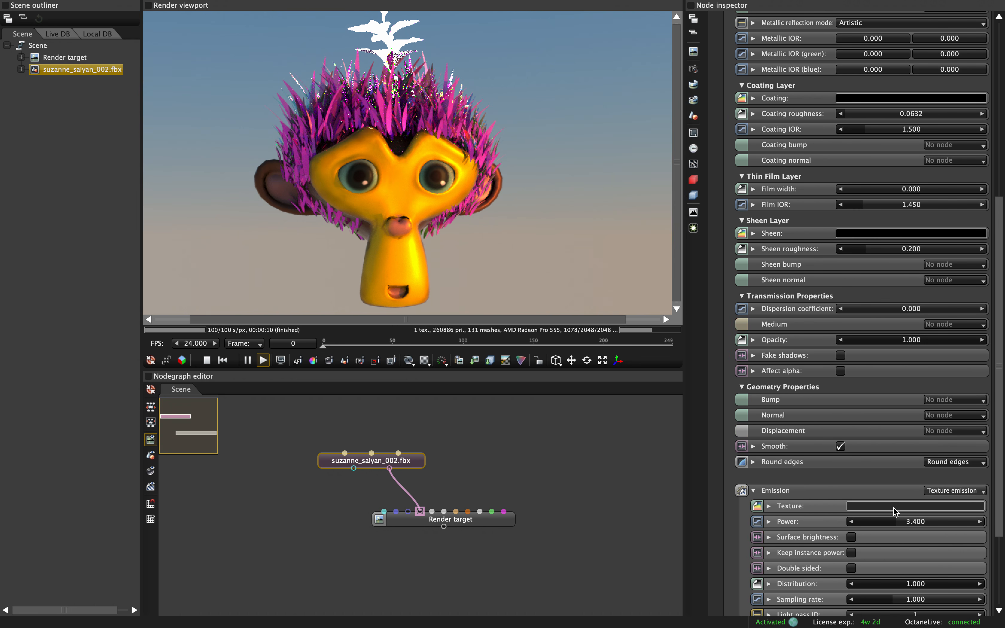
drag(877, 526, 859, 523)
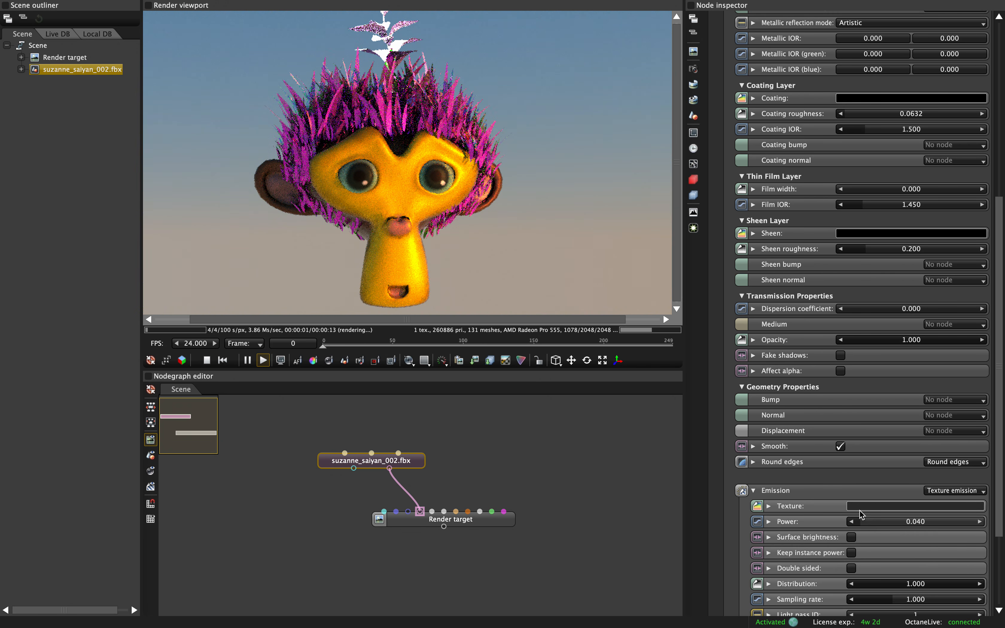
Set the emission texture color of Material.002 to orange, hex EFAD1A.
click(858, 509)
click(872, 506)
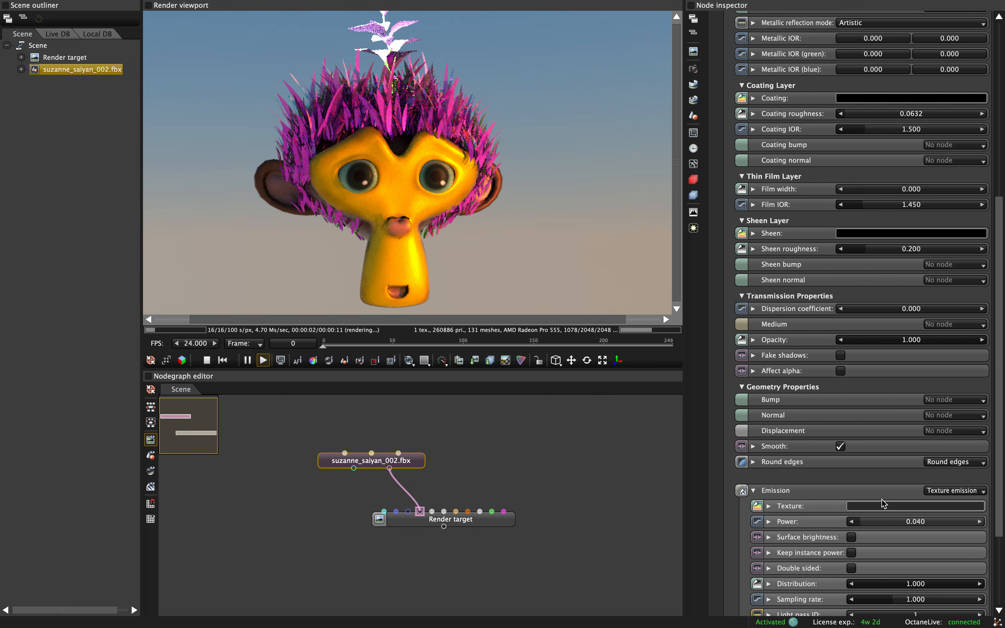
click(771, 505)
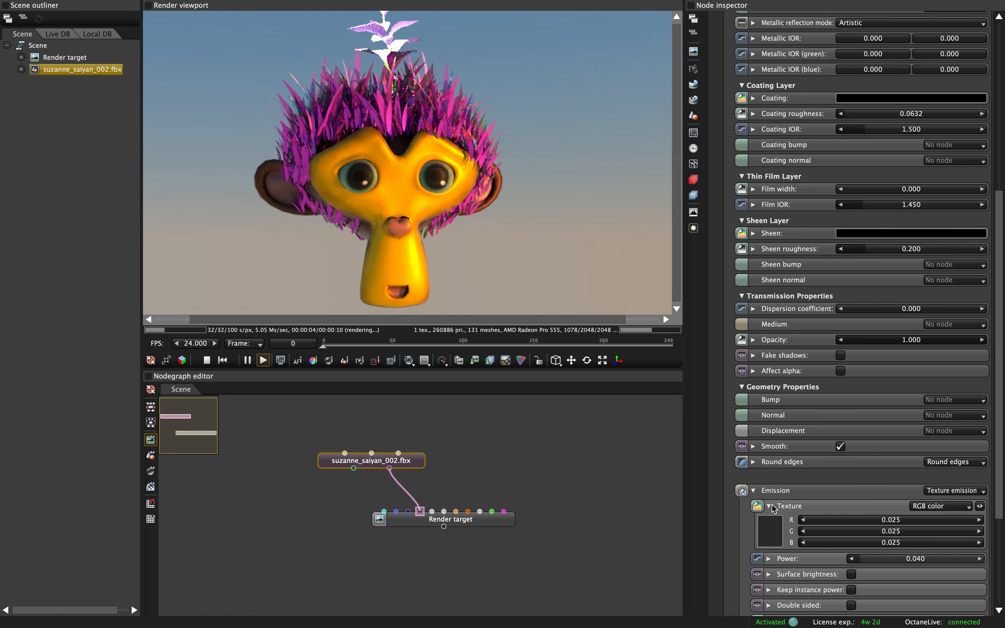
click(771, 531)
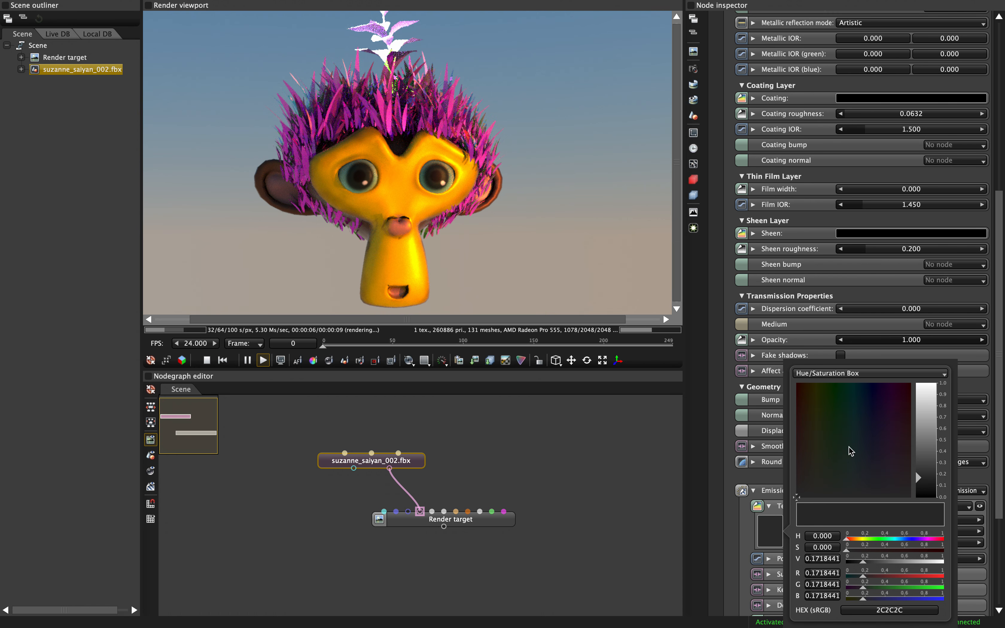
click(846, 412)
drag(916, 474, 927, 389)
mouse_move(851, 421)
mouse_down()
mouse_move(887, 449)
mouse_move(909, 403)
mouse_move(821, 414)
mouse_move(871, 392)
mouse_move(809, 395)
mouse_up()
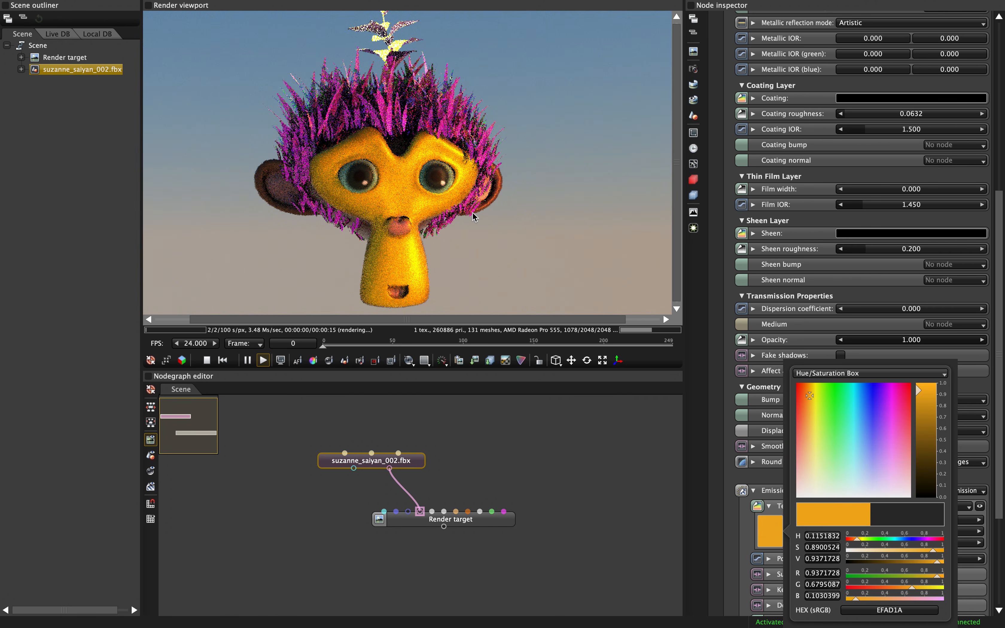
click(851, 335)
Check the glowing plant on the rendered head and save the project.
drag(1000, 212, 1001, 69)
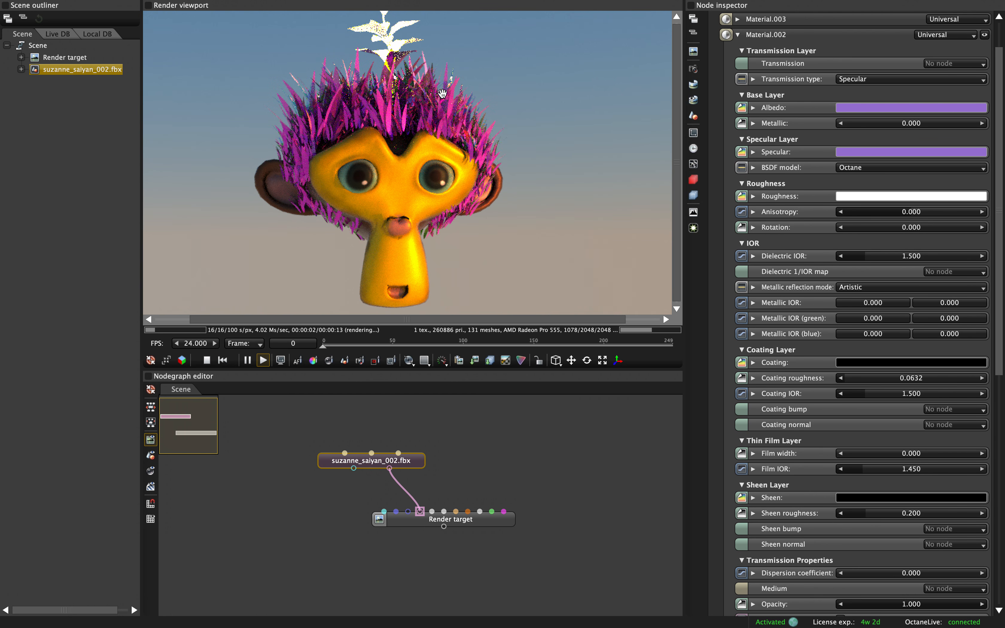
drag(436, 109, 416, 113)
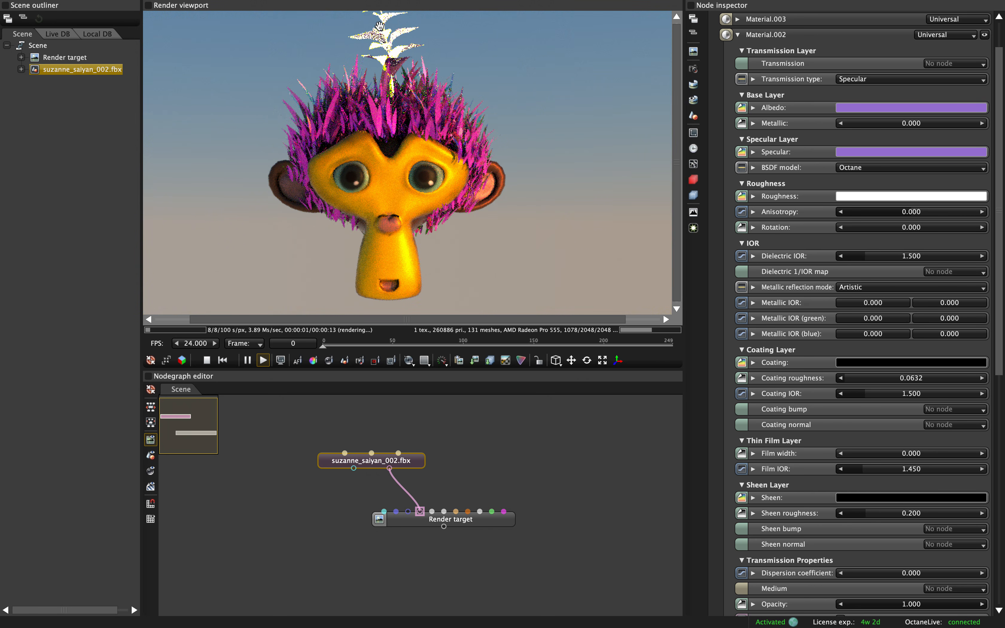
drag(368, 141, 375, 168)
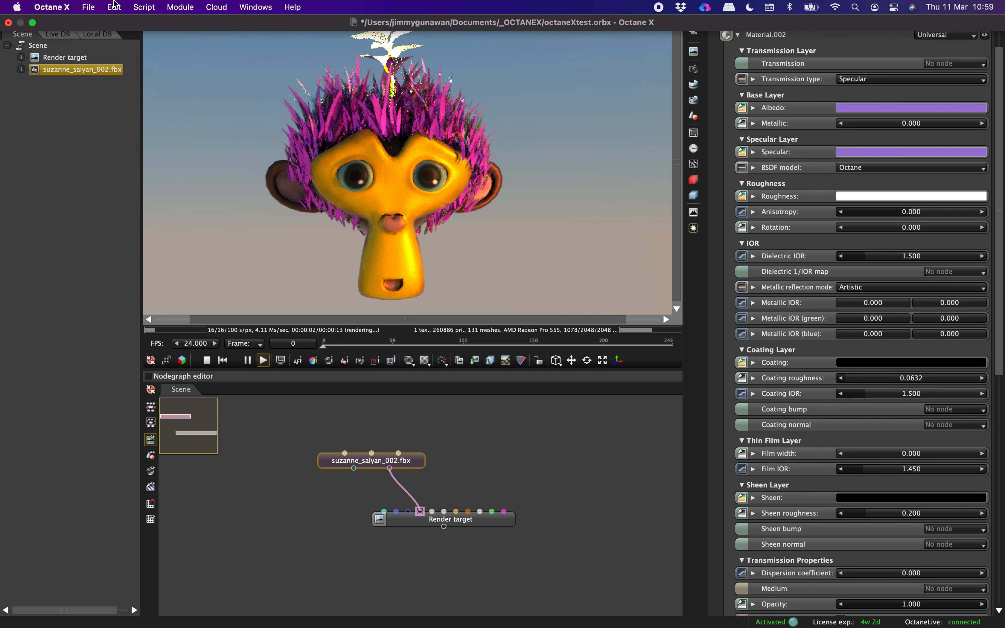
click(89, 8)
click(99, 76)
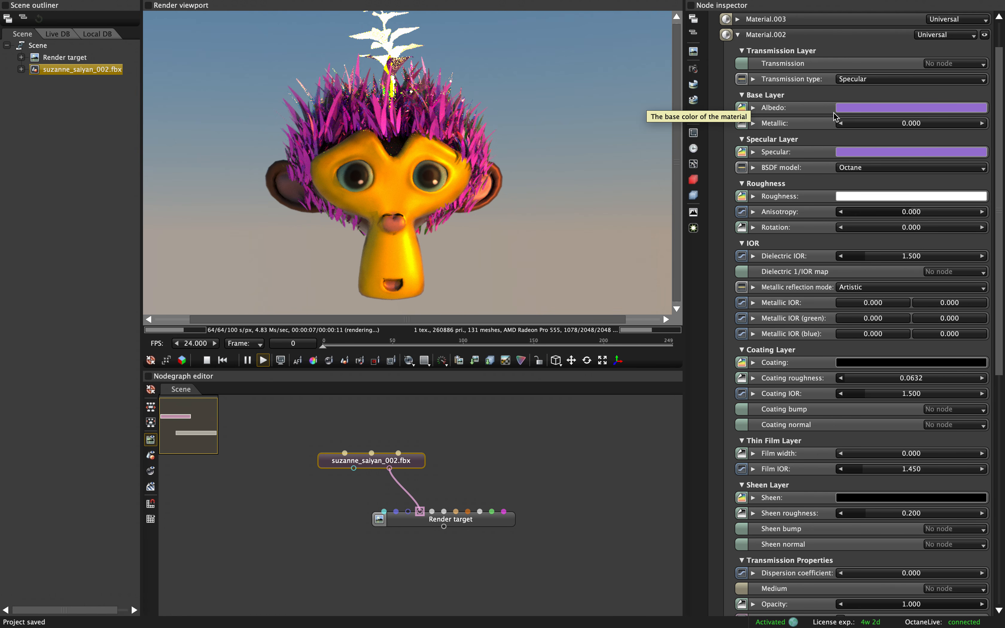
Set the base layer albedo color of Material.002 to black.
click(752, 108)
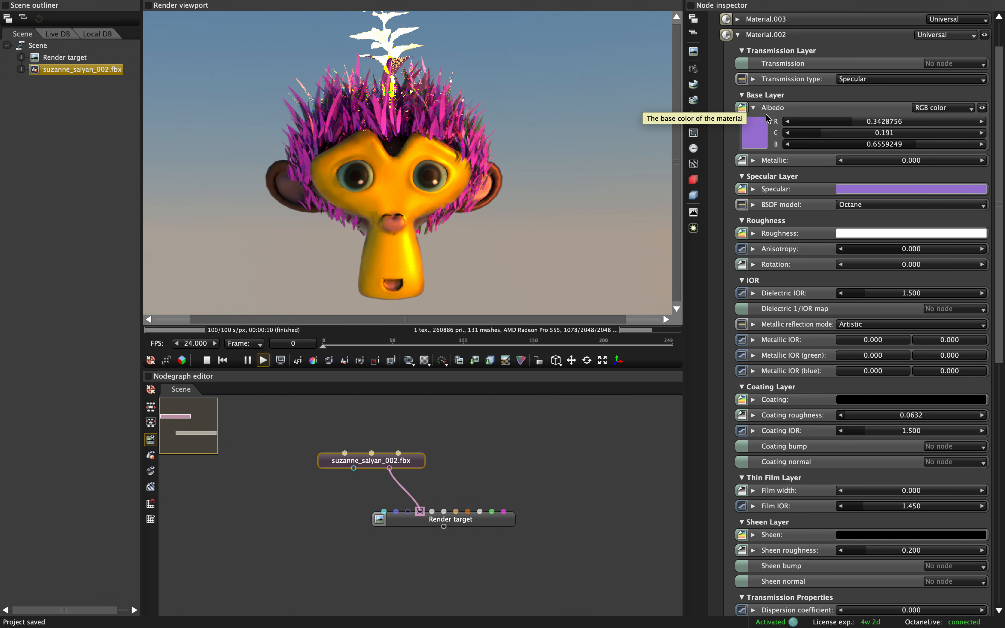
click(757, 133)
drag(901, 57, 907, 157)
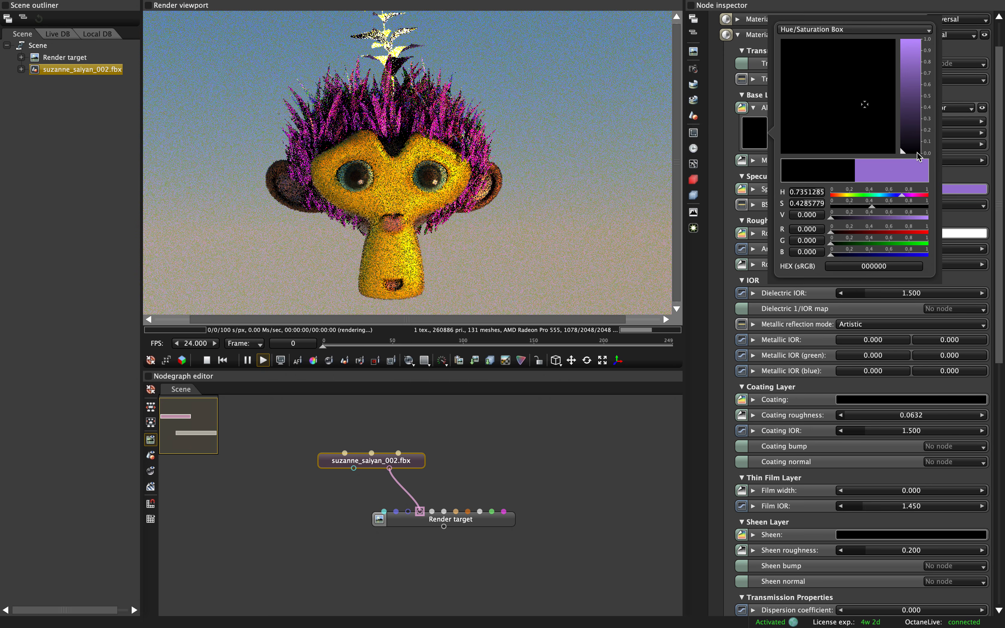
click(619, 170)
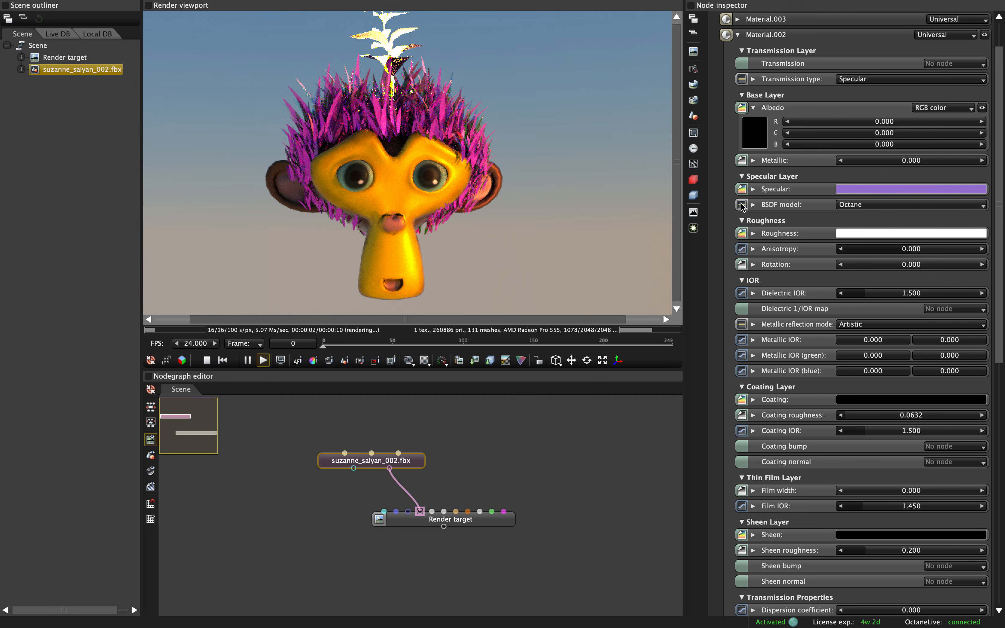
Change the emission texture color of Material.002 to light turquoise, hex 8AEFDA.
drag(1002, 316, 1003, 460)
scroll(773, 479, down, 3)
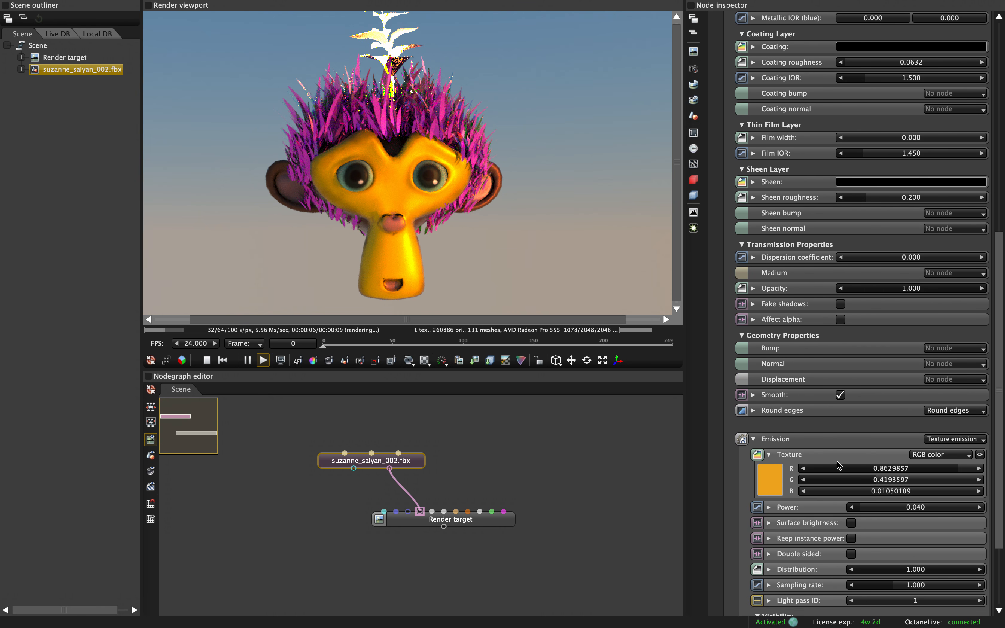
click(770, 479)
click(814, 435)
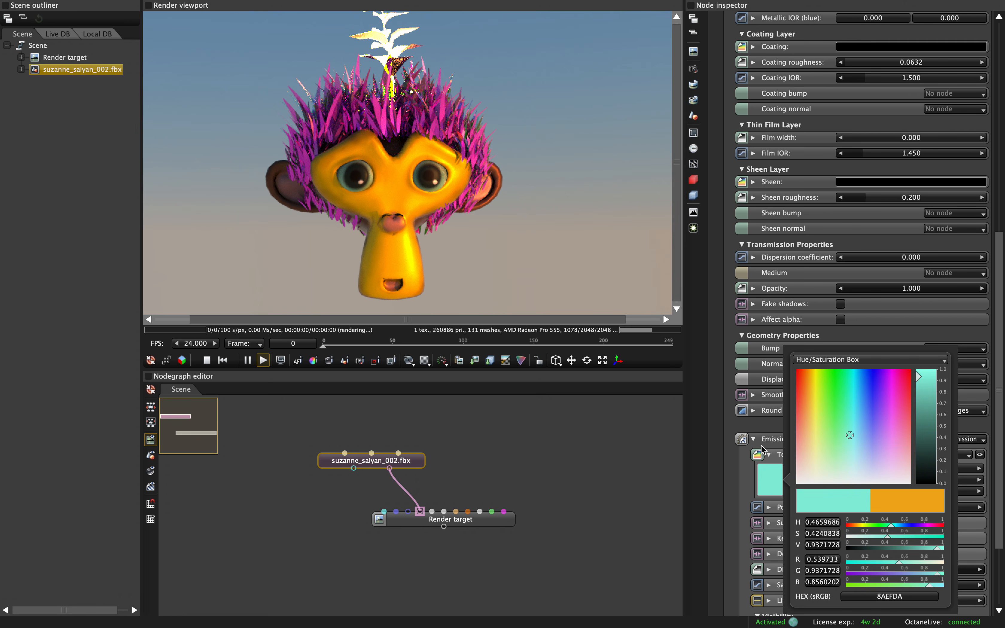
click(617, 518)
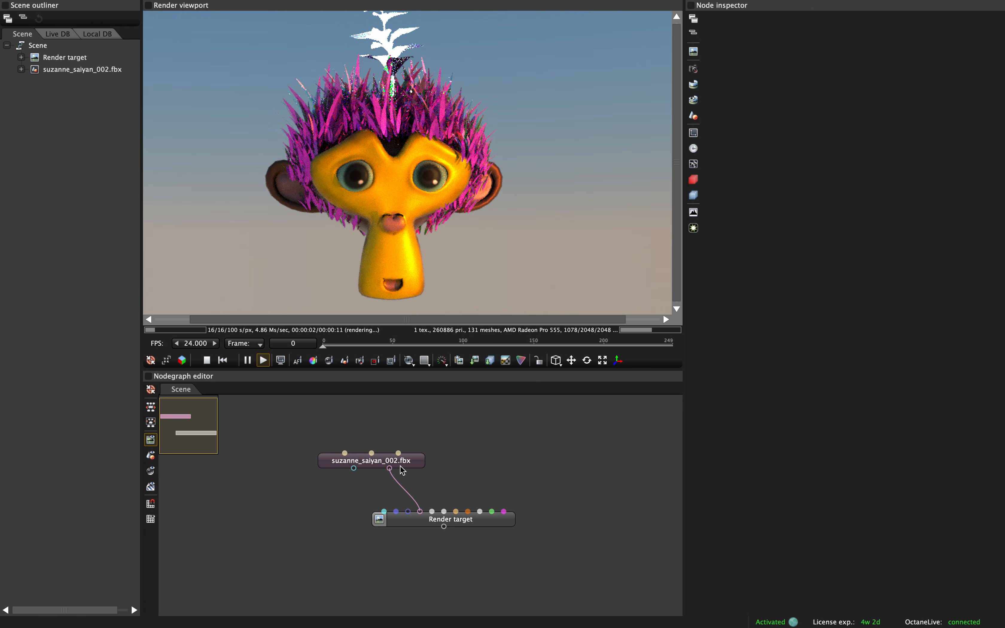
Review the Material.002 settings of the suzanne_saiyan_002.fbx node and collapse its material parameters.
click(400, 465)
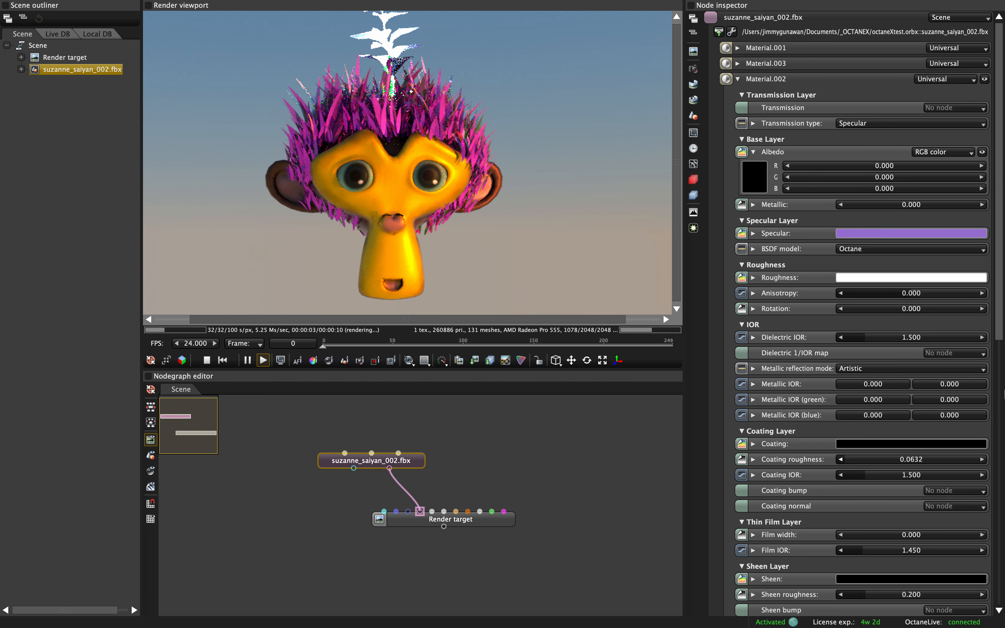
drag(999, 338, 1004, 589)
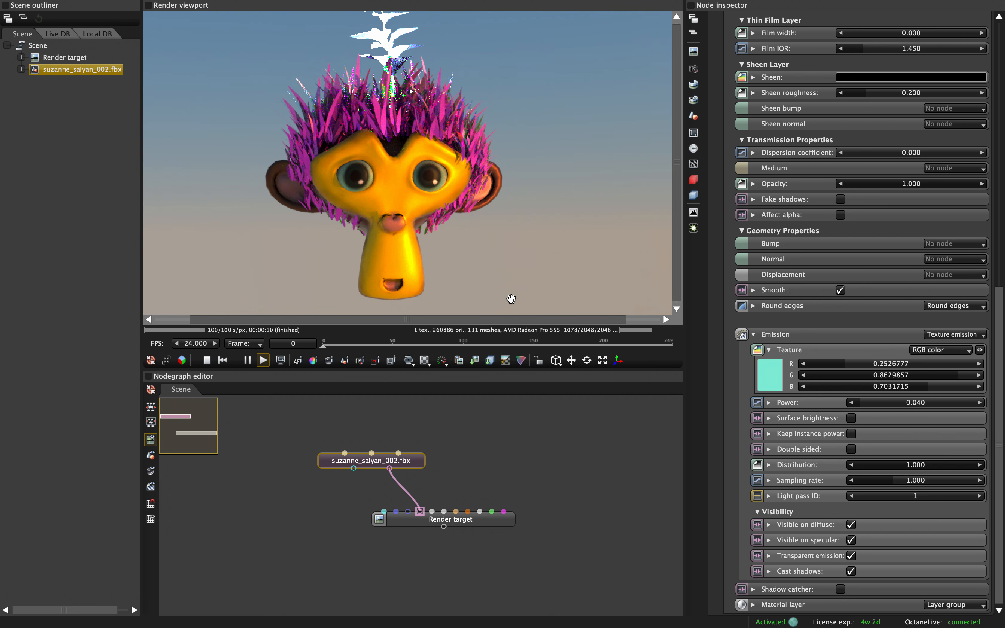
drag(998, 310, 992, 41)
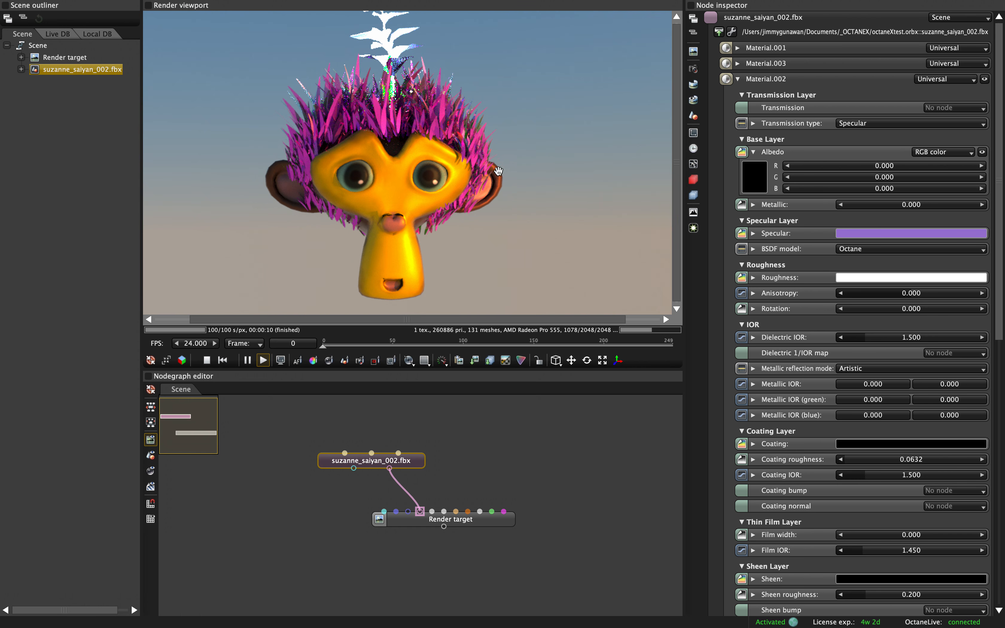
click(694, 34)
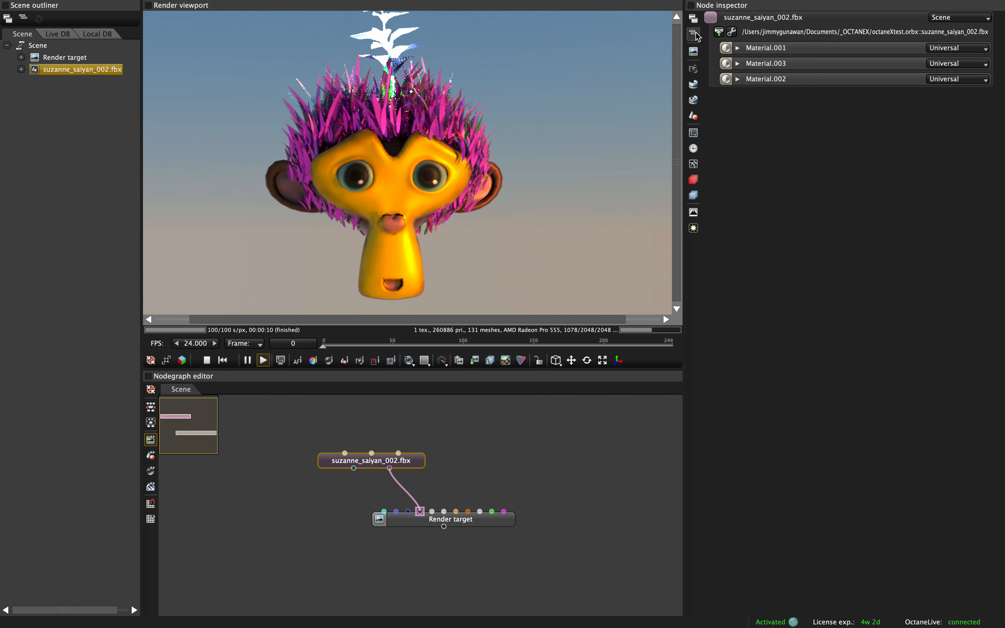
Set the thin lens camera's stereo output to Side-by-side and enable Swap eyes.
click(699, 52)
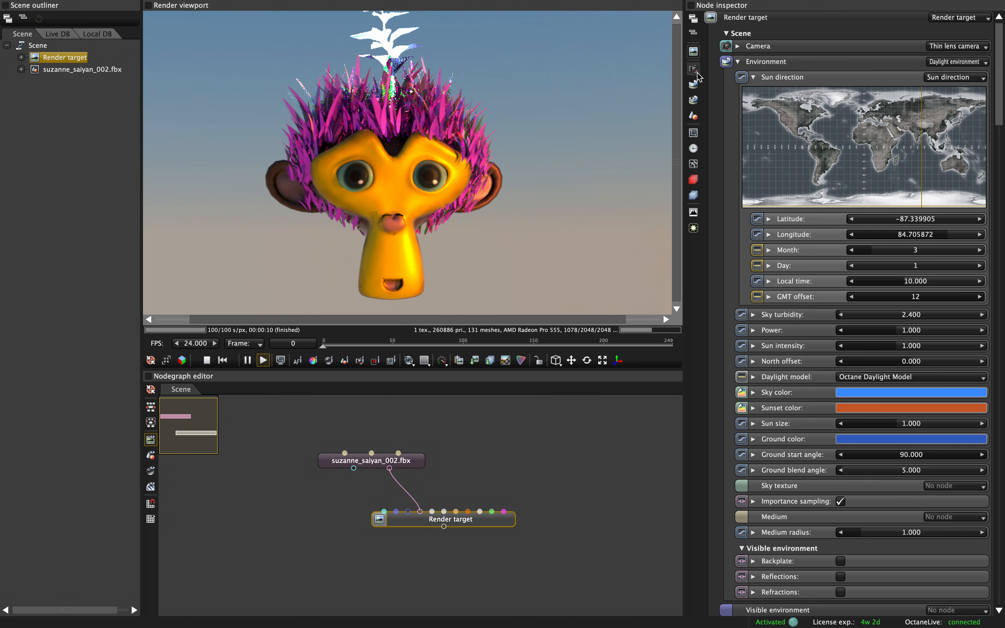
click(696, 73)
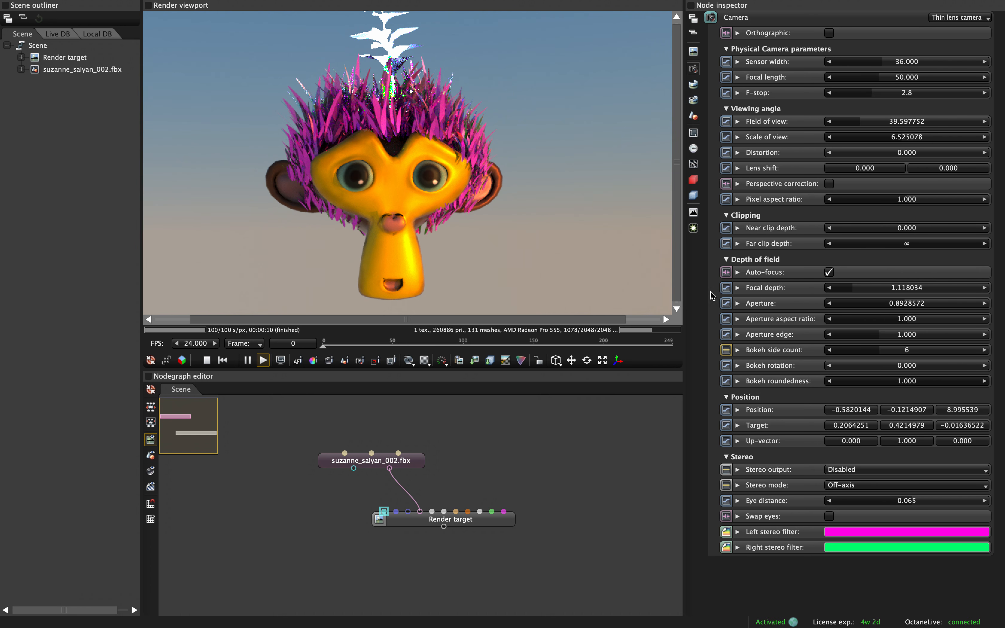
click(849, 470)
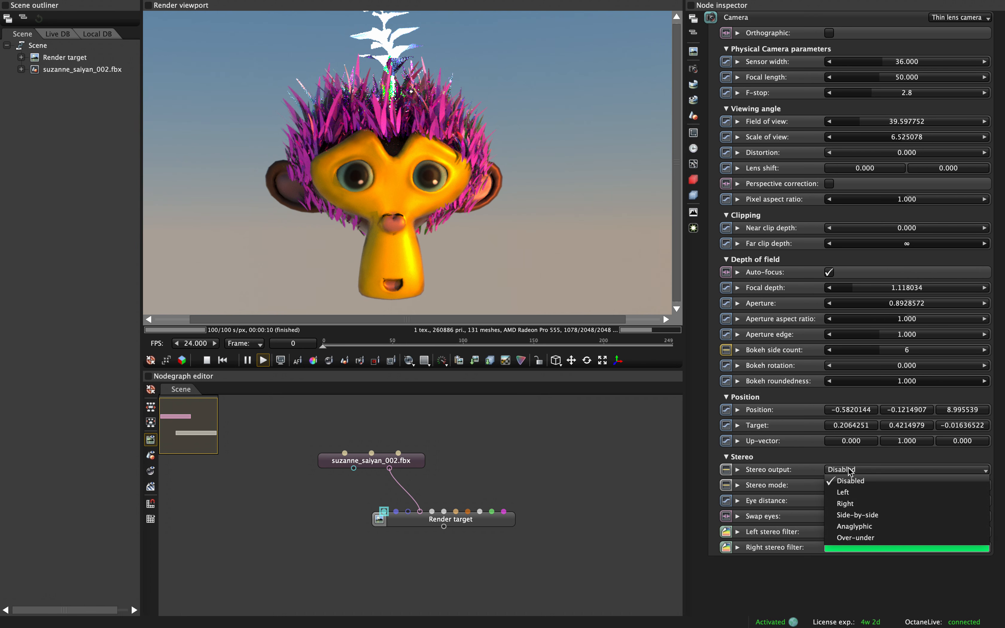
click(868, 515)
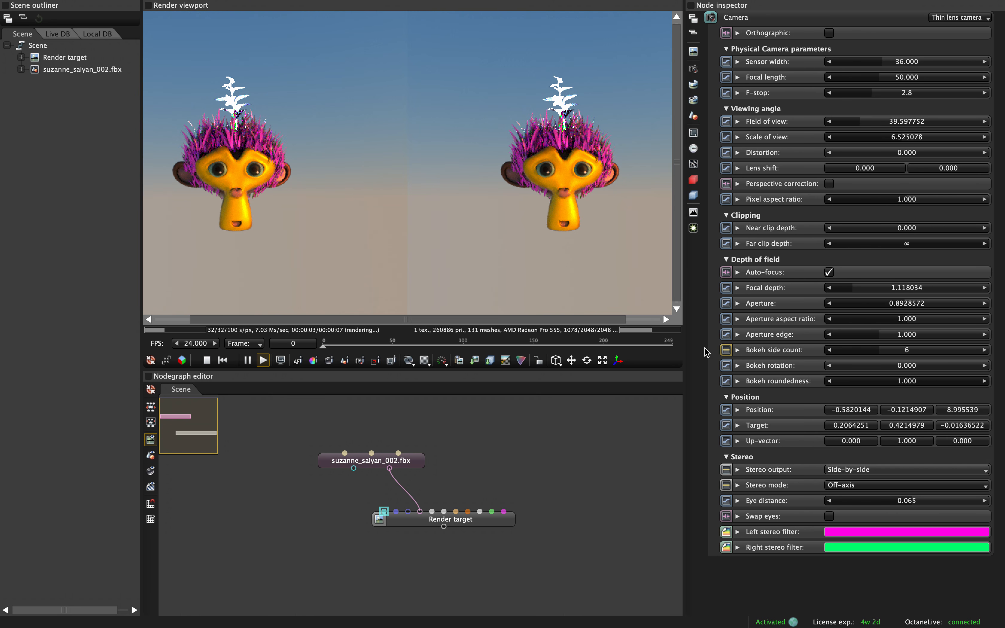
click(828, 515)
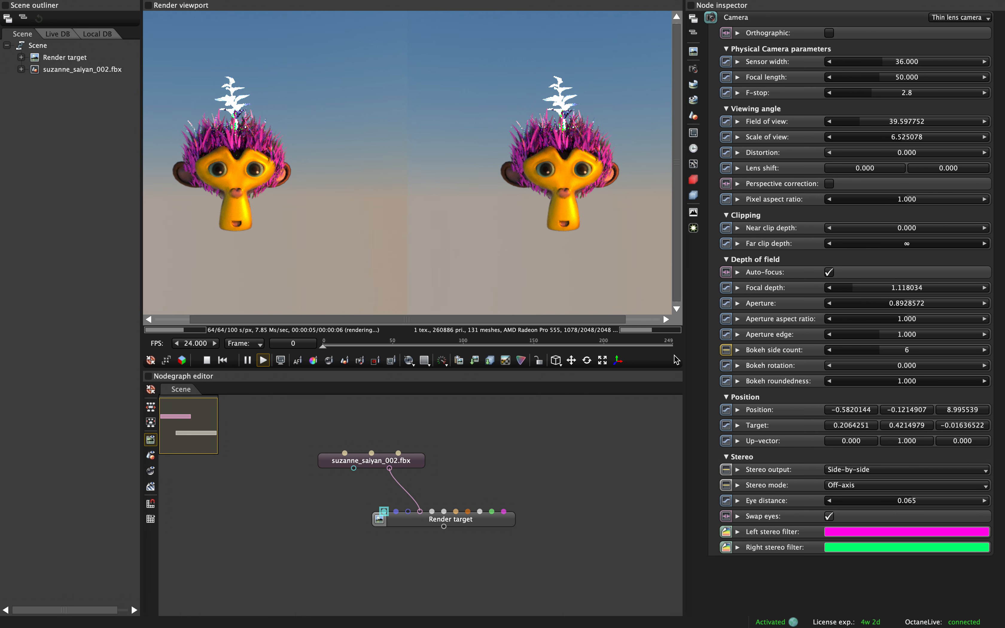
Move the camera closer to the stereo heads, orbit slightly around them and disable Swap eyes.
scroll(529, 209, up, 1)
scroll(534, 208, up, 2)
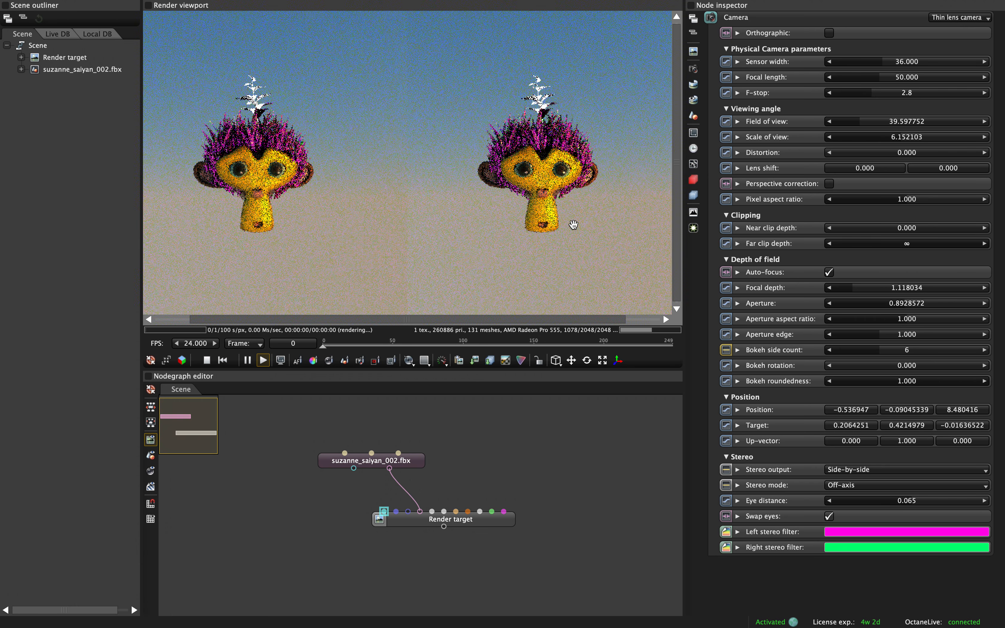
scroll(616, 223, up, 2)
drag(610, 224, 640, 224)
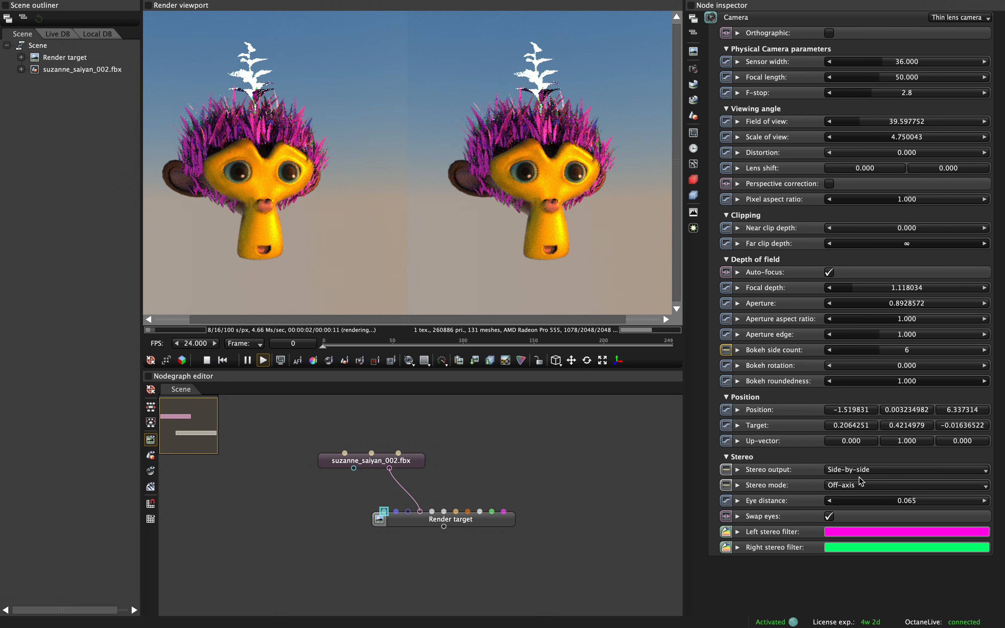
click(829, 516)
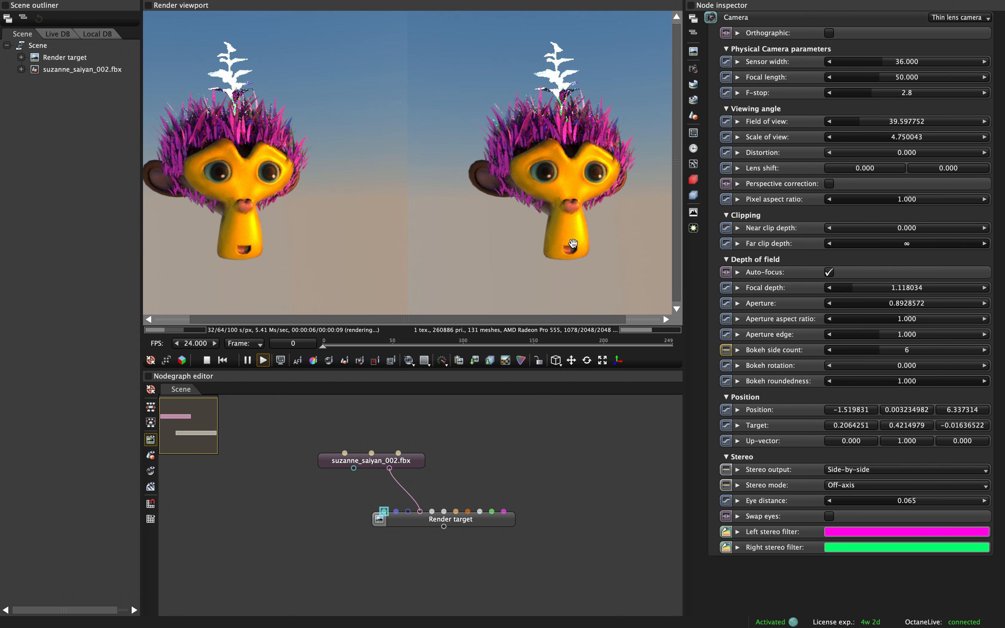
Set the camera's stereo output to Disabled, collapse the Stereo settings and pull the camera back from the head.
drag(575, 243, 570, 243)
right_drag(569, 243, 583, 247)
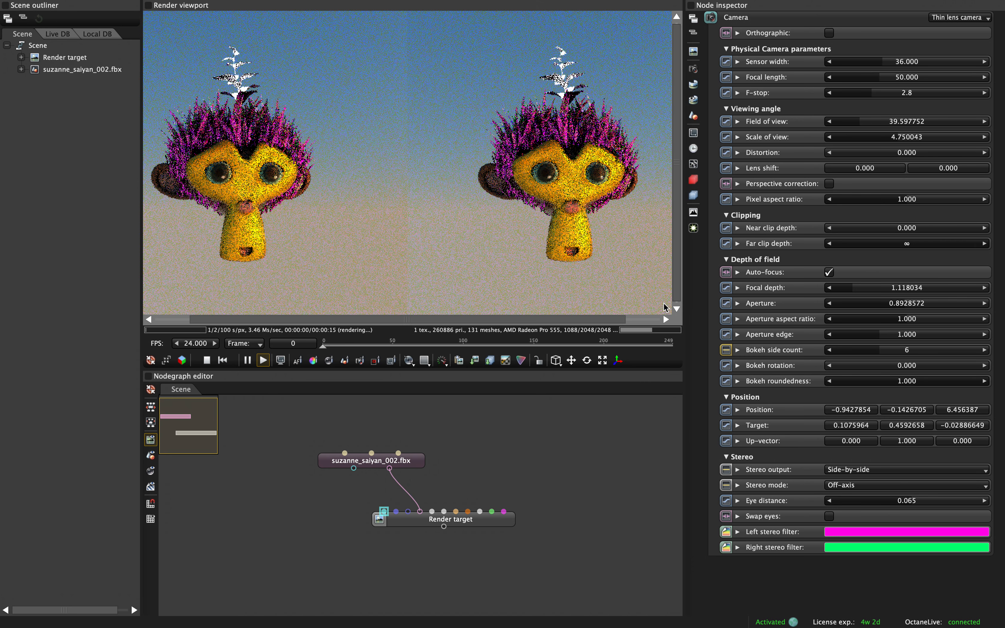
click(852, 470)
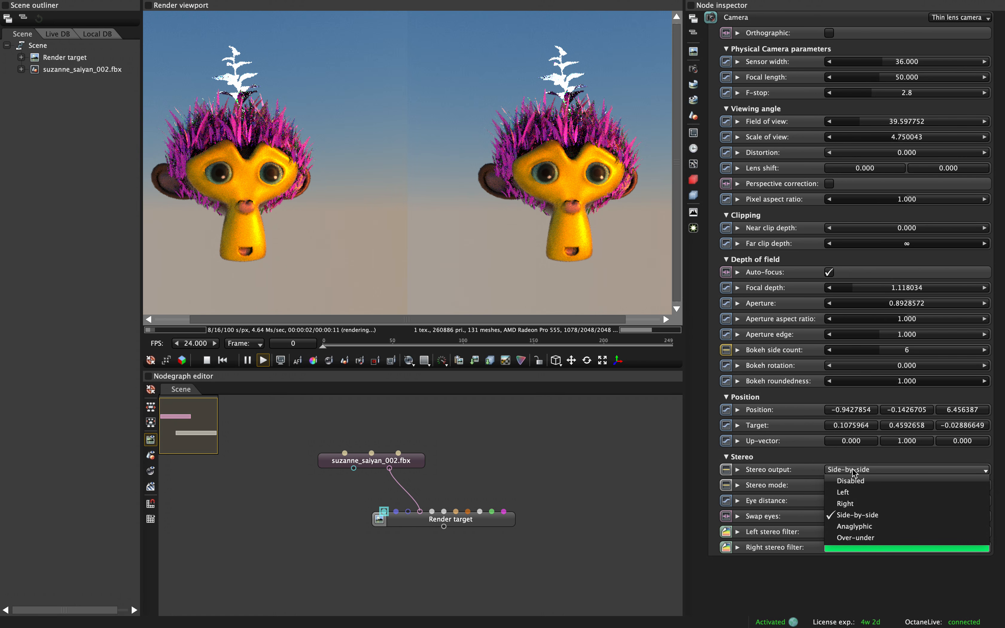
click(850, 481)
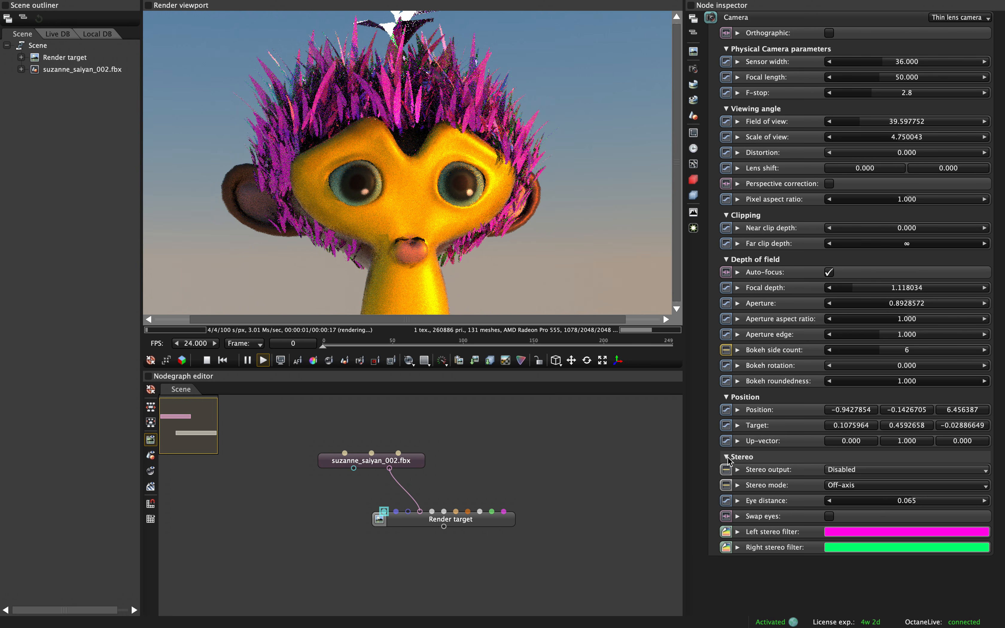
click(742, 457)
drag(517, 239, 525, 211)
scroll(519, 226, down, 1)
scroll(526, 212, down, 2)
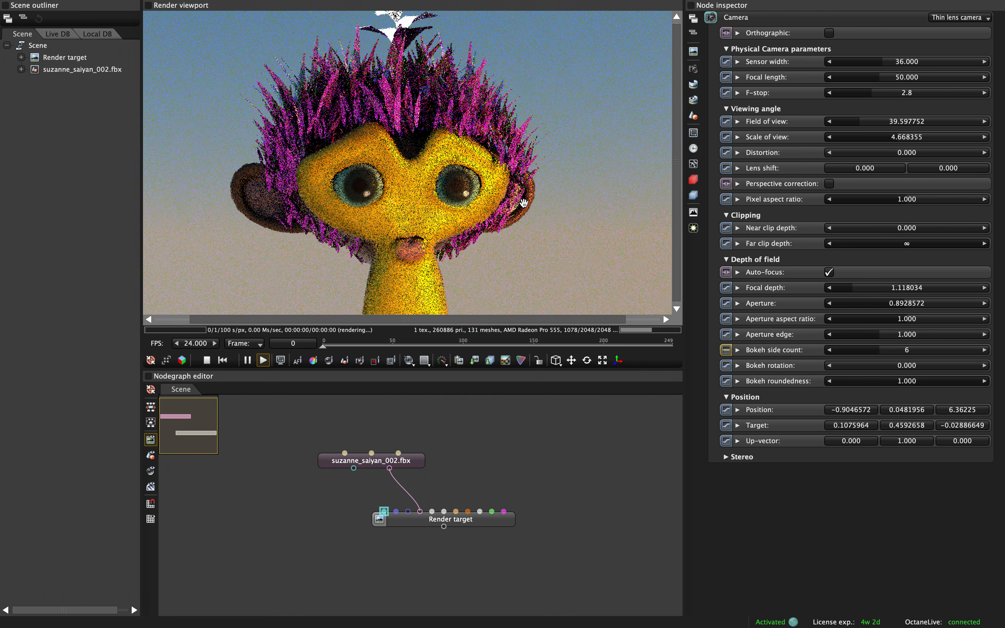
scroll(518, 225, down, 3)
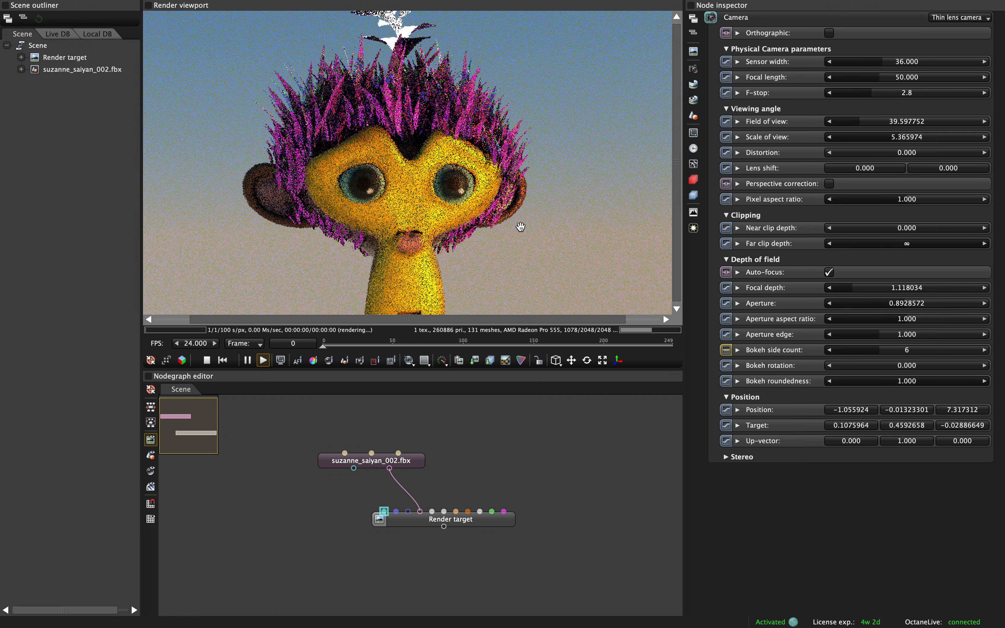
click(532, 434)
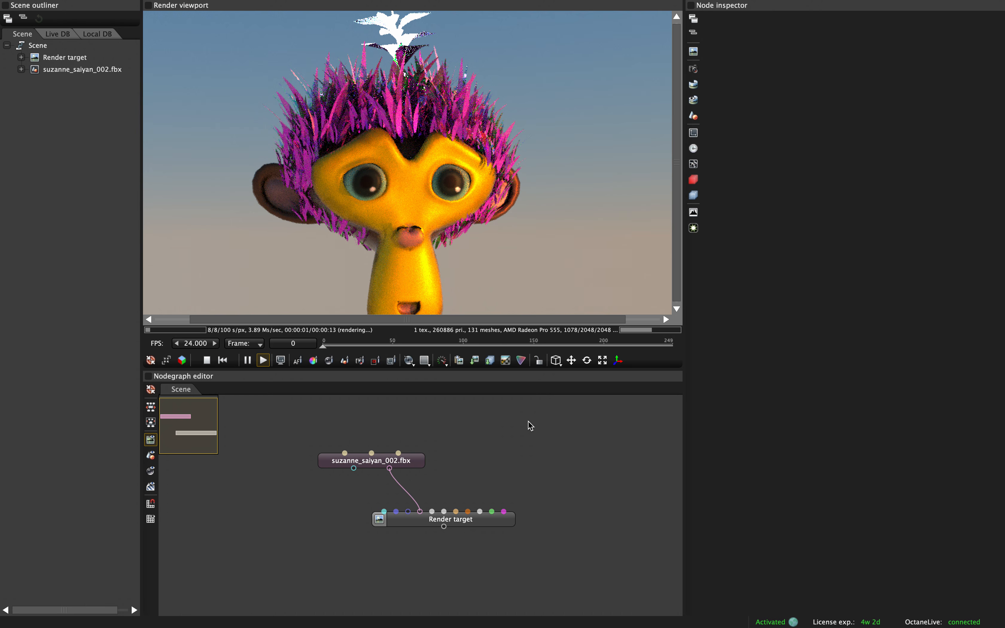
double_click(530, 426)
text(bake cam)
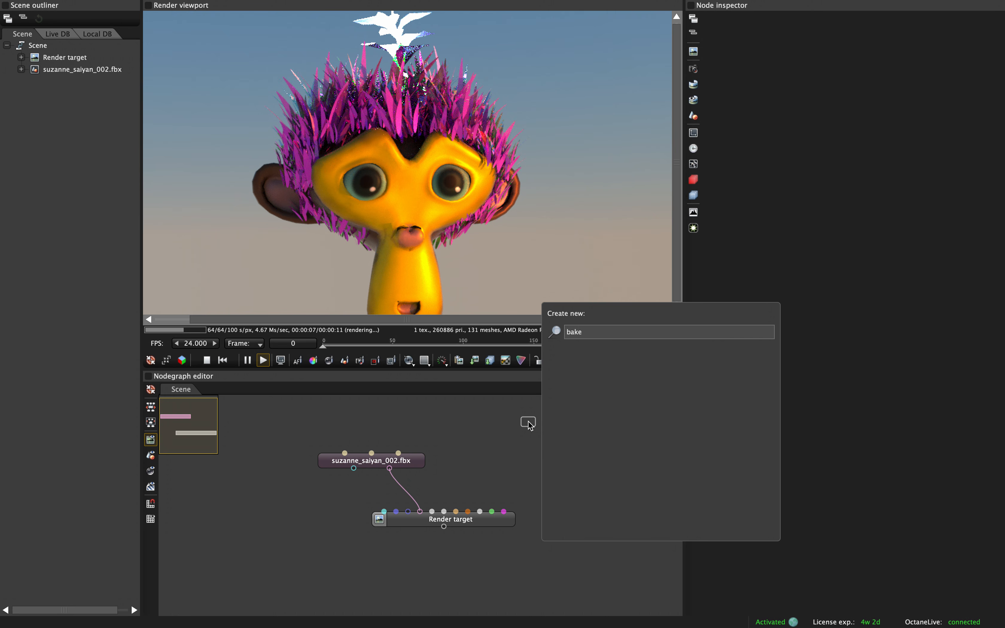
click(486, 418)
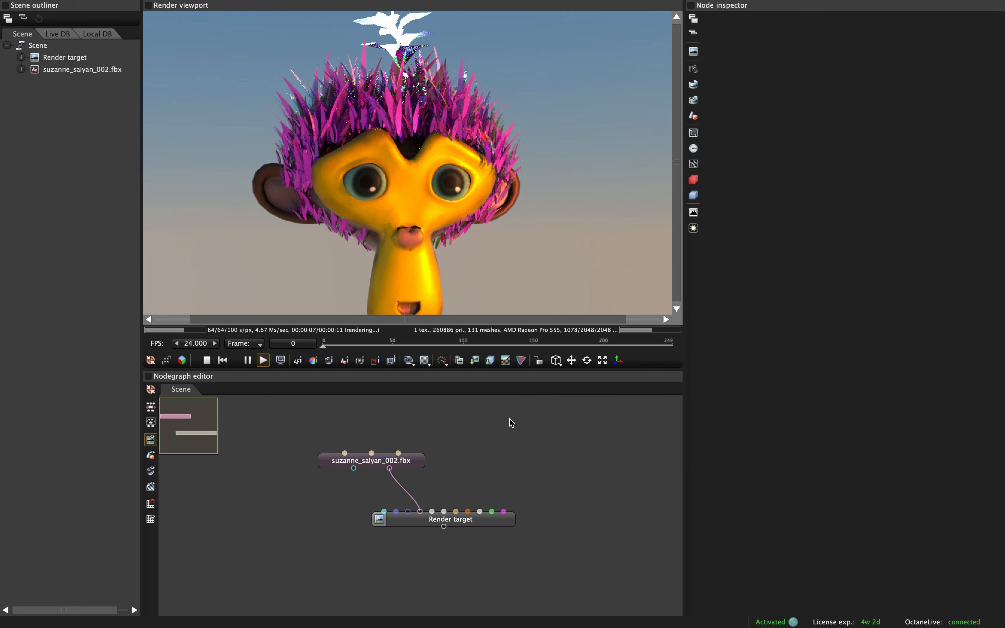
Add a Baking camera node and connect it to the camera input of the Render target.
key(Tab)
text(ca)
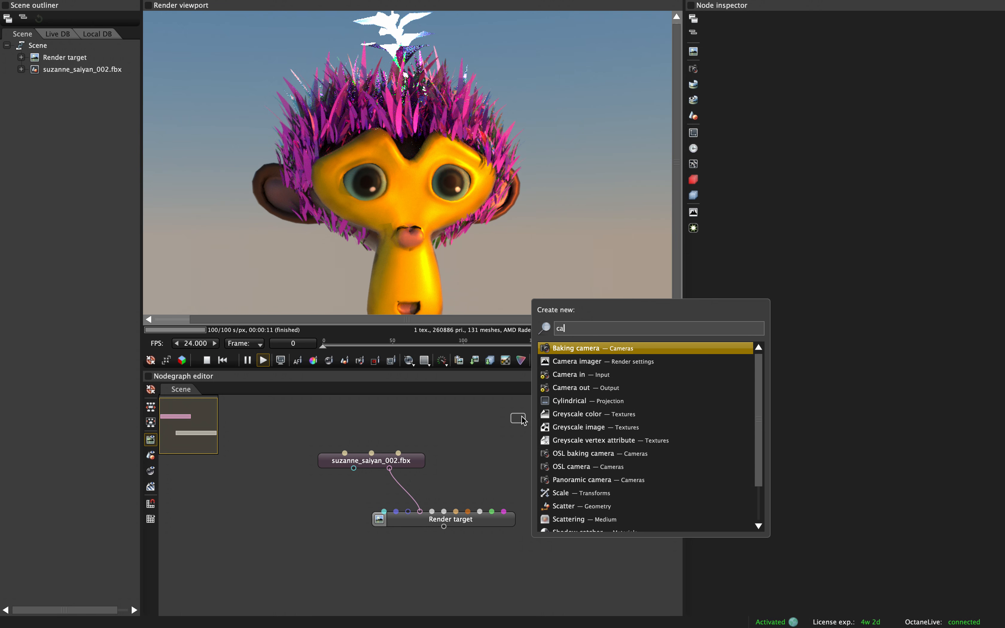
click(564, 349)
click(541, 433)
drag(540, 430, 384, 511)
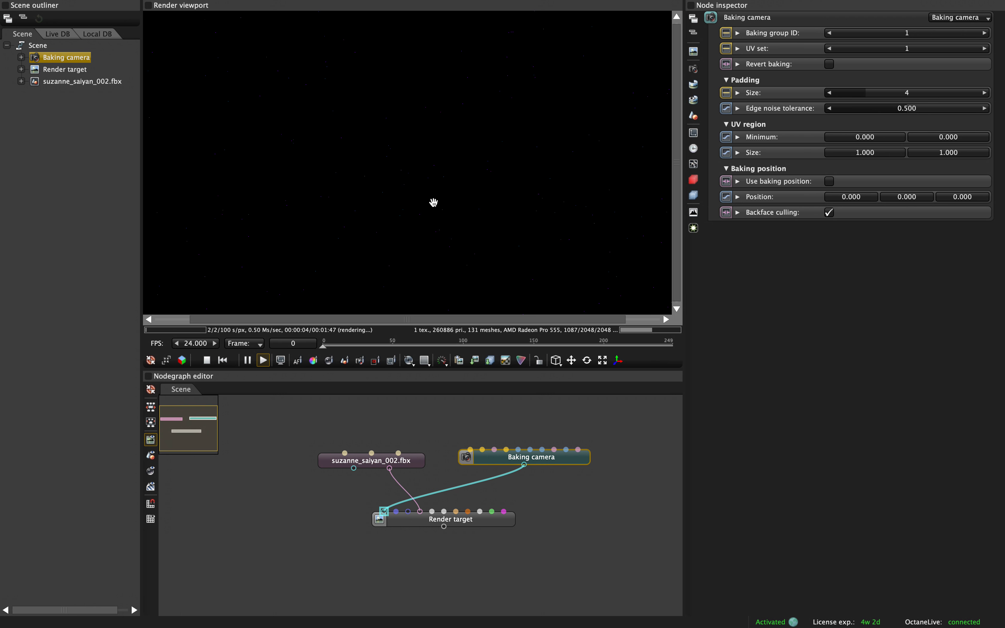
Examine the baking camera settings within the Render target node.
click(483, 521)
scroll(522, 501, down, 2)
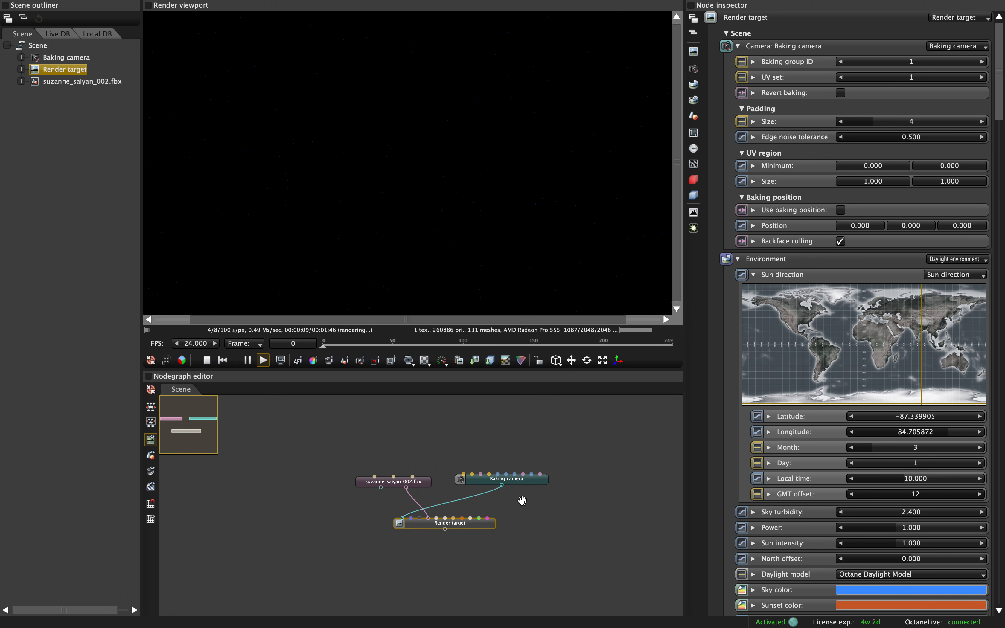
drag(523, 501, 520, 502)
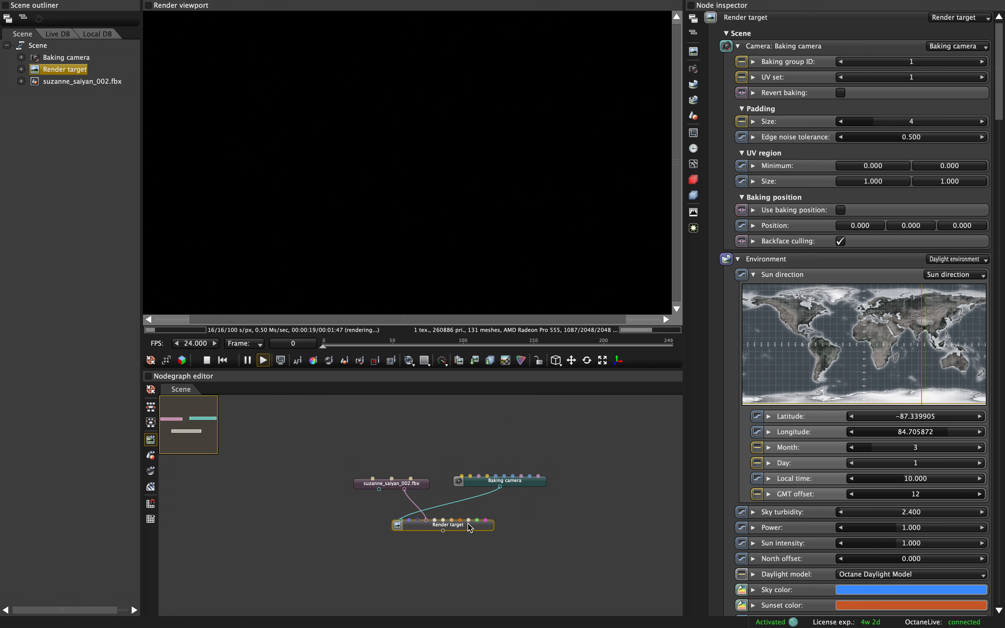
Delete the Baking camera node and show the settings of the Render target.
click(484, 487)
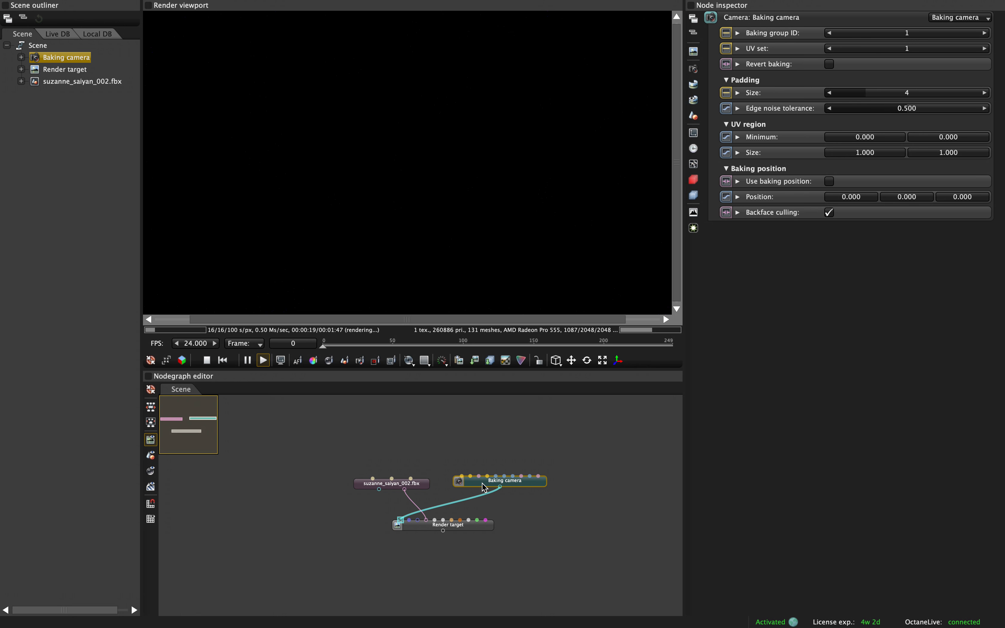
right_click(482, 487)
click(486, 486)
click(509, 409)
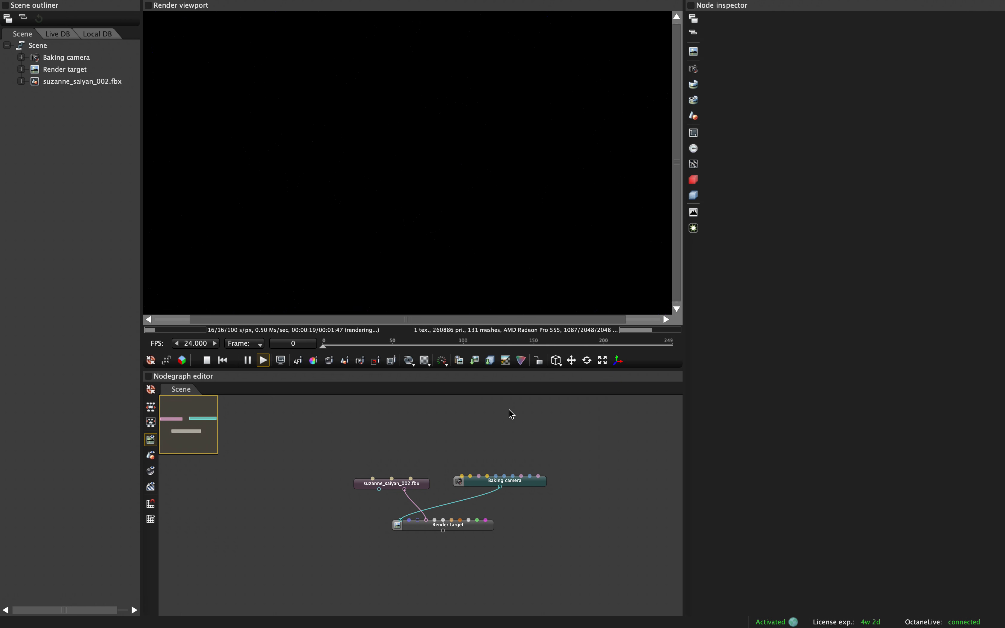
click(502, 481)
right_click(503, 483)
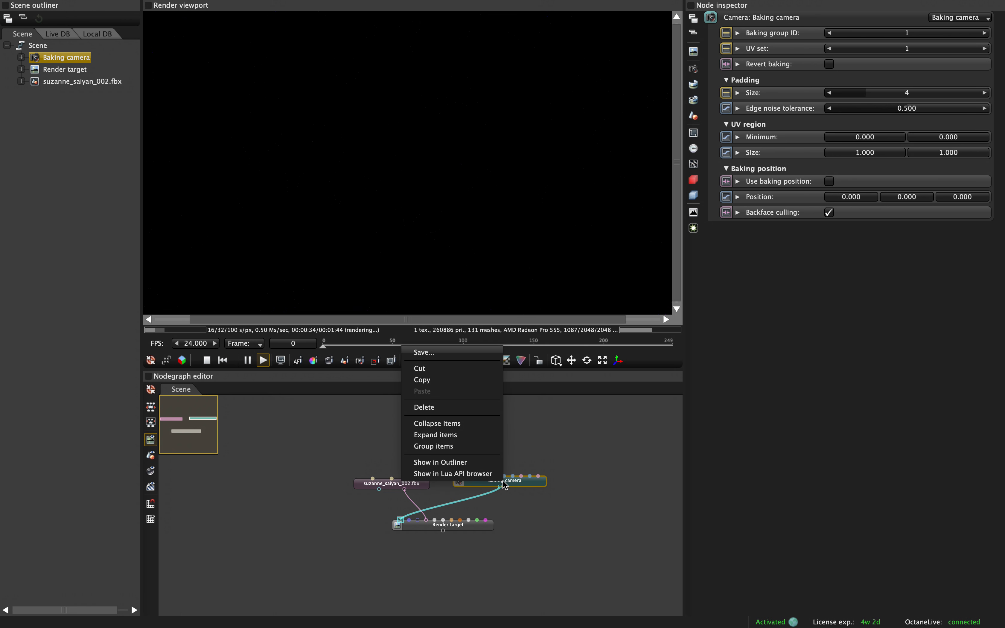
click(464, 406)
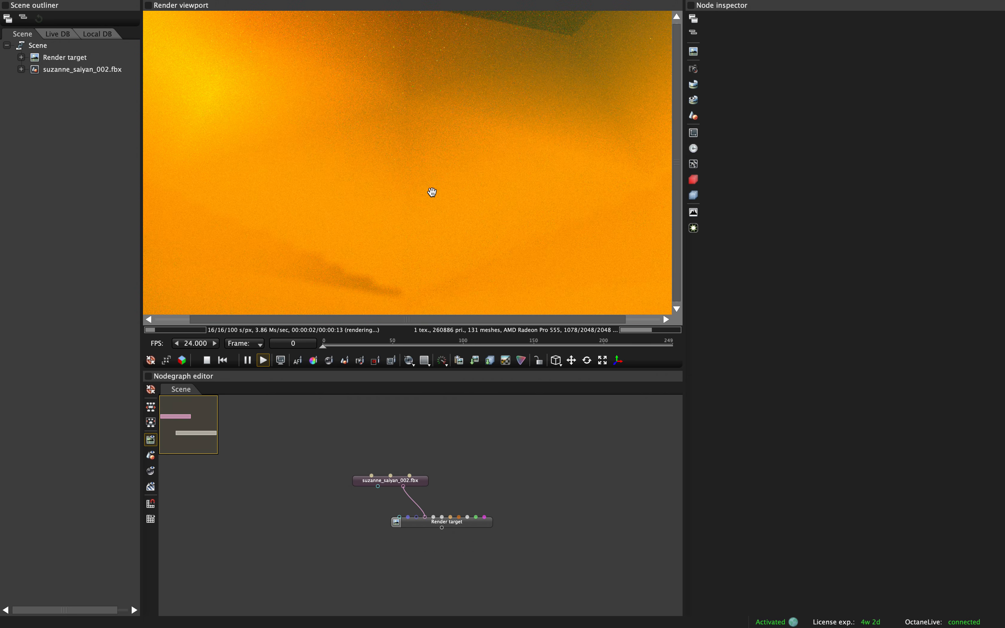
click(465, 526)
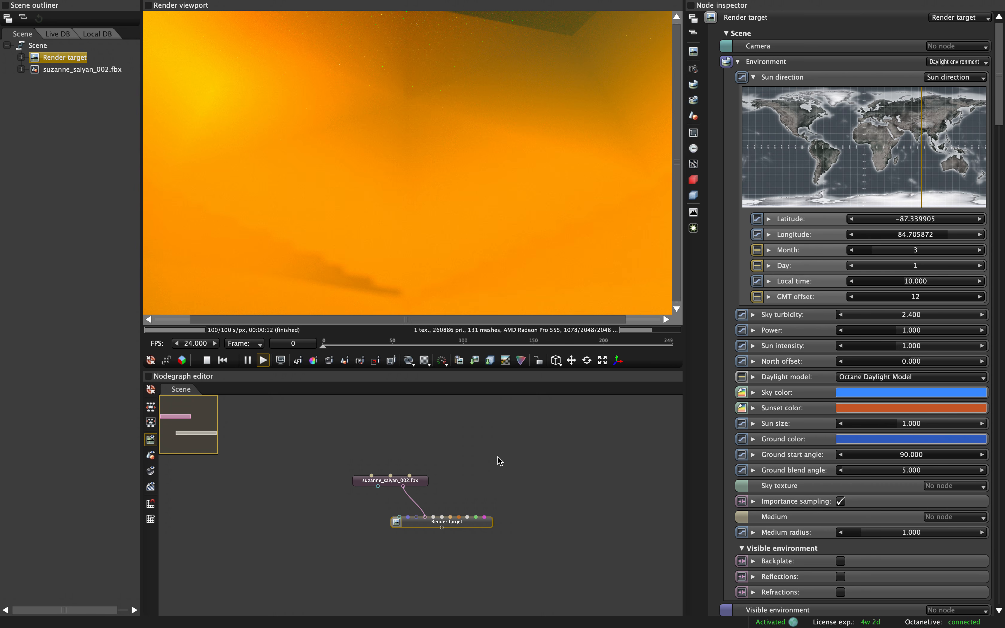
Duplicate the suzanne_saiyan_002.fbx node in the node graph.
drag(480, 450, 473, 452)
scroll(472, 451, up, 2)
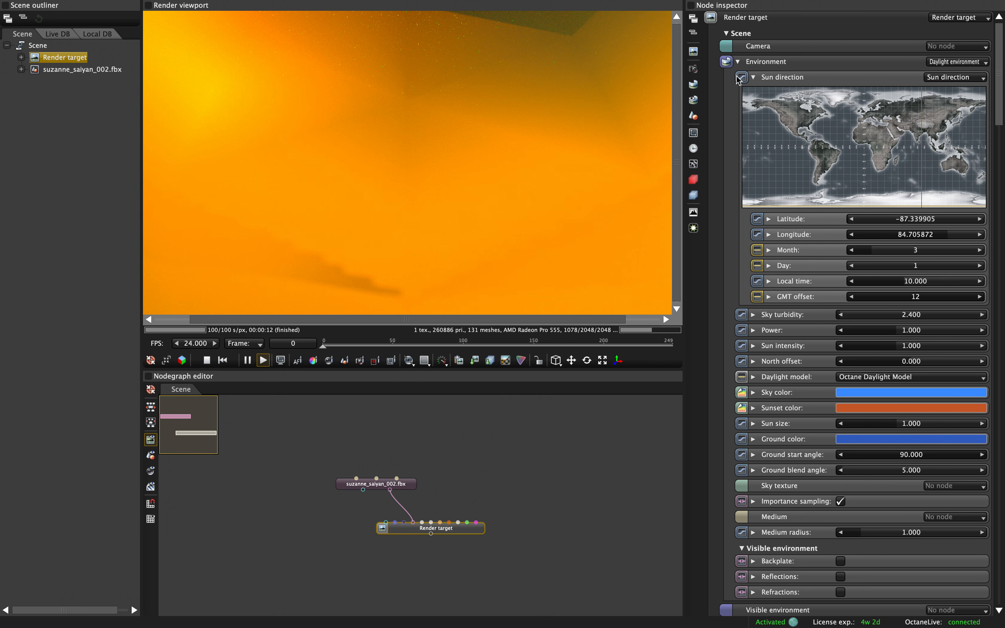
click(729, 34)
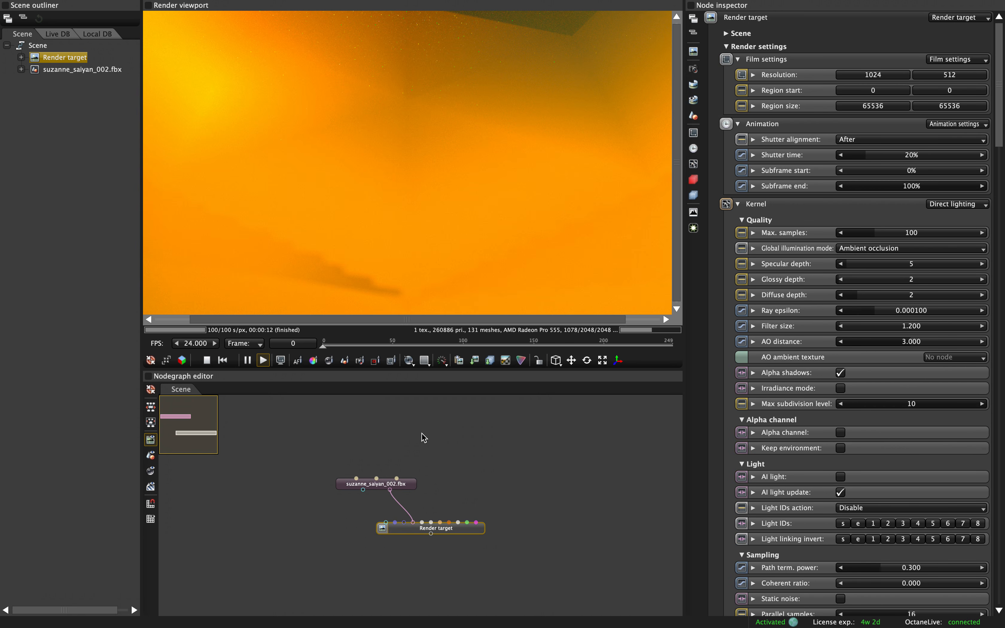
click(399, 483)
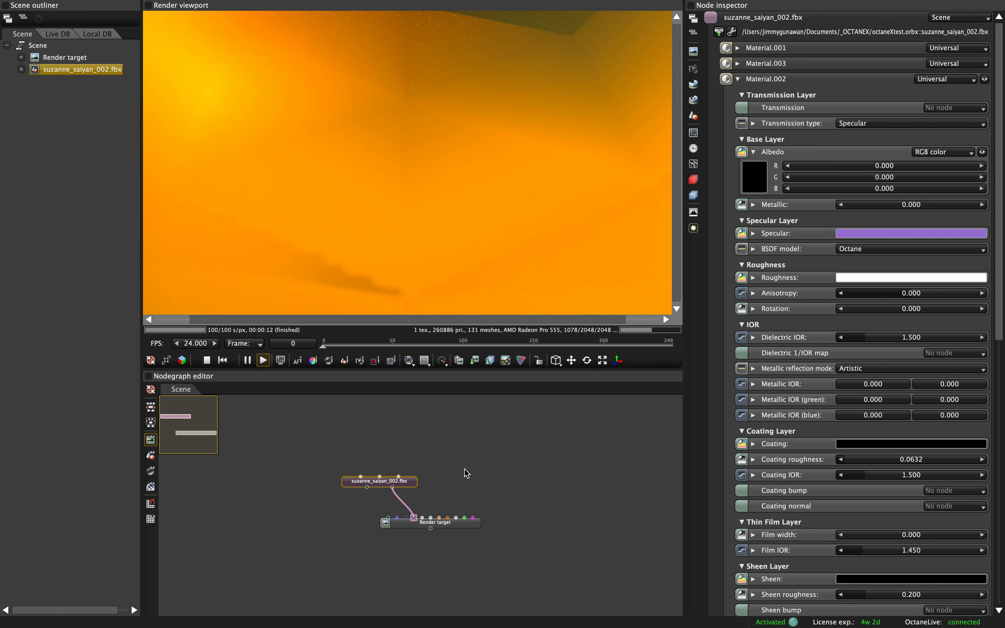
key(super+c)
key(super+v)
scroll(477, 470, up, 2)
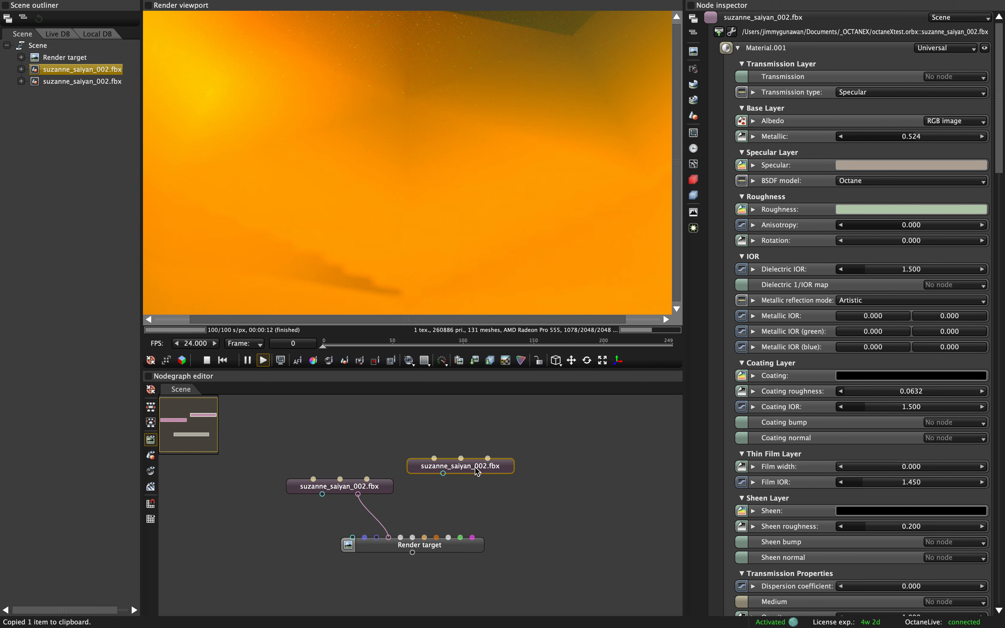
Collapse the duplicate FBX node's material settings and change Material.001 from Universal to the Toon type.
click(745, 49)
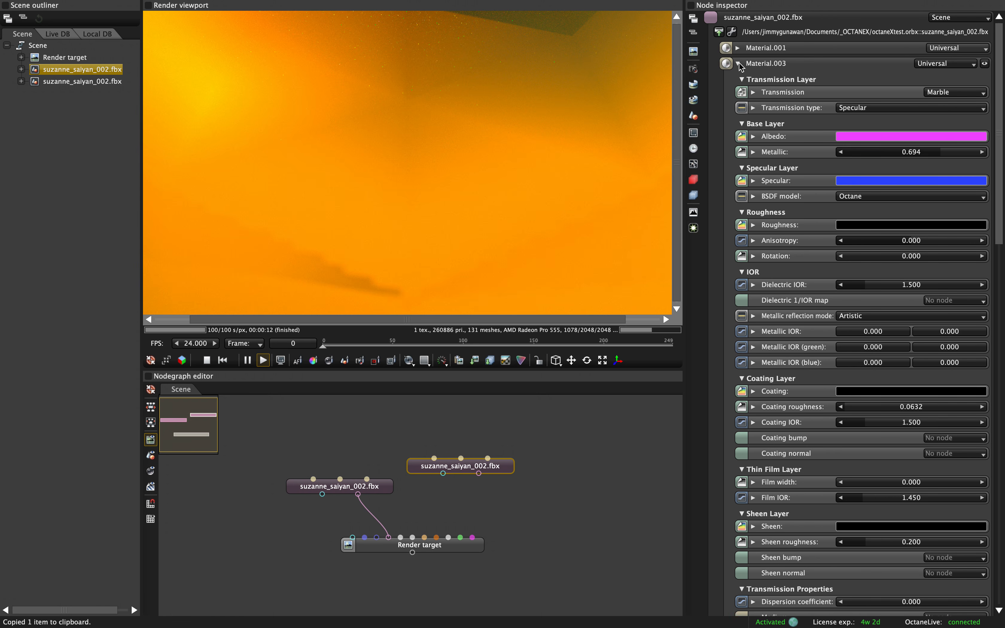
click(738, 63)
click(751, 77)
click(939, 47)
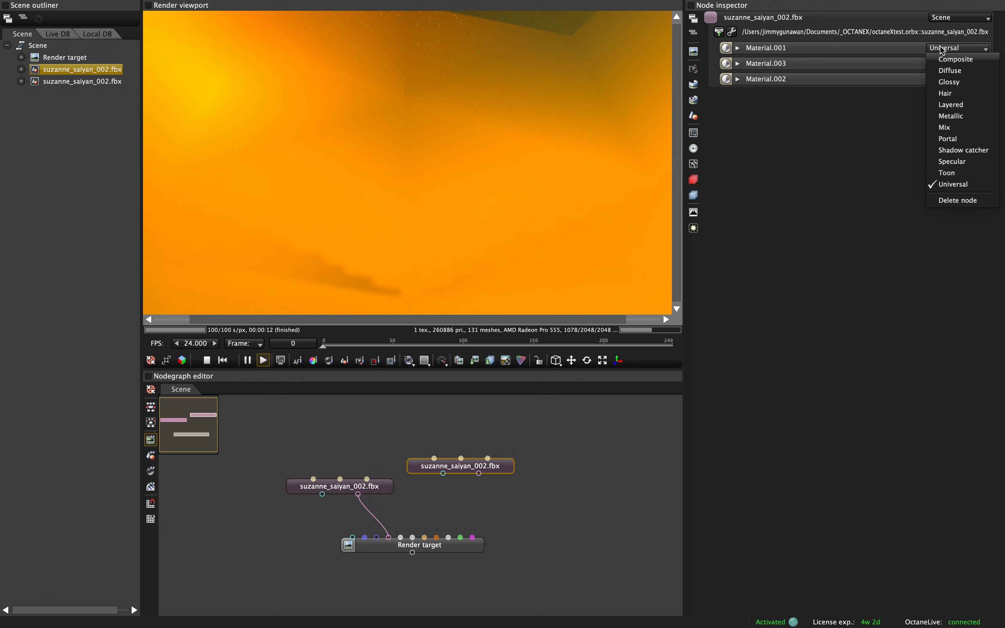
click(956, 175)
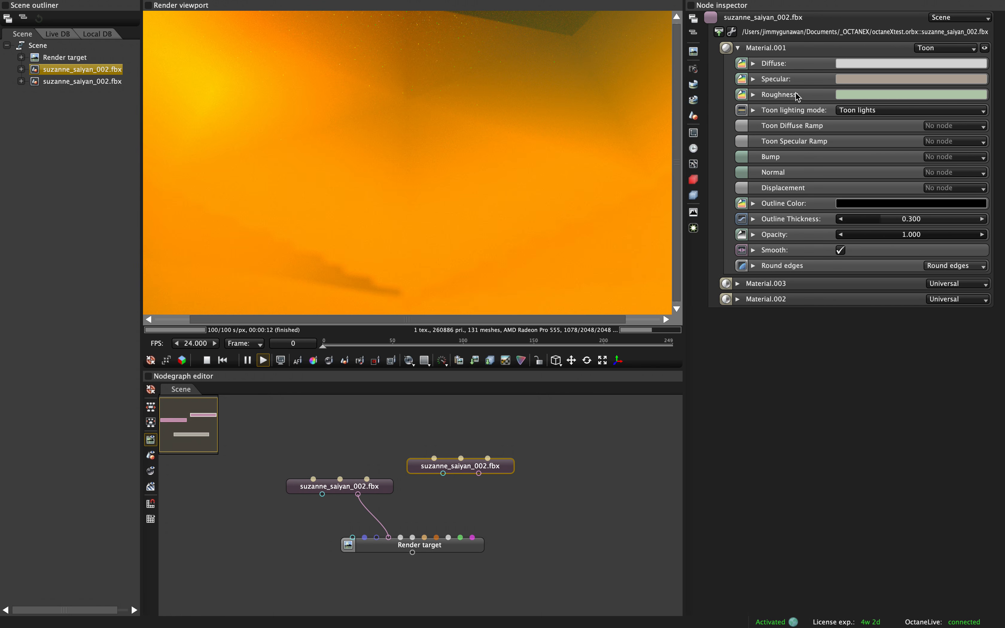
Change Material.003 and Material.002 of the duplicate FBX node to the Toon type.
click(738, 283)
click(945, 284)
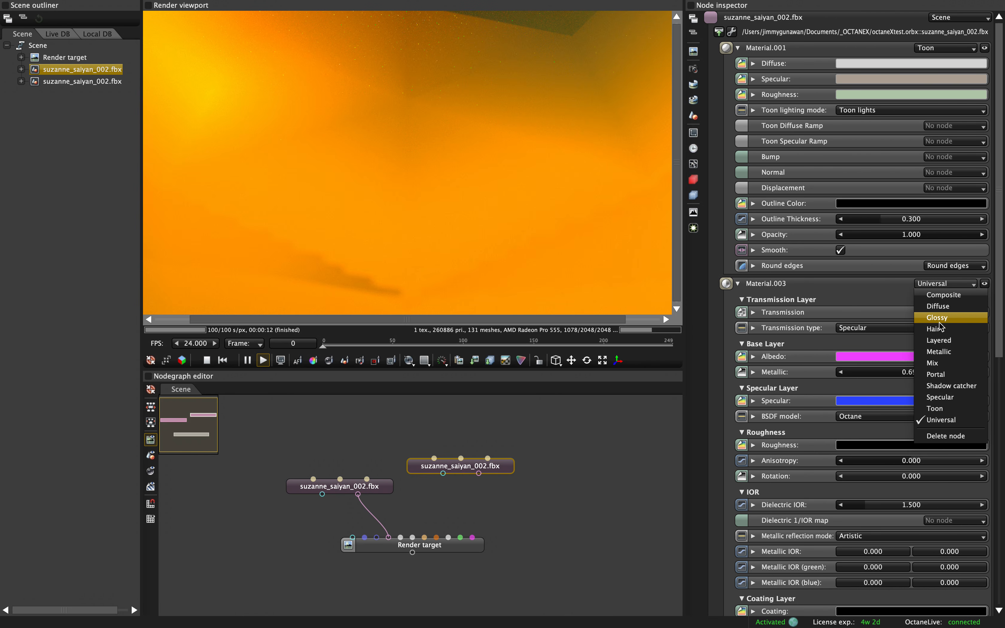
click(938, 408)
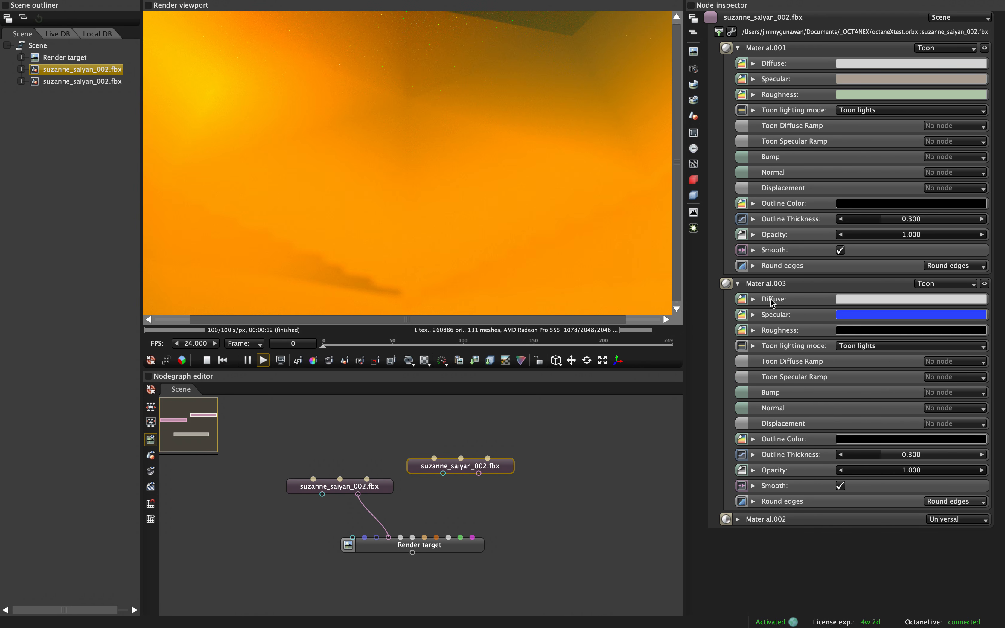
click(737, 283)
click(951, 299)
click(931, 409)
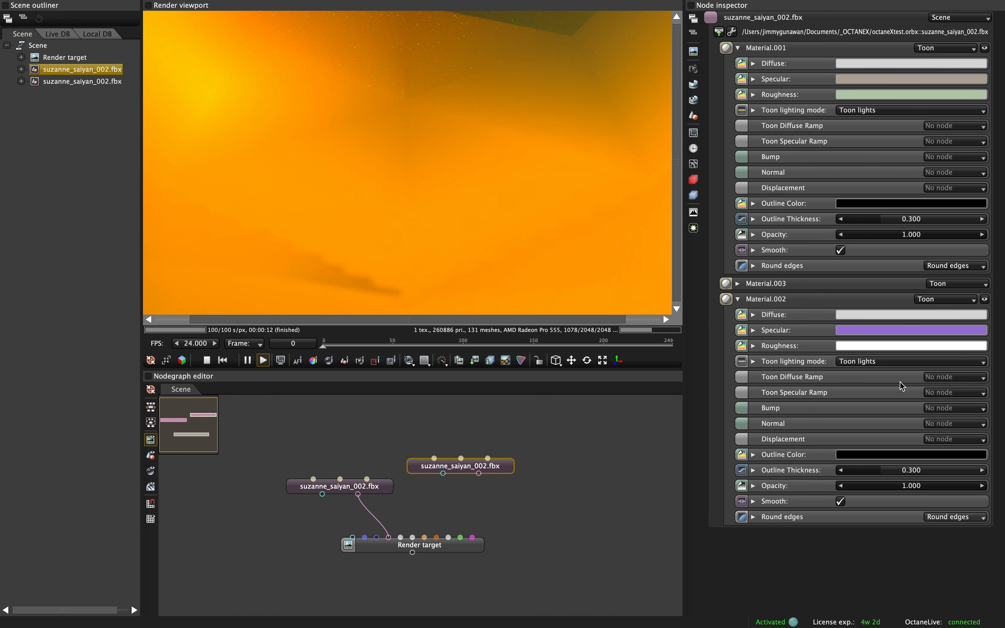
click(737, 299)
click(738, 283)
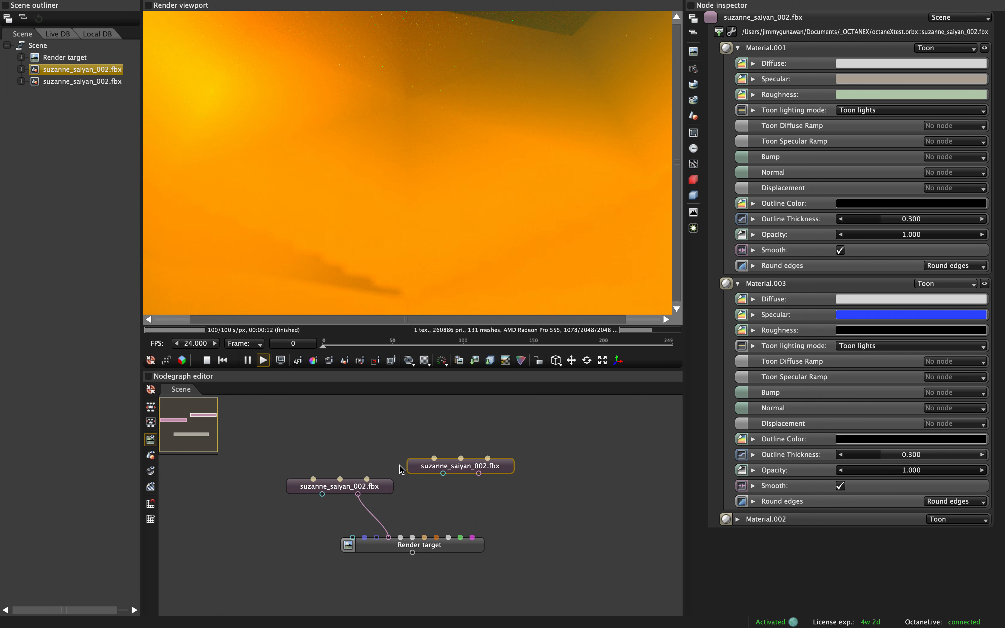
Connect the original FBX node's camera output to the Render target's camera input and view the plant above the head.
drag(322, 493, 353, 537)
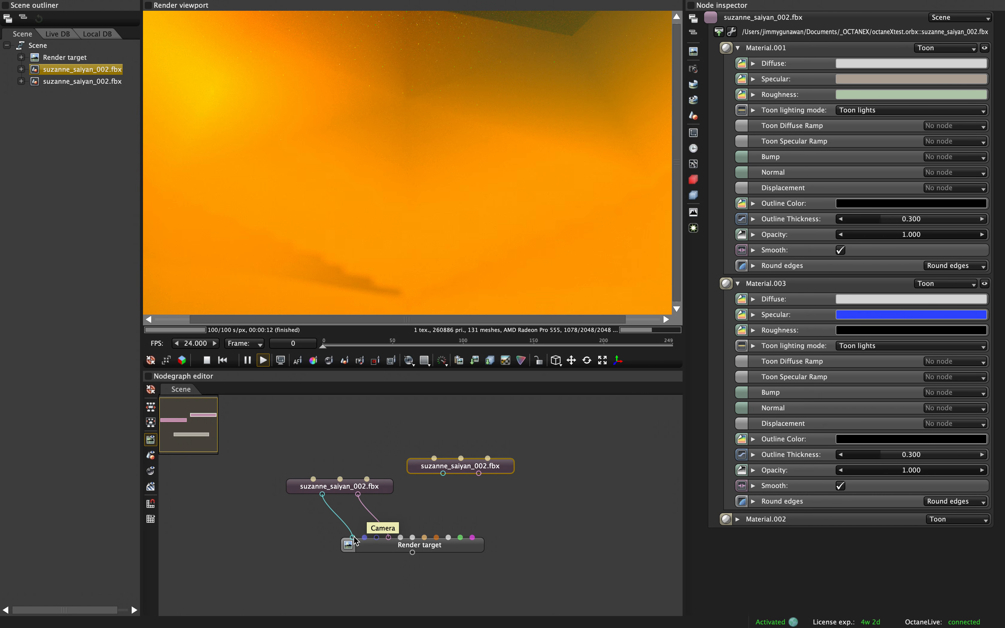
click(427, 544)
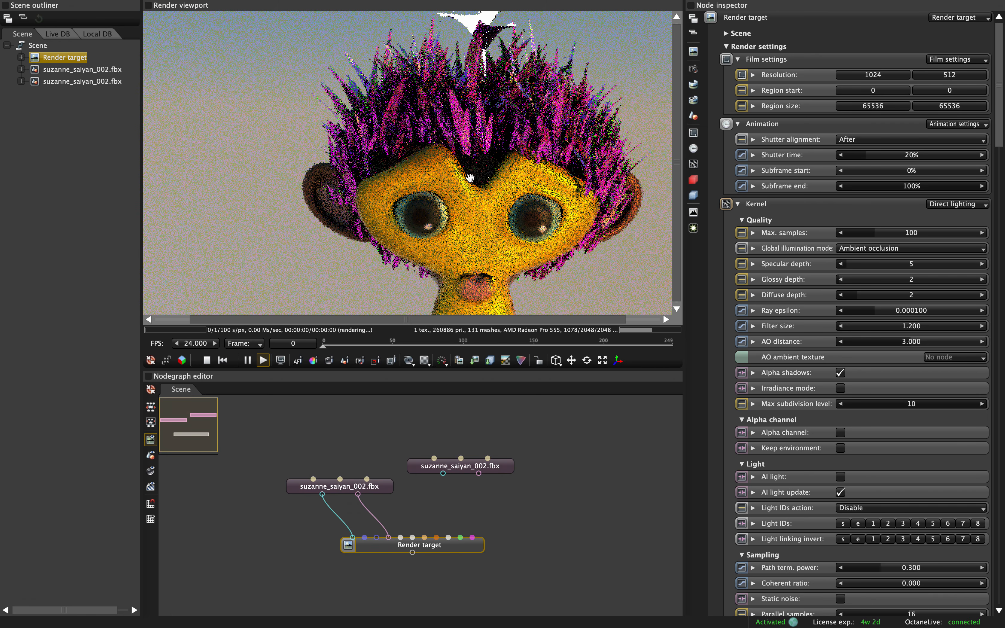
drag(491, 207, 487, 306)
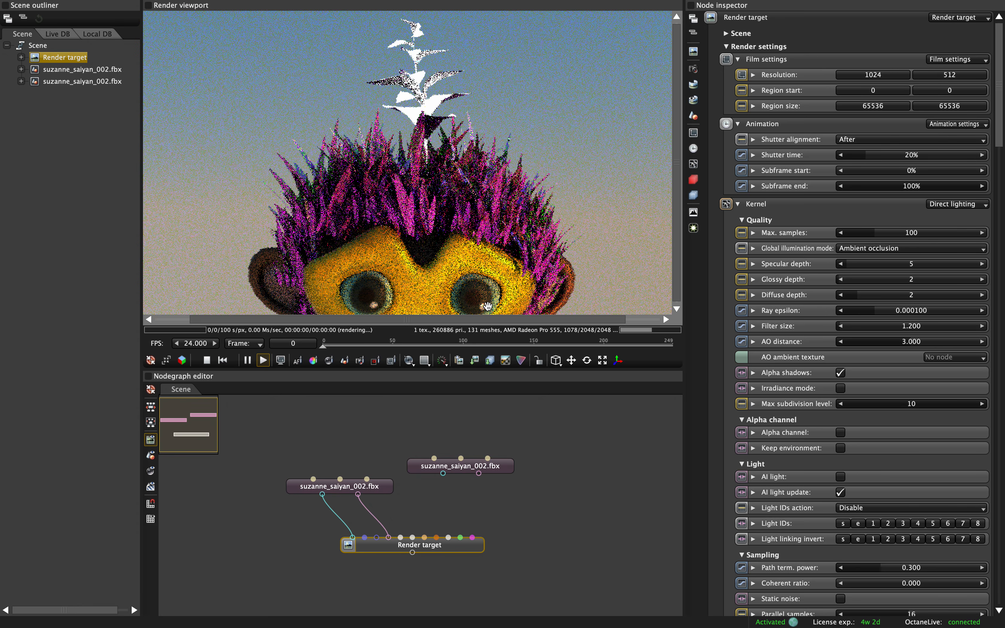
click(89, 7)
click(91, 71)
Connect the duplicate FBX node's camera and geometry outputs to the matching inputs of the Render target.
drag(442, 476, 352, 538)
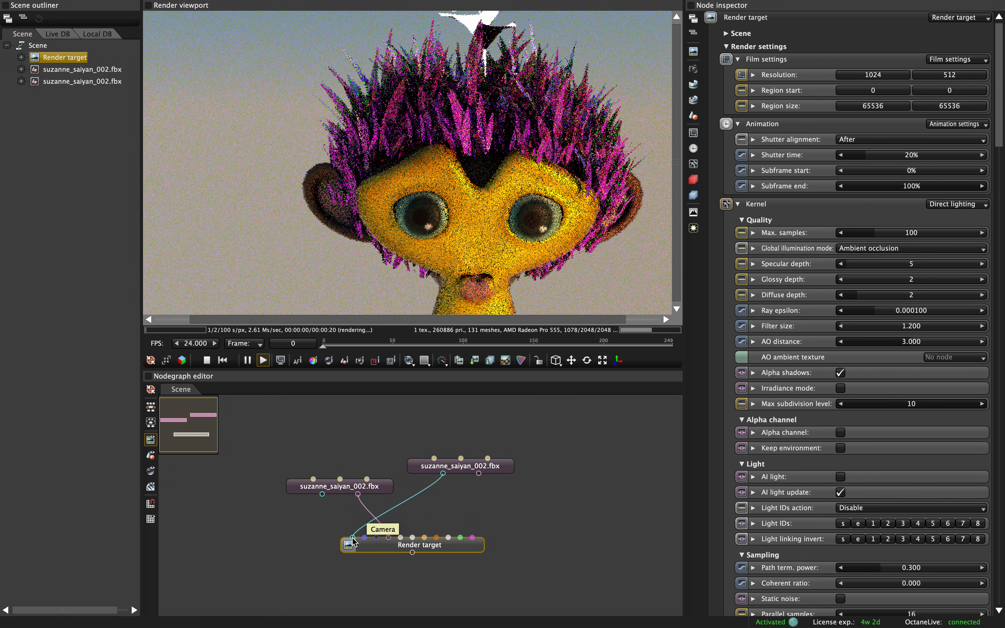
drag(479, 474, 393, 535)
drag(480, 473, 389, 536)
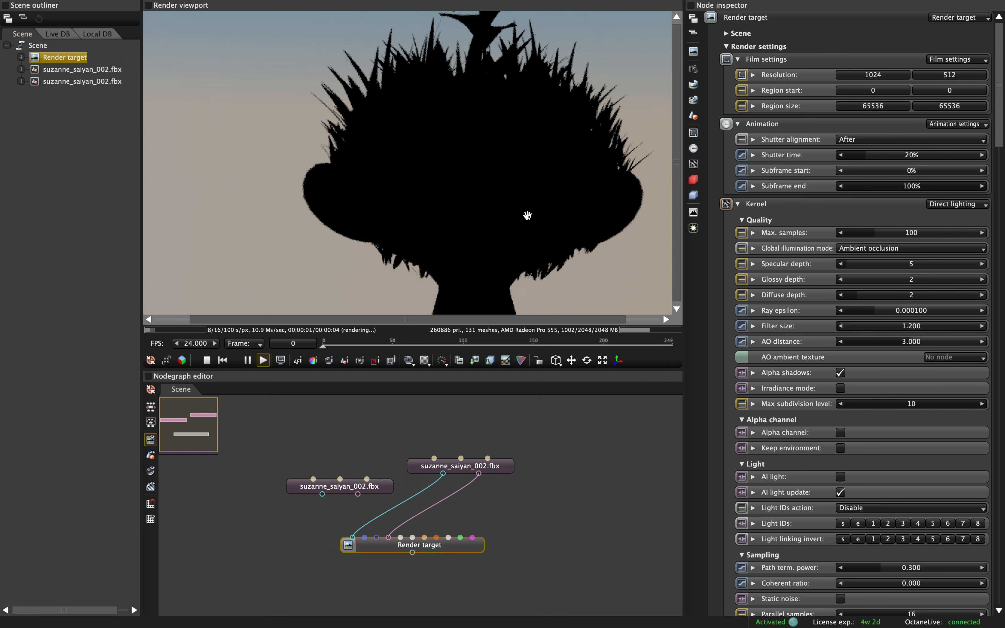
drag(527, 206, 452, 183)
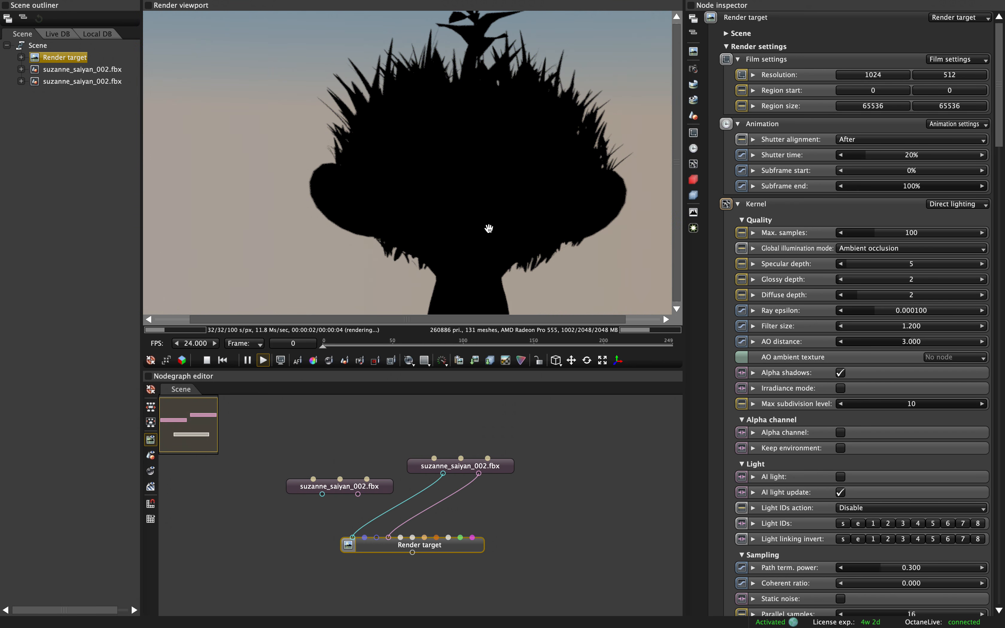
Try Camera light as Material.001's toon lighting mode on the duplicate FBX node and return it to Toon lights.
click(504, 470)
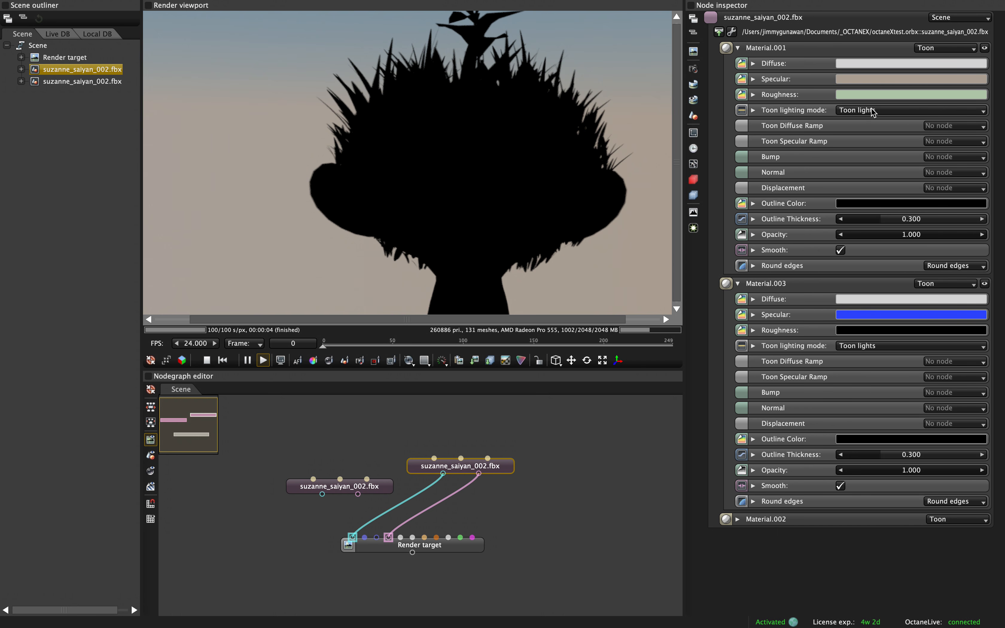
click(753, 110)
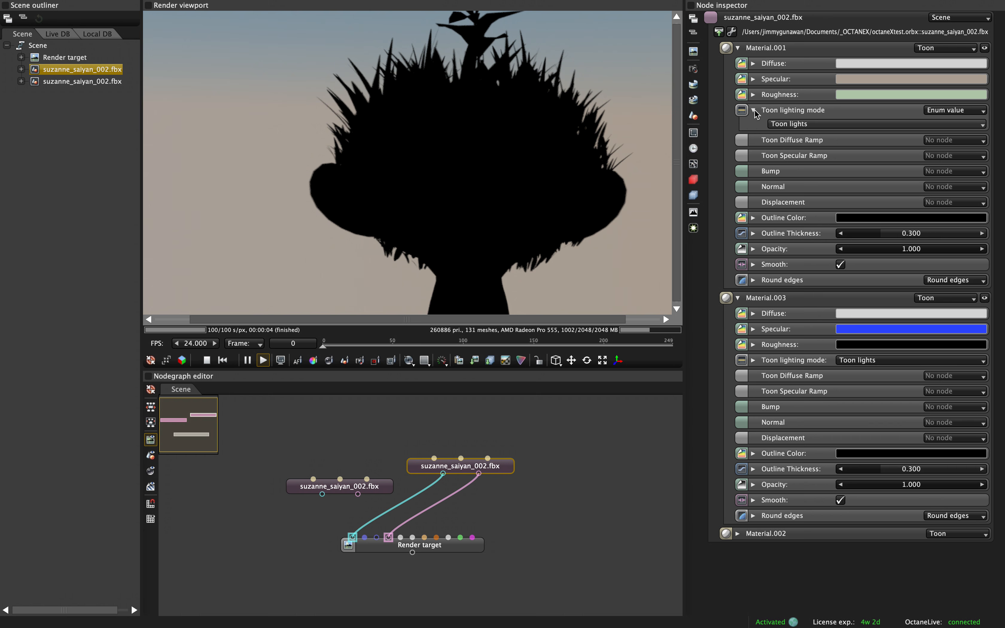
click(791, 123)
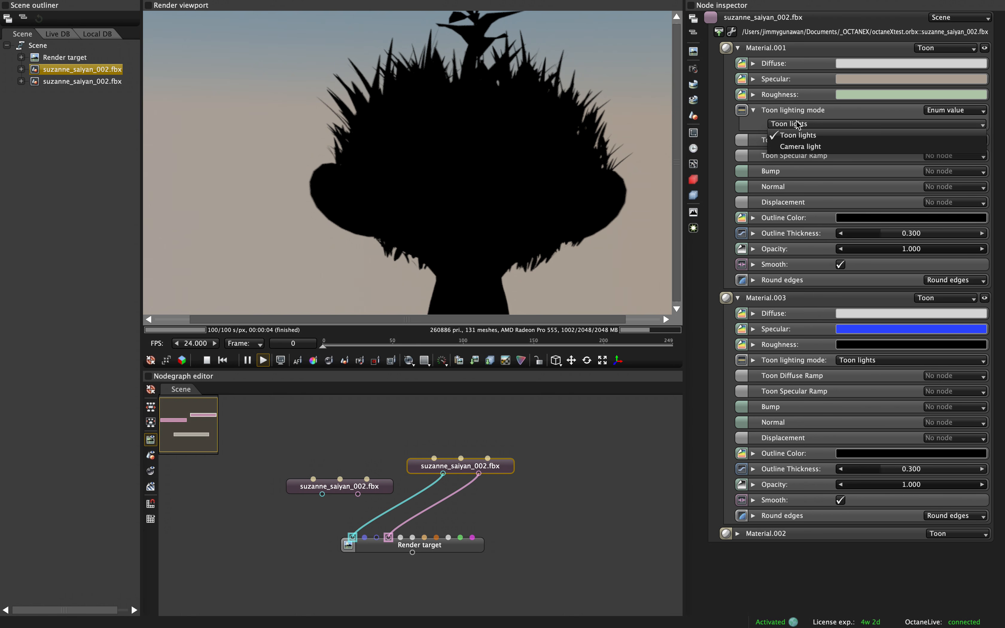
click(816, 147)
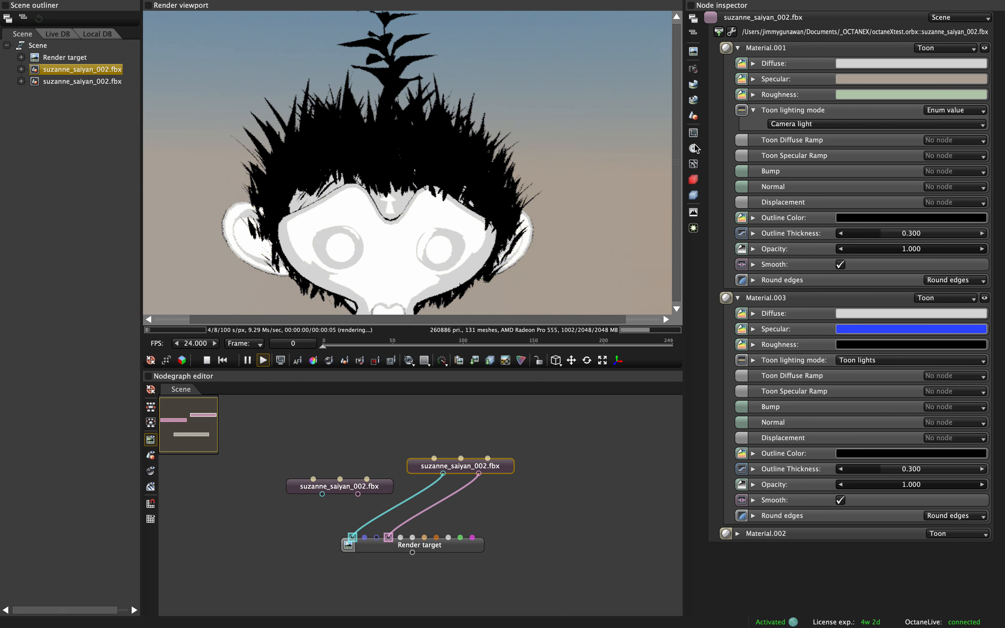
scroll(460, 166, up, 3)
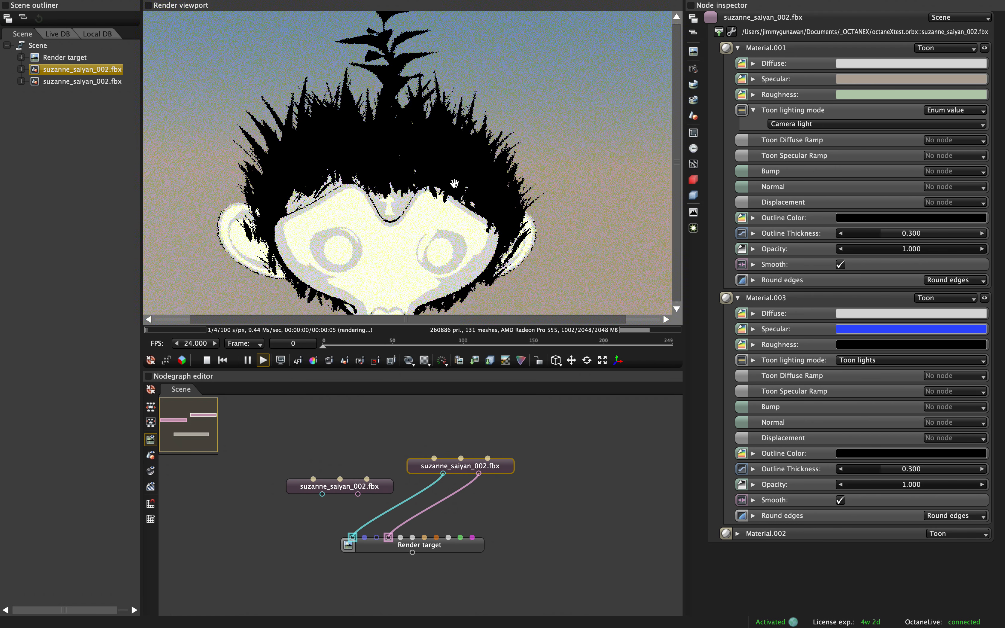
click(783, 124)
click(776, 140)
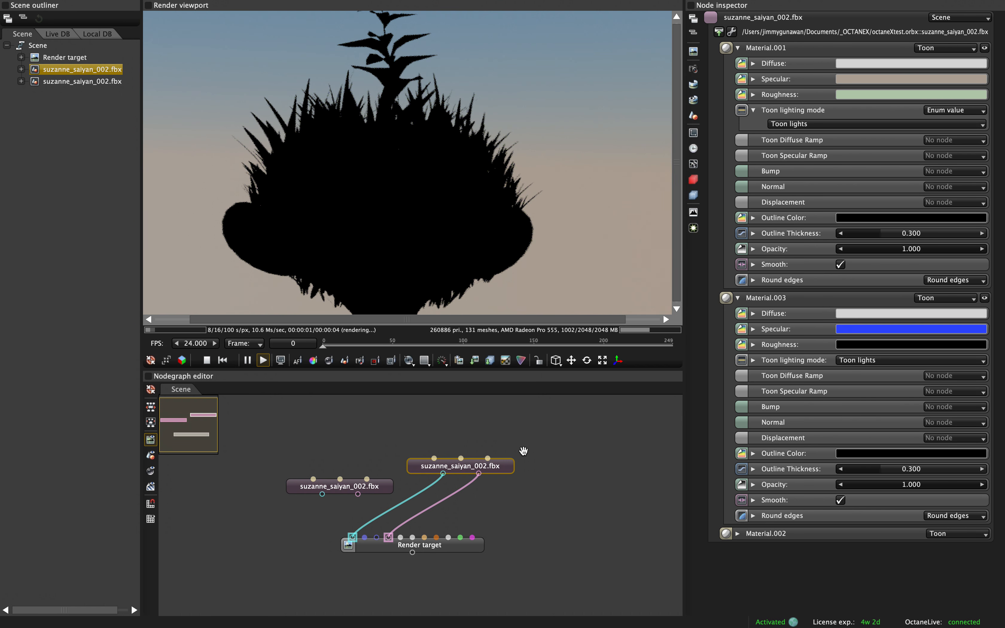
Add a Toon Directional Light node beside the duplicate FBX node and show its settings.
click(523, 451)
right_click(545, 445)
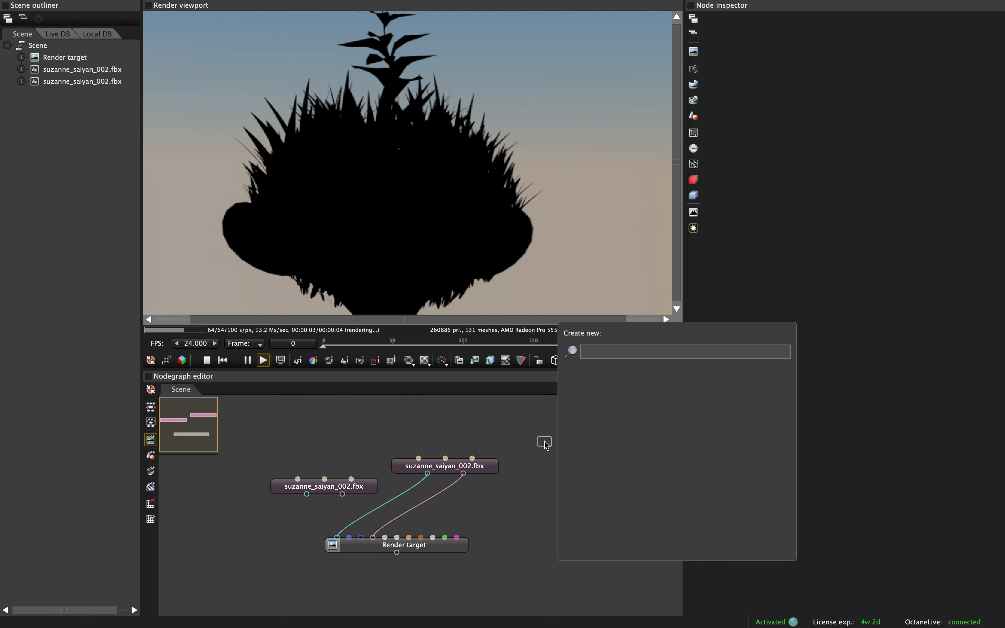
text(toon)
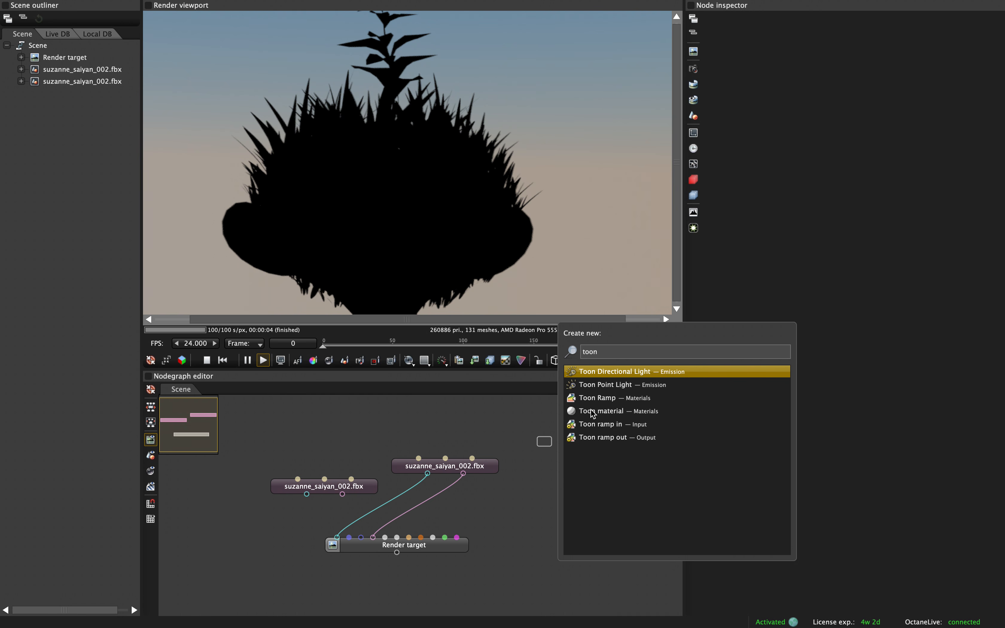
click(592, 376)
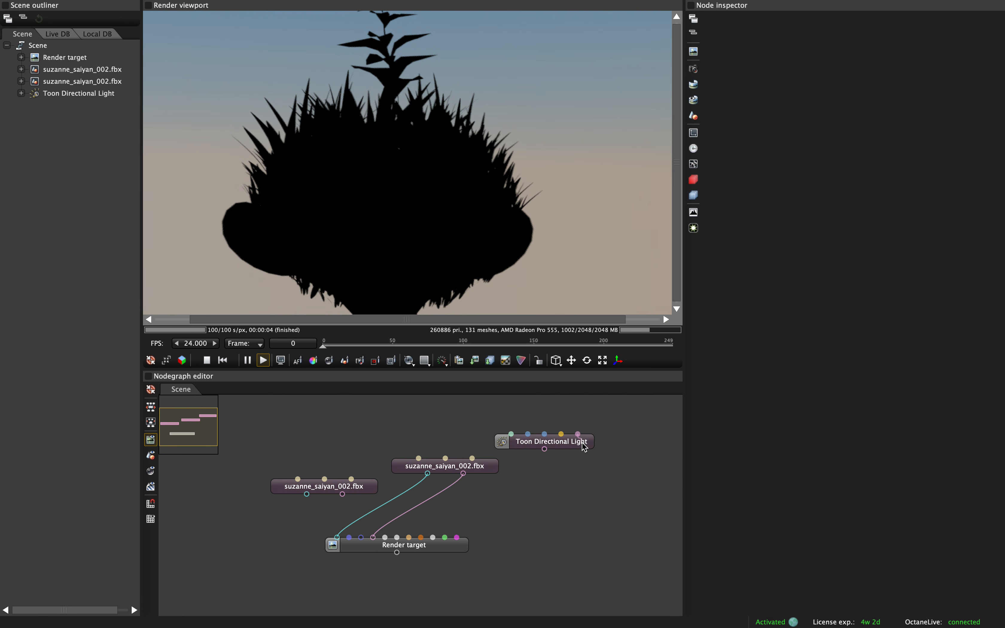
drag(566, 447, 585, 455)
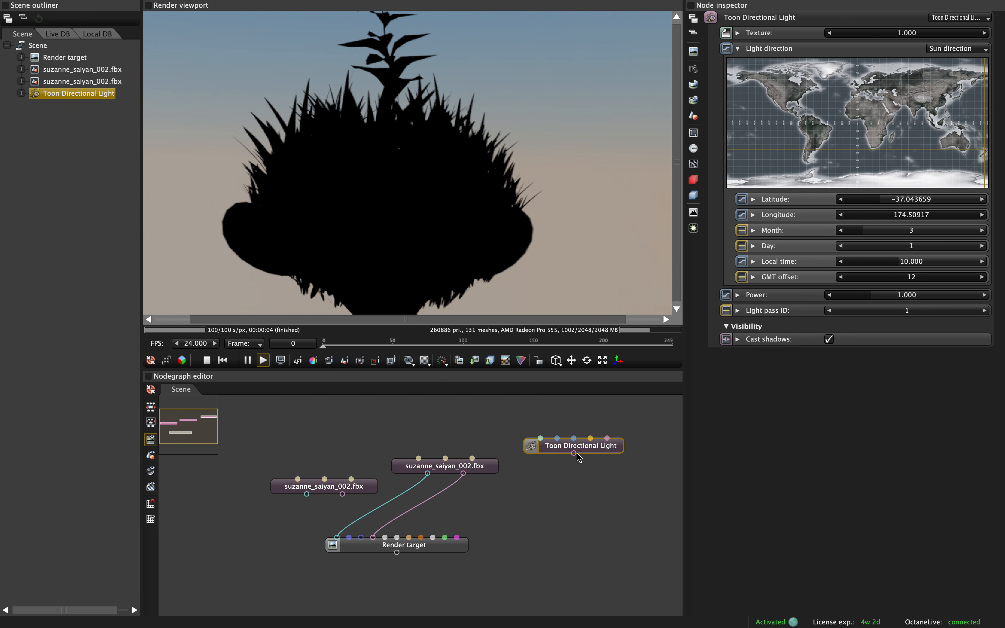
Add a Geometry group node below the Toon Directional Light.
double_click(535, 494)
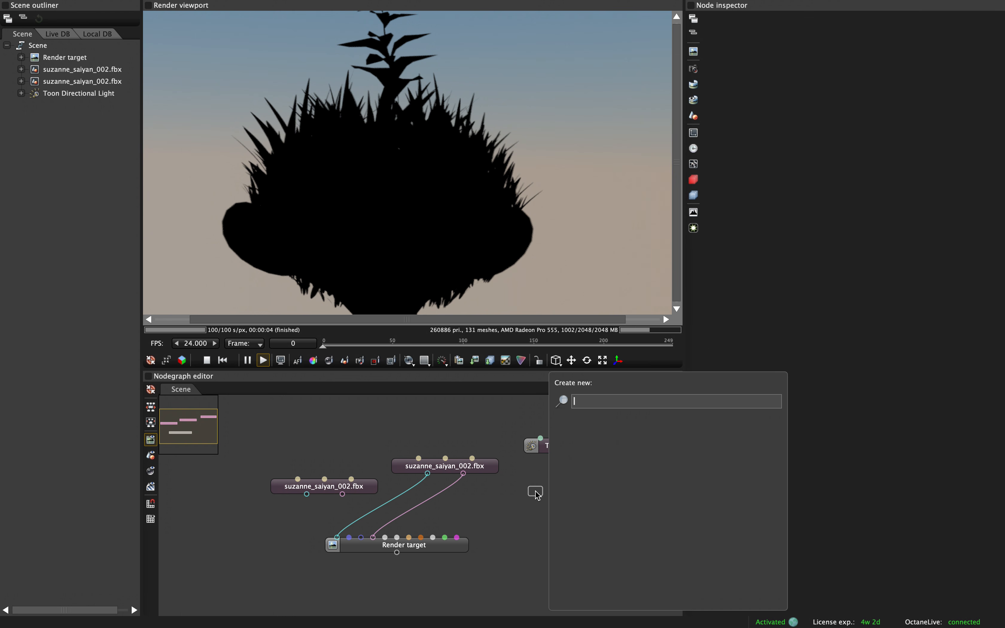
text(group)
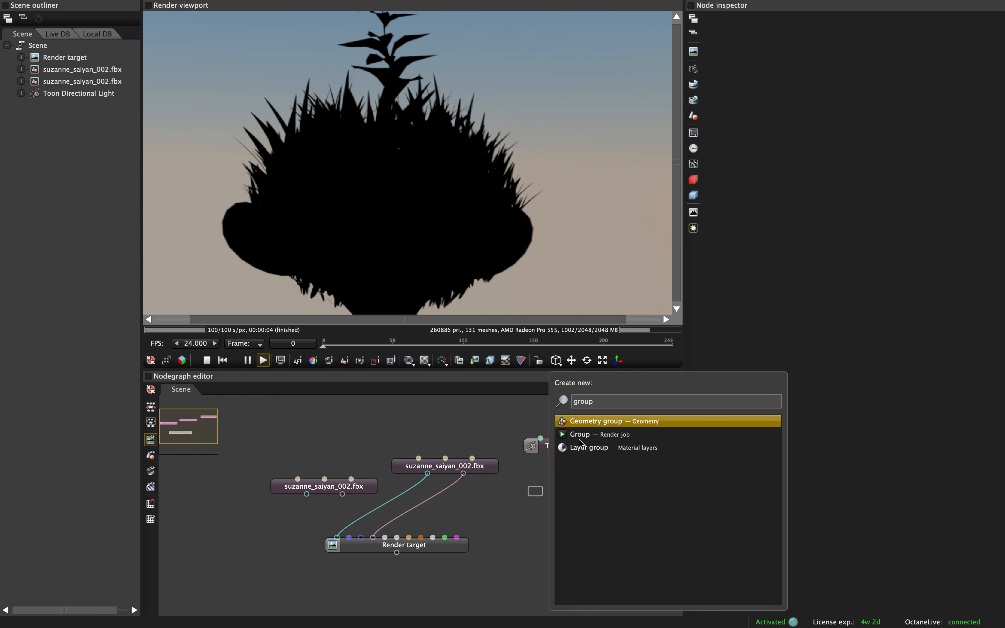
click(587, 421)
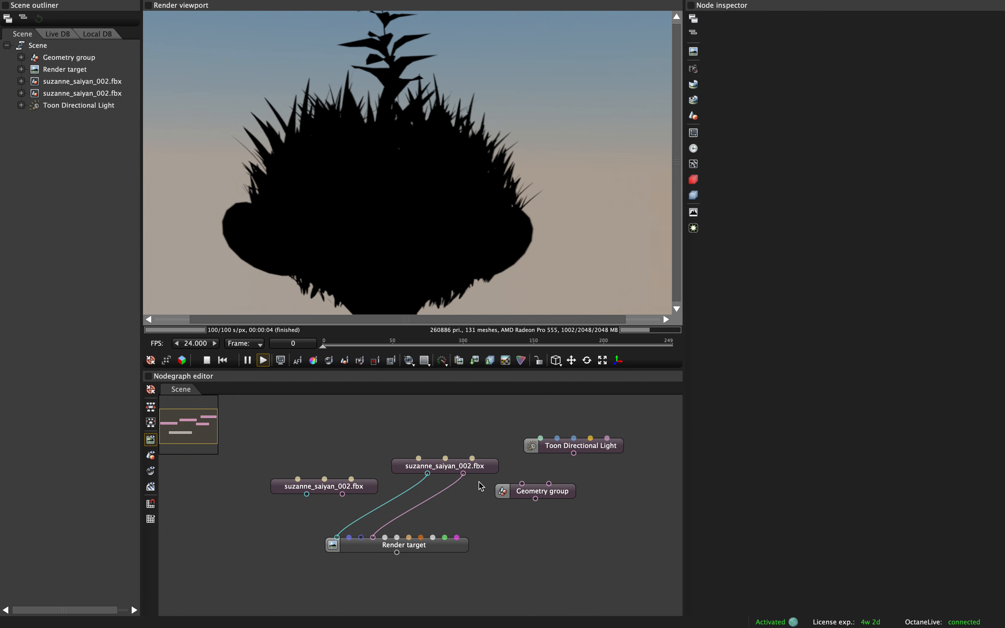
Route the duplicate's geometry and the light through the Geometry group into the Render target, and aim the light at about latitude -42.11, longitude 95.34.
drag(464, 473, 549, 482)
drag(487, 525, 374, 537)
drag(574, 449, 587, 451)
drag(901, 147, 927, 153)
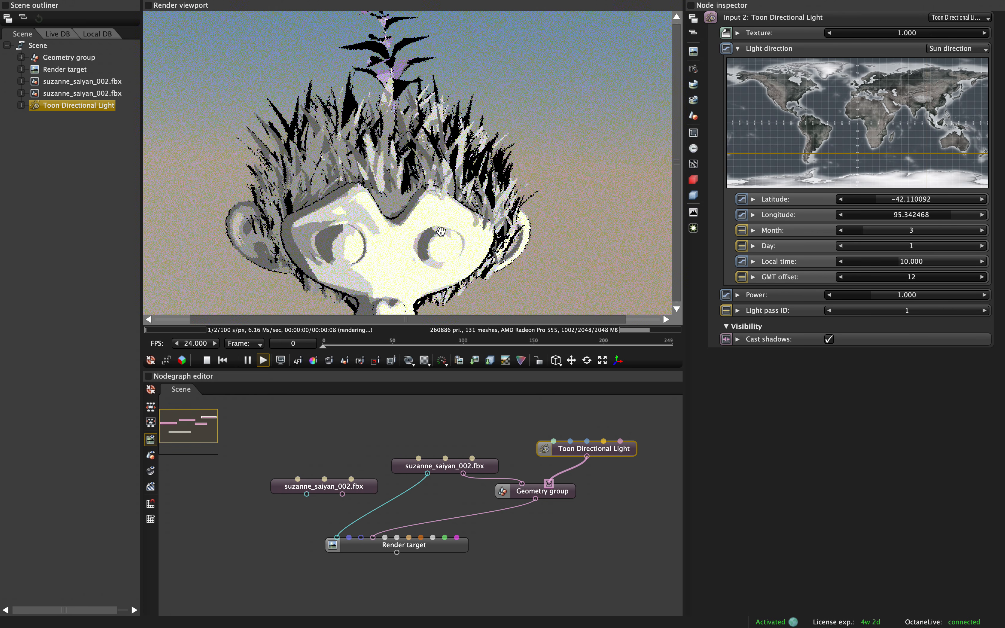
Scrub the animation to frames 42, 18 and 71 and inspect the toon-shaded head.
click(350, 345)
drag(351, 349, 381, 353)
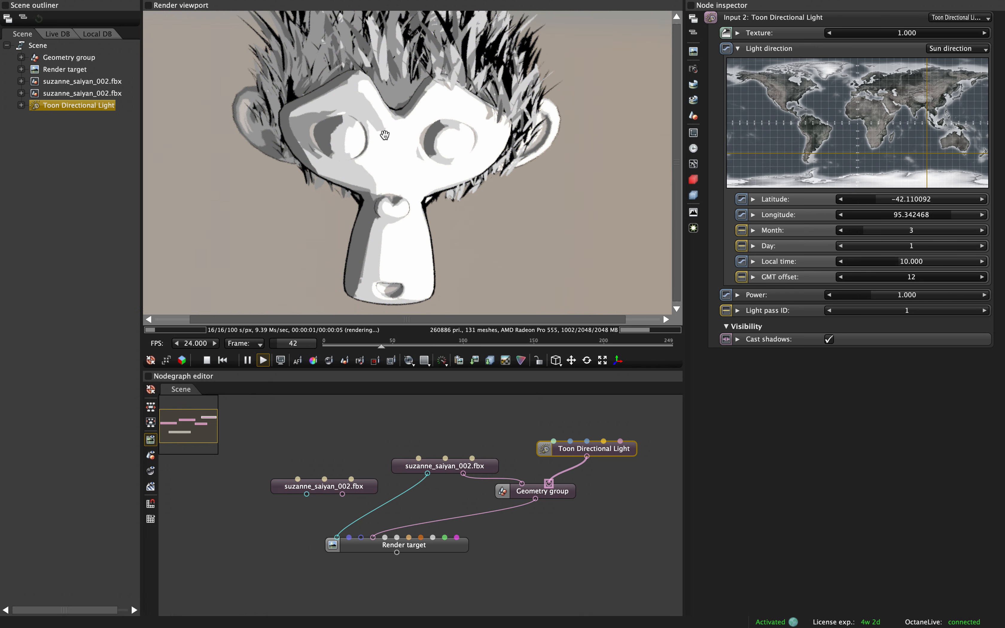
drag(381, 349, 348, 349)
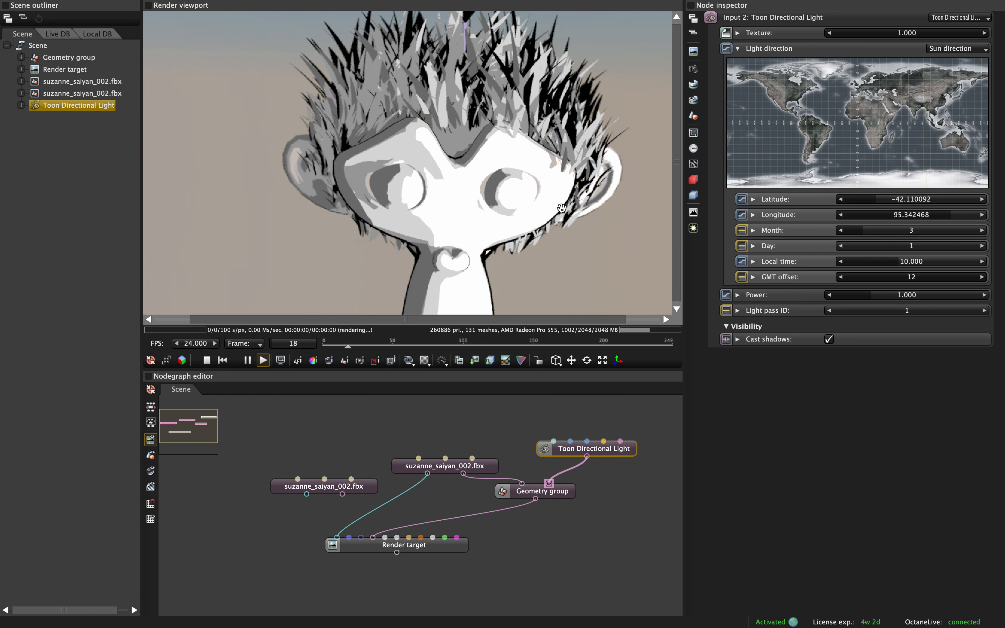
drag(560, 211, 563, 208)
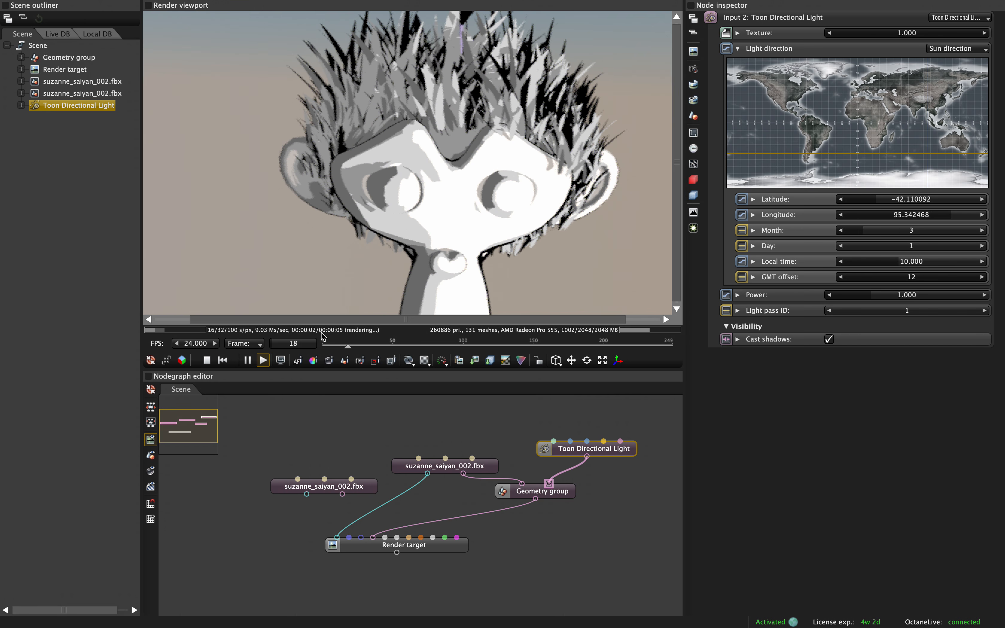
drag(348, 349, 421, 346)
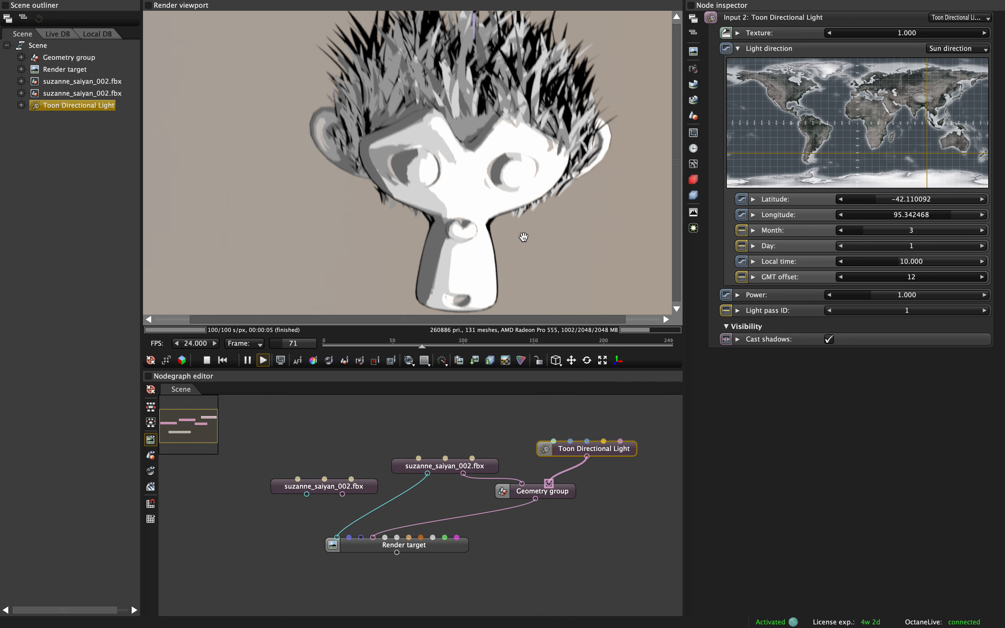
Move the animation to frame 26 and re-aim the Toon Directional Light at about latitude -37.16, longitude 93.70.
drag(442, 348, 359, 348)
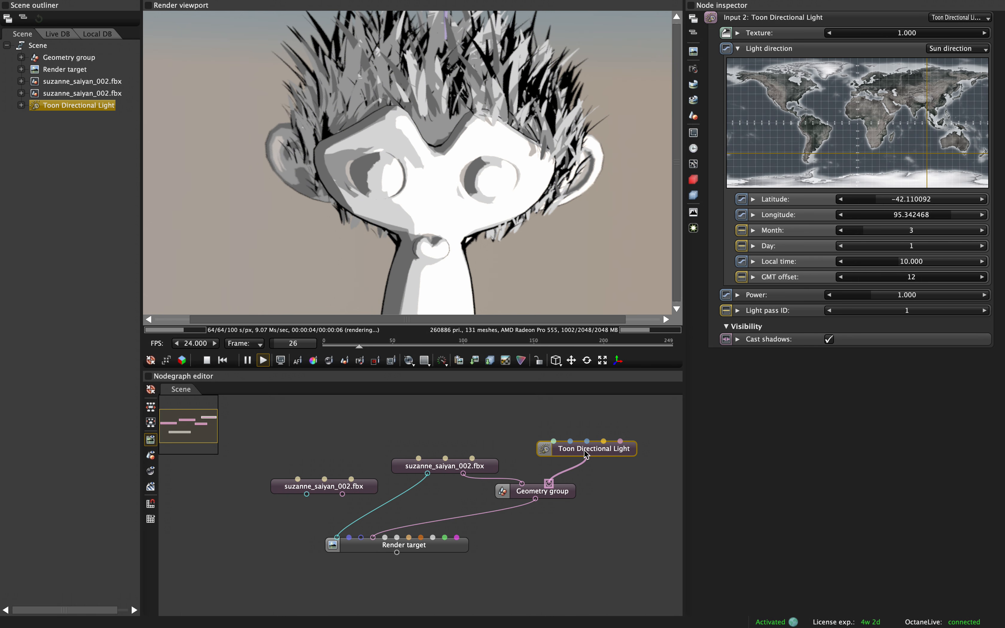
drag(584, 448, 589, 451)
drag(927, 152, 927, 150)
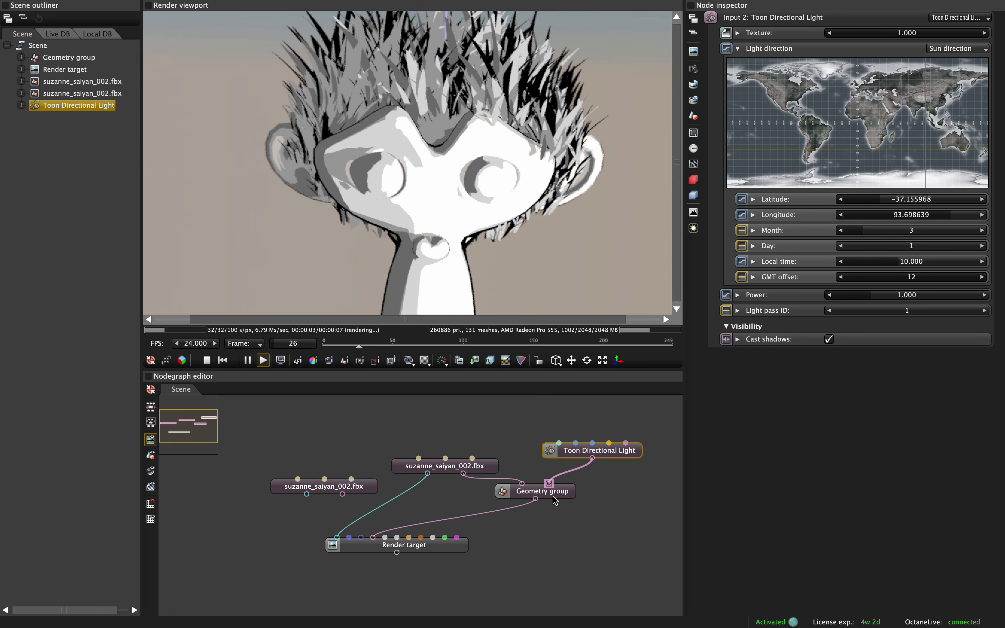
Save the scene and set the diffuse colour of the duplicate FBX's Material.003 to bright green, 94DA30.
click(485, 469)
key(super+s)
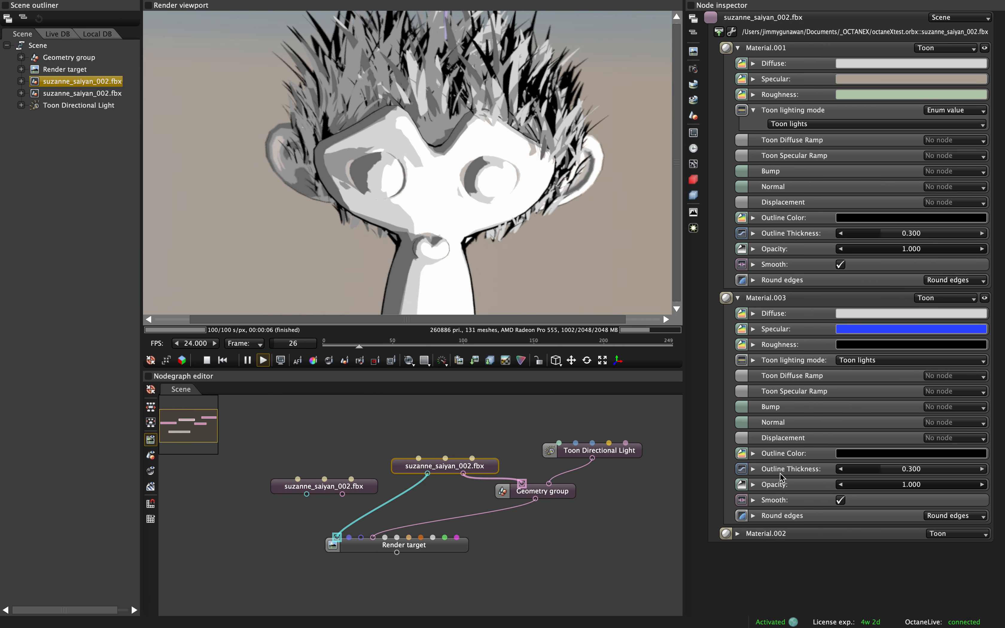
click(857, 313)
drag(775, 259, 701, 226)
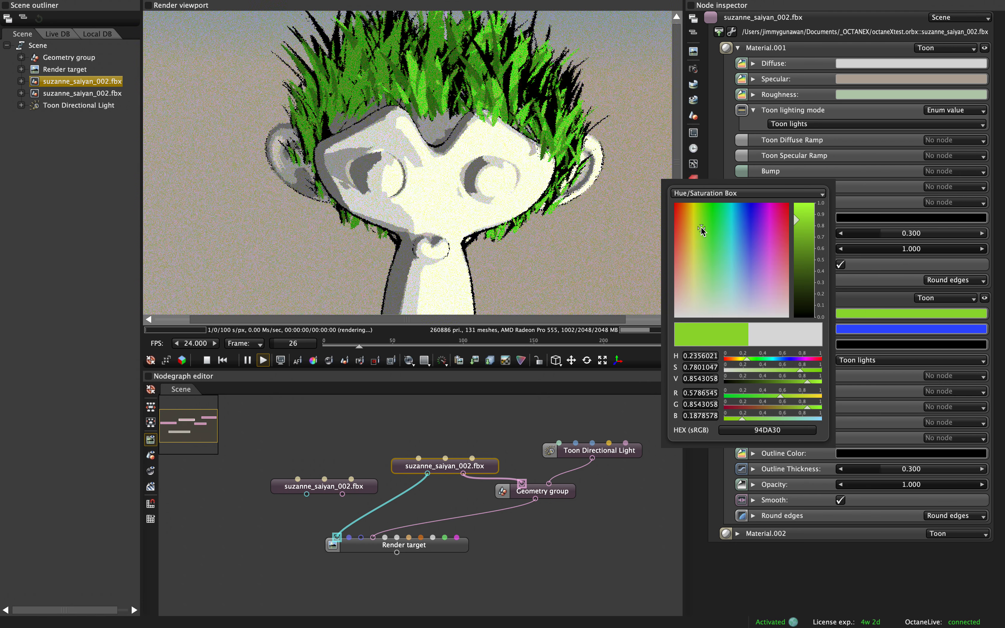
click(577, 203)
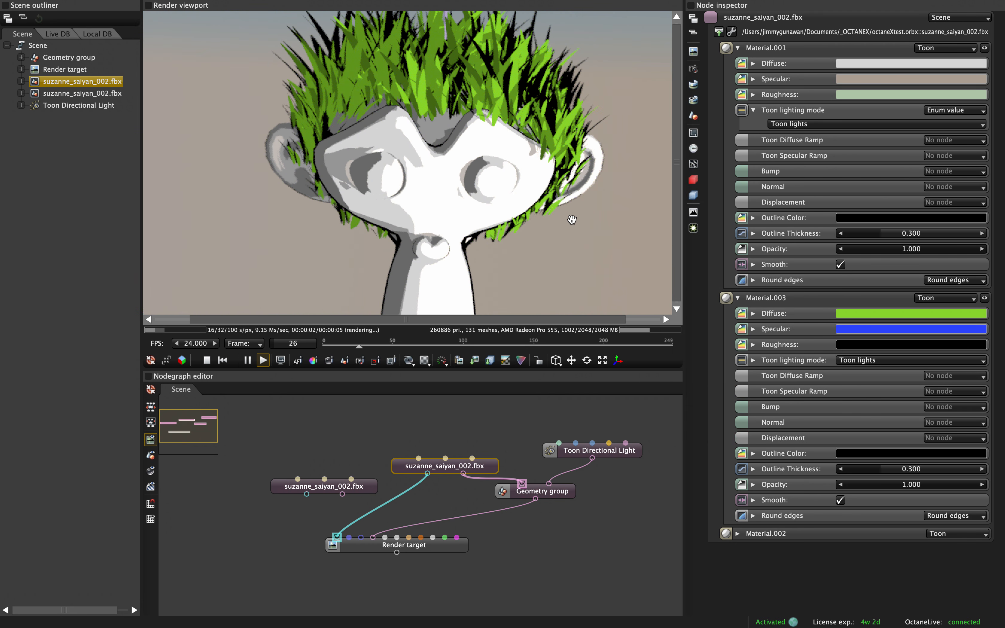
right_drag(572, 217, 575, 226)
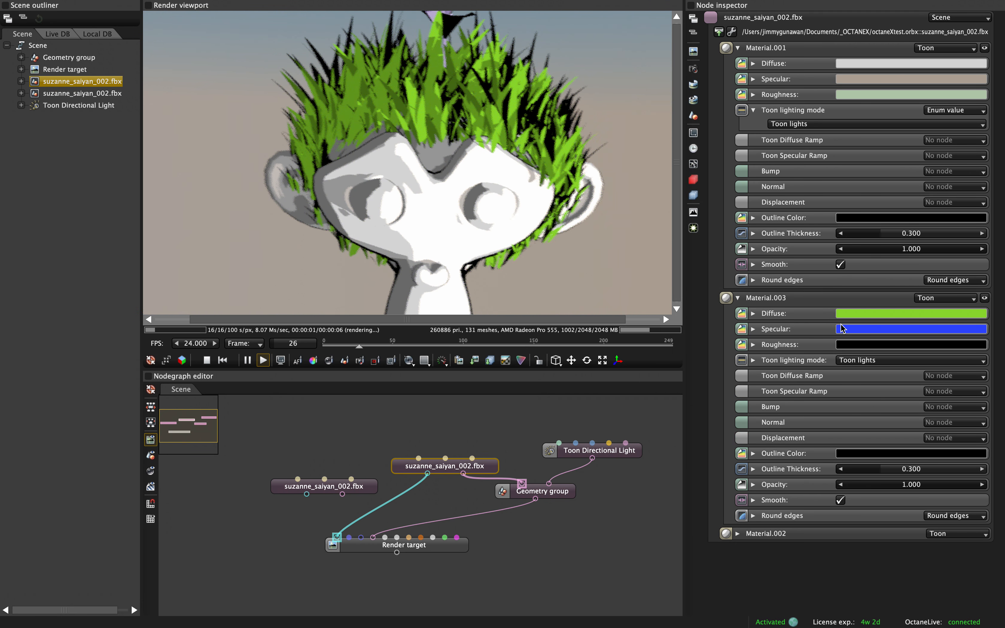
Try Camera light as the toon lighting mode of Material.003 and restore Toon lights.
click(855, 361)
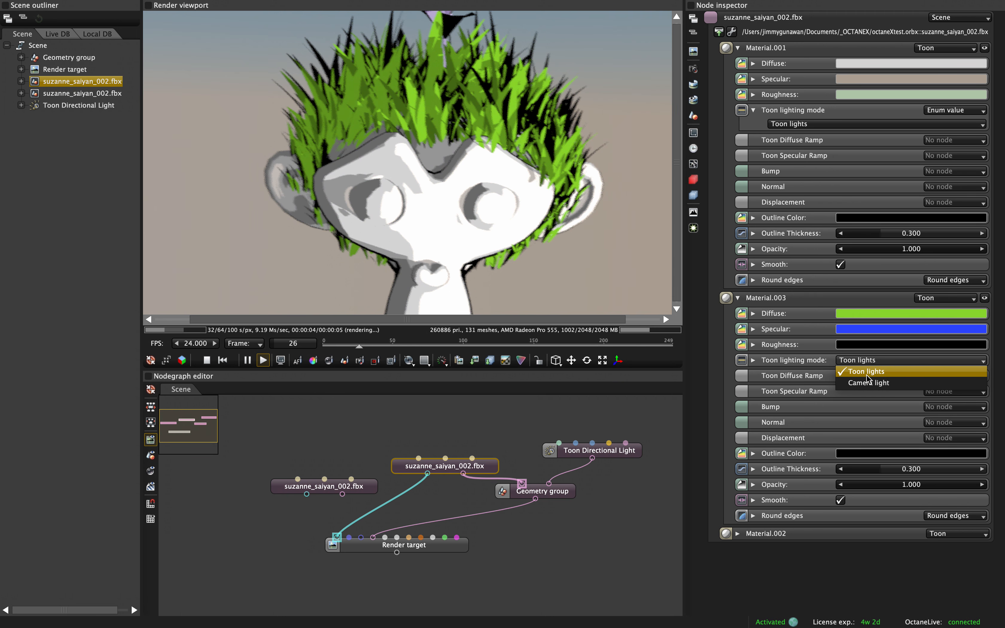
click(869, 385)
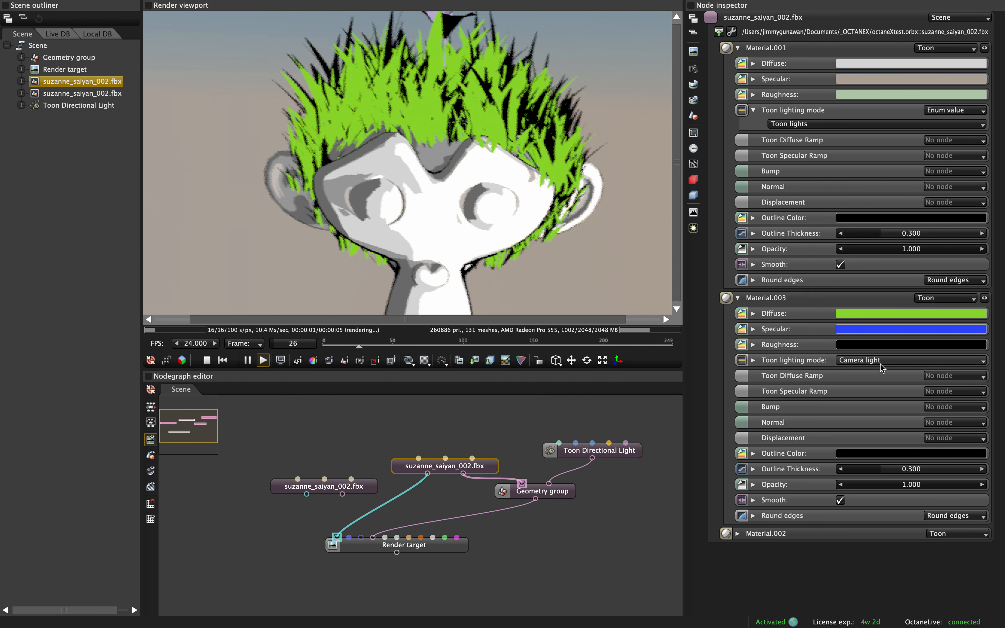
click(882, 361)
click(876, 374)
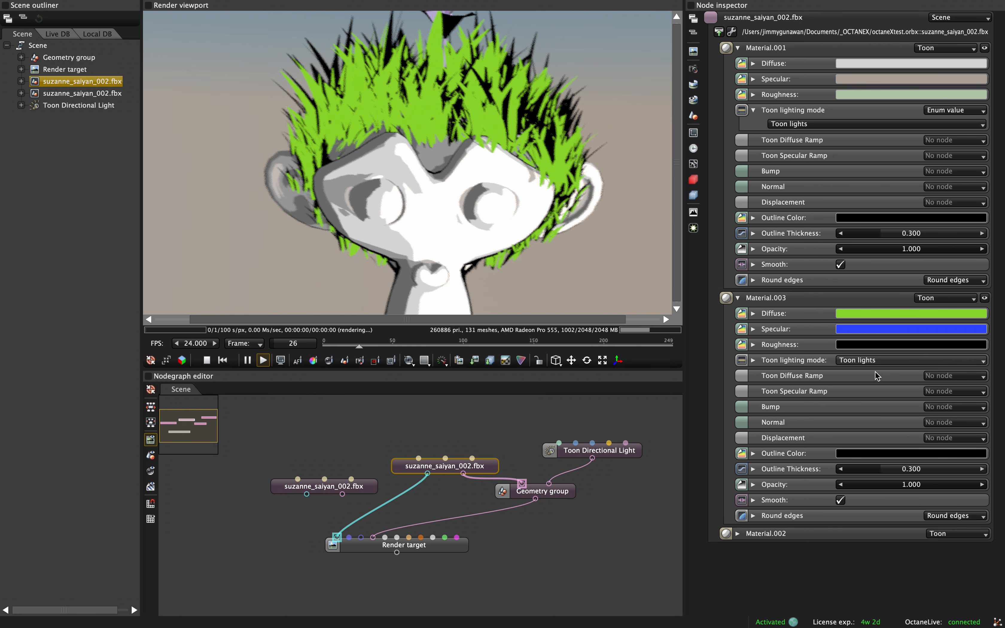
Go to frame 52 and disconnect the duplicate FBX's camera output from the Render target.
drag(359, 348, 397, 349)
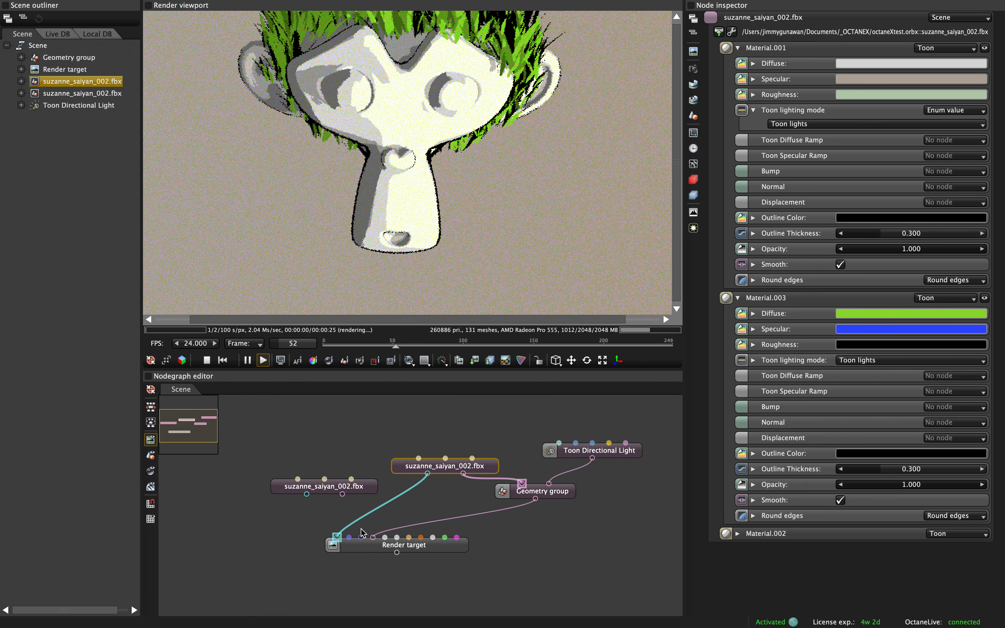
drag(338, 539, 353, 519)
right_click(371, 513)
click(377, 522)
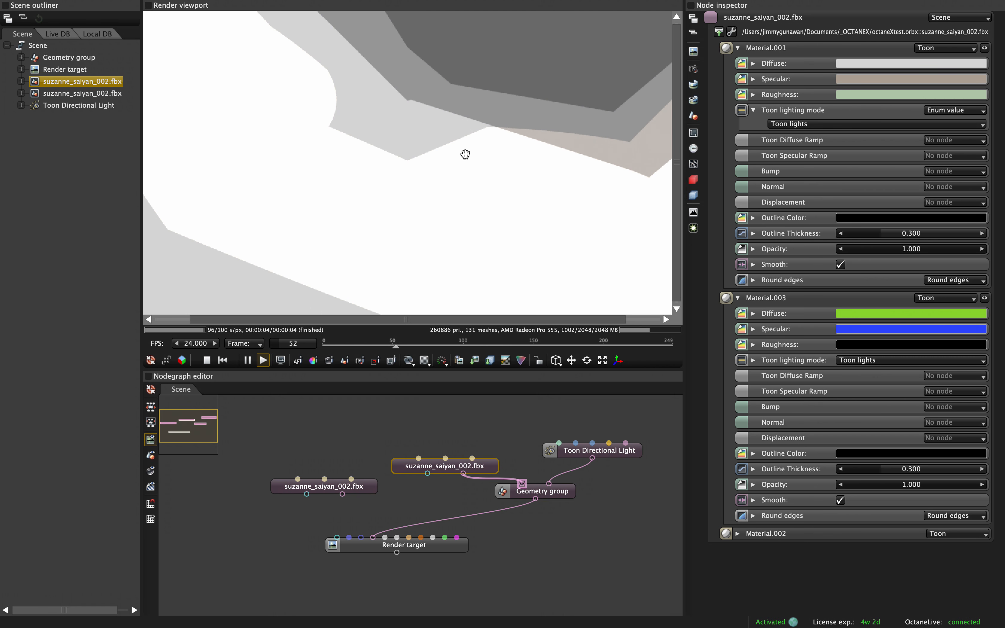
mouse_move(451, 203)
mouse_down()
mouse_move(451, 213)
mouse_move(454, 204)
mouse_up()
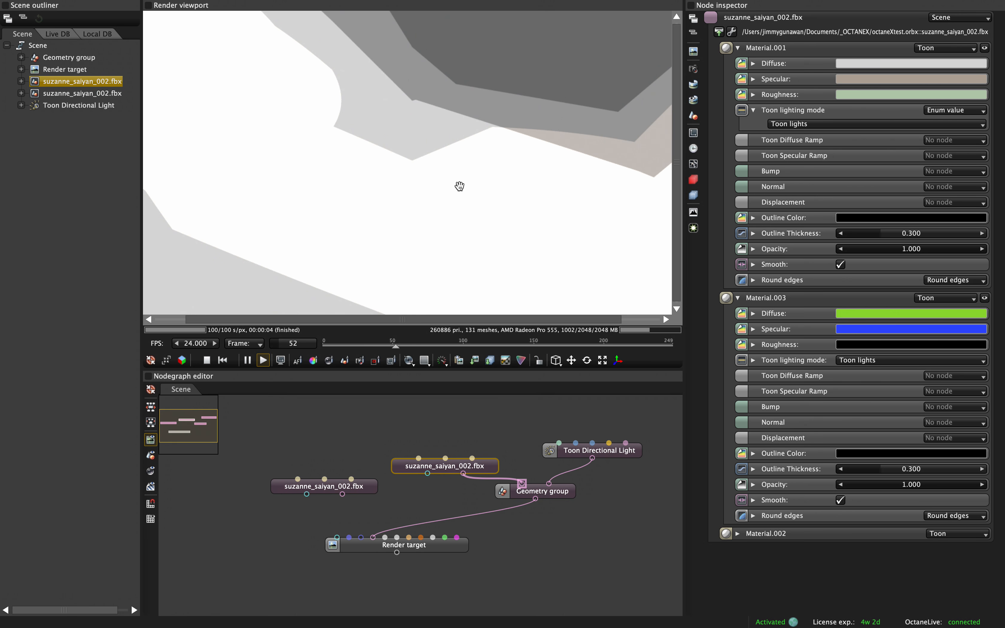
Reposition the Render target node and collapse its Kernel, Render layer and Render passes settings.
drag(409, 545, 445, 555)
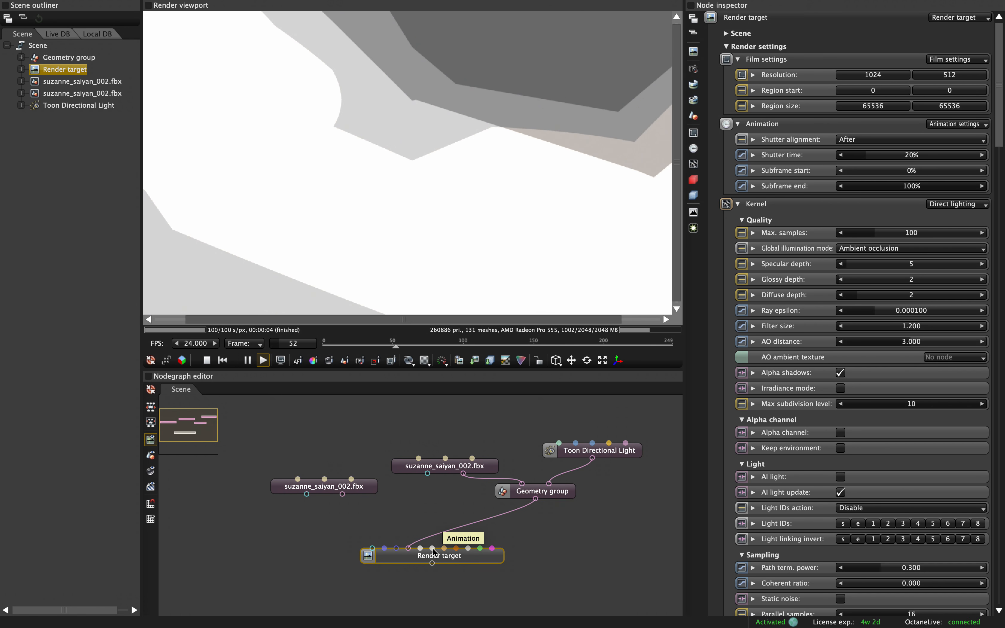
click(694, 70)
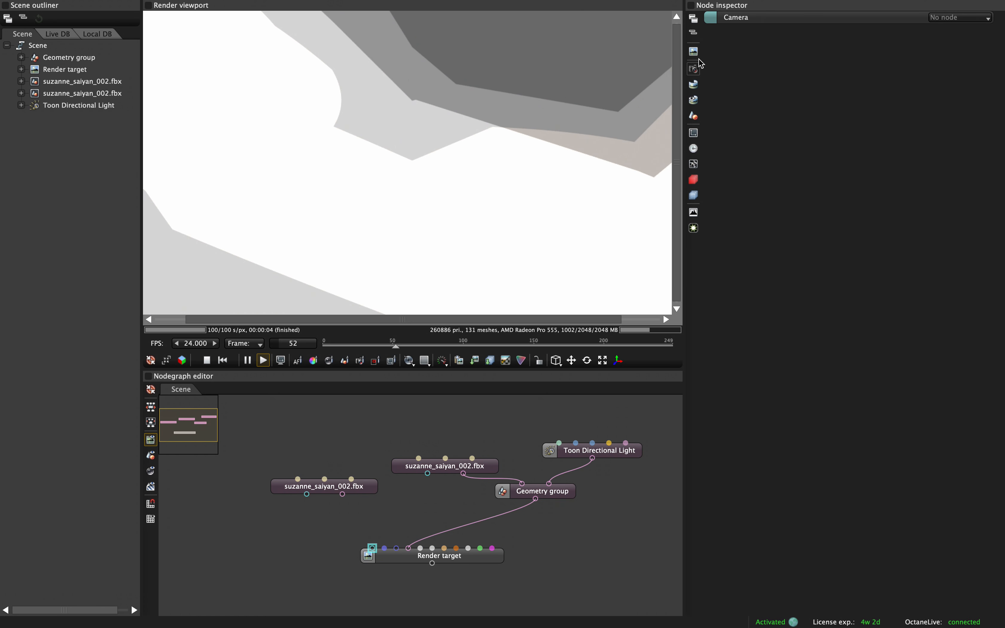
click(474, 557)
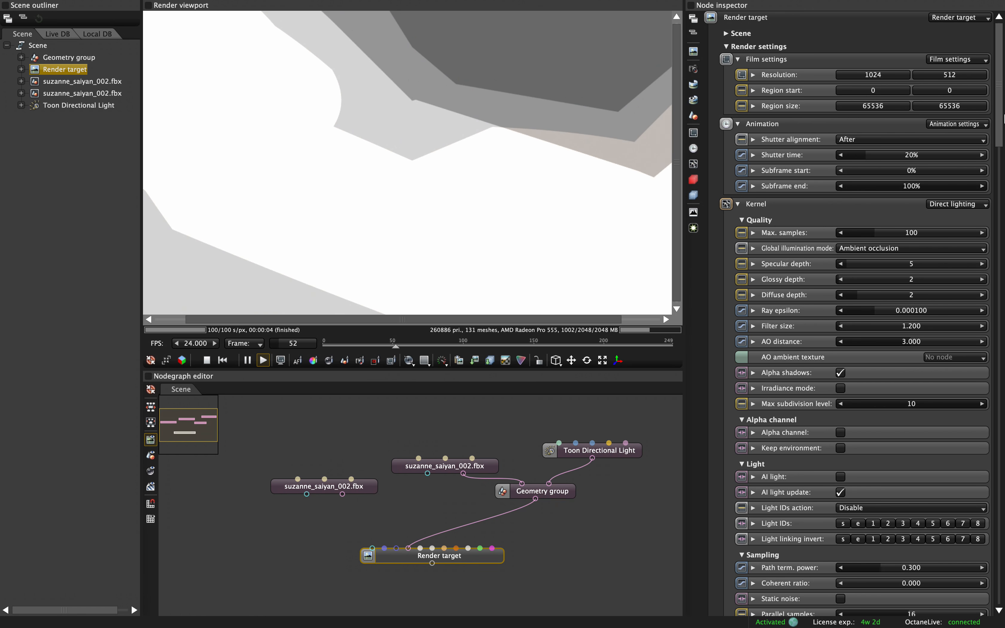
scroll(850, 311, down, 1)
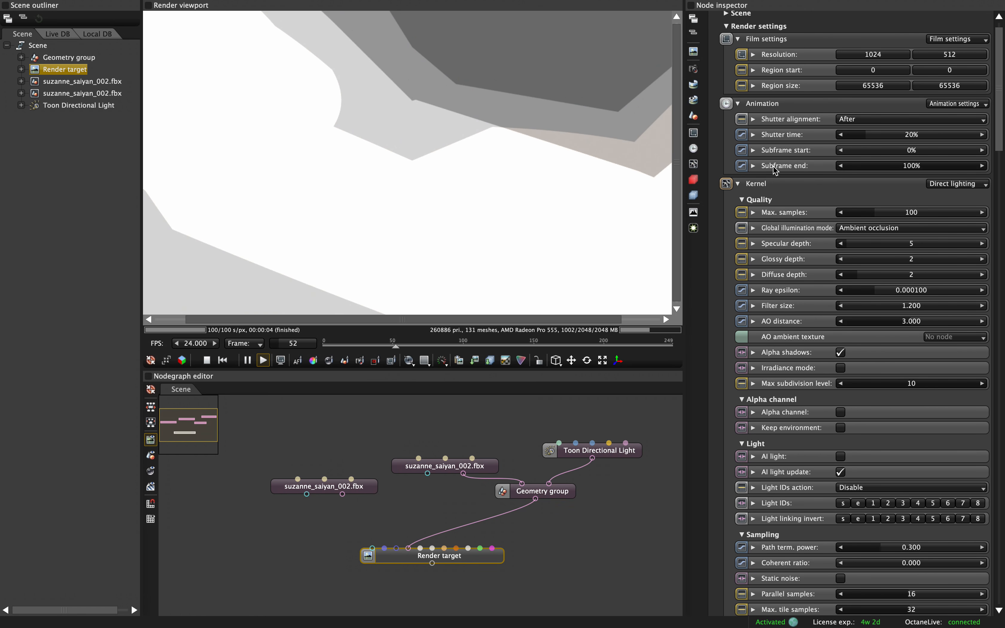
click(738, 184)
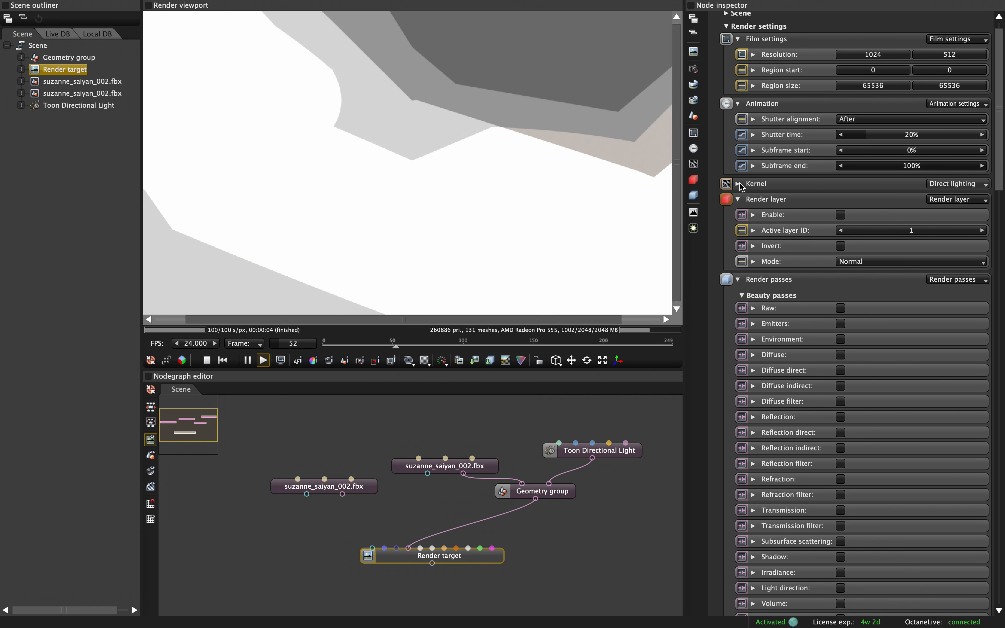
click(737, 200)
click(737, 215)
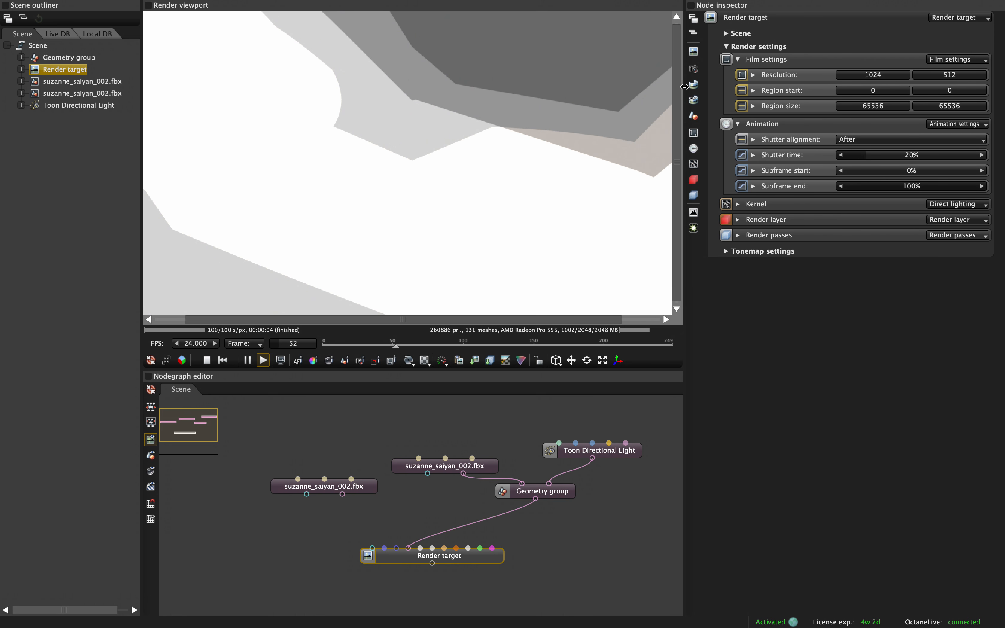
Assign a Universal camera to the Render target.
click(735, 34)
click(943, 46)
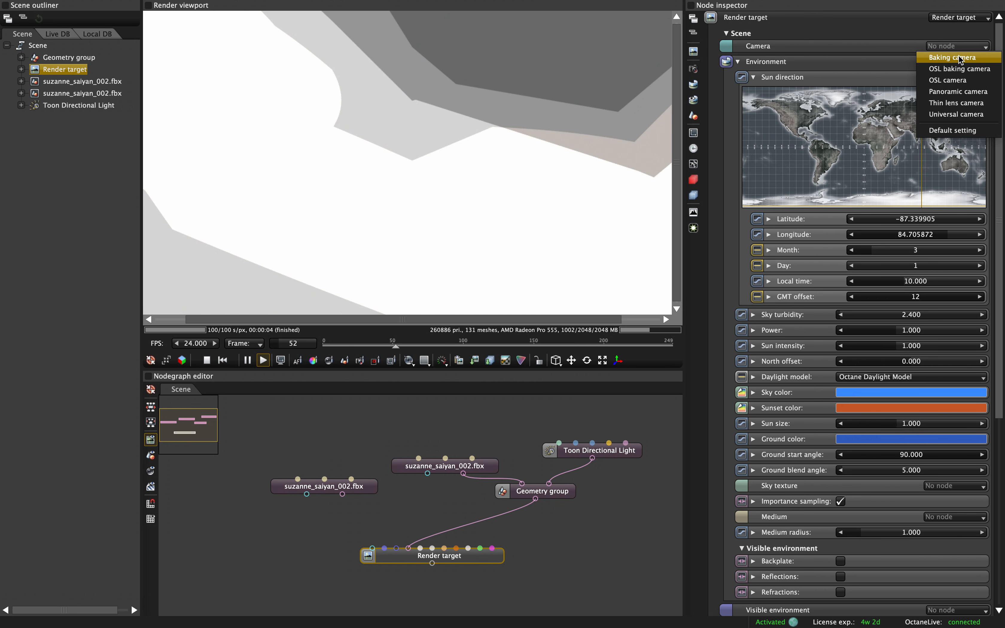
click(963, 114)
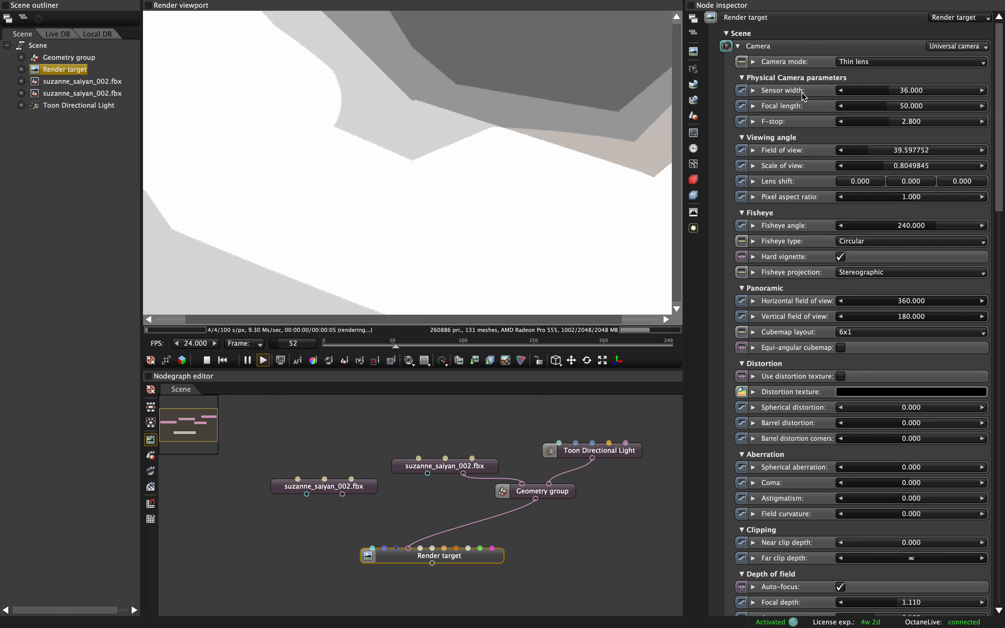
Set the camera's F-stop to 25 and frame the whole head from the front with a scale of view of about 7.93.
scroll(468, 164, down, 10)
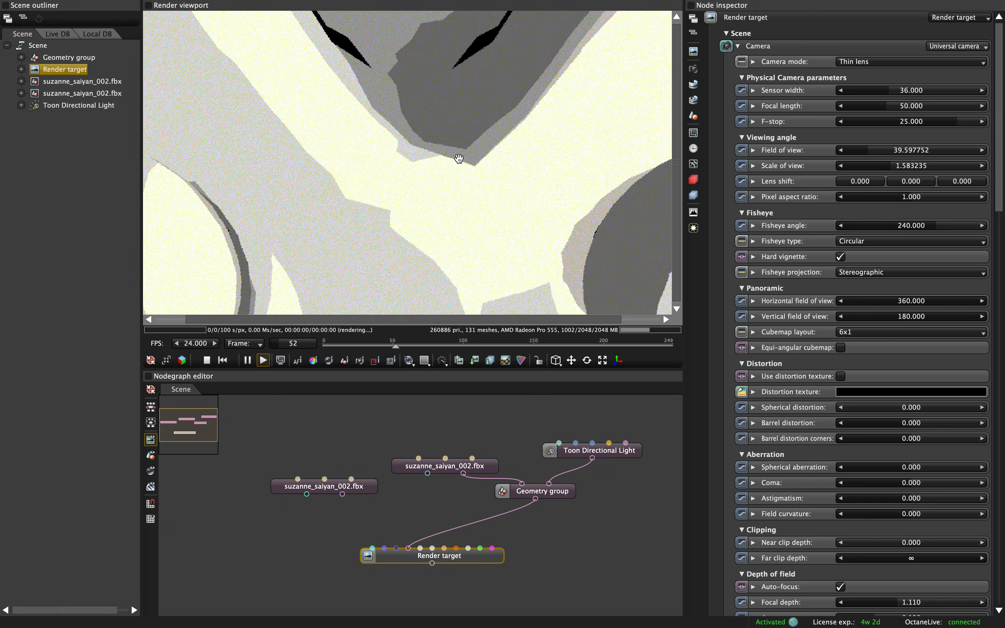
scroll(459, 159, down, 20)
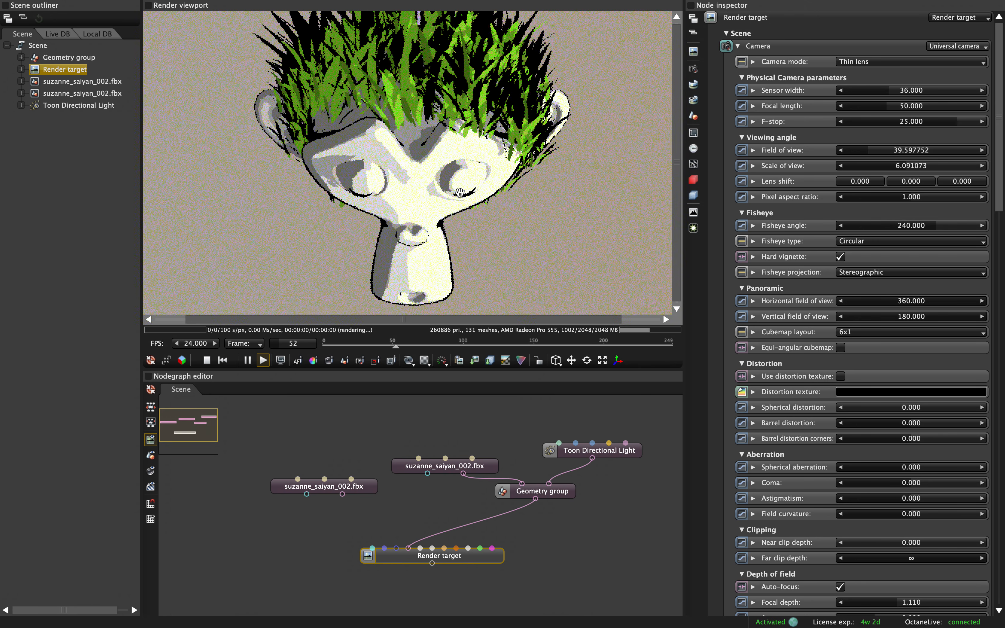
drag(457, 207, 460, 145)
right_drag(465, 147, 462, 185)
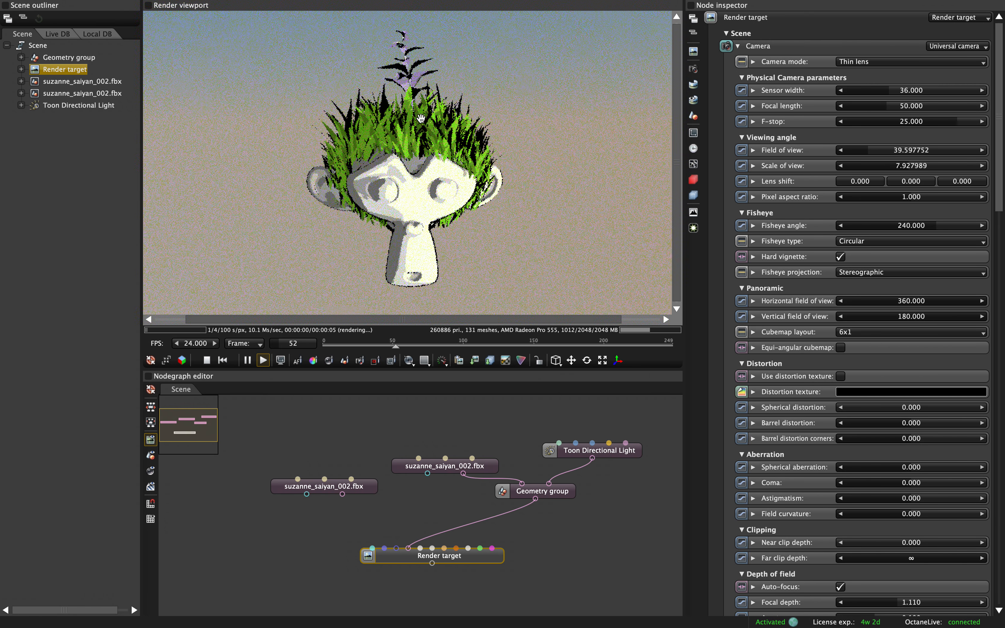
drag(396, 200, 389, 200)
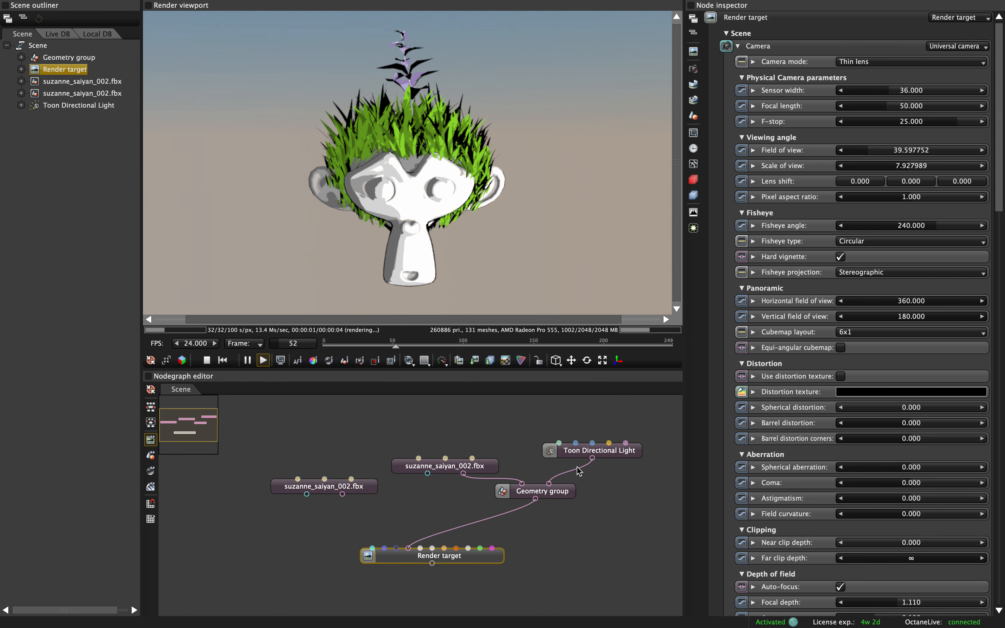
Set the diffuse colour of the duplicate FBX's Material.001 to blue, 40A2DA.
click(470, 472)
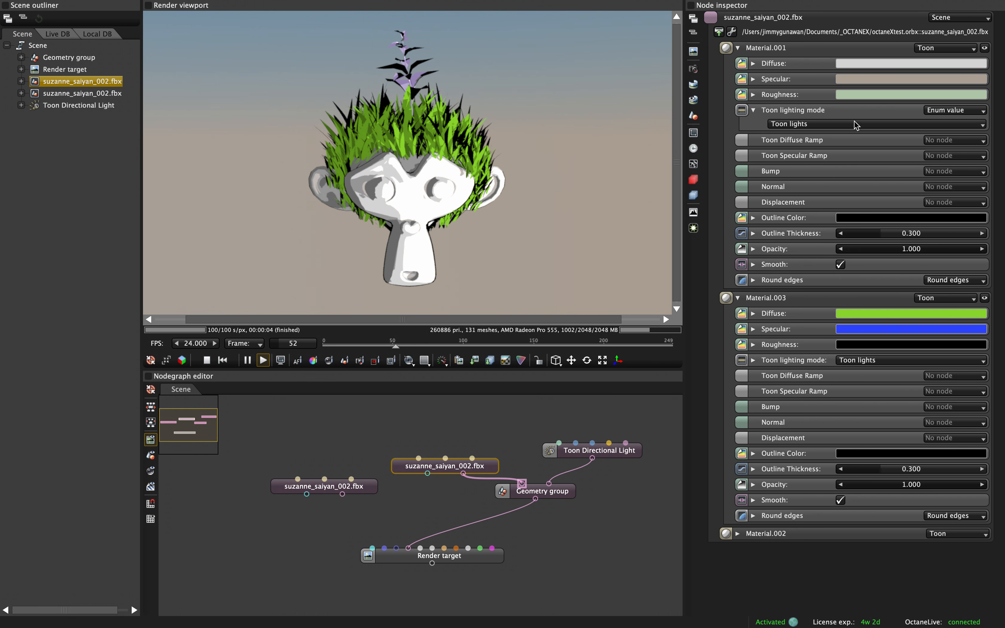
click(868, 65)
mouse_move(744, 85)
mouse_down()
mouse_move(729, 87)
mouse_move(739, 75)
mouse_up()
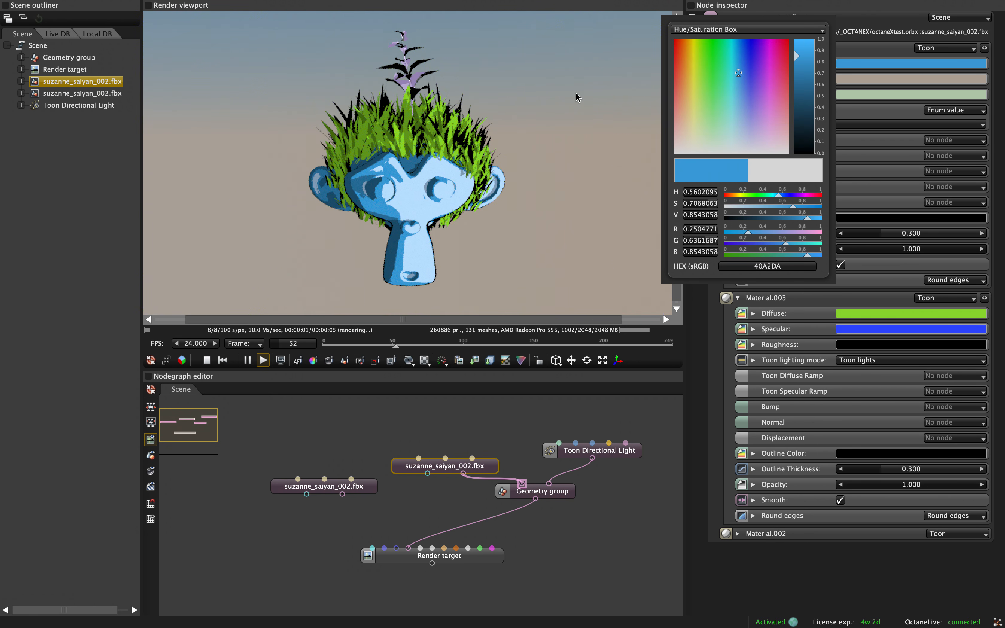
click(631, 86)
drag(479, 248, 492, 247)
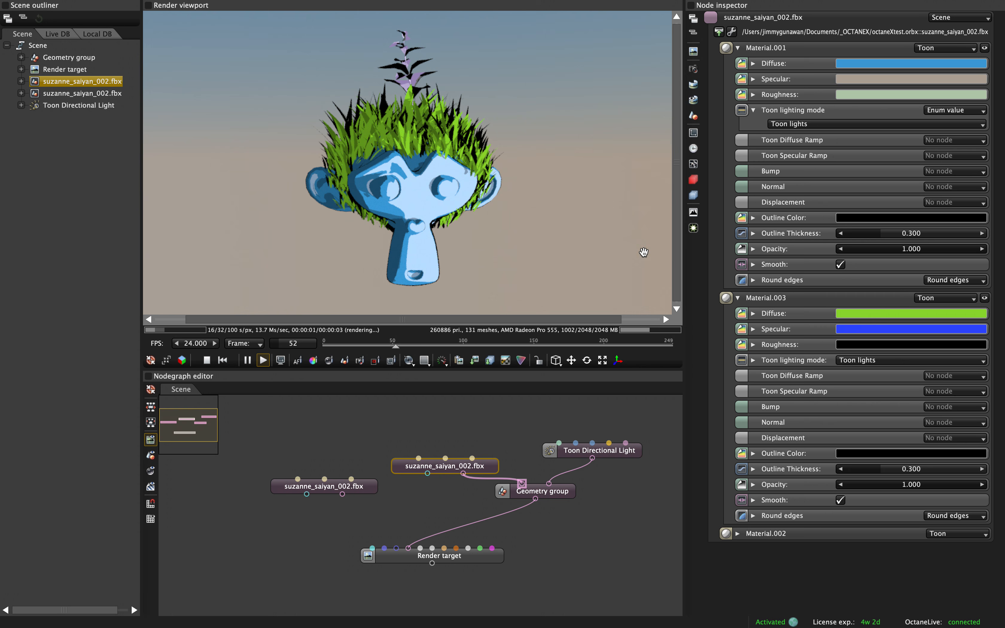
Set the outline thickness of Material.001 to about 0.524.
click(959, 49)
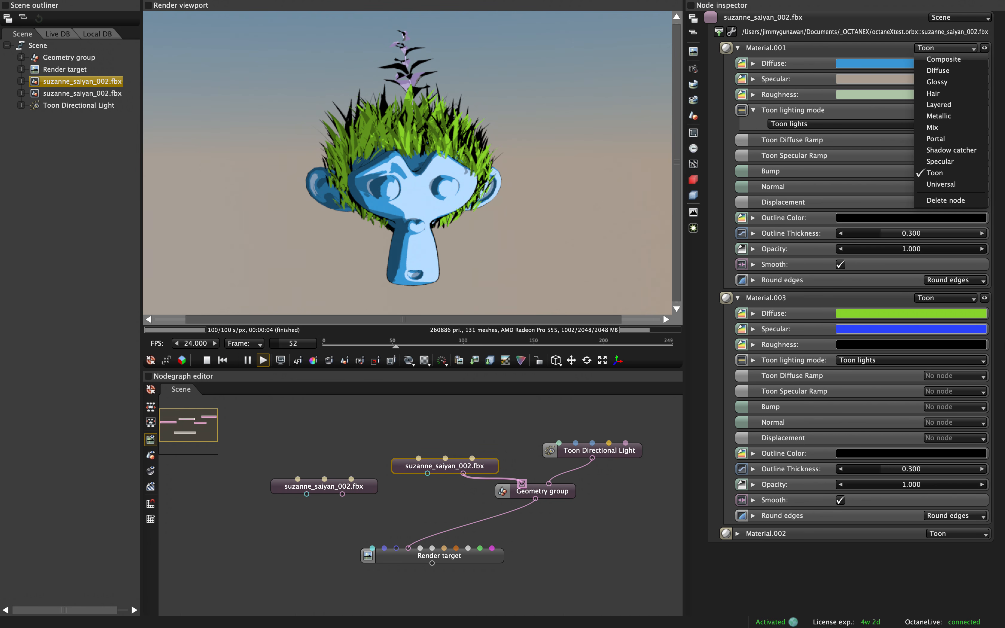
click(603, 224)
drag(544, 219, 526, 199)
scroll(527, 200, up, 1)
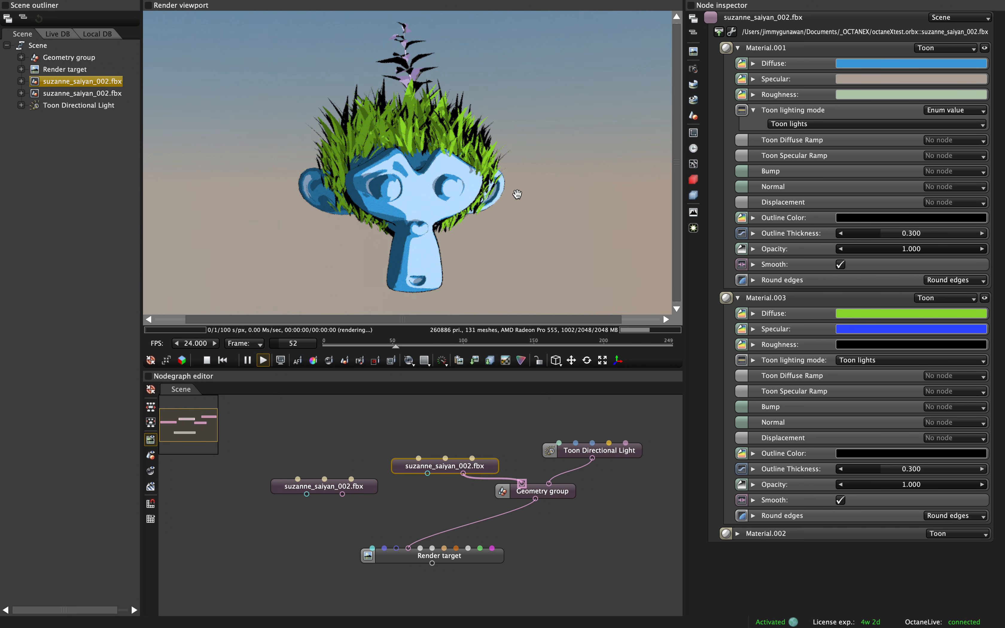
right_drag(516, 194, 515, 204)
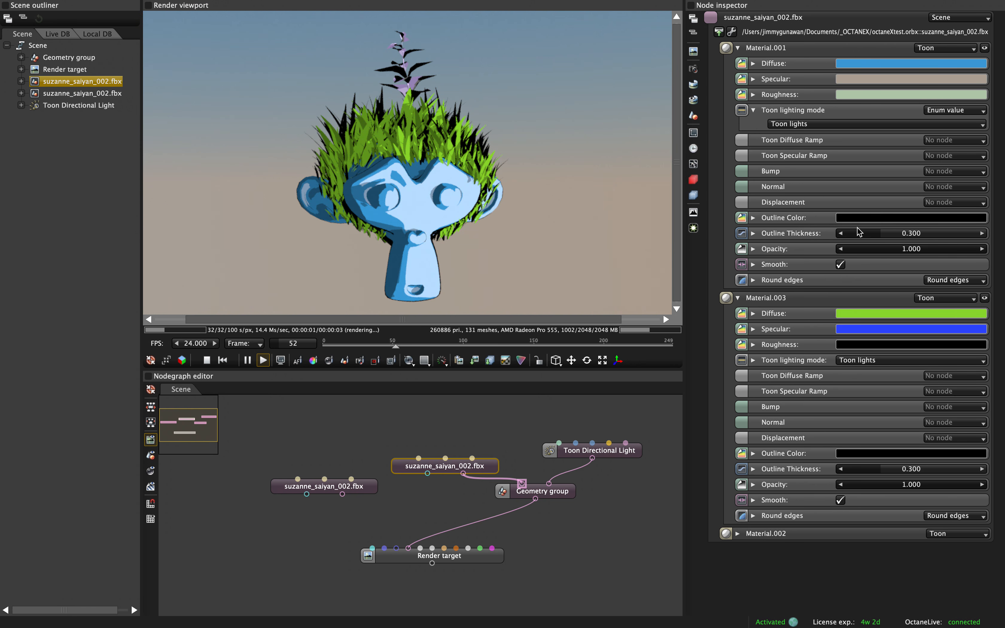
click(756, 219)
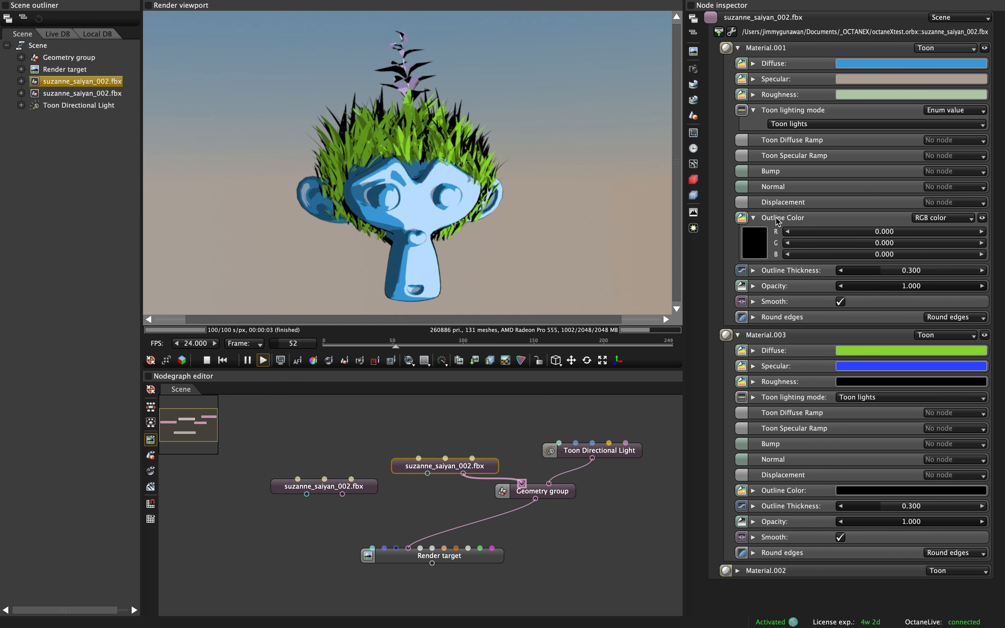
click(753, 219)
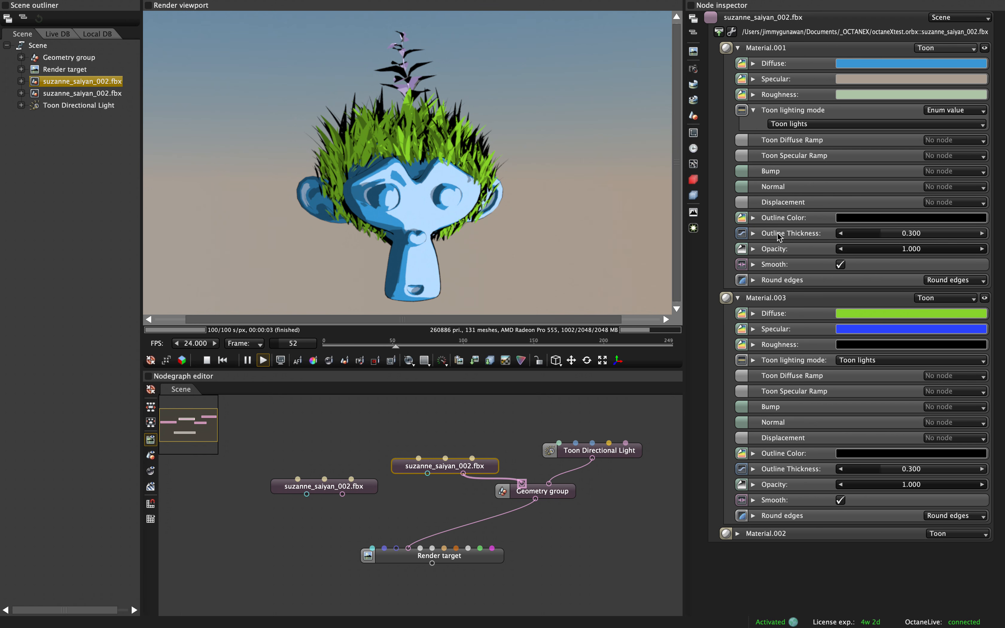
mouse_move(878, 235)
mouse_down()
mouse_move(917, 234)
mouse_move(864, 237)
mouse_up()
drag(908, 236, 934, 236)
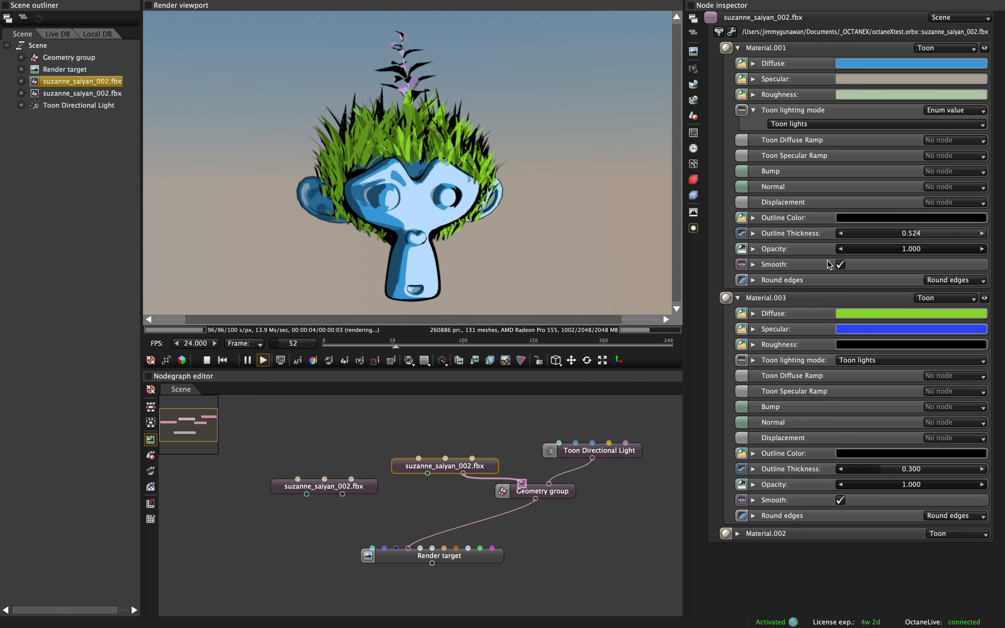
Set the diffuse colour of the duplicate's Material.002 to red and its outline thickness to 0.299.
click(737, 534)
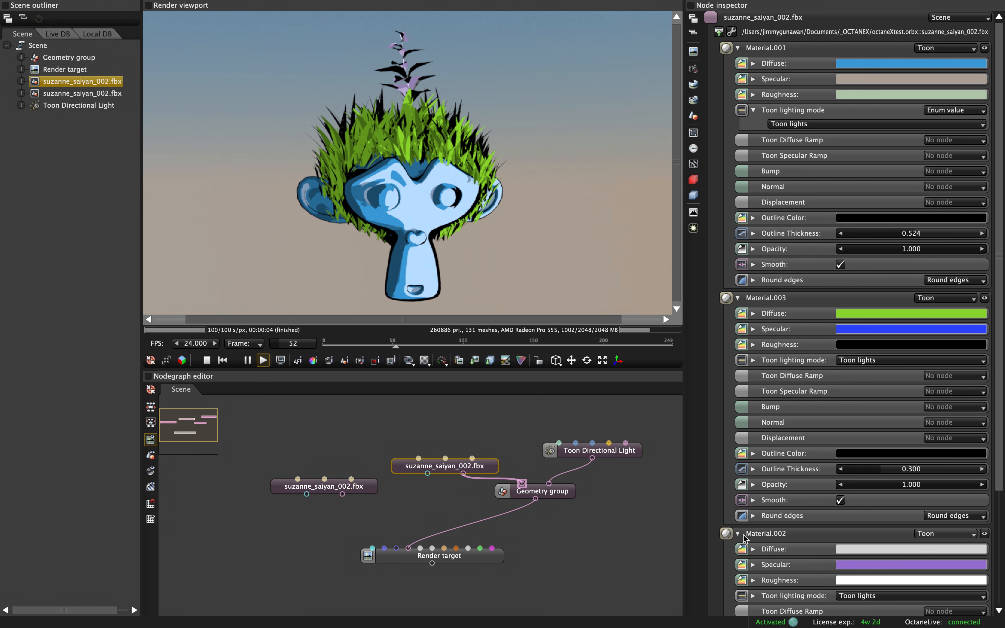
scroll(864, 544, down, 5)
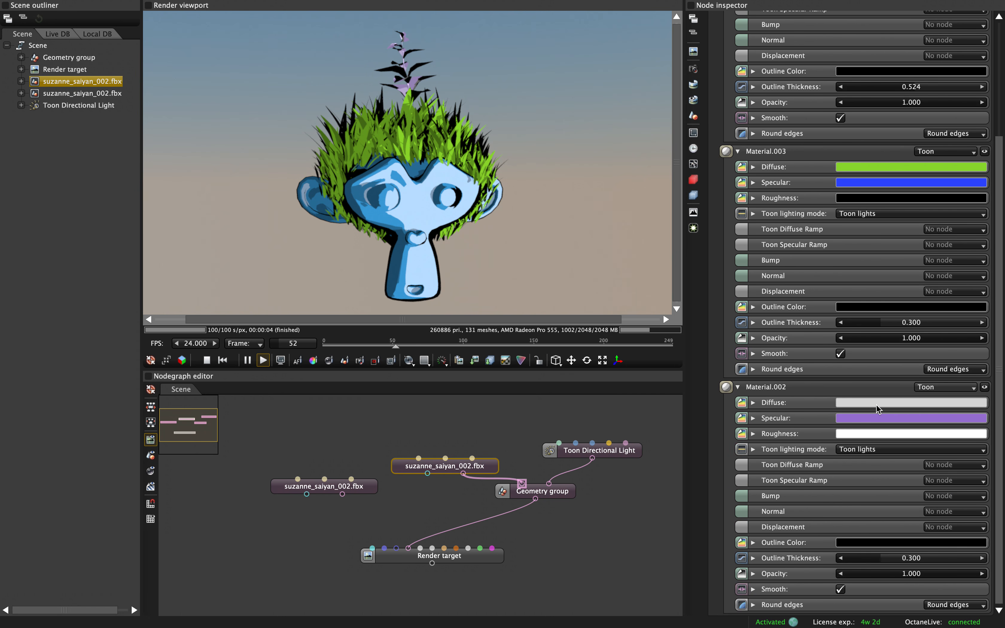
click(876, 405)
drag(759, 332, 730, 314)
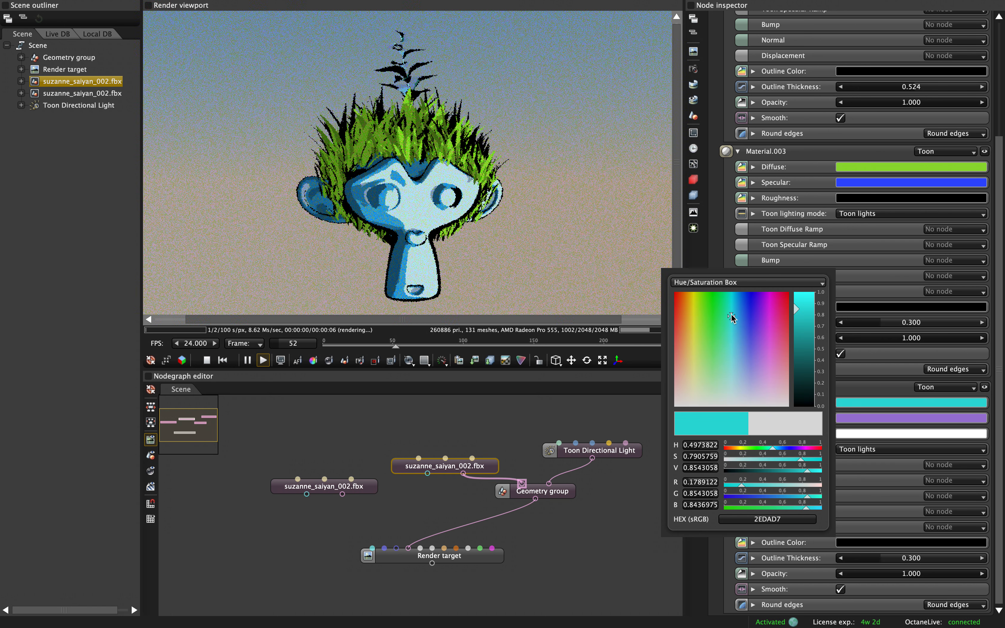
drag(805, 317, 786, 306)
drag(422, 120, 444, 102)
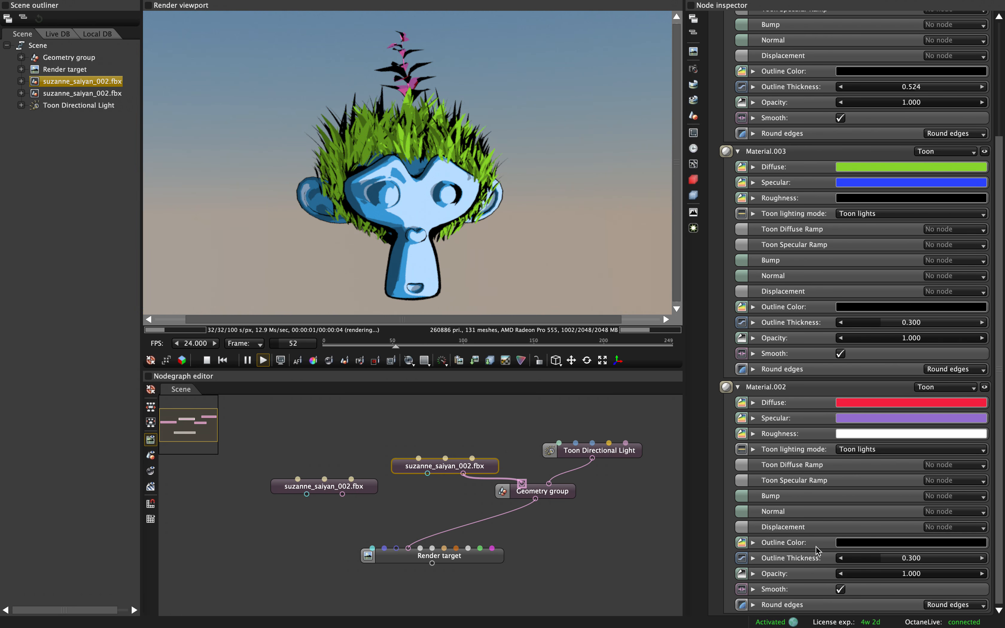
click(838, 555)
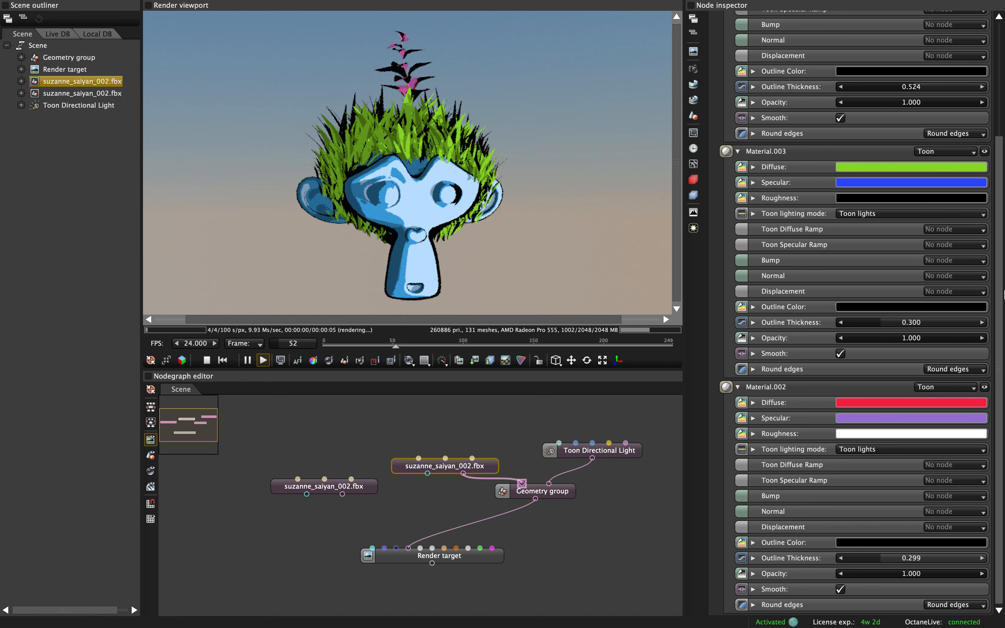
scroll(994, 129, up, 5)
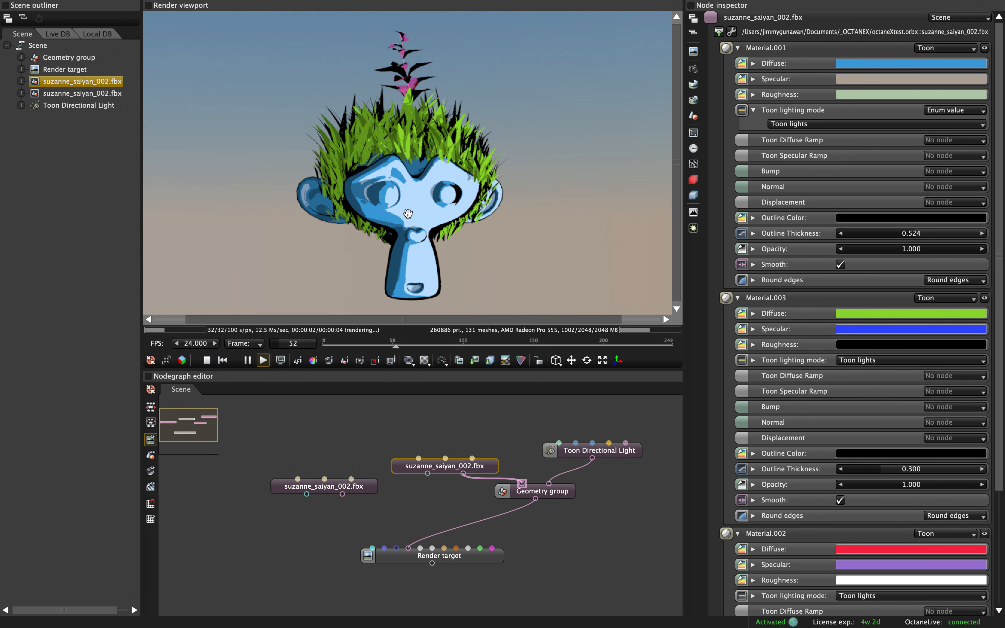
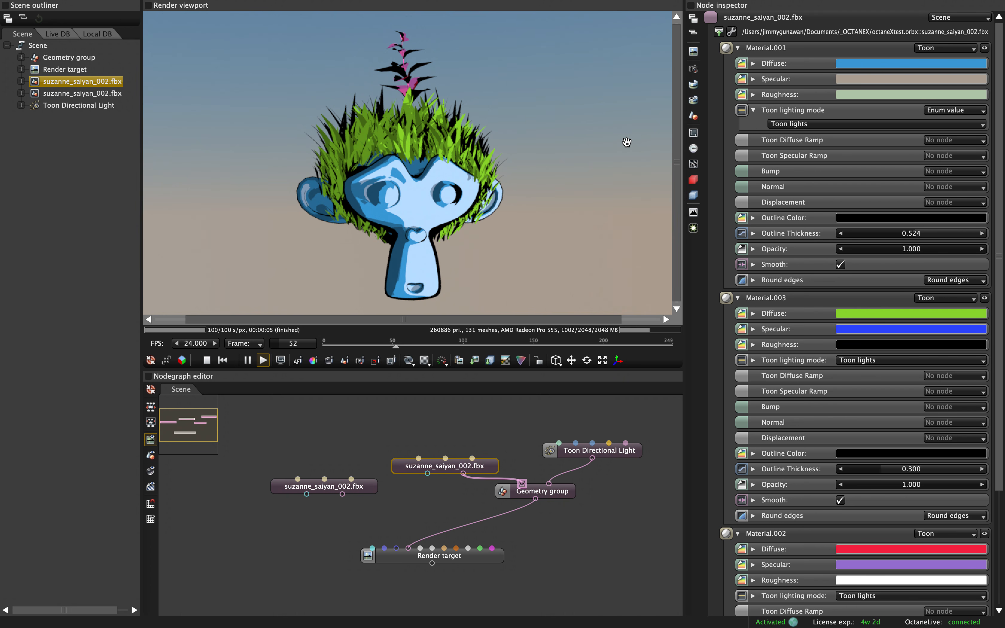
drag(620, 153, 538, 208)
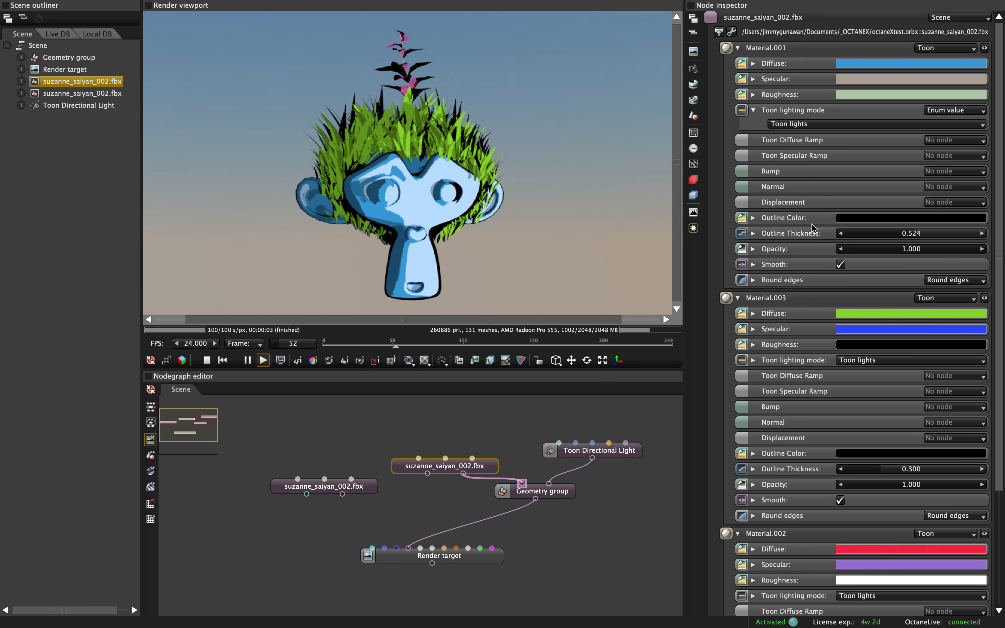
Set the sun direction of the Render target's daylight environment to about latitude -82.02 and longitude 129.71.
click(951, 19)
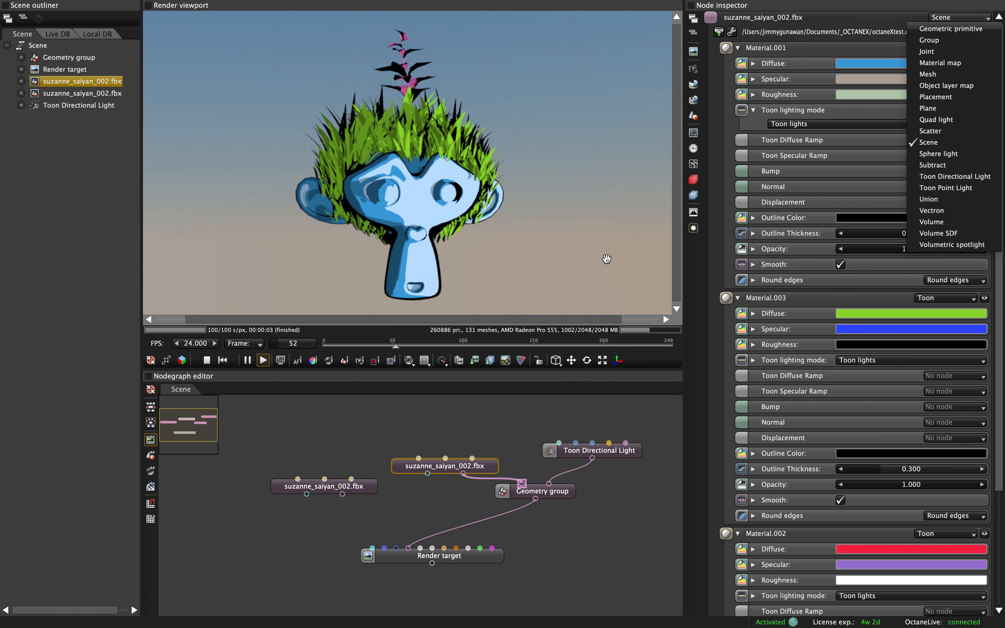
drag(481, 558, 507, 566)
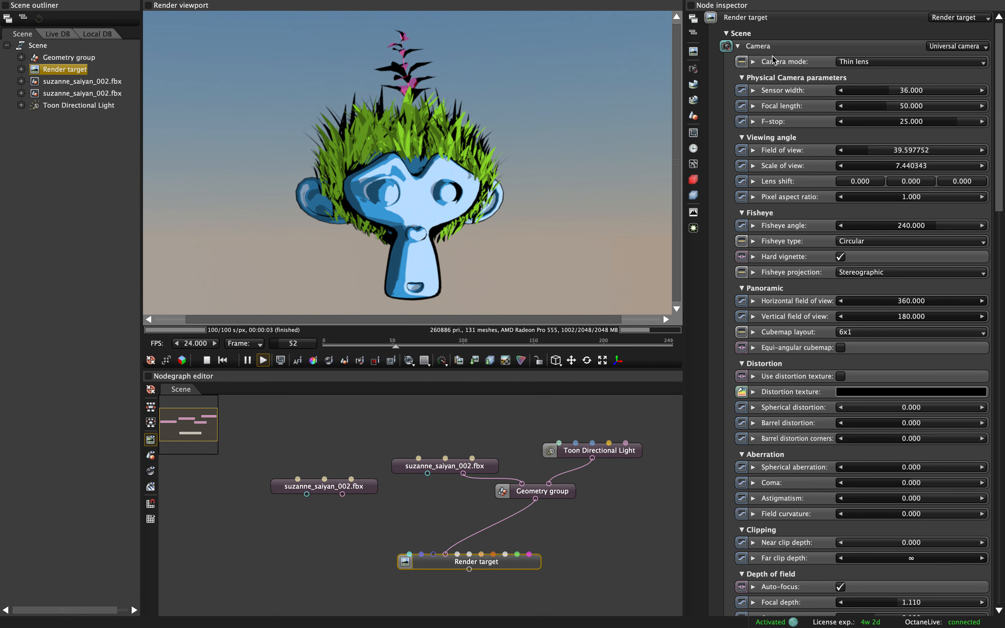
click(739, 46)
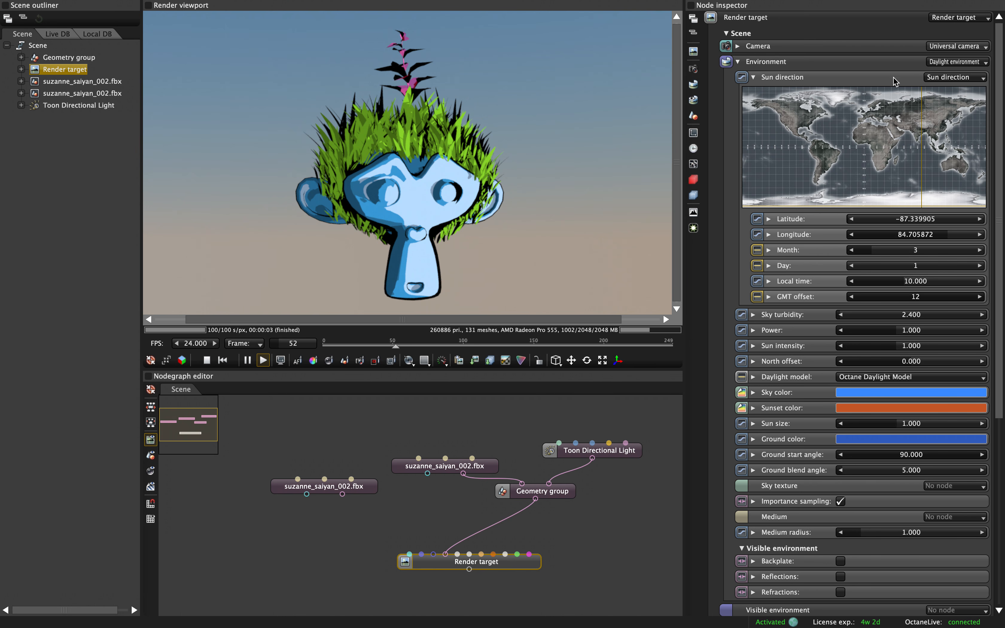
mouse_move(925, 142)
mouse_down()
mouse_move(915, 182)
mouse_move(957, 193)
mouse_up()
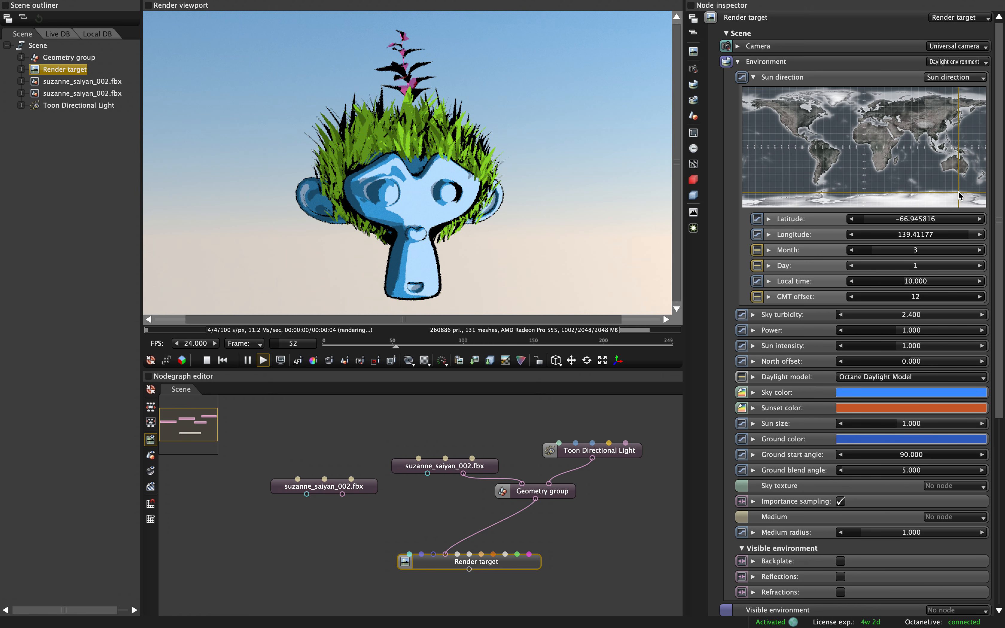
mouse_move(886, 192)
mouse_down()
mouse_move(963, 189)
mouse_move(961, 201)
mouse_move(930, 204)
mouse_move(953, 205)
mouse_up()
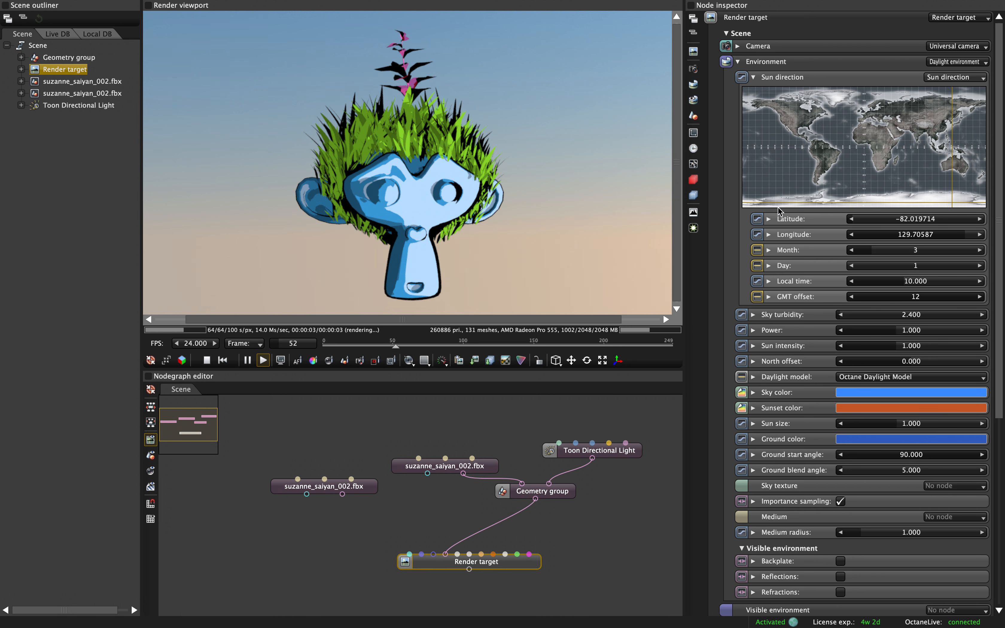
click(738, 62)
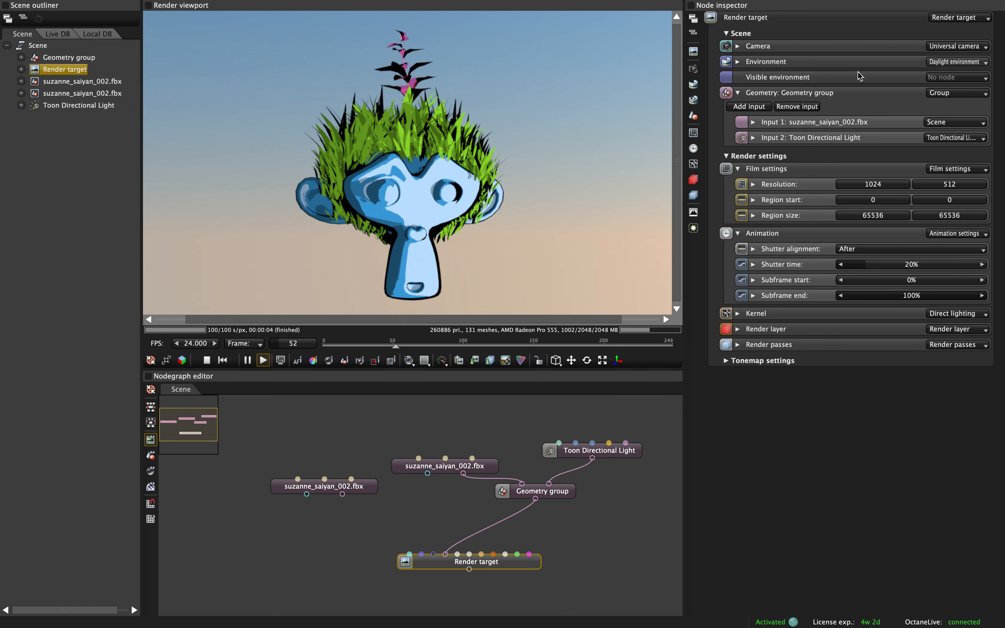
Try a Texture environment with a Turbulence texture as the Render target's visible environment, and delete it again.
click(949, 80)
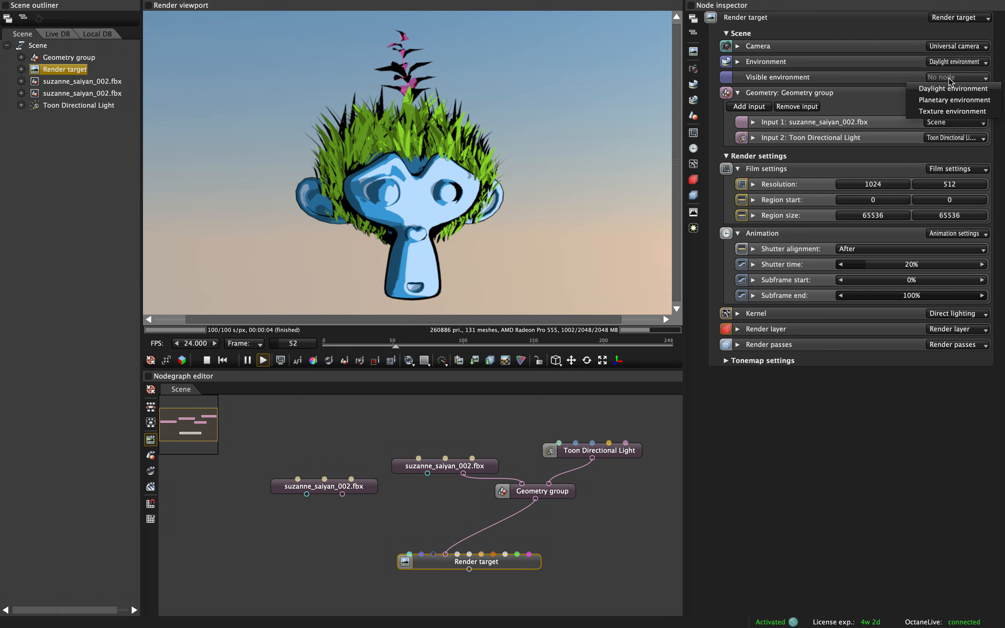
click(947, 111)
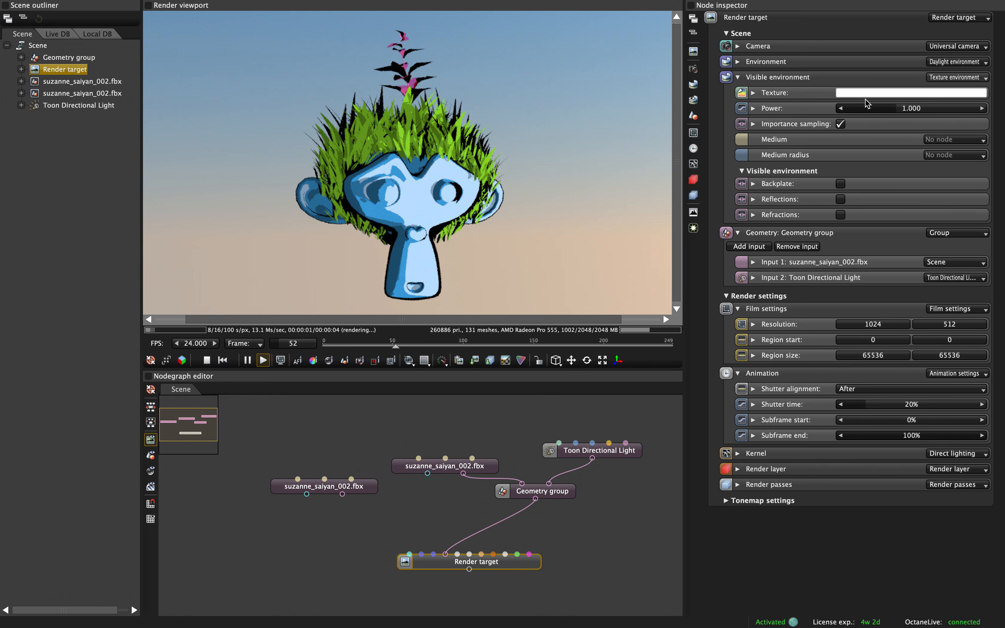
click(752, 93)
click(935, 93)
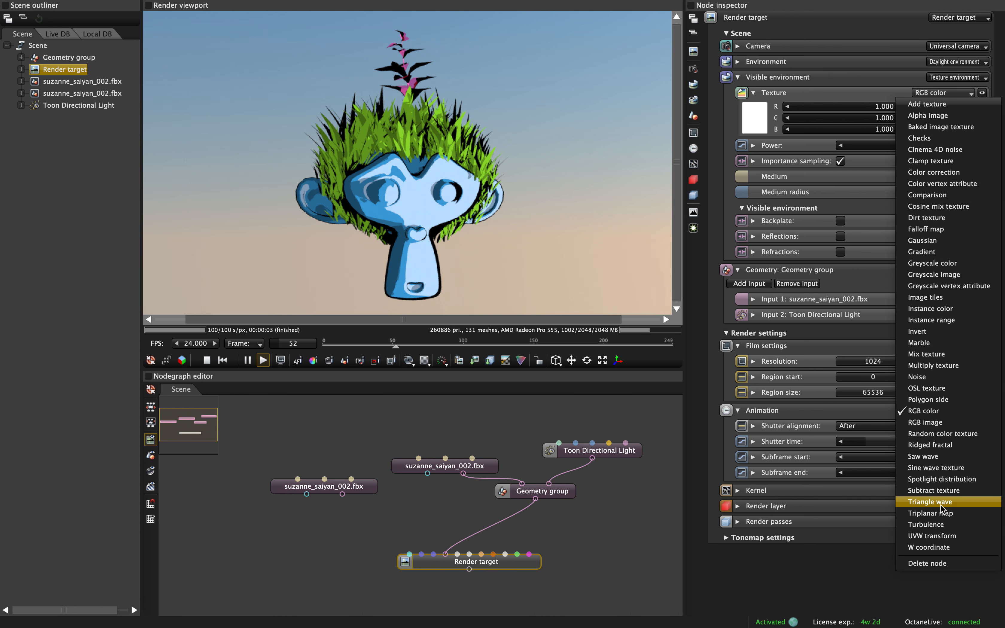
click(930, 525)
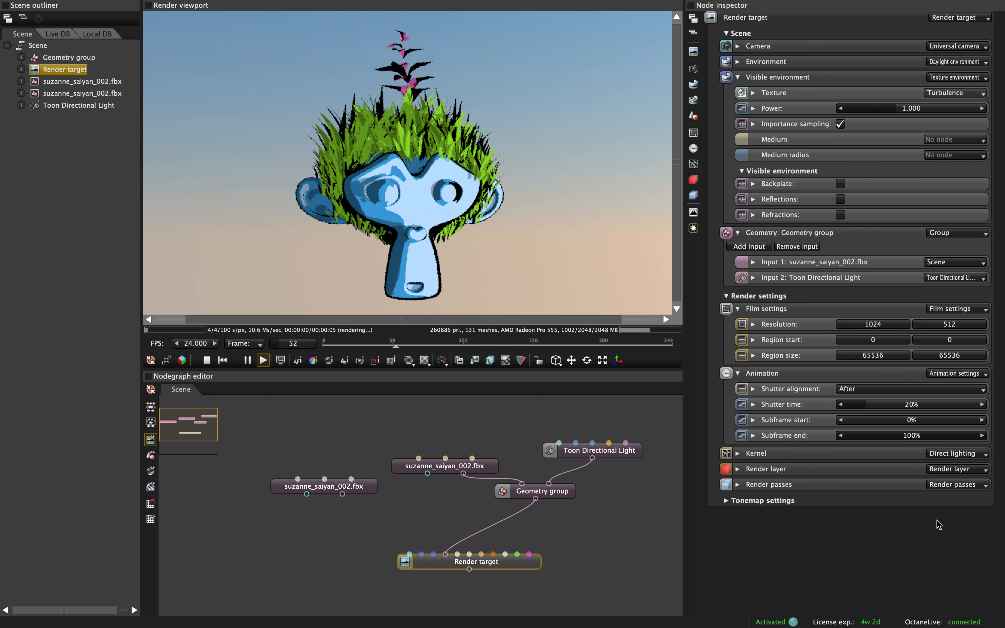
click(947, 79)
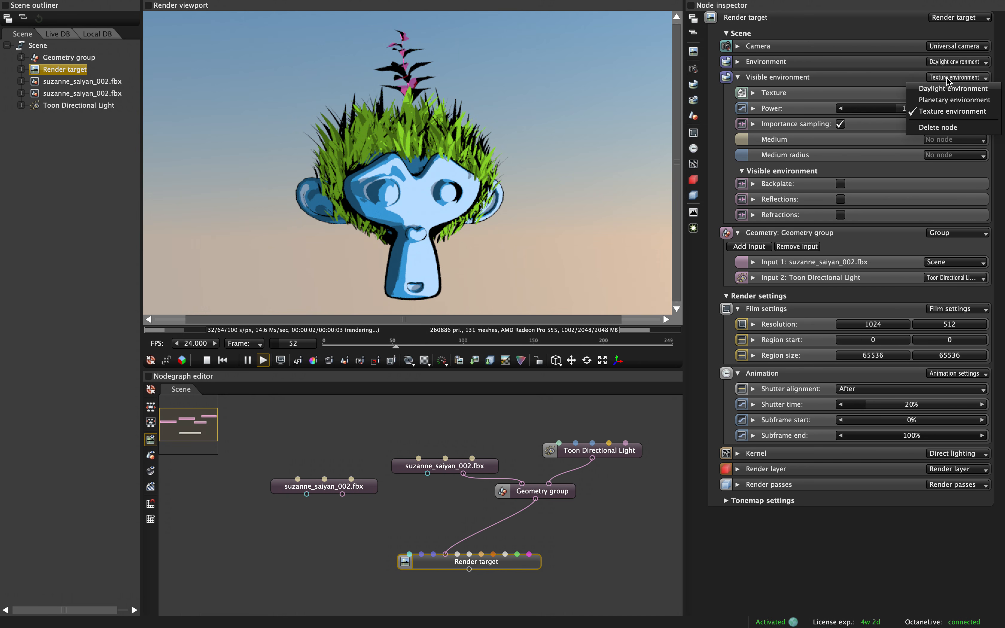
click(930, 129)
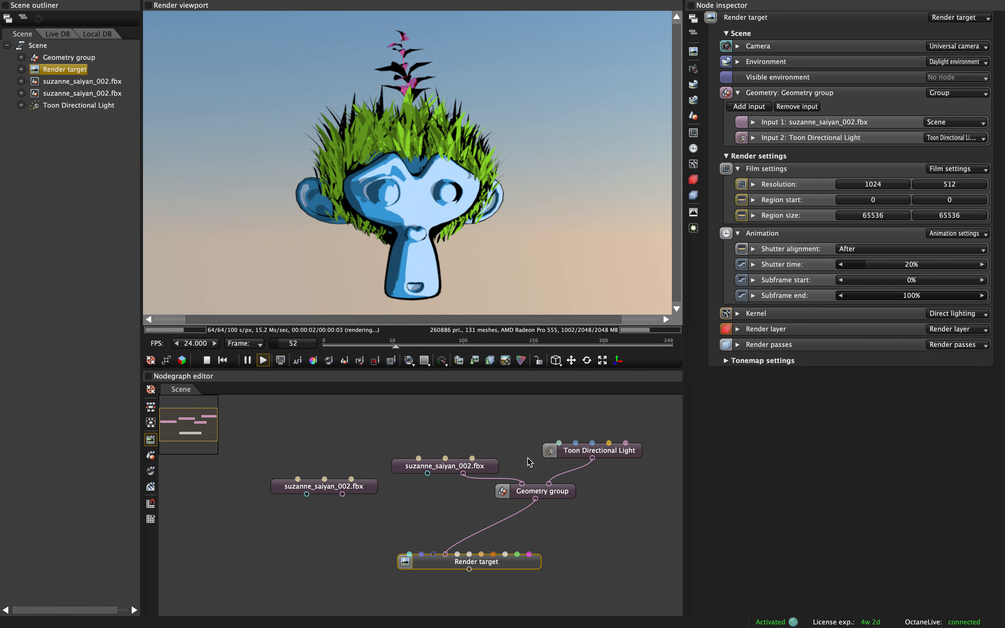
Set the specular colour of the duplicate FBX's Material.001 to green, 2BB639.
click(560, 451)
click(483, 467)
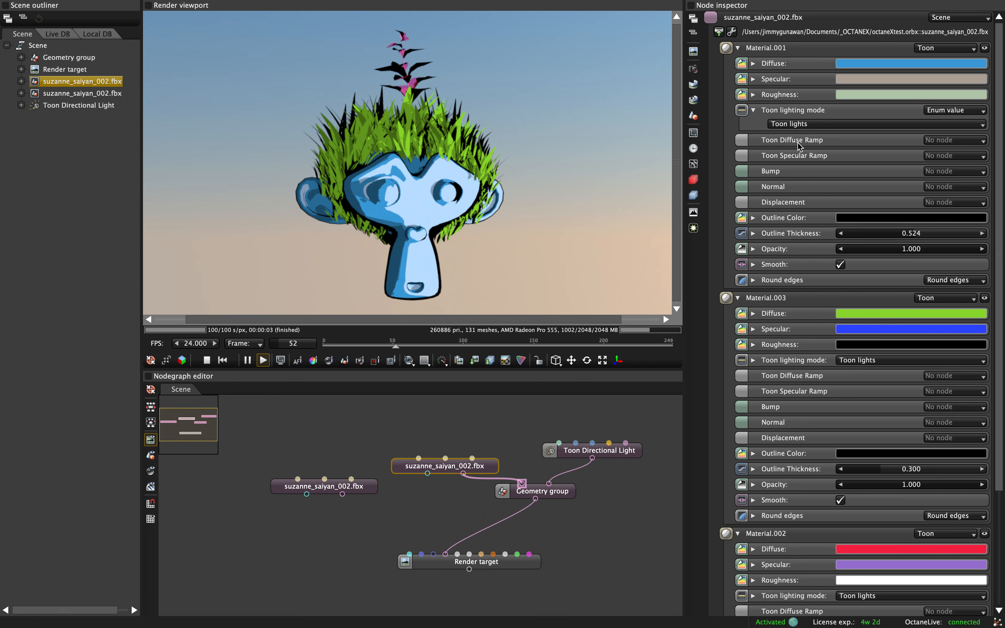
click(857, 78)
mouse_move(754, 105)
mouse_down()
mouse_move(741, 96)
mouse_move(791, 41)
mouse_move(699, 70)
mouse_move(714, 65)
mouse_up()
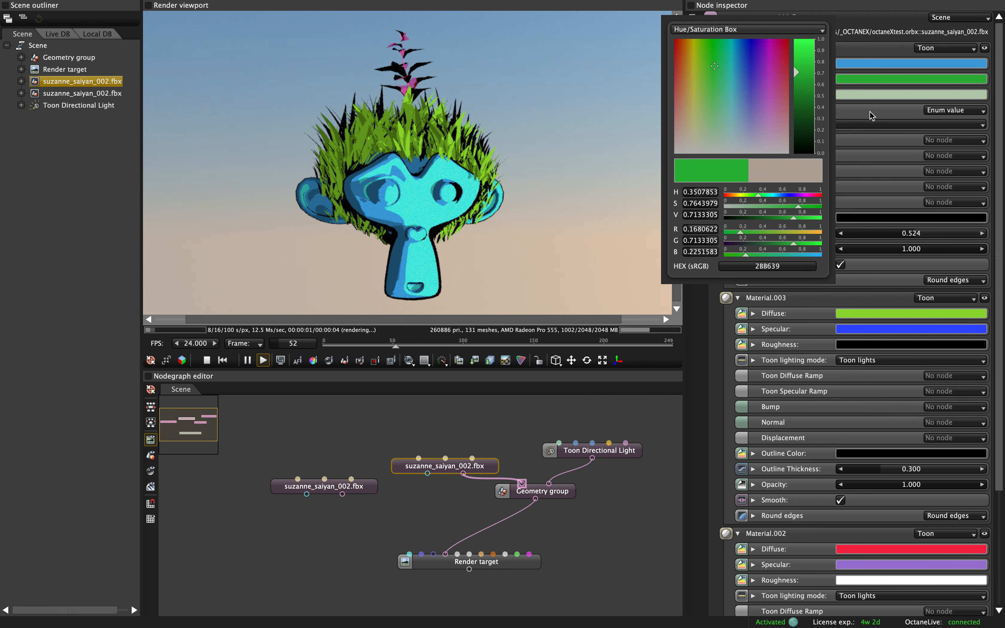
Set the roughness colour of Material.001 to yellow-green, with RGB values of about 0.379, 0.615 and 0.058.
click(752, 95)
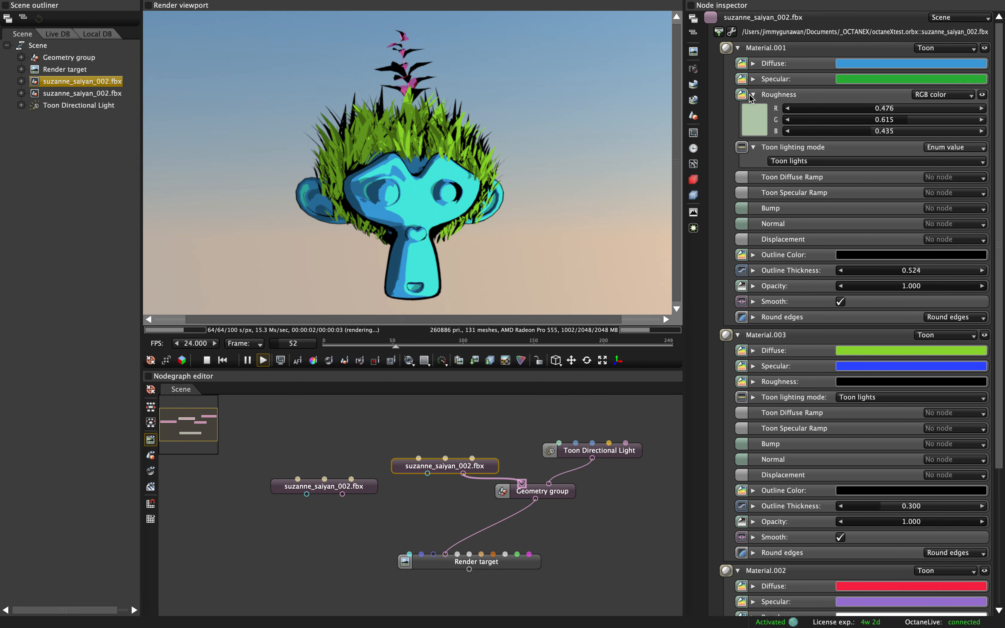
click(754, 120)
mouse_move(799, 74)
mouse_down()
mouse_move(827, 73)
mouse_move(801, 78)
mouse_up()
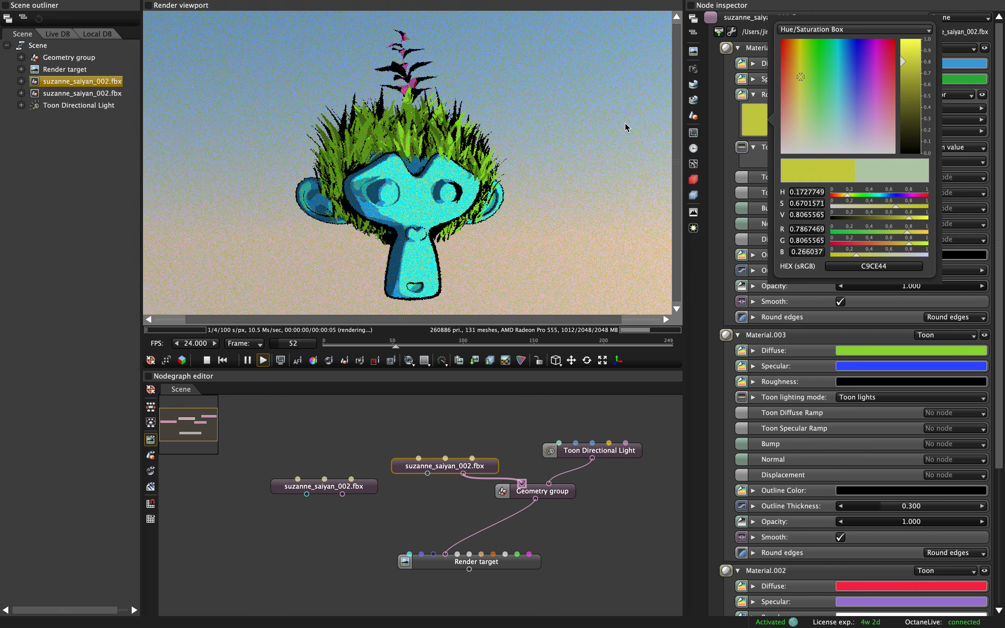
click(643, 125)
click(860, 108)
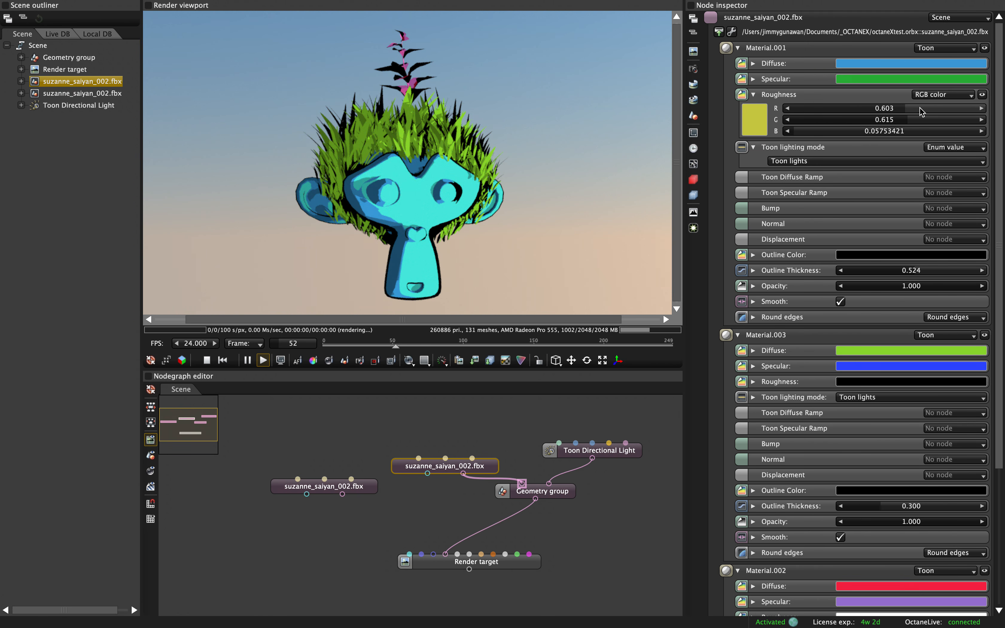
click(932, 94)
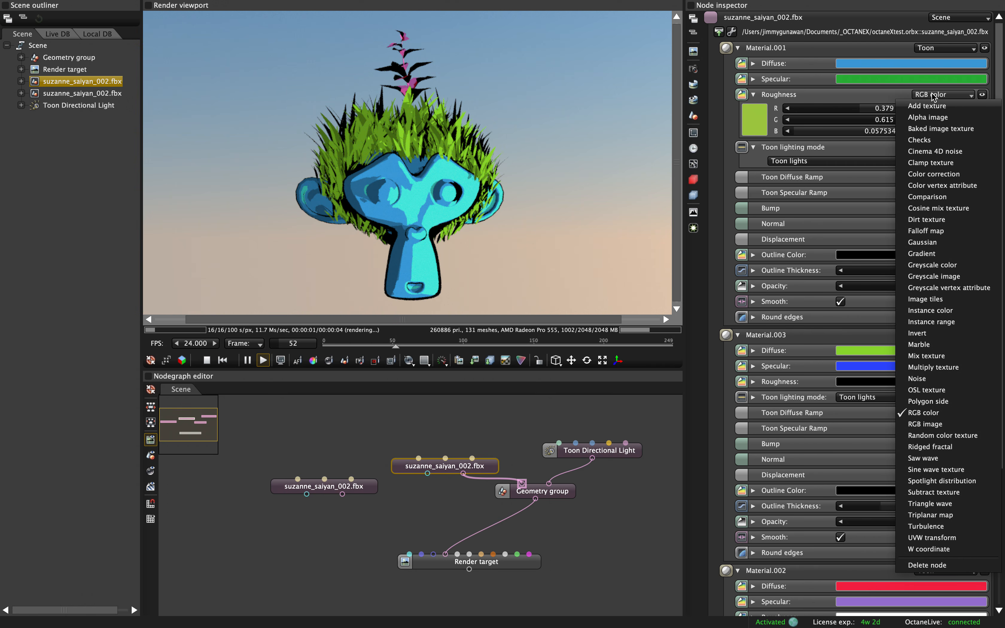
click(931, 95)
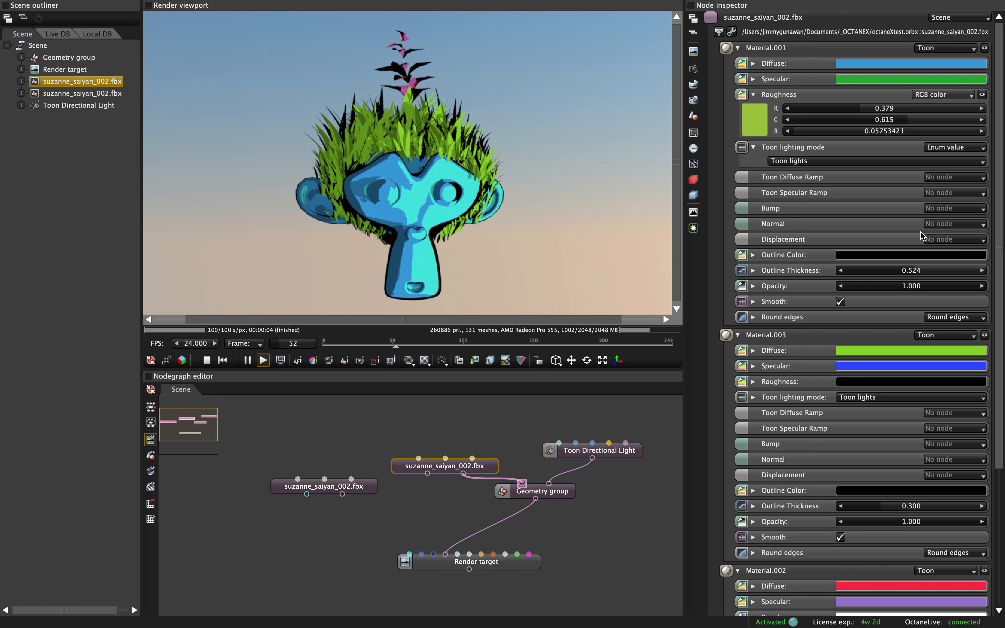
Assign a Noise texture to the Normal channel of Material.001 and frame the face closer.
scroll(579, 157, up, 5)
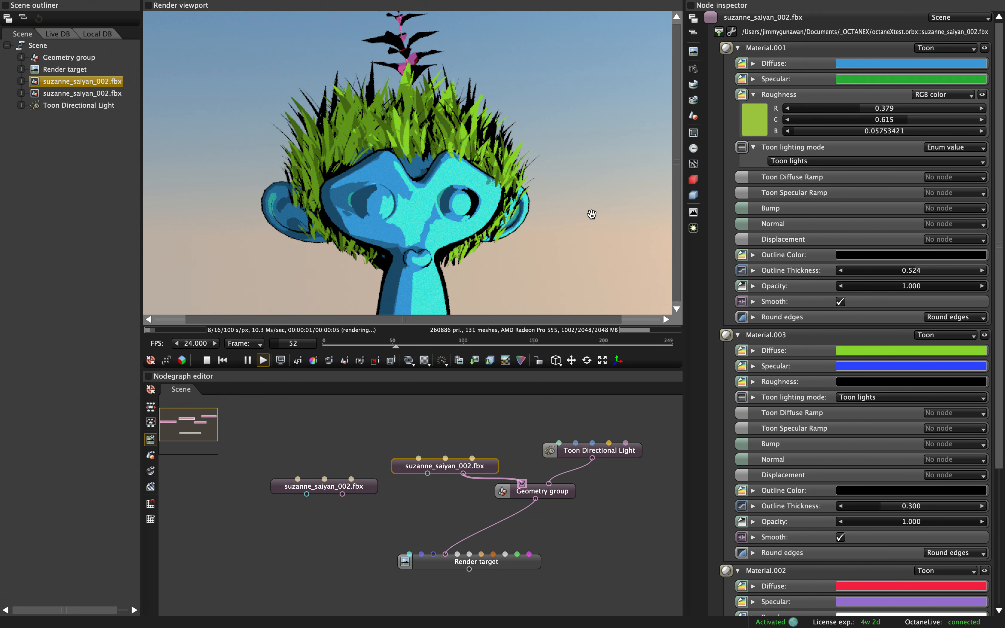
click(948, 226)
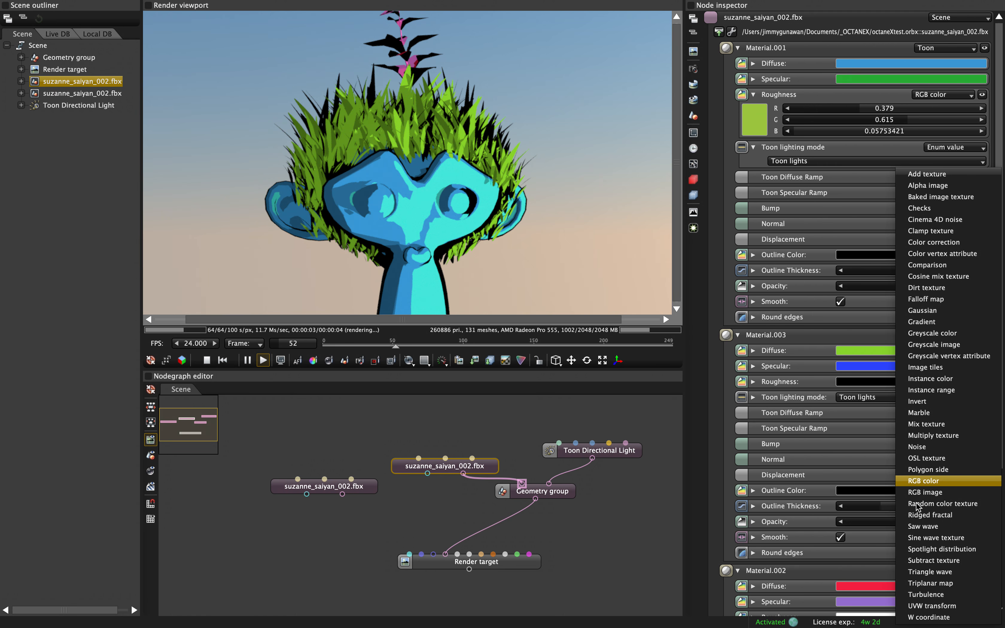
click(927, 448)
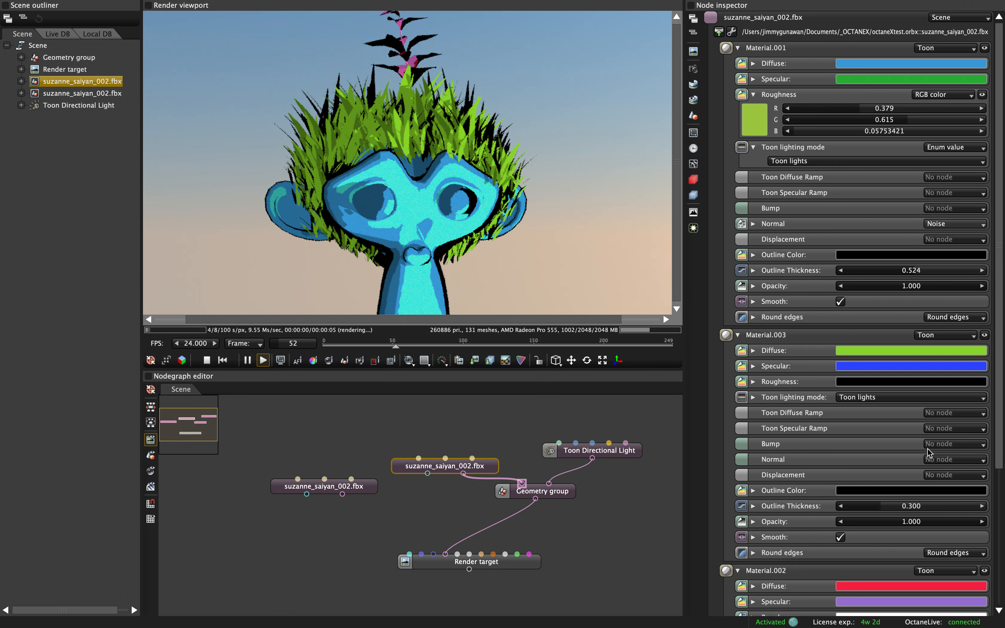
mouse_move(426, 265)
mouse_down()
mouse_move(432, 231)
mouse_move(434, 243)
mouse_move(415, 227)
mouse_move(423, 237)
mouse_move(407, 263)
mouse_up()
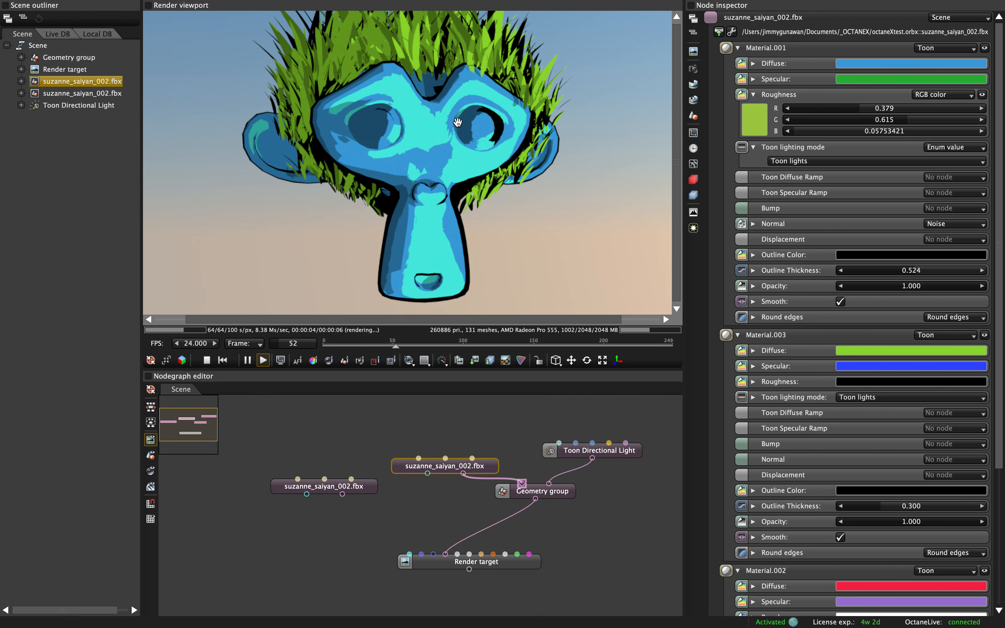
Set the Normal channel's noise texture to 2 octaves and the Turbulence noise type.
click(752, 224)
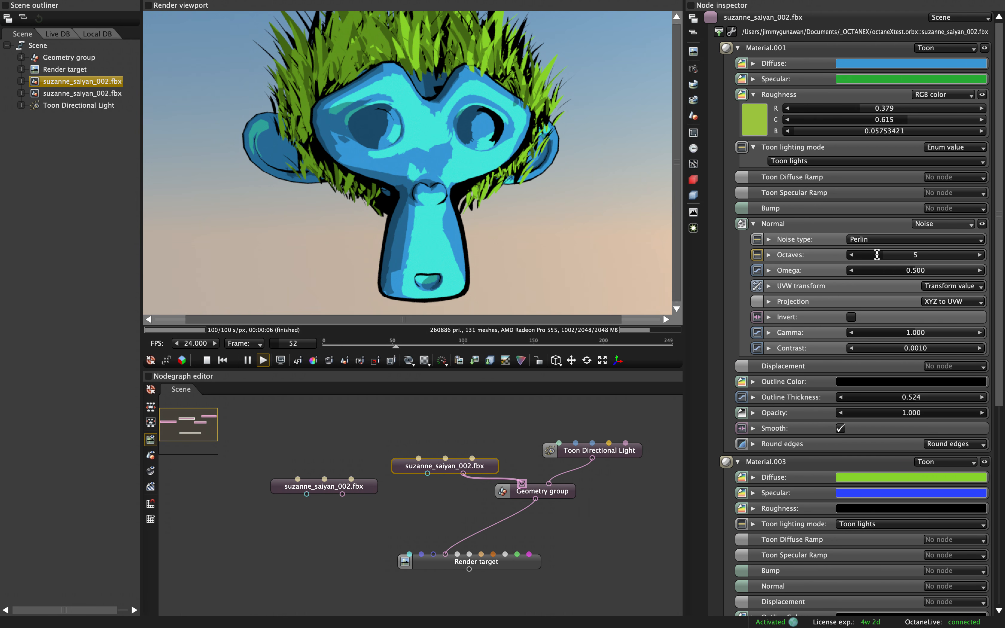
drag(873, 256, 863, 259)
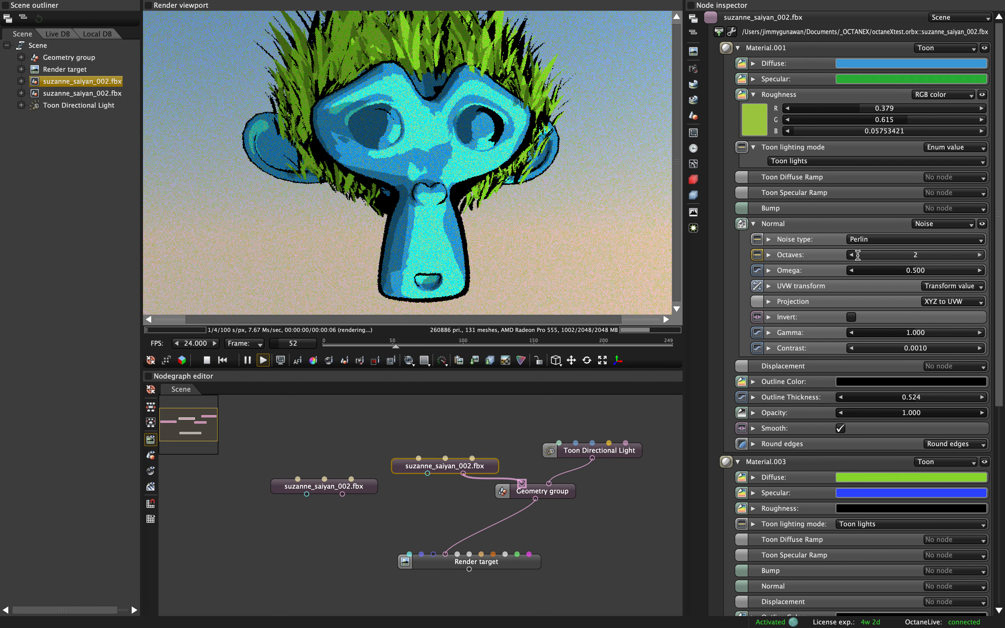
click(887, 332)
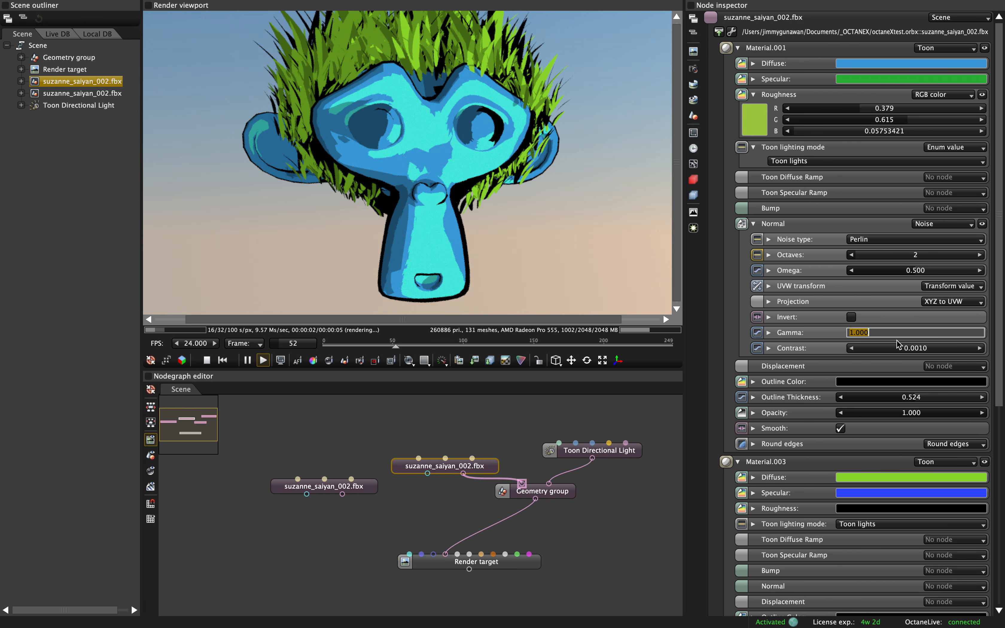
click(875, 240)
click(882, 269)
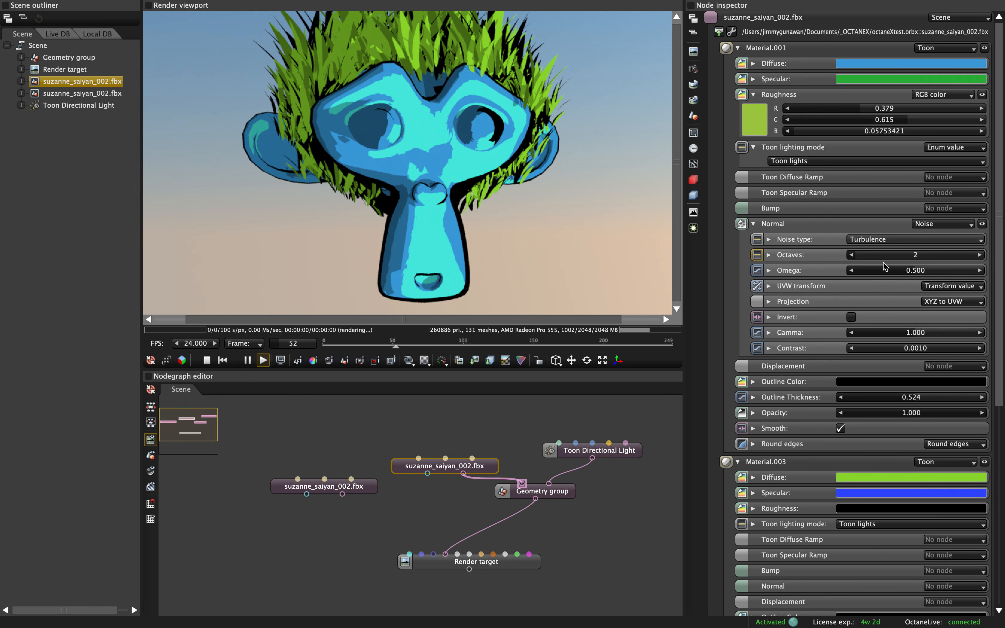
Try the Circular and Chips noise types on Material.001's Normal texture, and settle on Perlin.
click(886, 241)
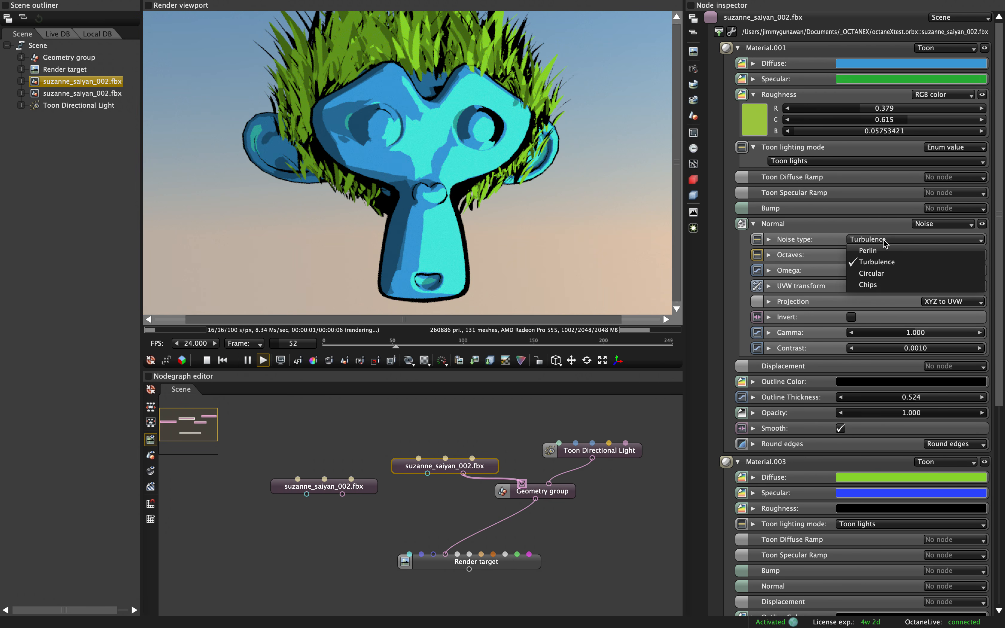
click(882, 278)
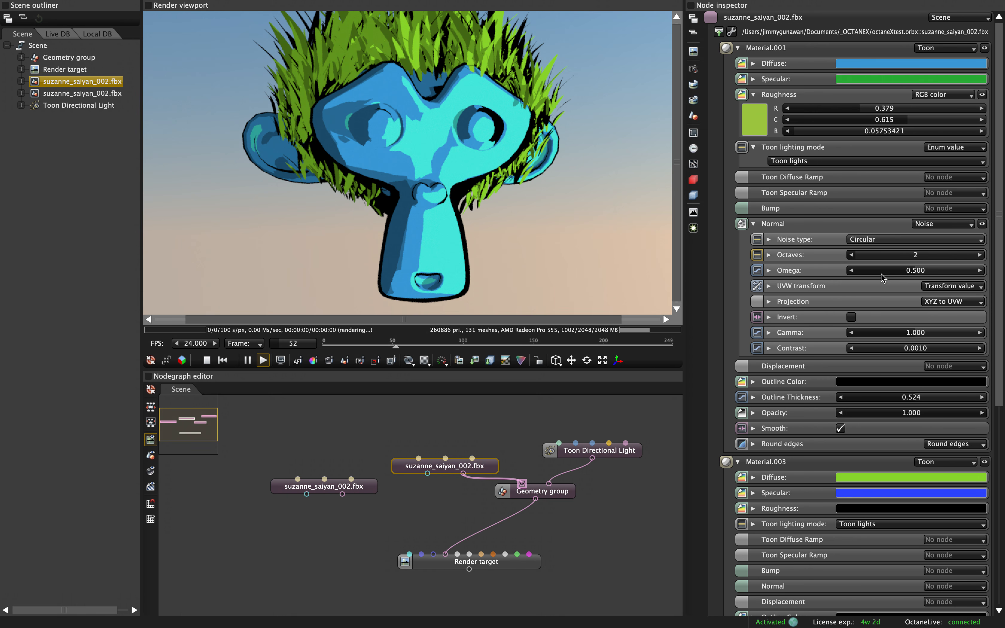
click(873, 245)
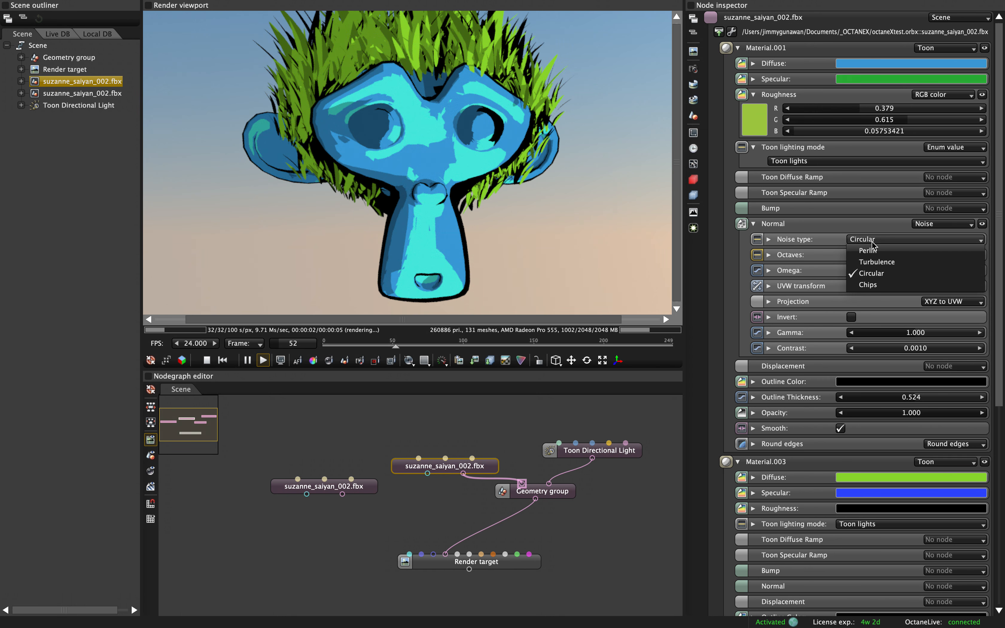
click(871, 285)
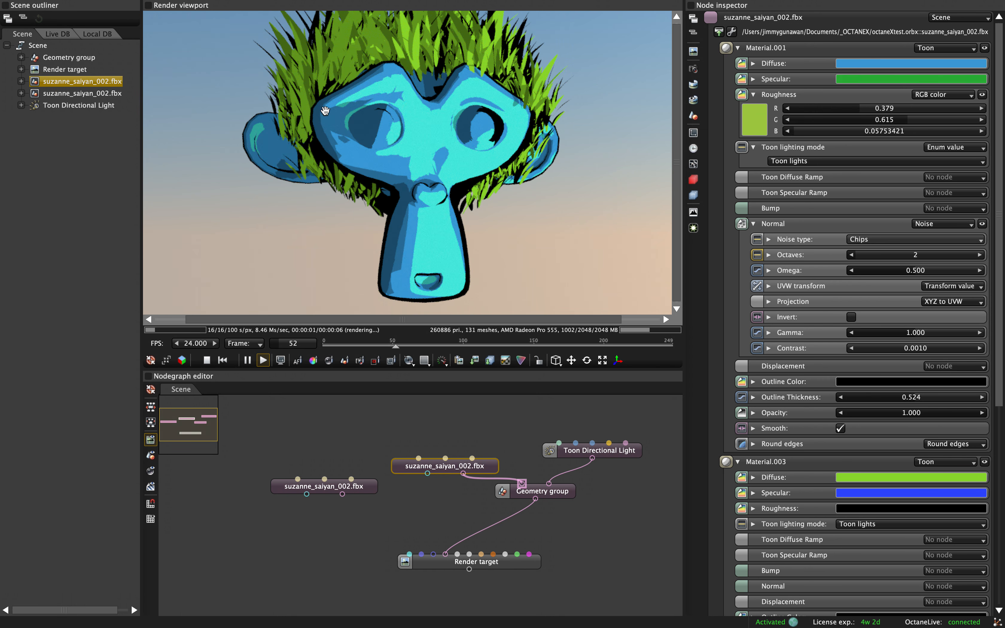
click(855, 238)
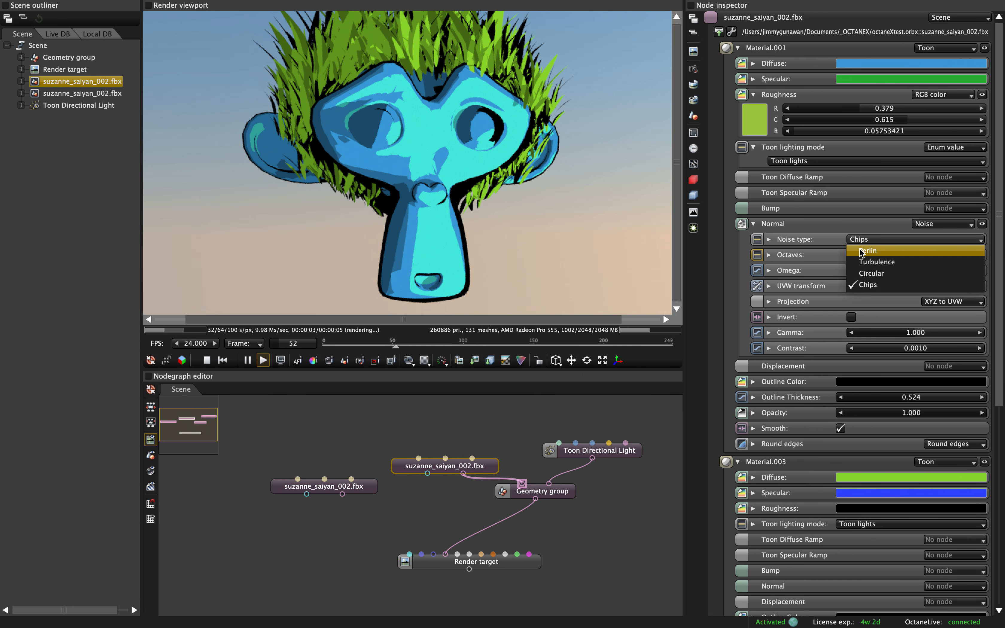
click(872, 250)
drag(489, 179, 452, 169)
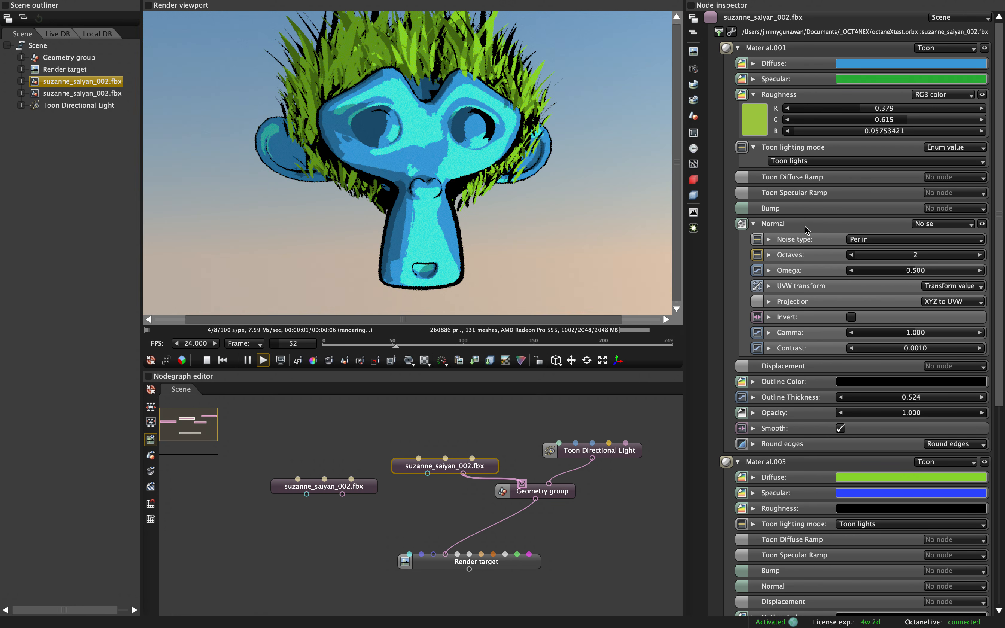
Try a Turbulence texture in Material.001's Bump channel and expand its settings.
click(754, 224)
click(934, 209)
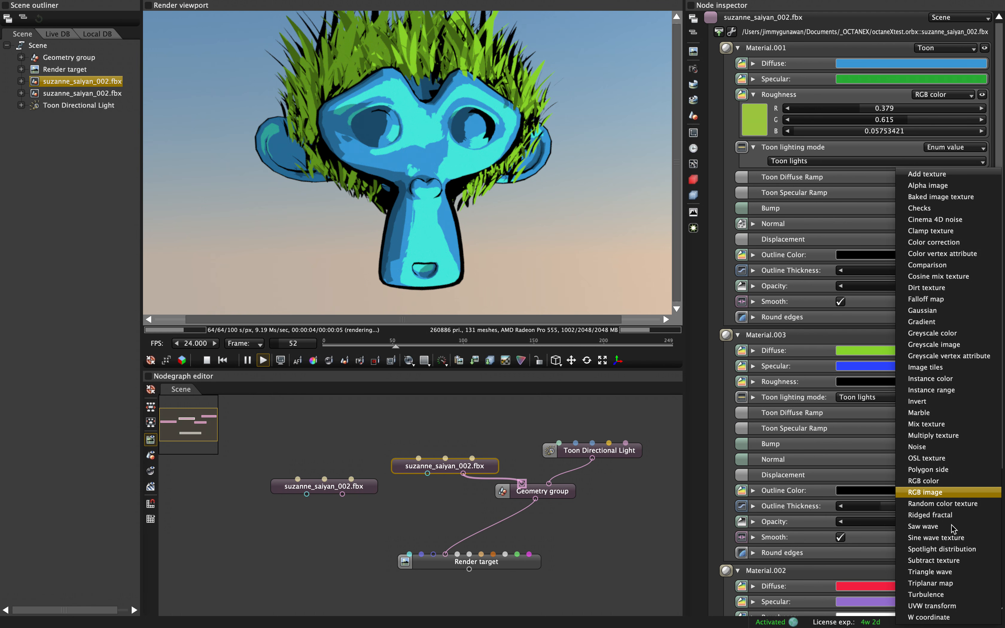
click(926, 595)
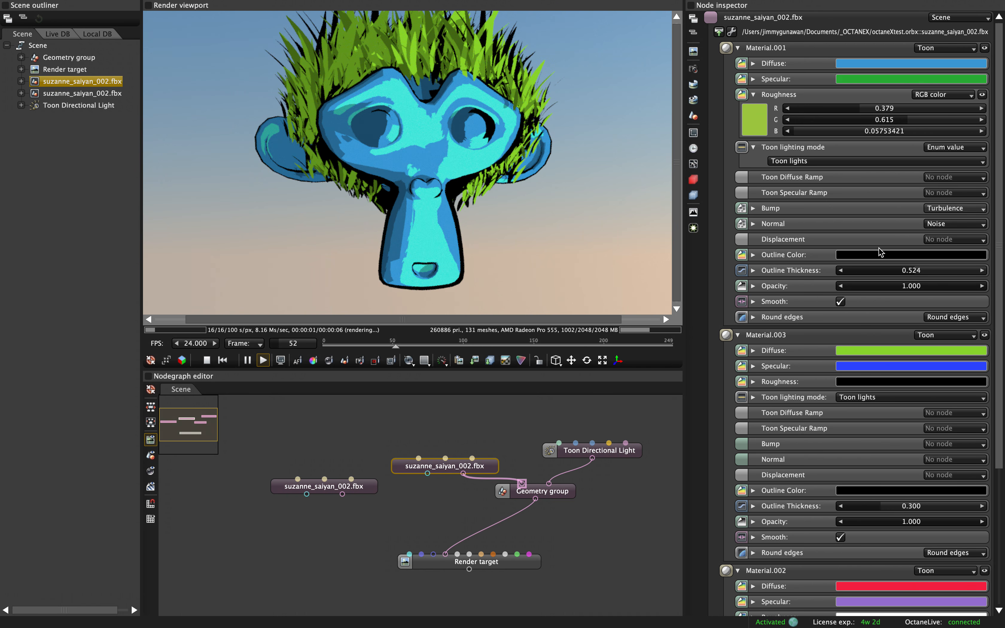
click(753, 208)
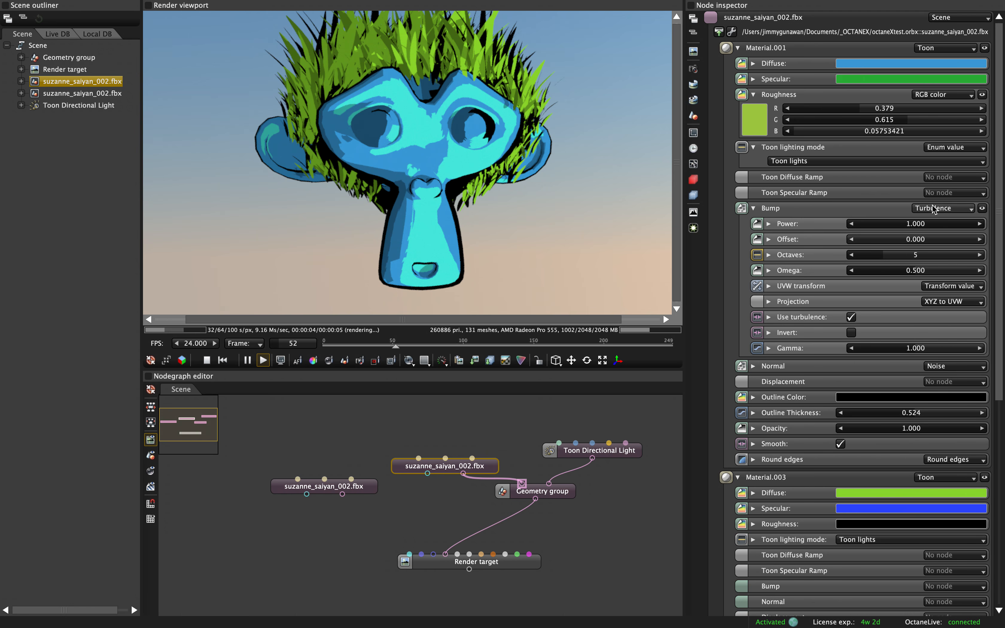
Try a Marble texture in Material.001's Bump channel and view the face from a slightly different angle.
click(939, 208)
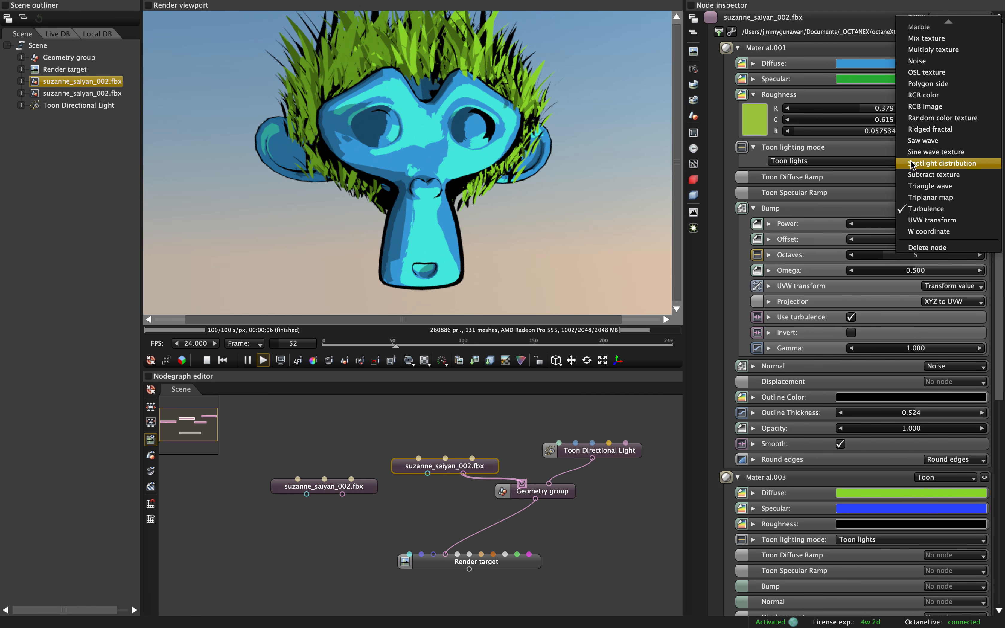
scroll(928, 116, up, 5)
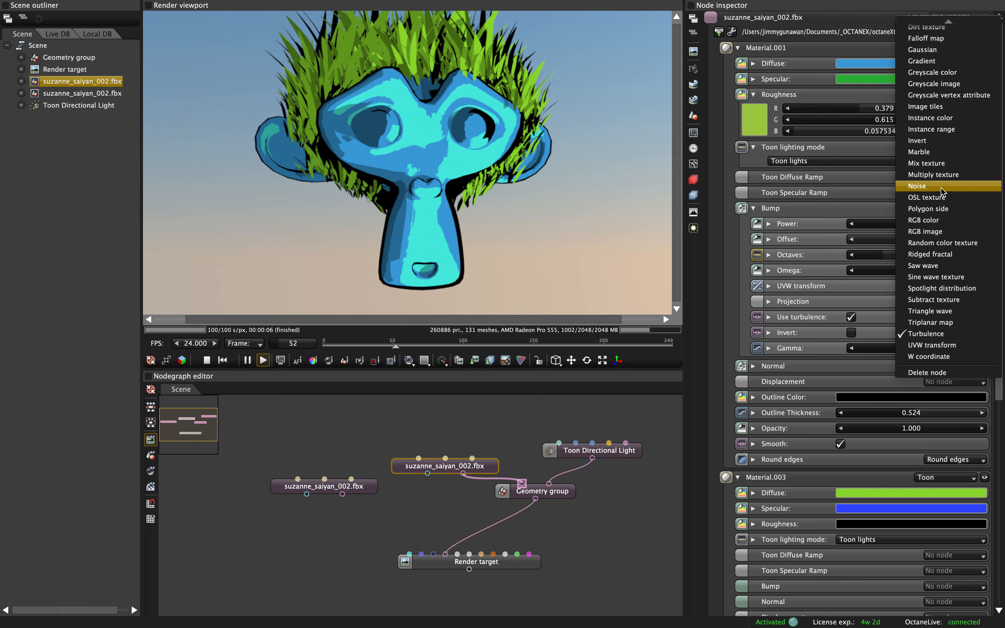
click(933, 154)
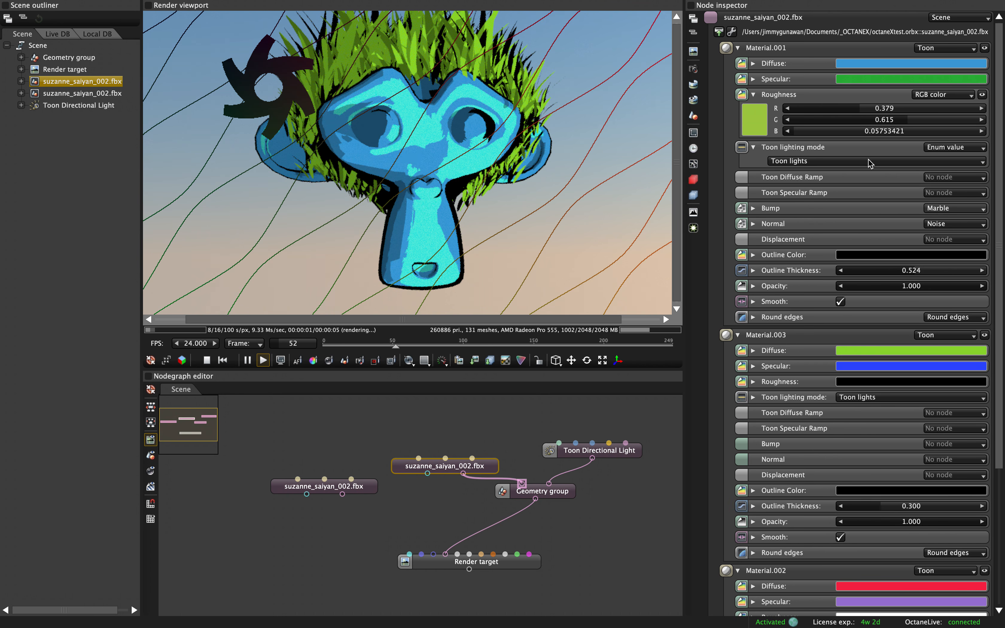
drag(486, 165, 456, 181)
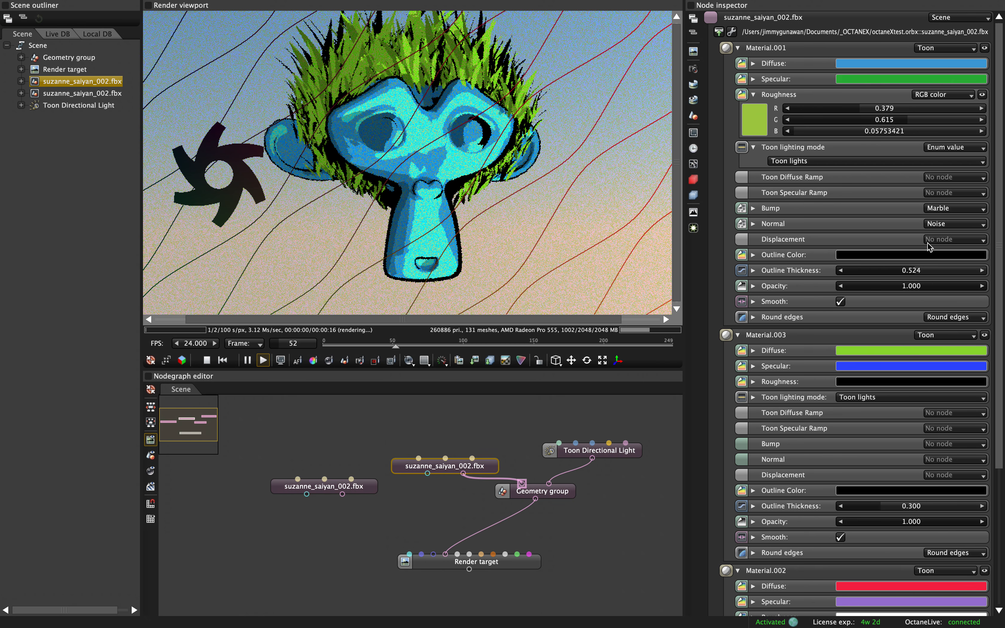
Try a Dirt texture in Material.001's Bump channel, and delete the Bump texture node.
click(956, 209)
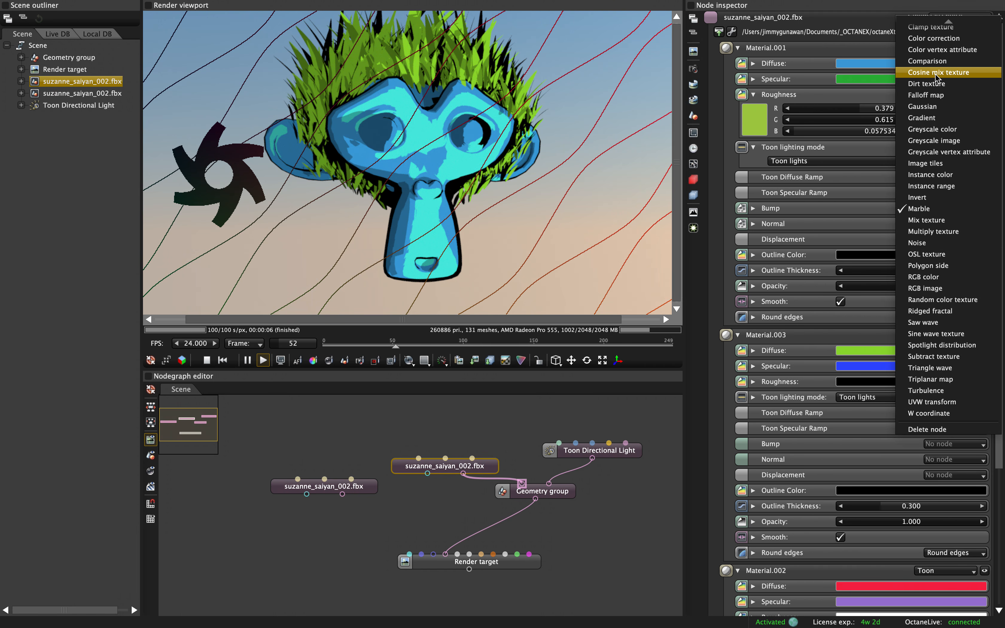
click(935, 84)
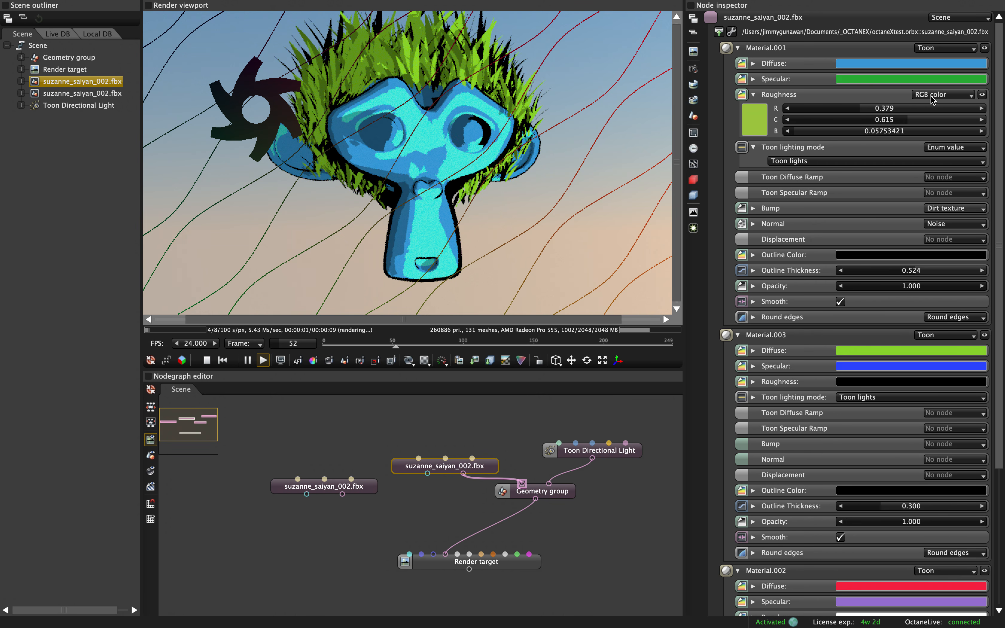
click(944, 148)
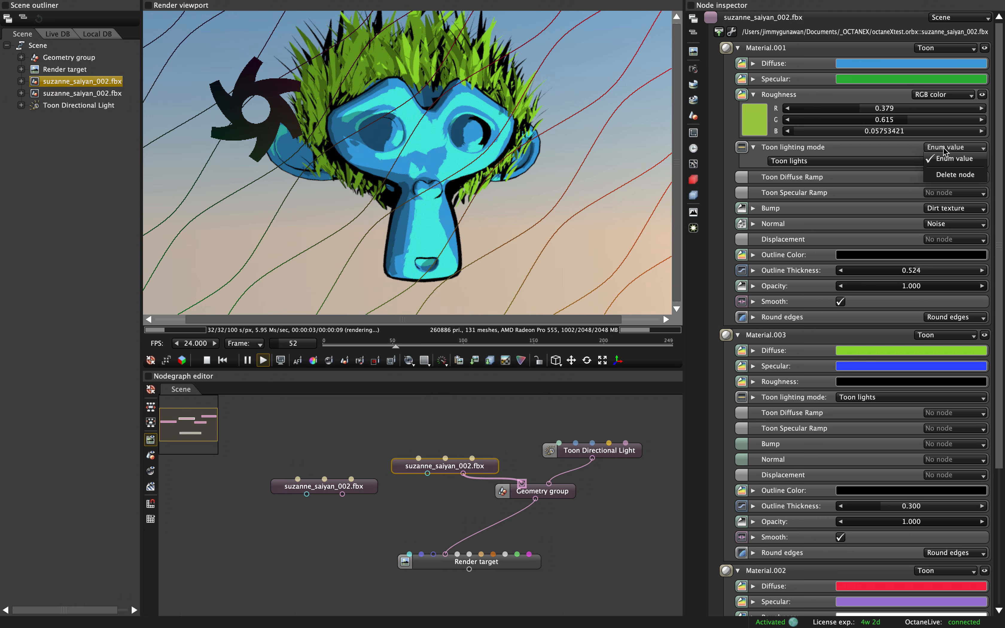
click(829, 183)
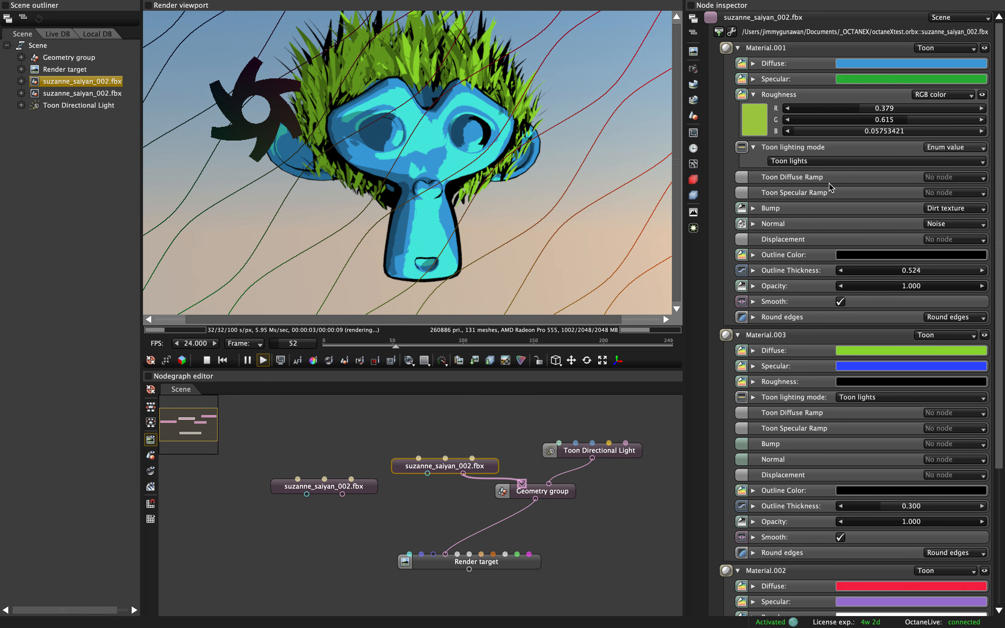
click(944, 211)
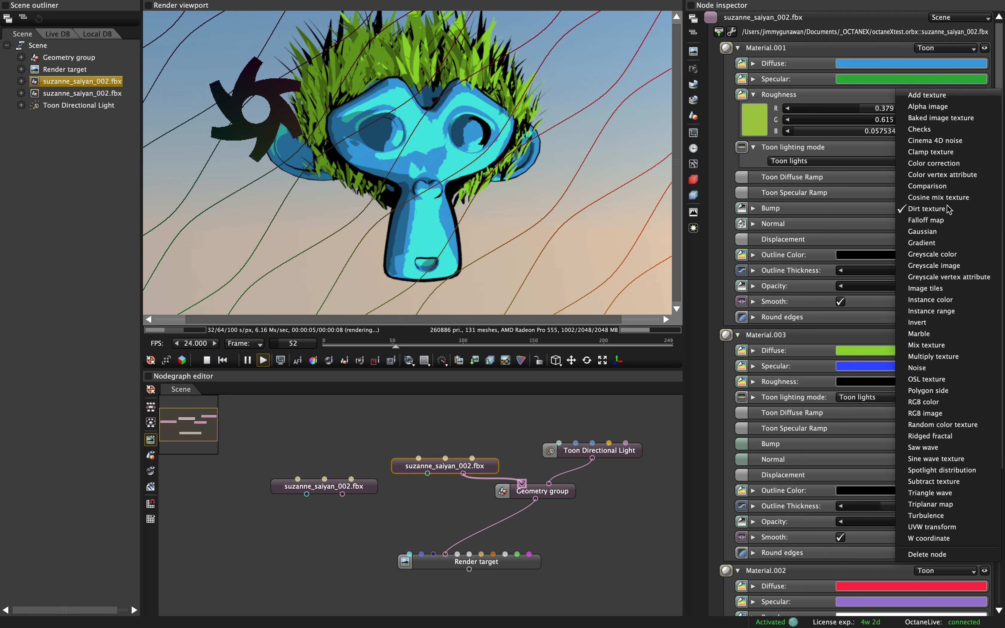
click(927, 554)
drag(567, 196, 483, 170)
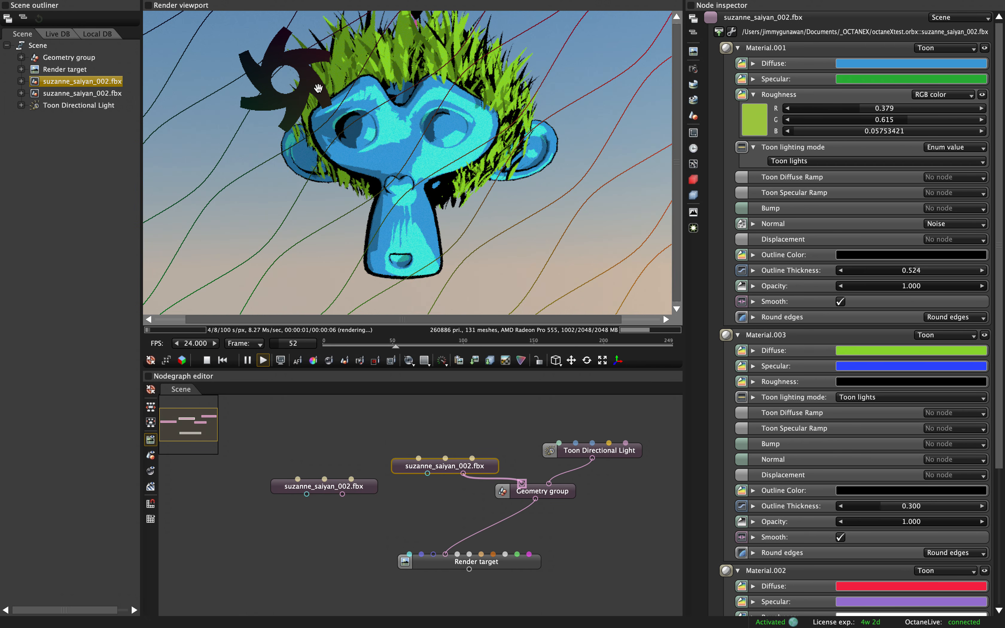
drag(415, 145, 286, 134)
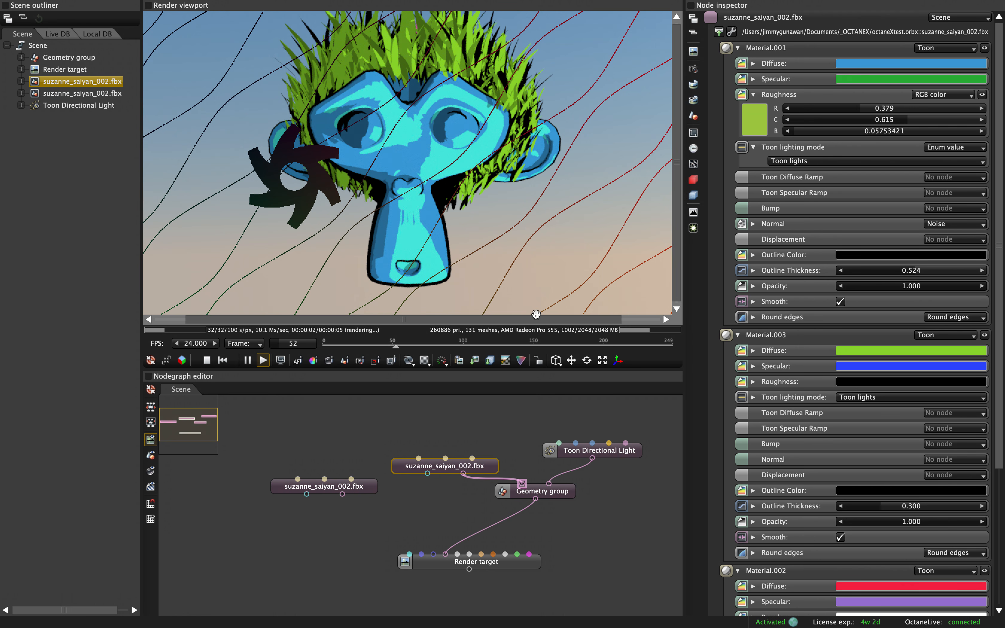
Change the diffuse colour of Material.003 to a purer, more saturated green for the grass.
click(869, 352)
mouse_move(719, 271)
mouse_down()
mouse_move(724, 260)
mouse_move(716, 265)
mouse_up()
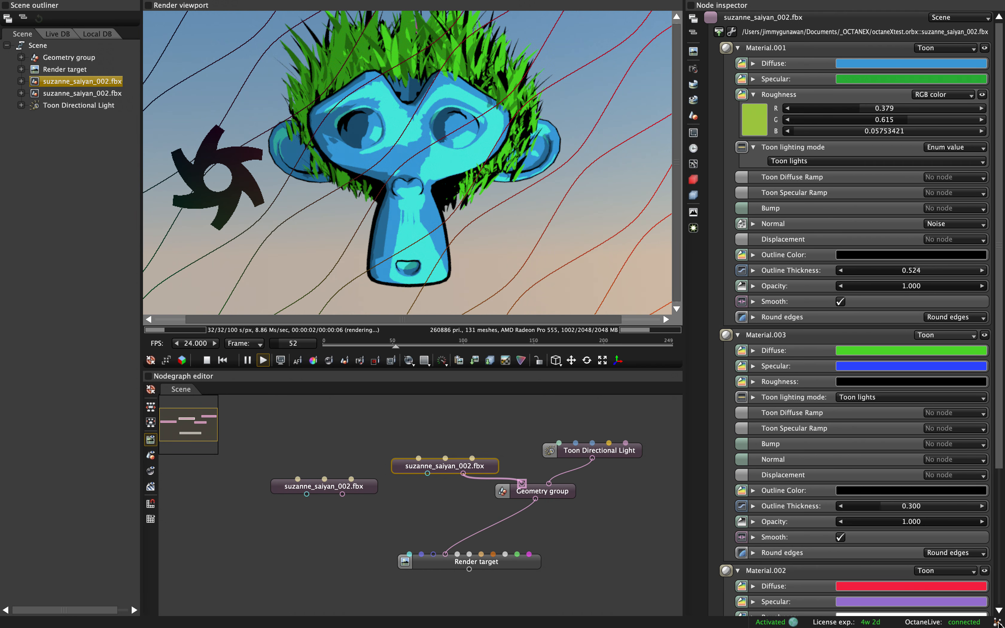
drag(477, 189, 450, 176)
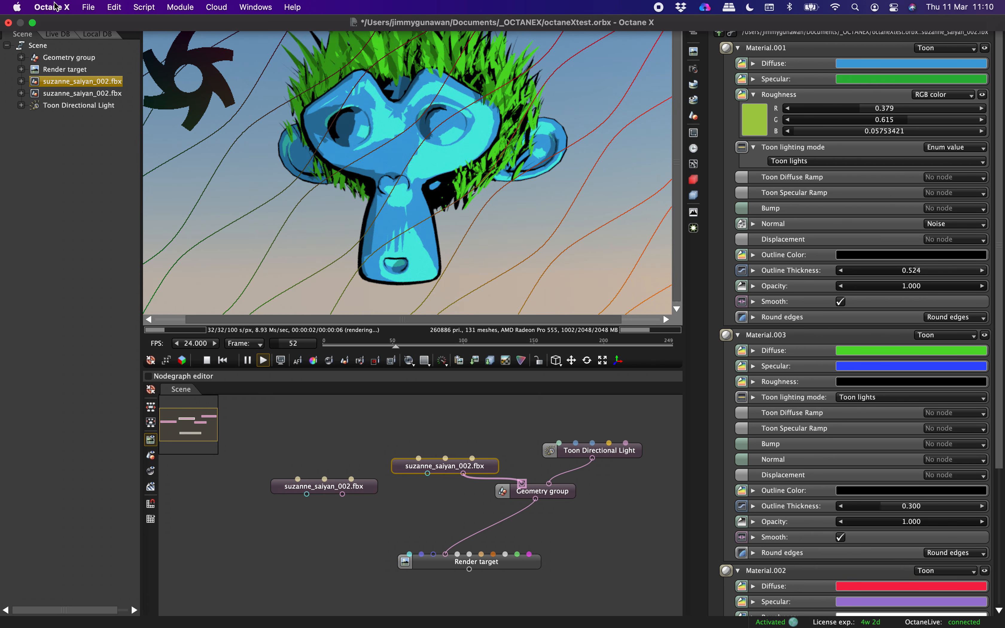
Review the application preferences without changing any settings.
click(54, 7)
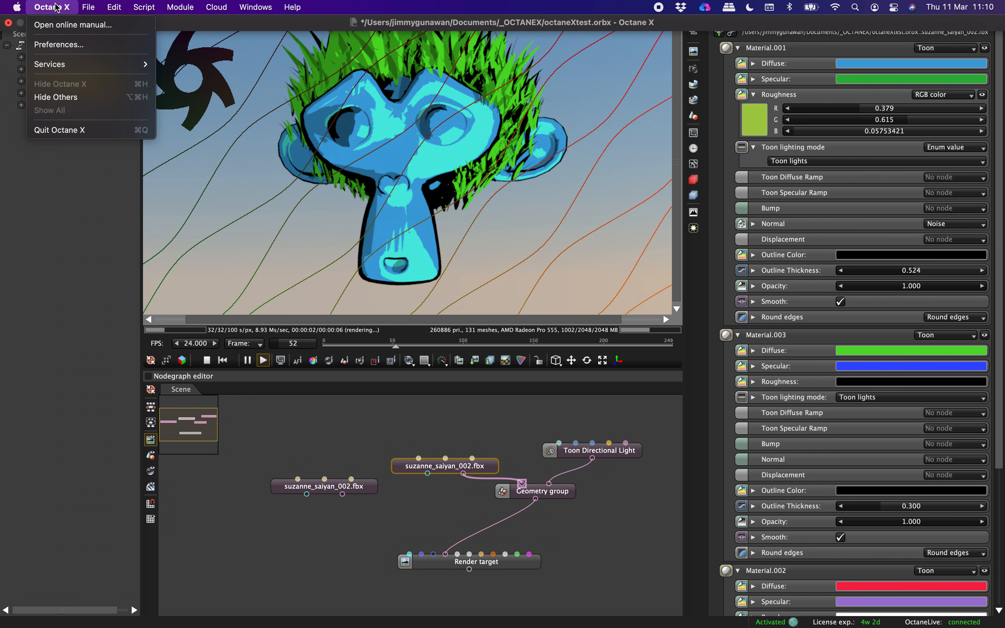
click(52, 45)
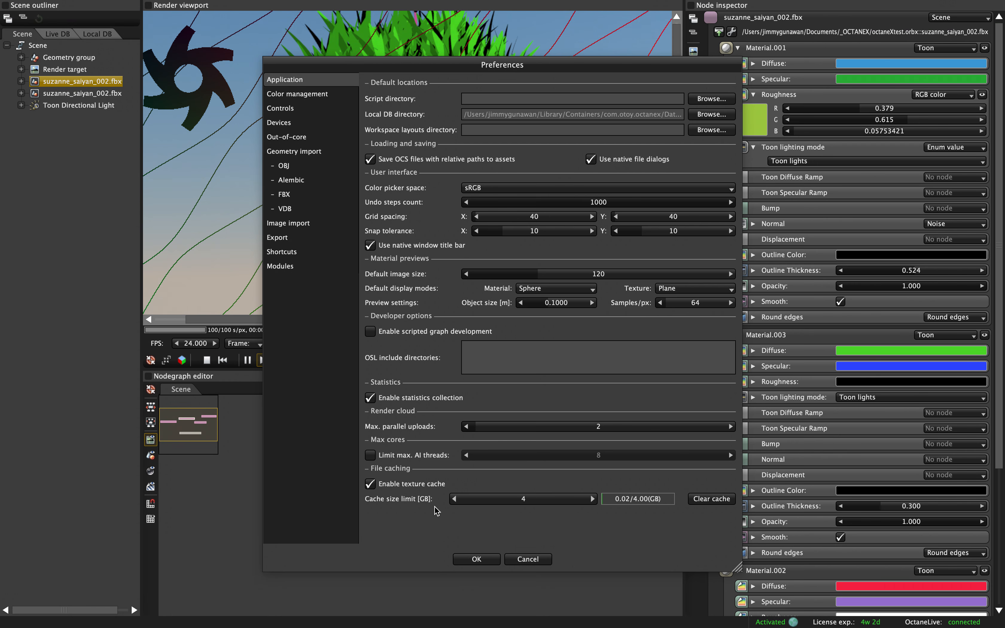
click(474, 560)
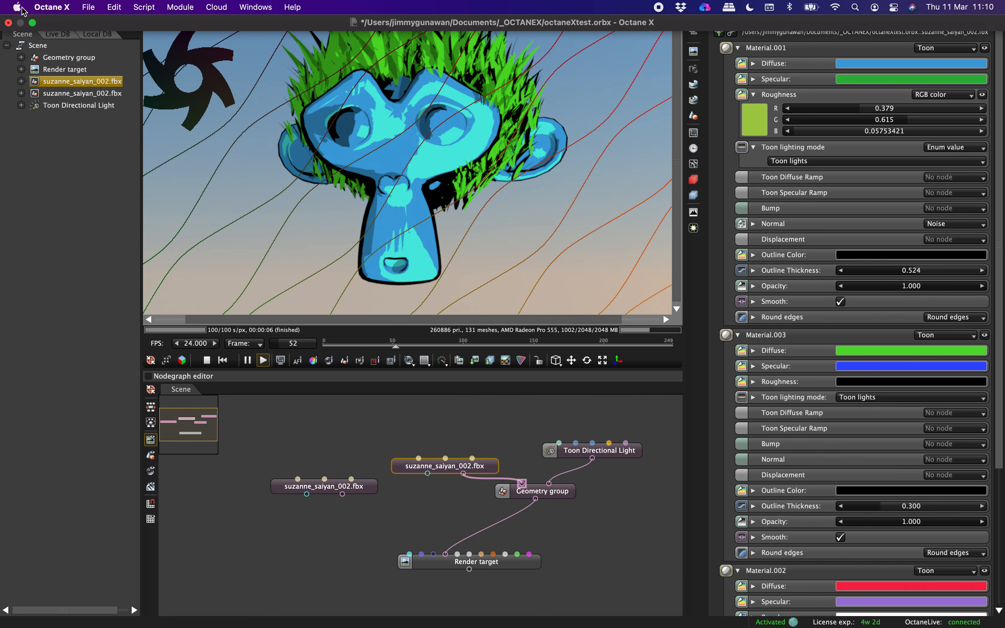
click(18, 7)
mouse_move(33, 9)
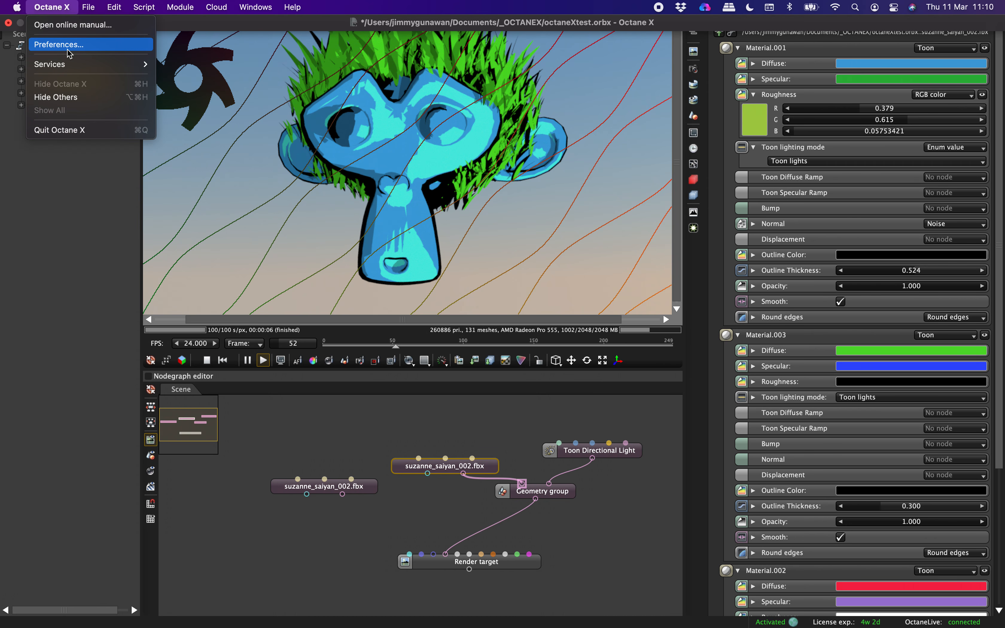
click(388, 170)
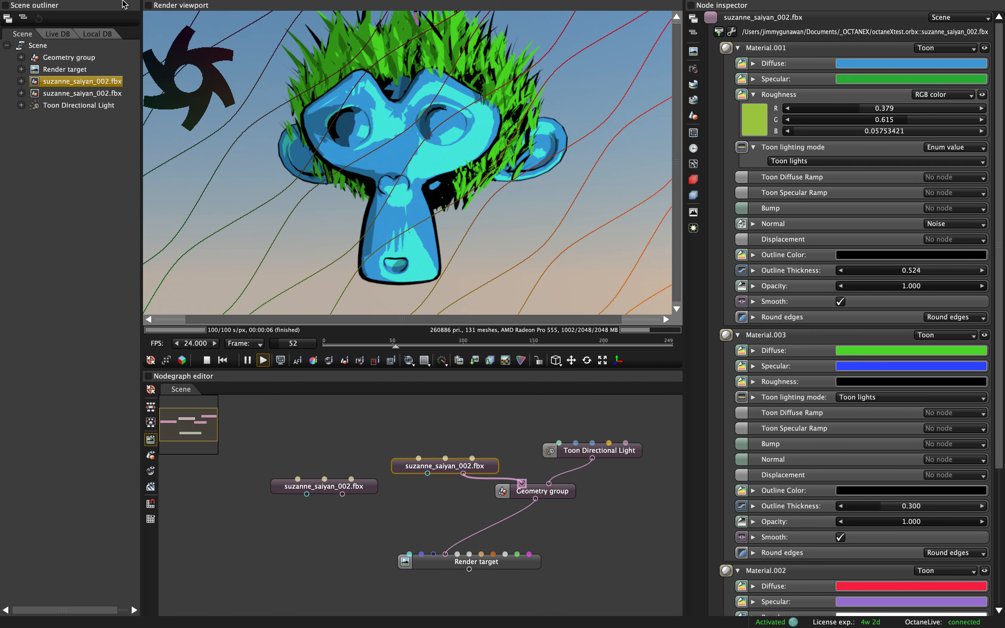
Save the project and reopen octaneXtest.orbx from the recent projects.
click(88, 7)
click(92, 69)
click(88, 8)
mouse_move(107, 52)
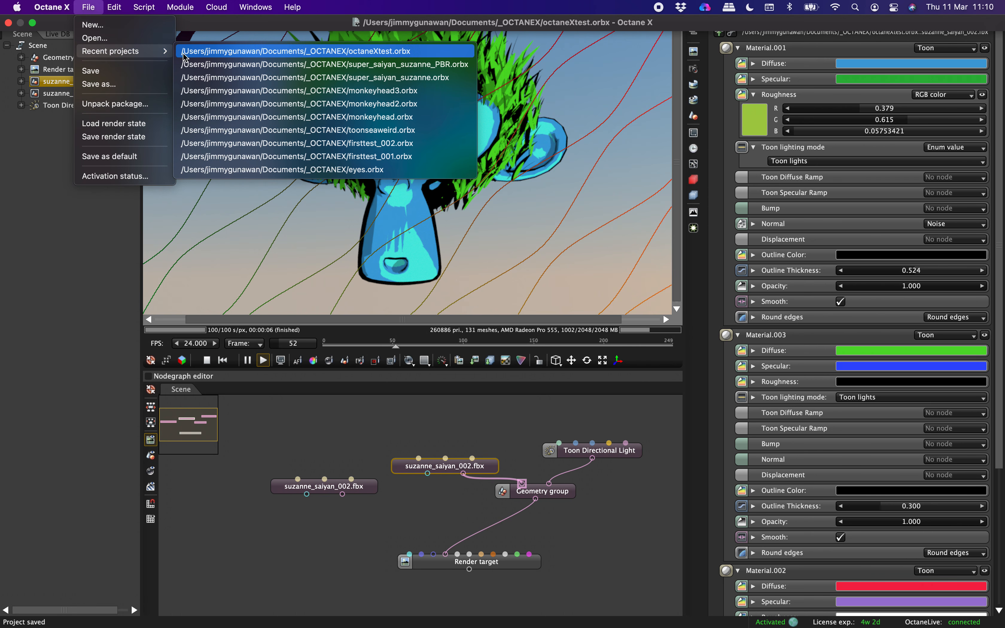
click(201, 54)
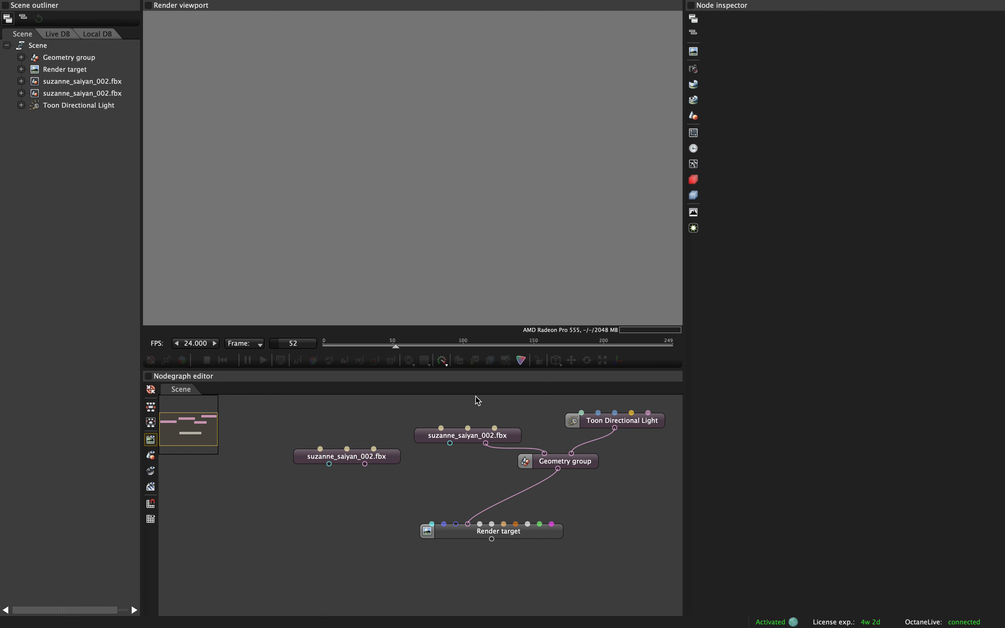
Render the reopened scene through the Render target, shift that node slightly, and inspect the Geometry group's settings.
drag(510, 535, 533, 537)
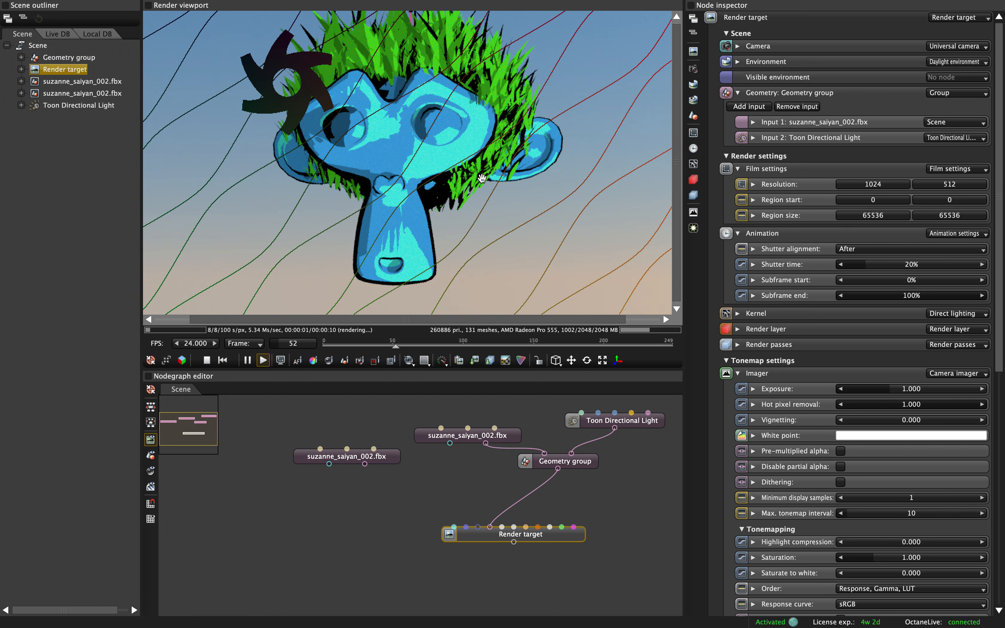
drag(482, 178, 488, 177)
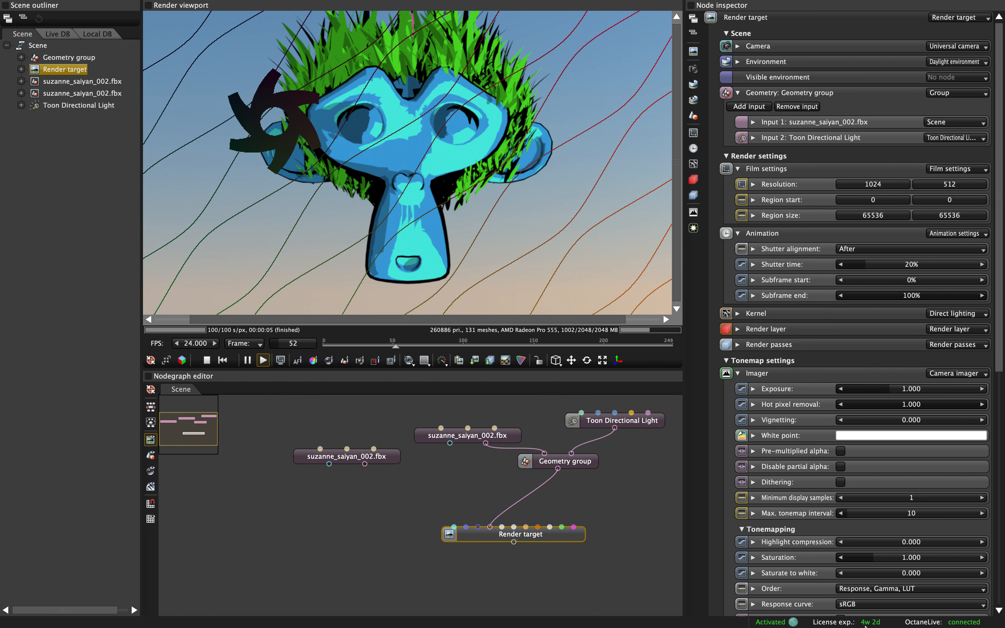
click(575, 466)
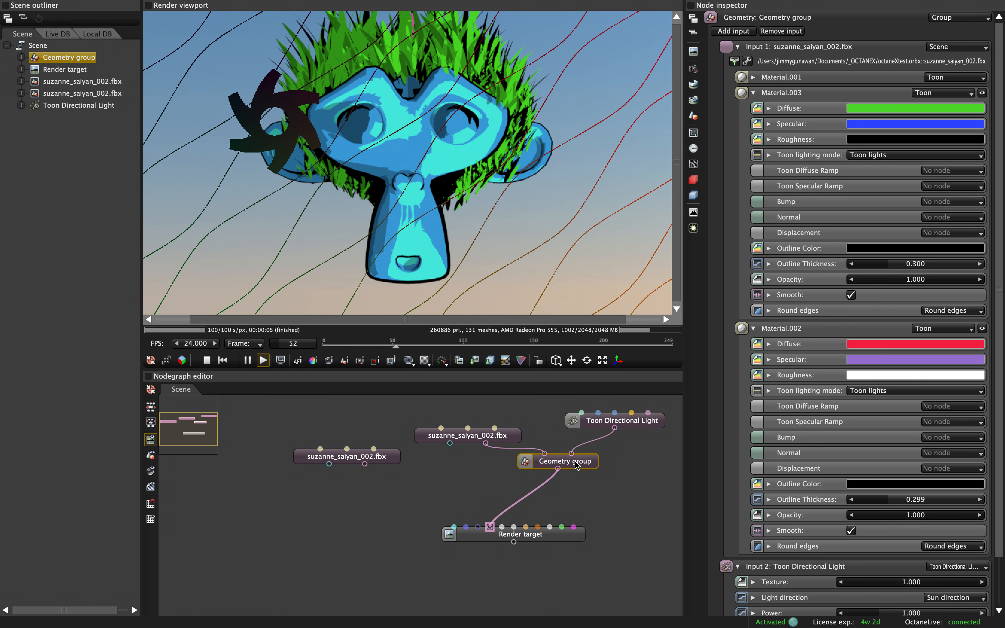
Set the Toon Directional Light's sun direction to a latitude of about -37.98 and a longitude of about 115.89.
drag(615, 421, 612, 426)
drag(929, 155, 900, 152)
drag(538, 138, 564, 225)
click(942, 151)
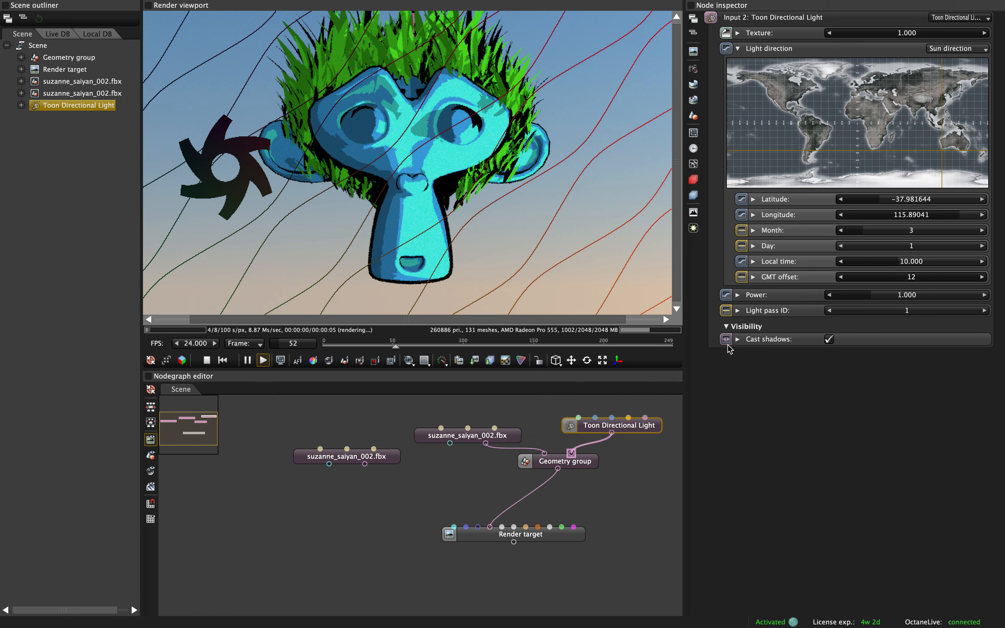
Set the Diffuse colour of the toon-shaded Suzanne's Material.001 to magenta DA32A1.
click(539, 535)
click(497, 439)
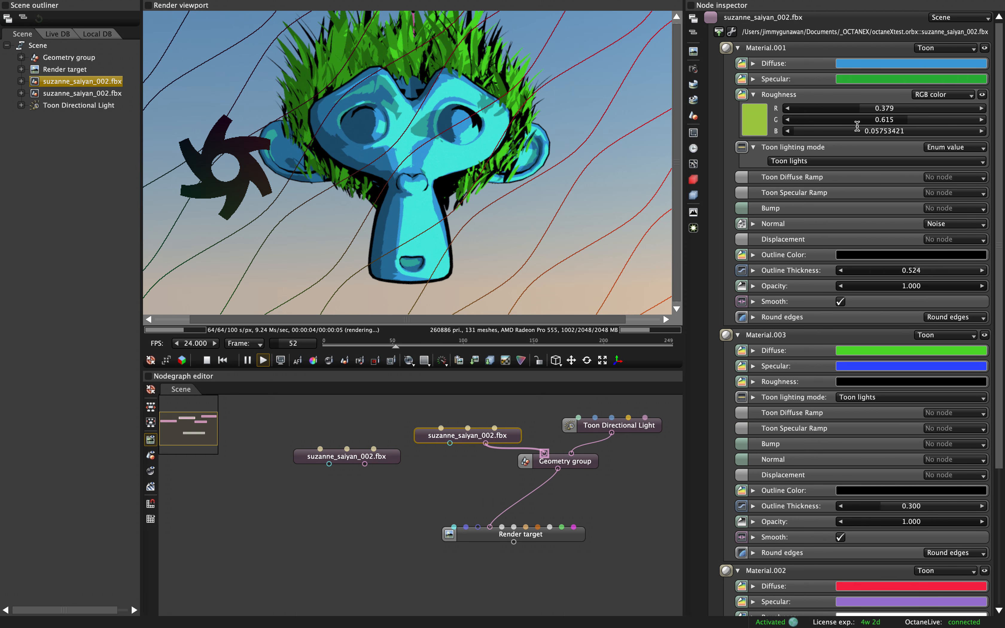
click(868, 64)
click(747, 70)
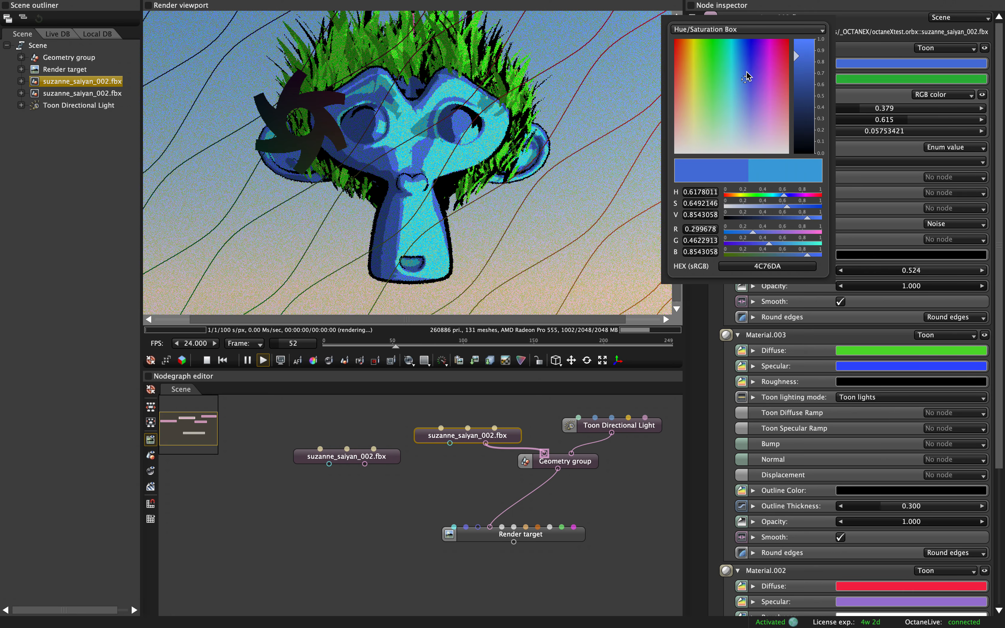
drag(747, 70, 777, 68)
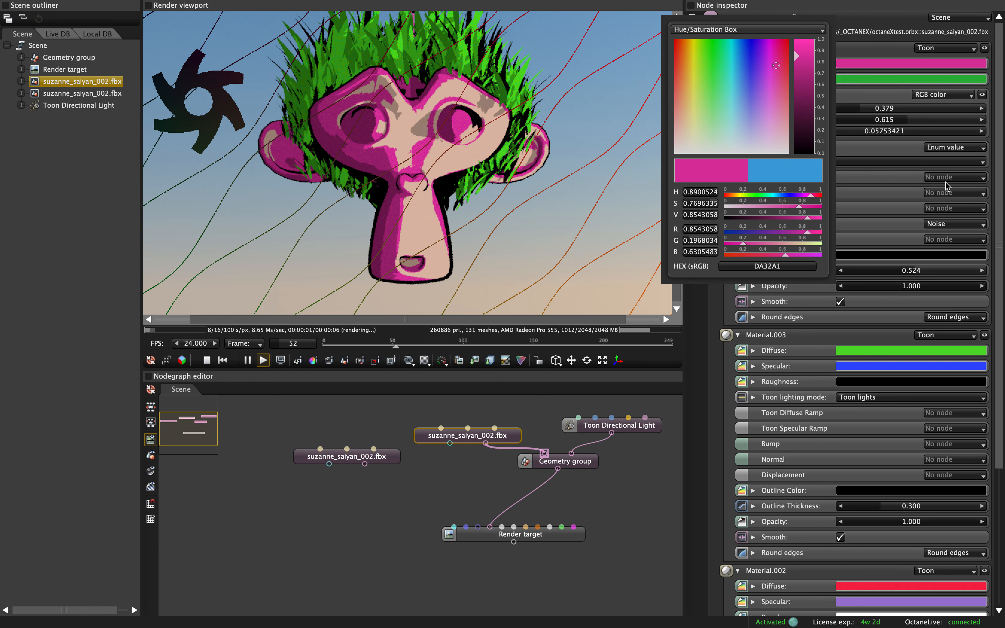
click(915, 192)
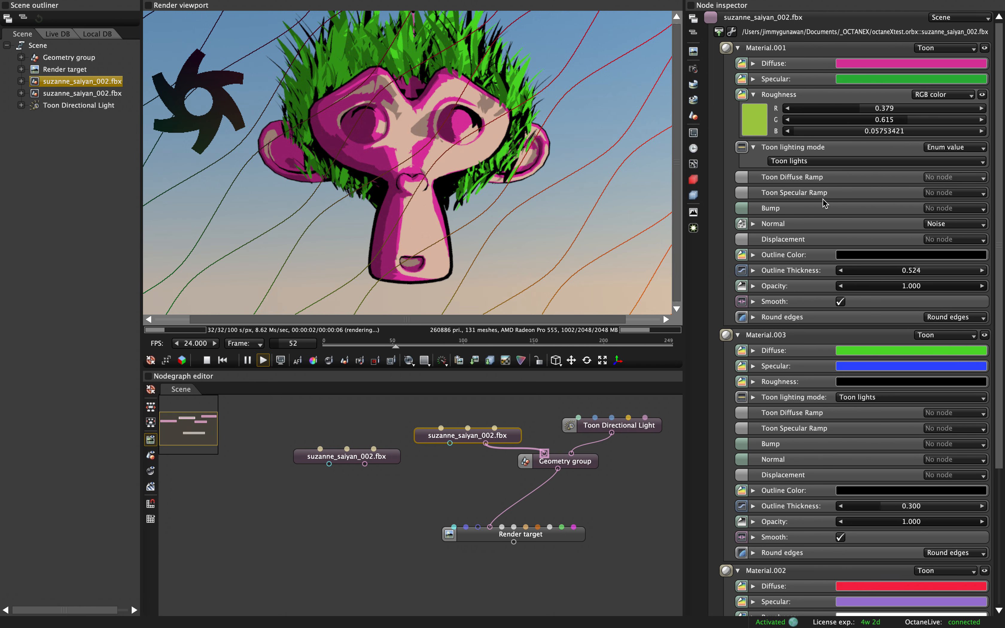
Assign a Toon Ramp as Material.001's Toon Diffuse Ramp and move its stop to a position of about 0.258.
click(754, 148)
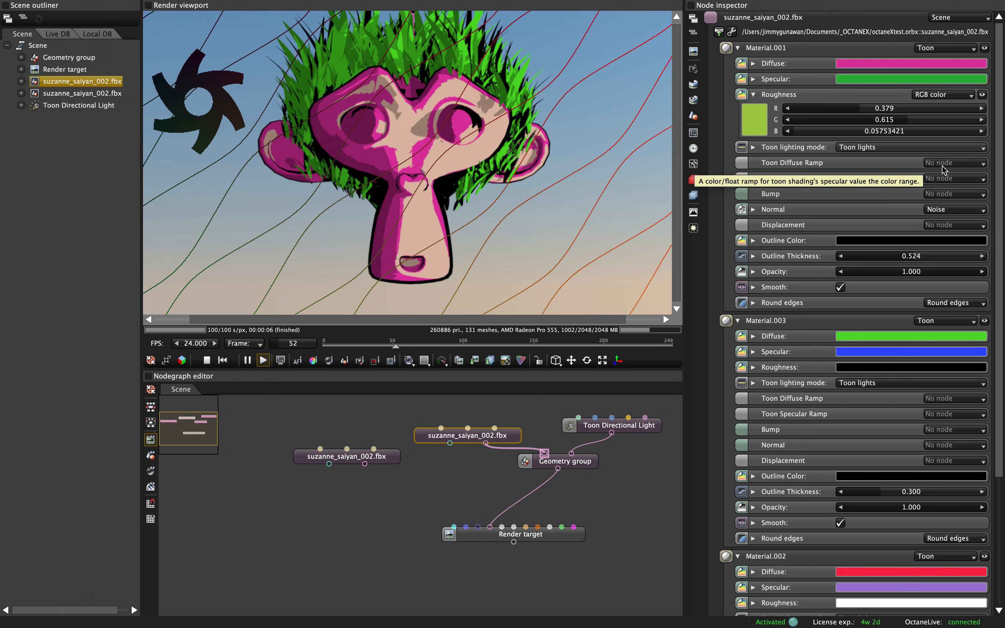
click(951, 178)
click(952, 174)
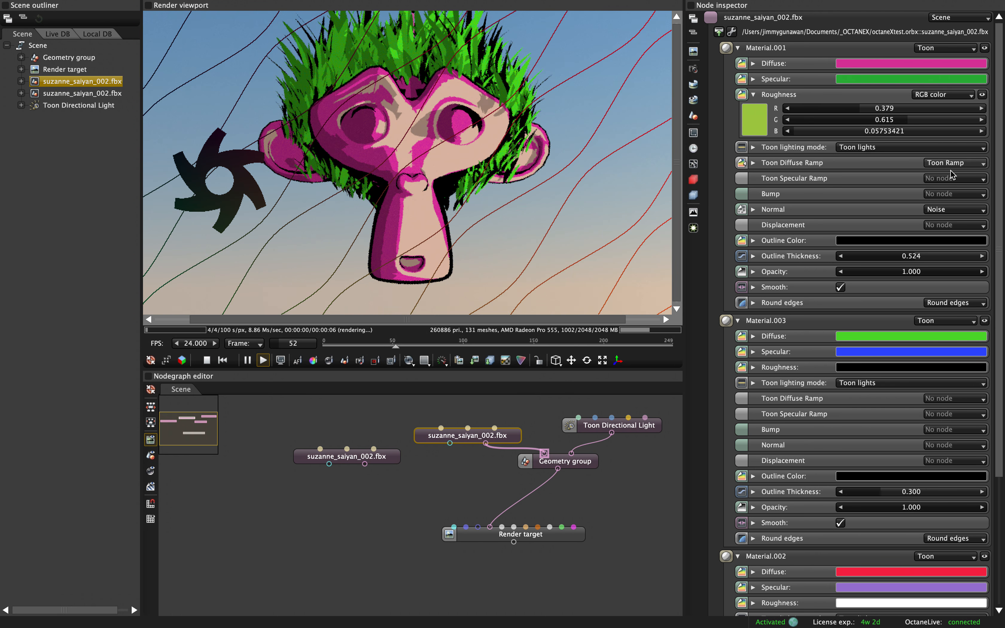
click(753, 163)
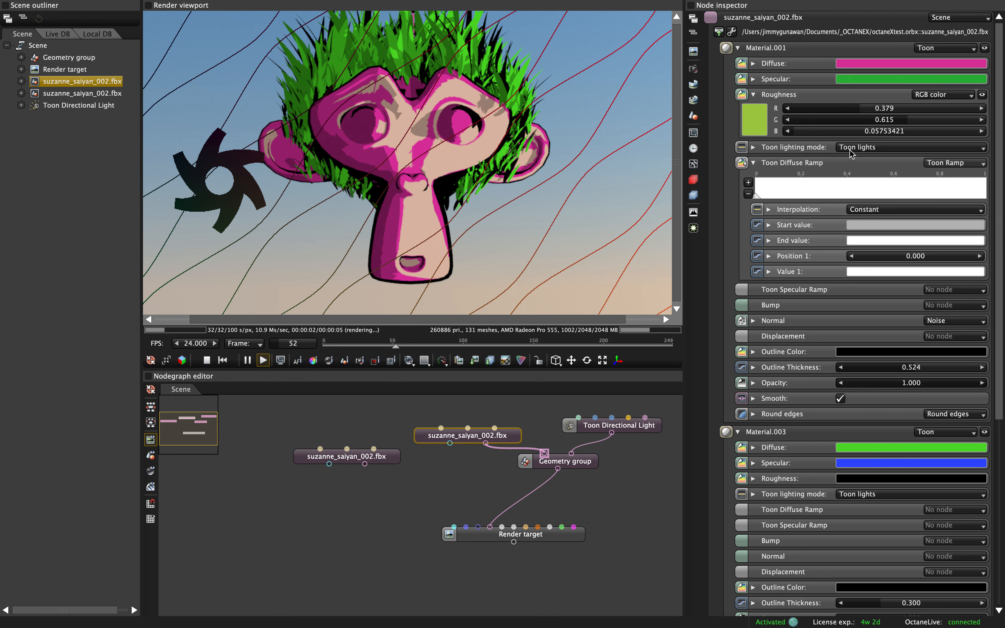
drag(756, 196, 815, 195)
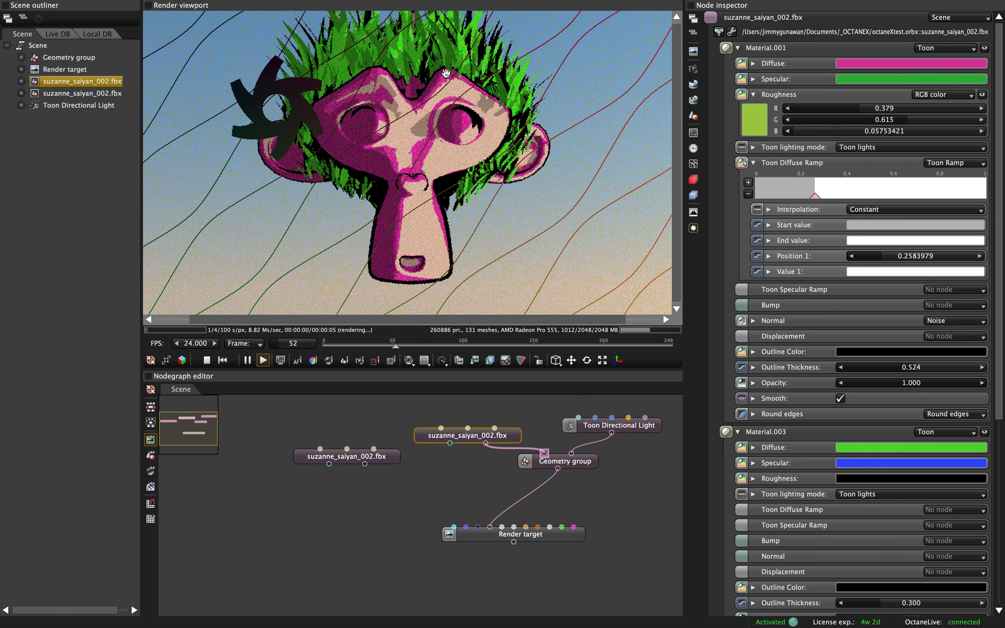
drag(442, 117, 432, 121)
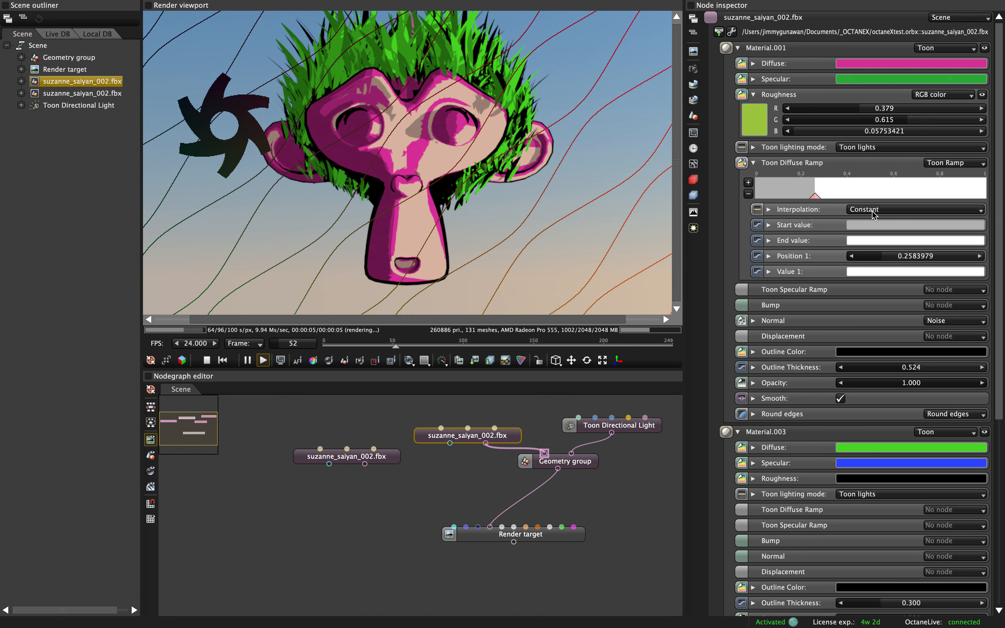
Switch the diffuse ramp's interpolation to Linear and move its stop to a position of about 0.43.
drag(816, 200, 838, 201)
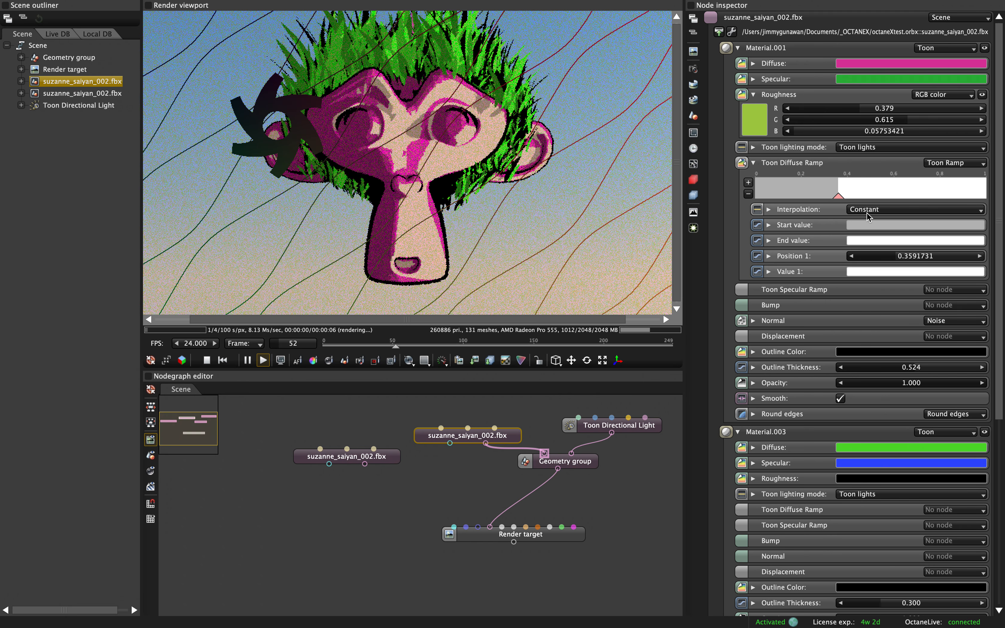
click(871, 210)
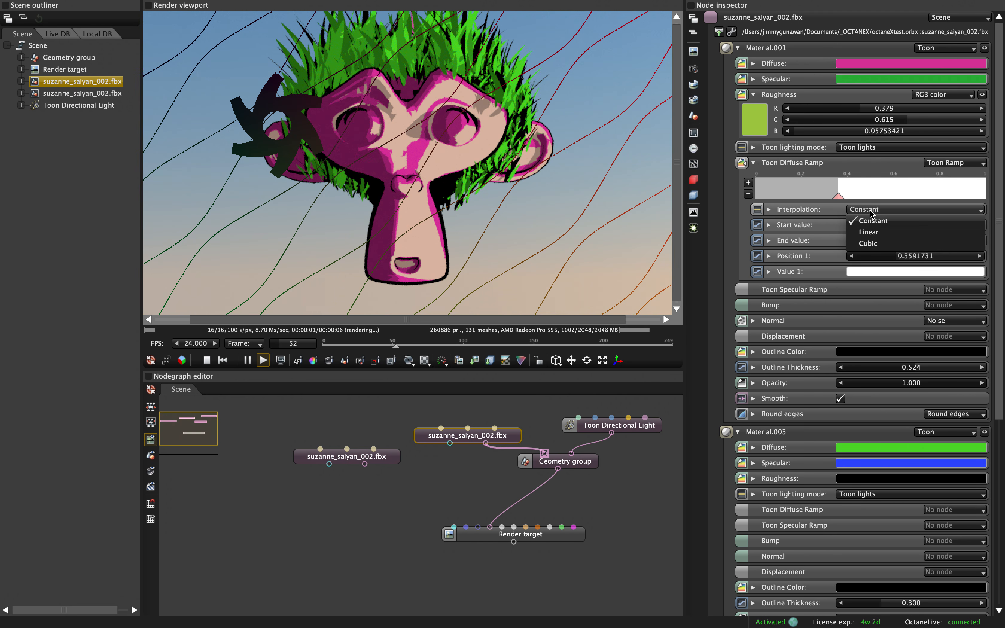
click(875, 232)
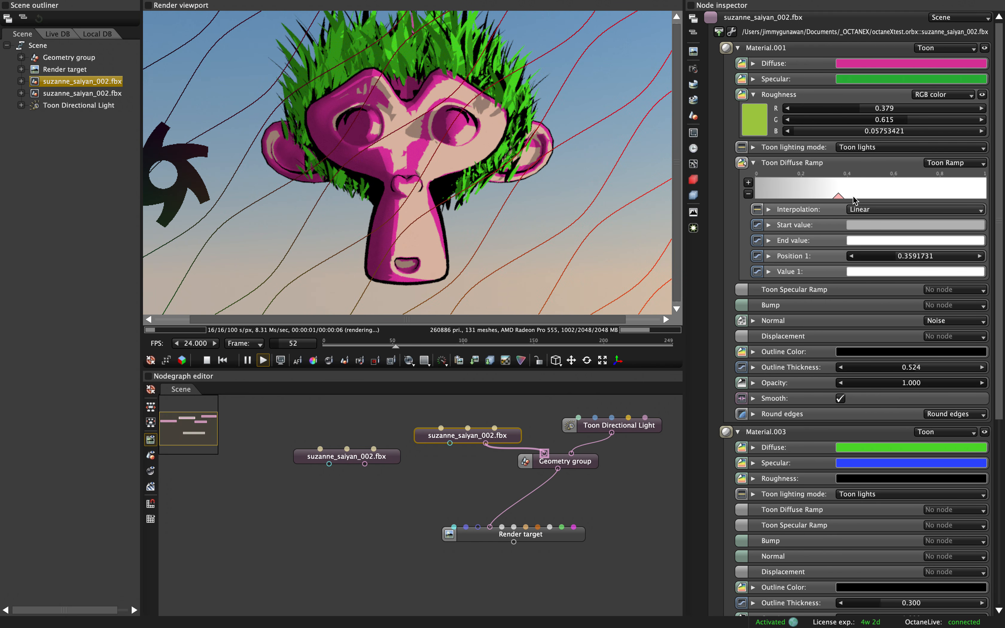
drag(839, 199, 854, 199)
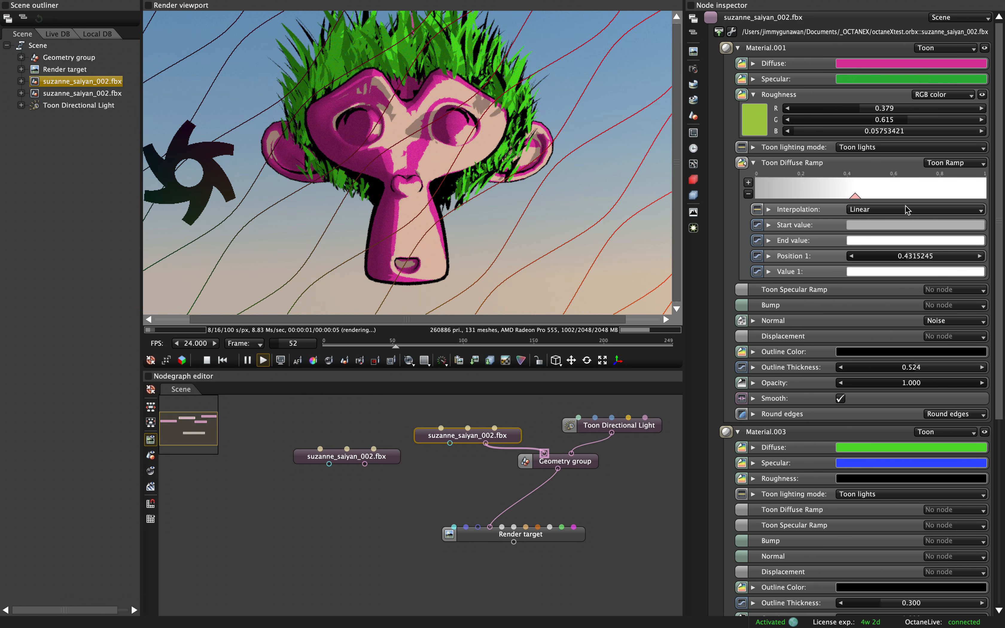
Set the start value of Material.001's diffuse ramp to bright purple 6D18DE.
click(889, 222)
mouse_move(772, 132)
mouse_down()
mouse_move(787, 121)
mouse_move(778, 132)
mouse_move(770, 127)
mouse_up()
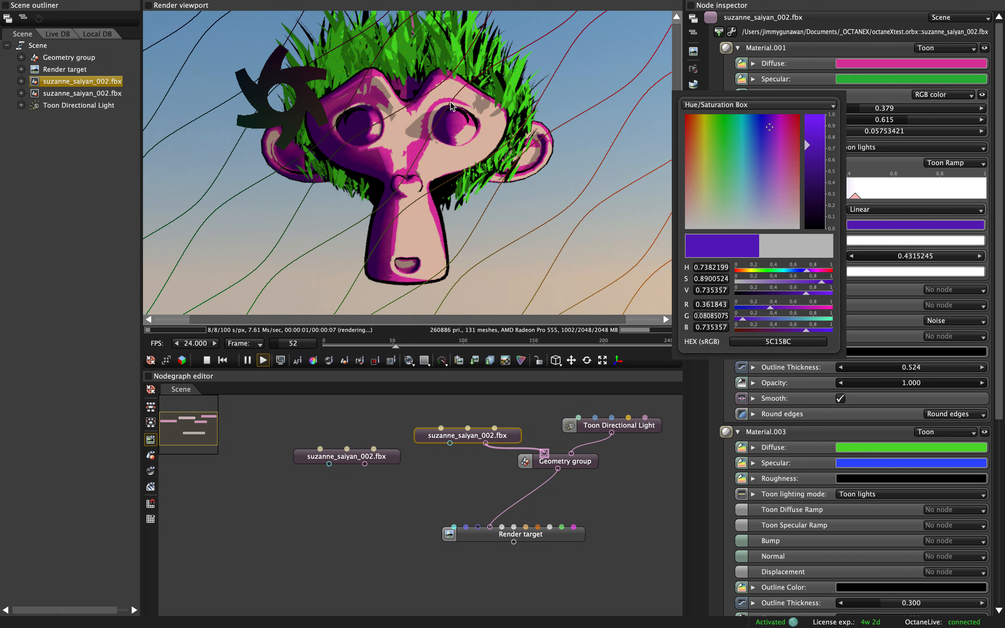
click(508, 228)
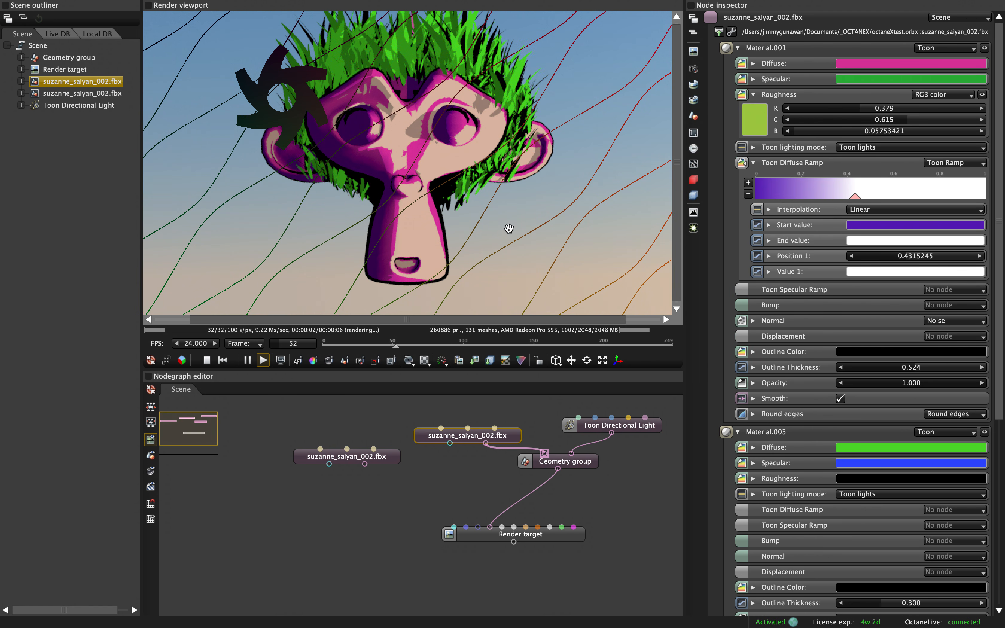
click(901, 228)
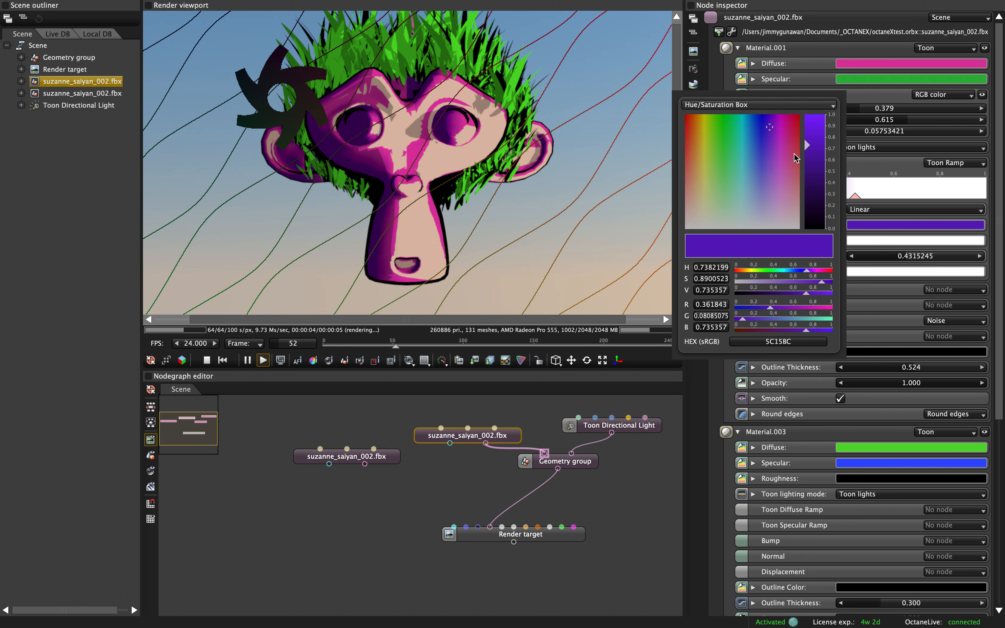
drag(820, 156, 820, 131)
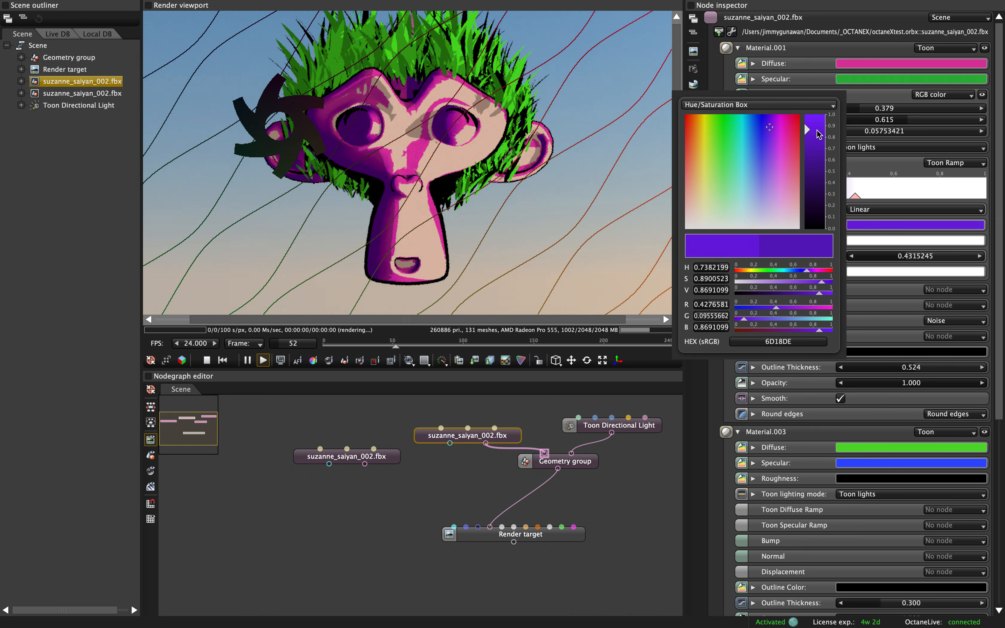
click(454, 146)
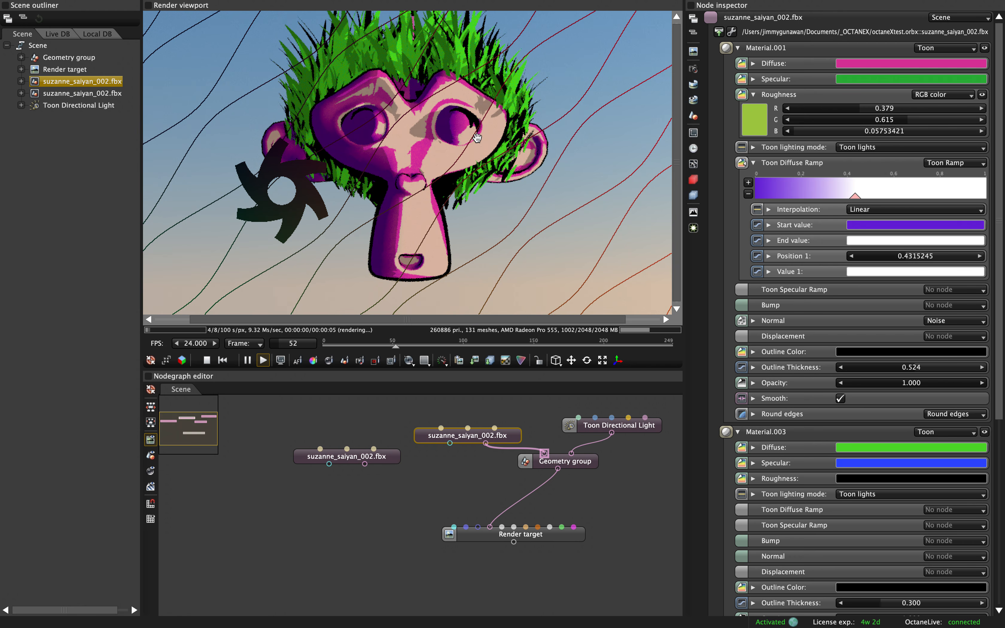
Connect the original suzanne_saiyan_002.fbx node with the Universal materials to the Geometry group in place of the toon version.
right_drag(477, 165, 479, 185)
scroll(479, 186, down, 2)
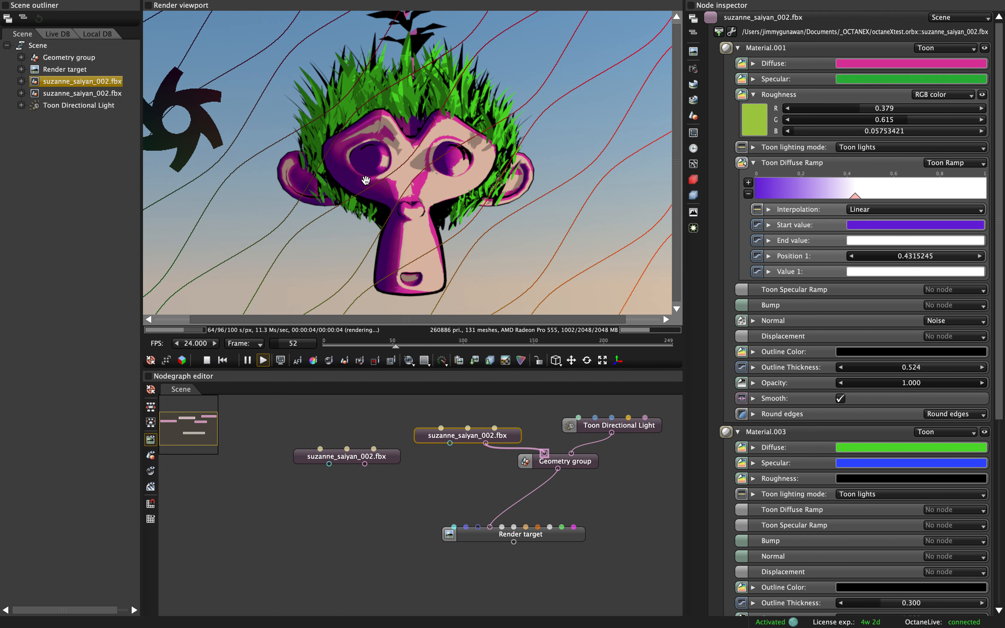
drag(487, 190, 494, 223)
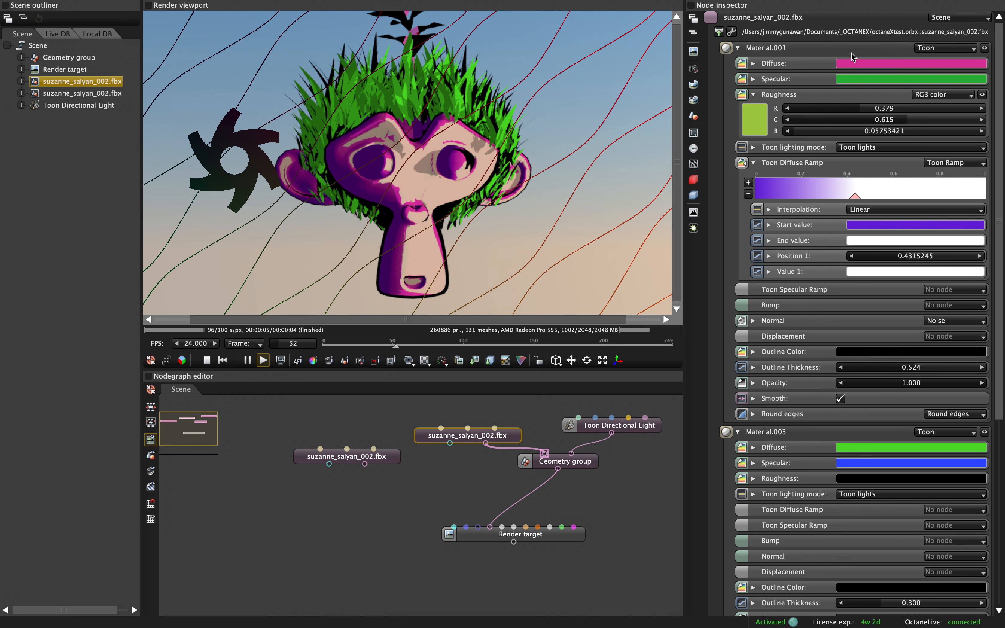
drag(348, 459, 543, 452)
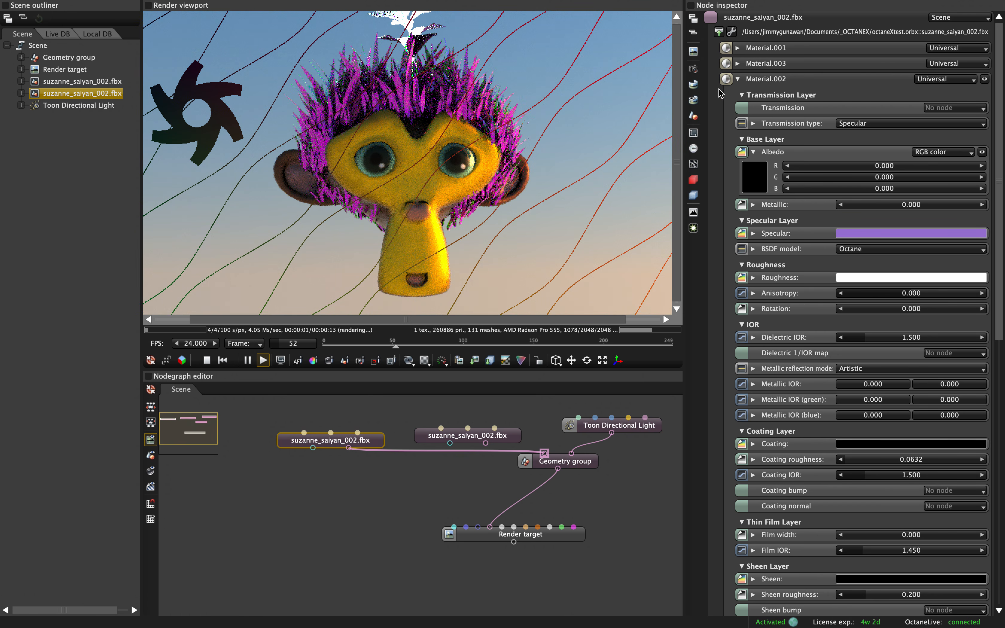
Set the daylight environment's sun direction to a latitude of about -77.61 and a longitude of about 96.99.
click(690, 86)
drag(914, 119, 927, 170)
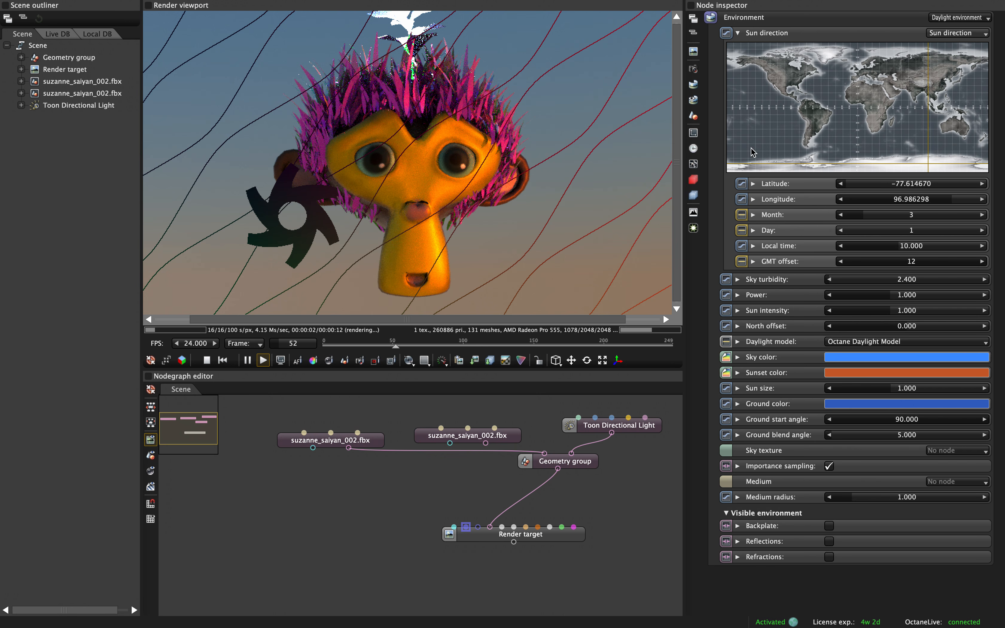
drag(390, 96, 385, 148)
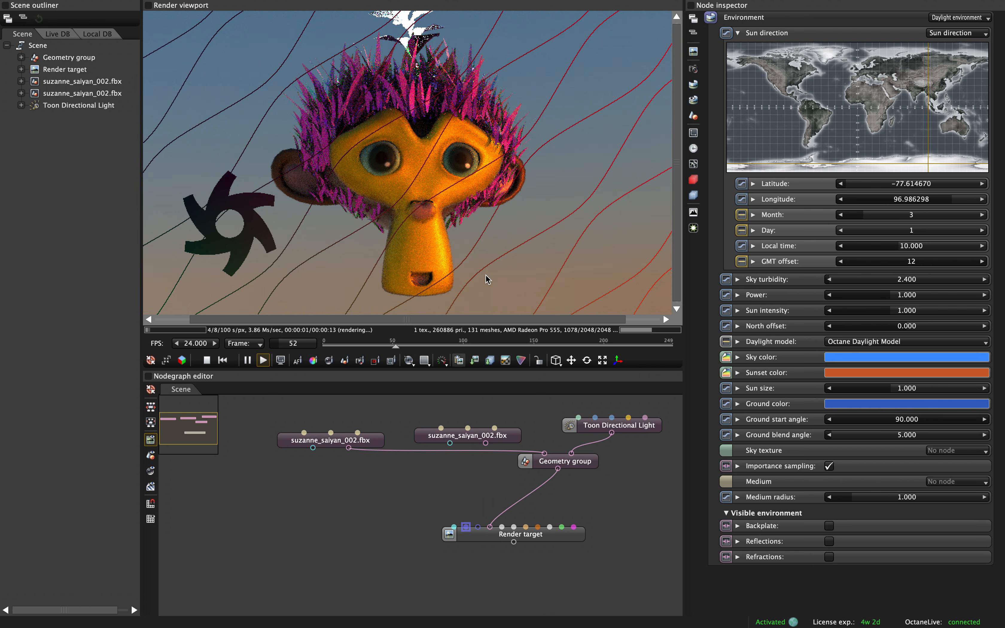
Look through the categories of nodes that can be added to the graph, including cameras, mediums and projections.
drag(660, 463, 616, 472)
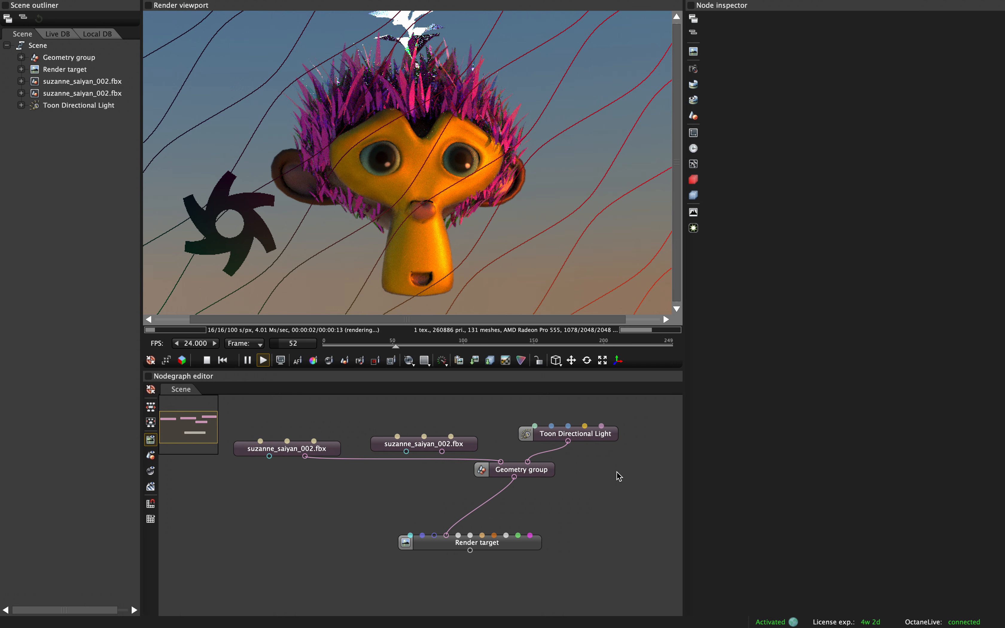
right_click(613, 469)
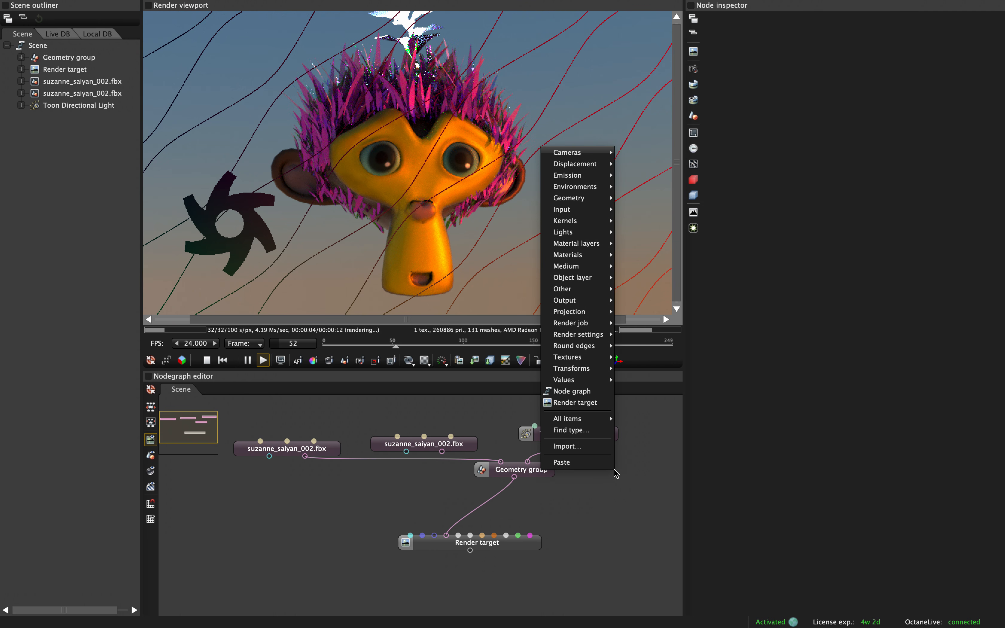
mouse_move(588, 156)
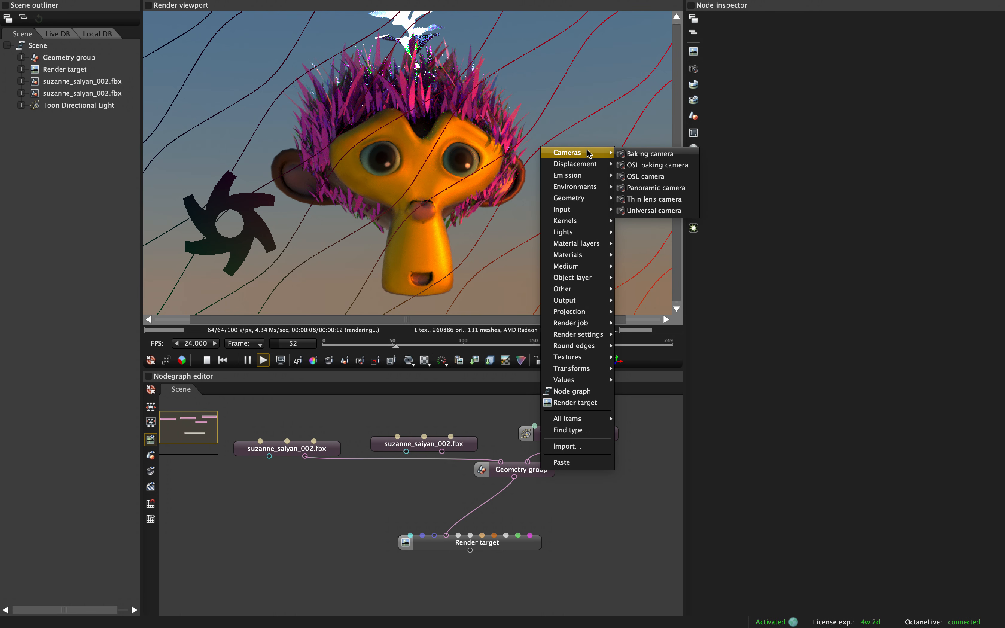
mouse_move(582, 194)
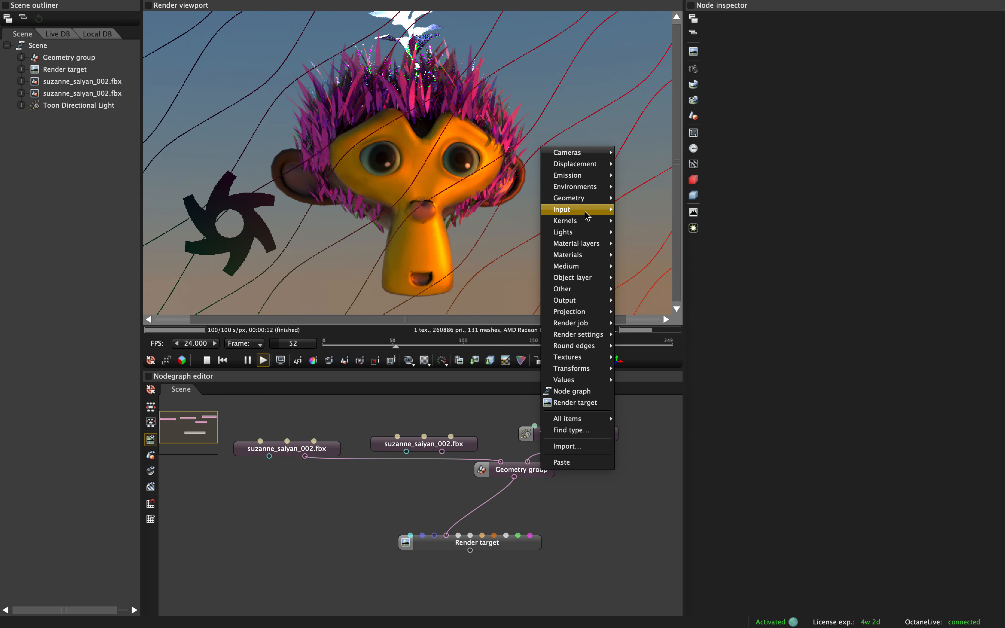
mouse_move(586, 245)
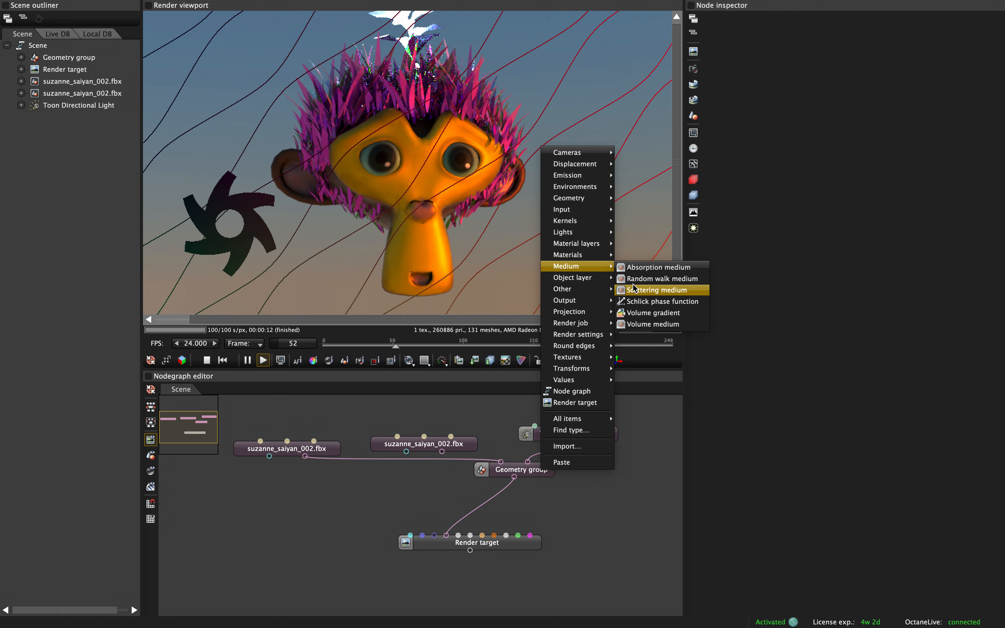
mouse_move(610, 284)
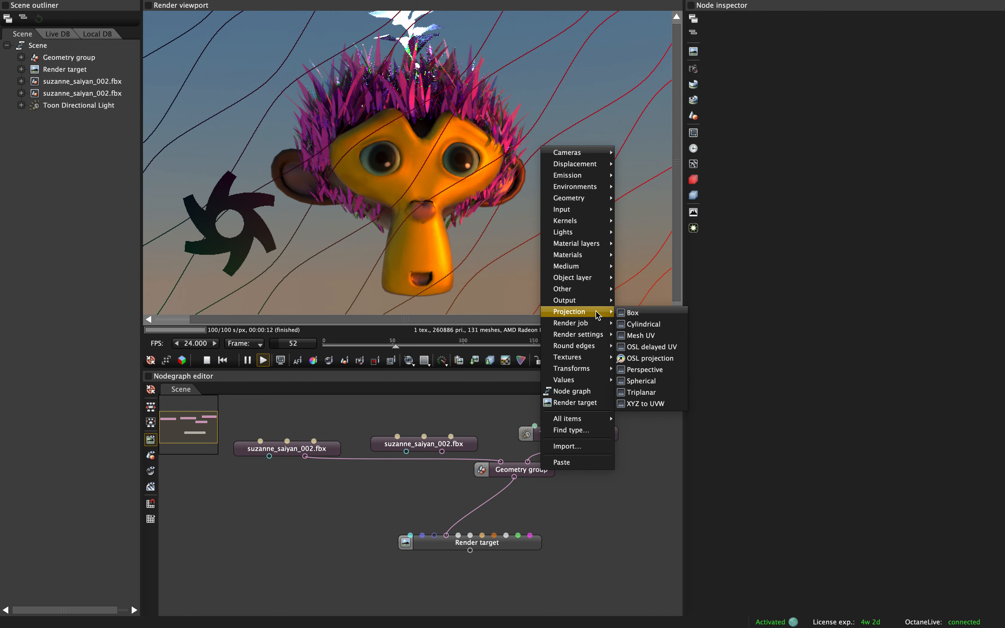
mouse_move(597, 349)
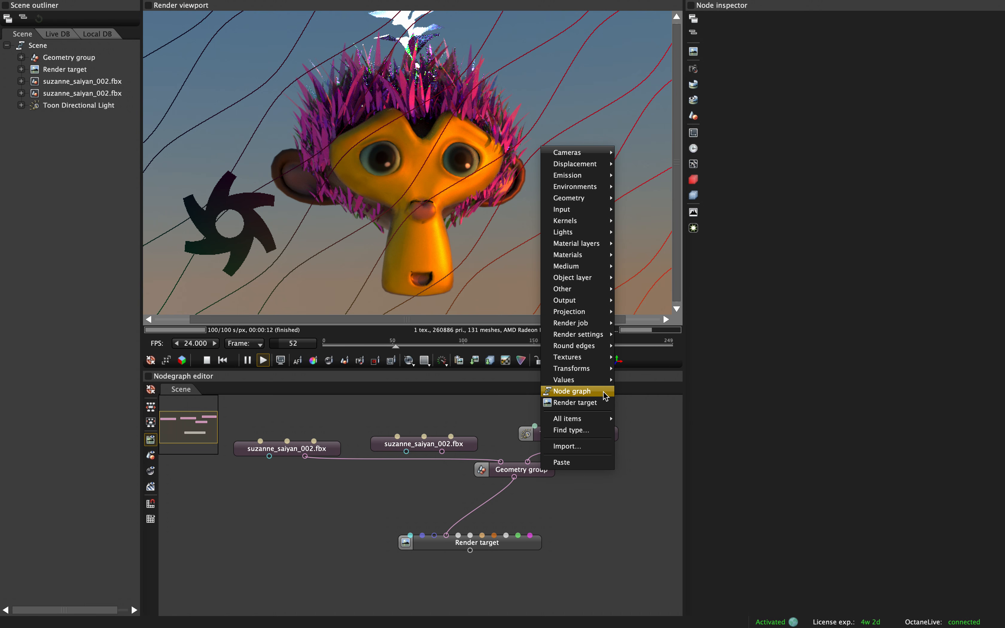
Reconnect the toon-shaded FBX node to the Geometry group and link its camera output to the Render target's camera input.
click(440, 428)
drag(434, 447, 500, 461)
drag(406, 434, 410, 535)
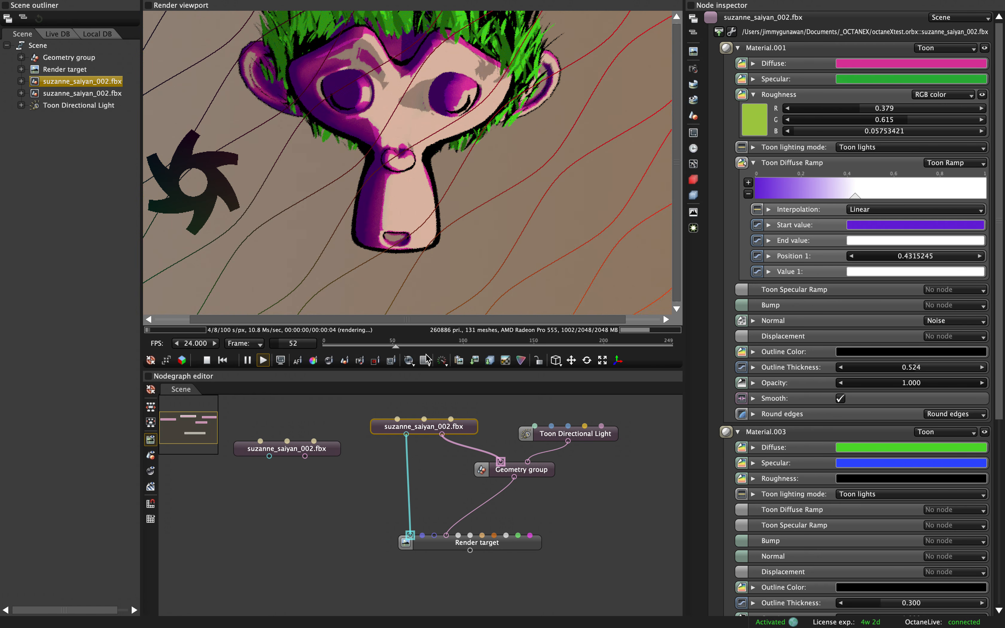
Preview the animation through the FBX camera at frame 171, rewind it, and set the timeline to frame 73.
drag(396, 346, 562, 345)
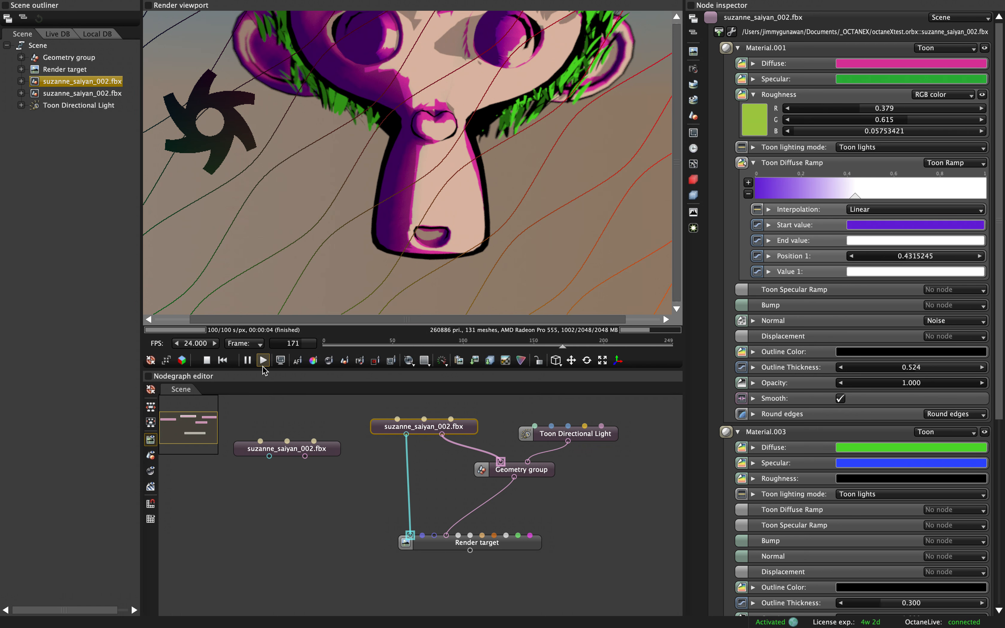
click(223, 361)
drag(400, 343, 425, 344)
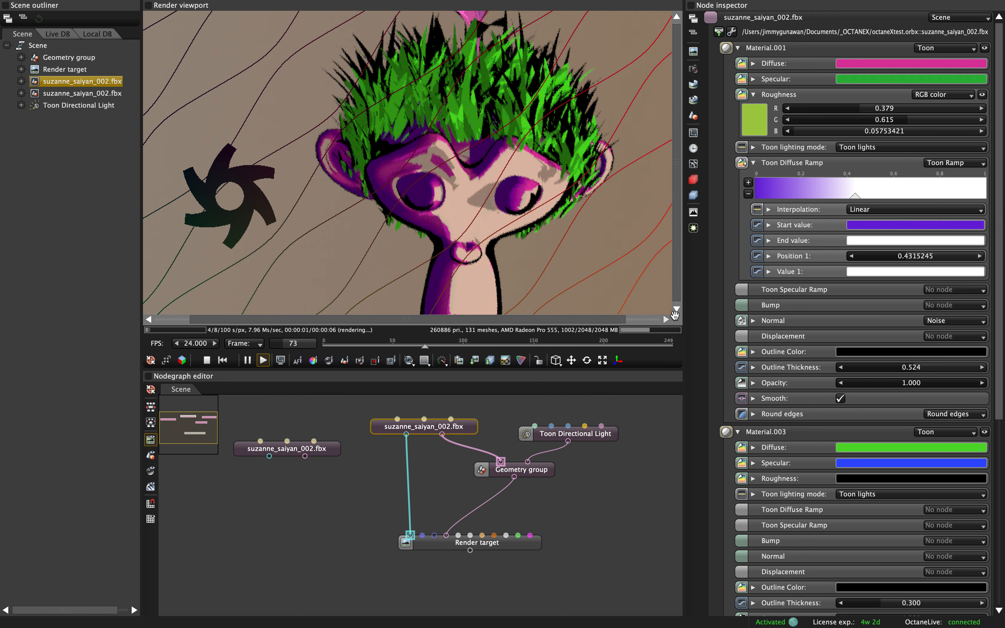
click(631, 319)
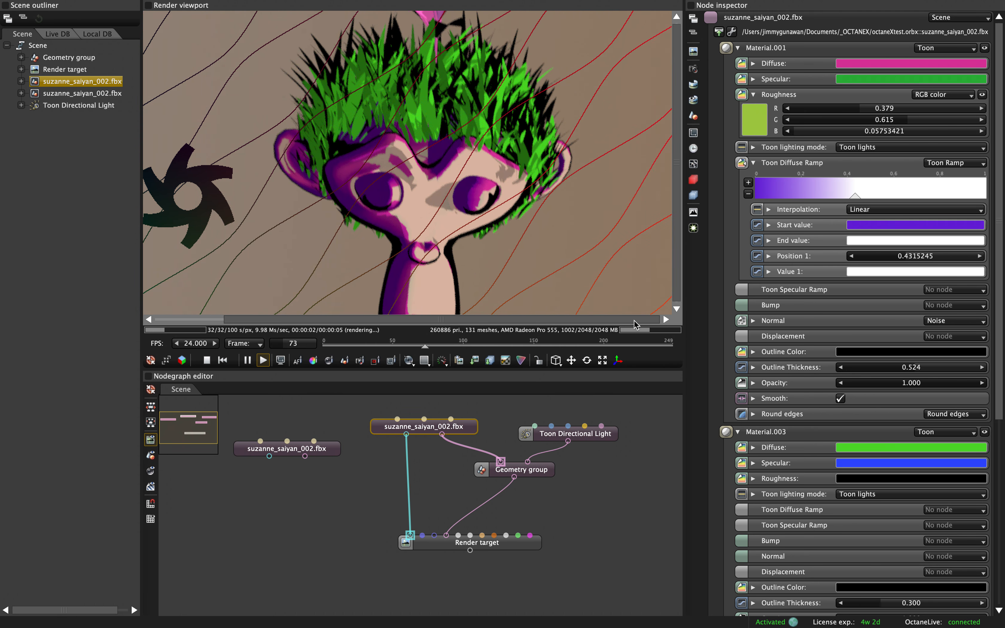
drag(393, 321, 331, 324)
drag(257, 321, 318, 320)
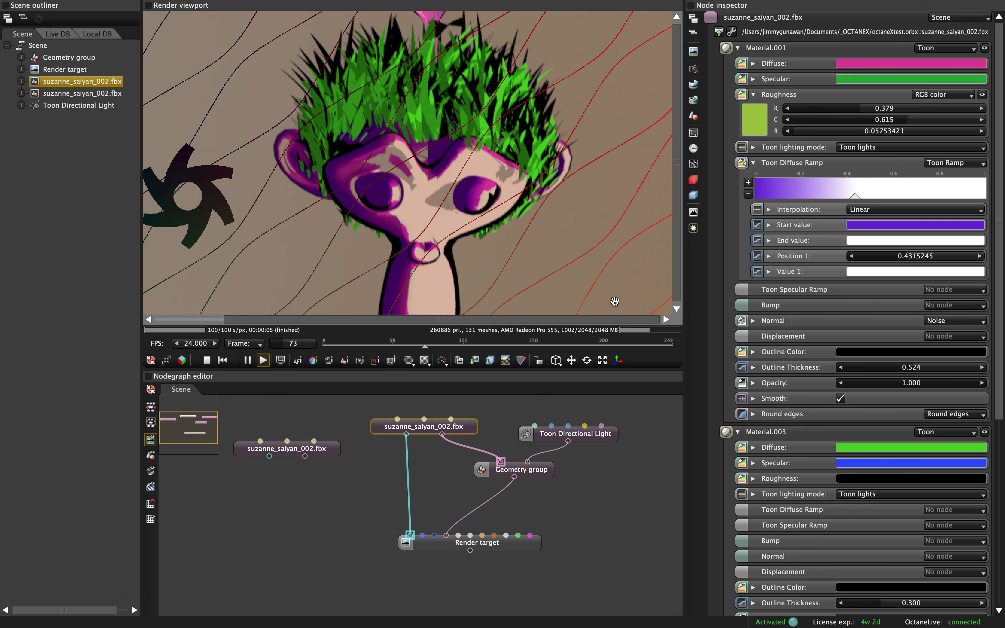
Scrub the timeline through frames 147, 134, 187, 58 and 48 to frame 25, examining the render through the animated camera.
drag(543, 206, 524, 224)
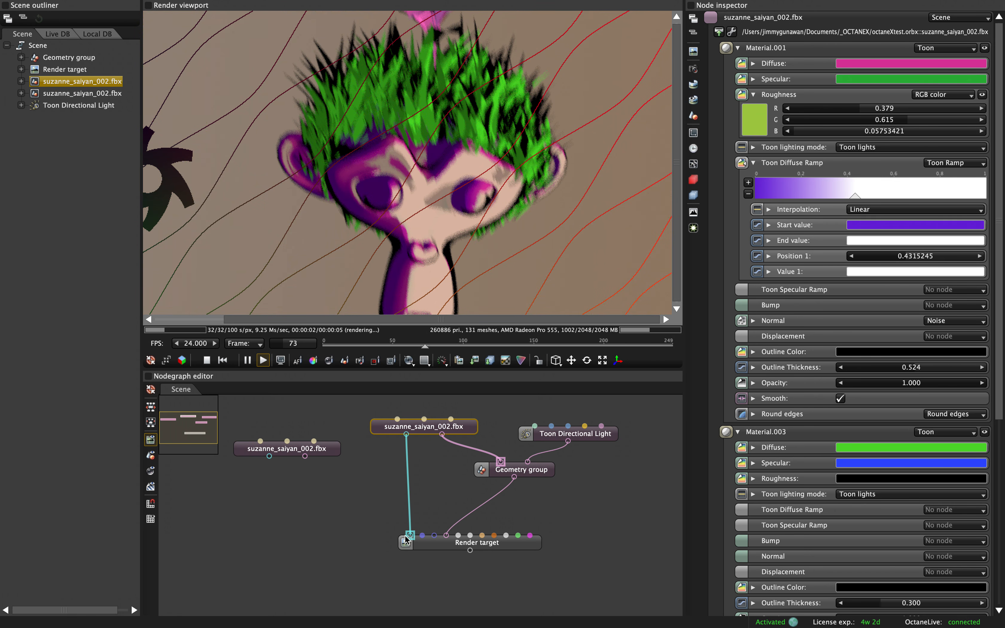
scroll(448, 499, up, 3)
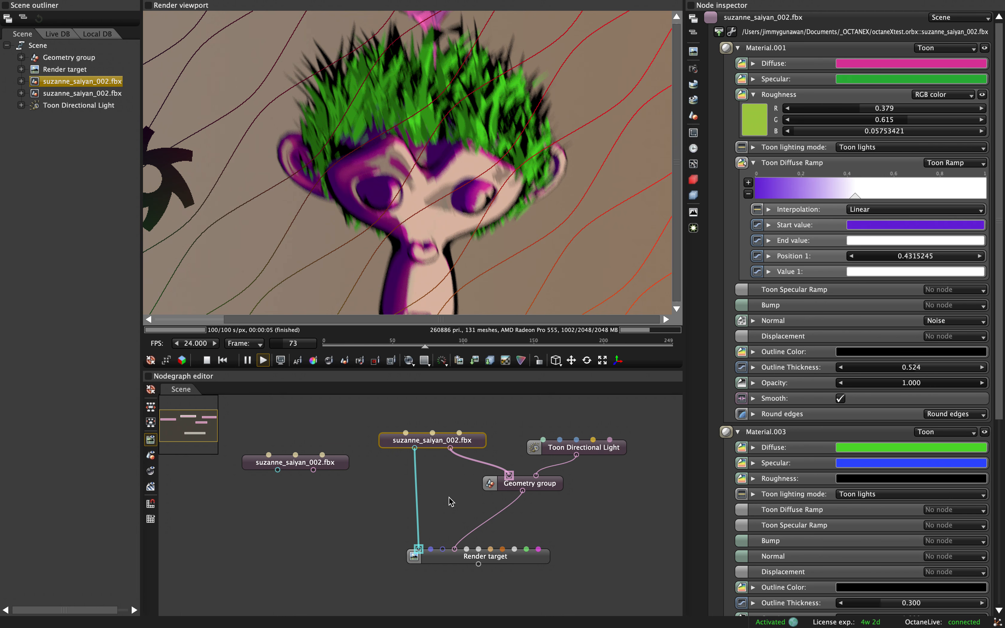
drag(445, 152, 450, 144)
drag(443, 344, 528, 345)
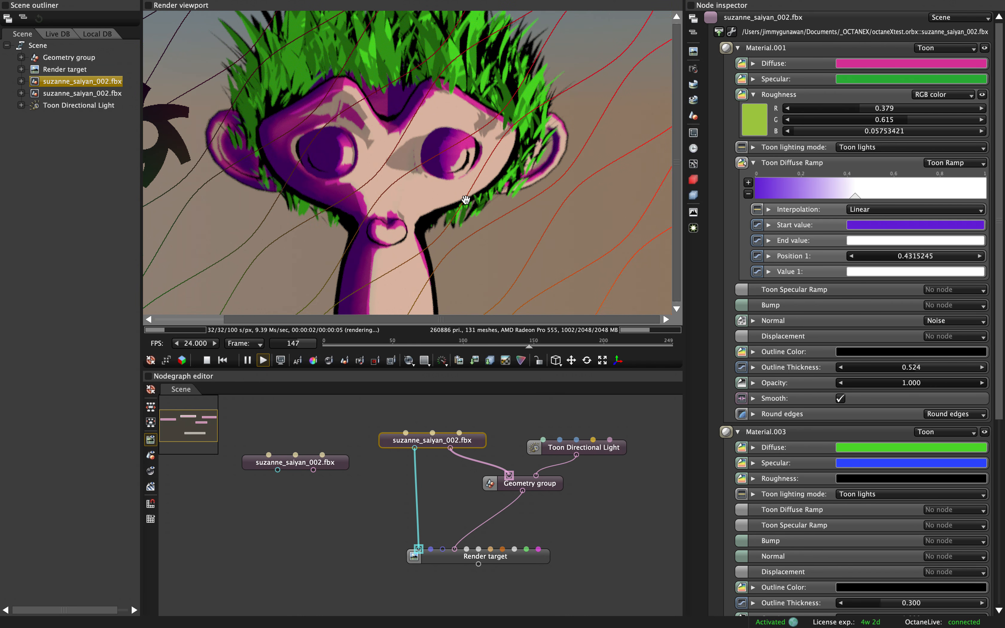
drag(483, 345, 510, 346)
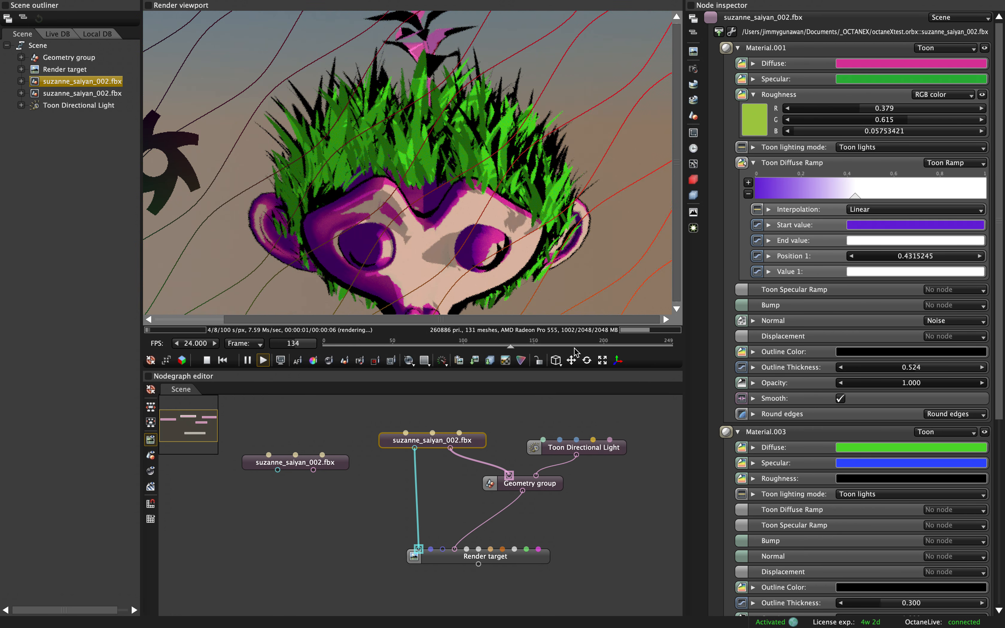
click(584, 346)
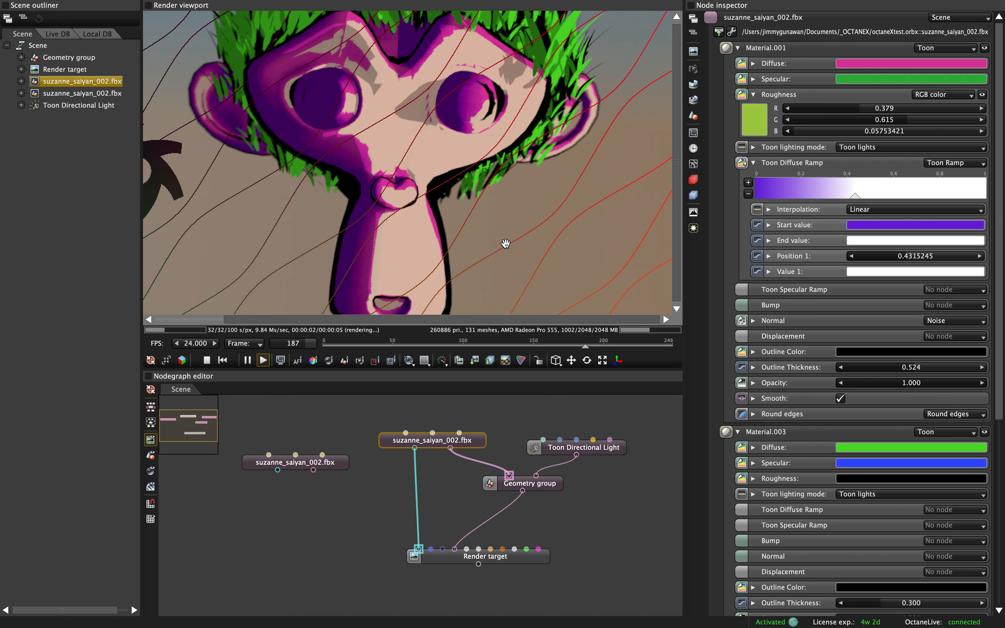
mouse_move(241, 5)
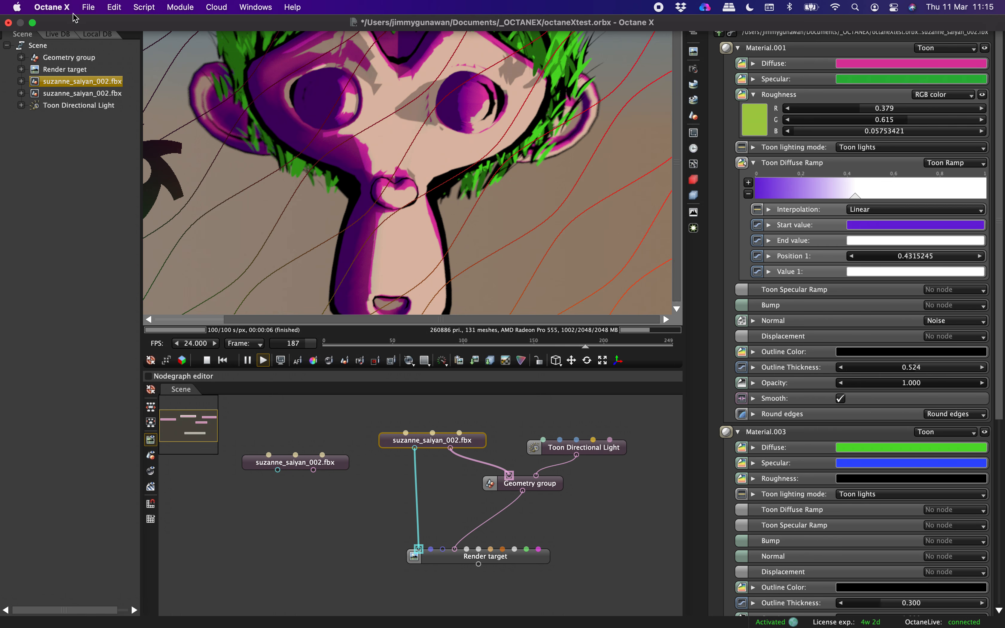
click(403, 344)
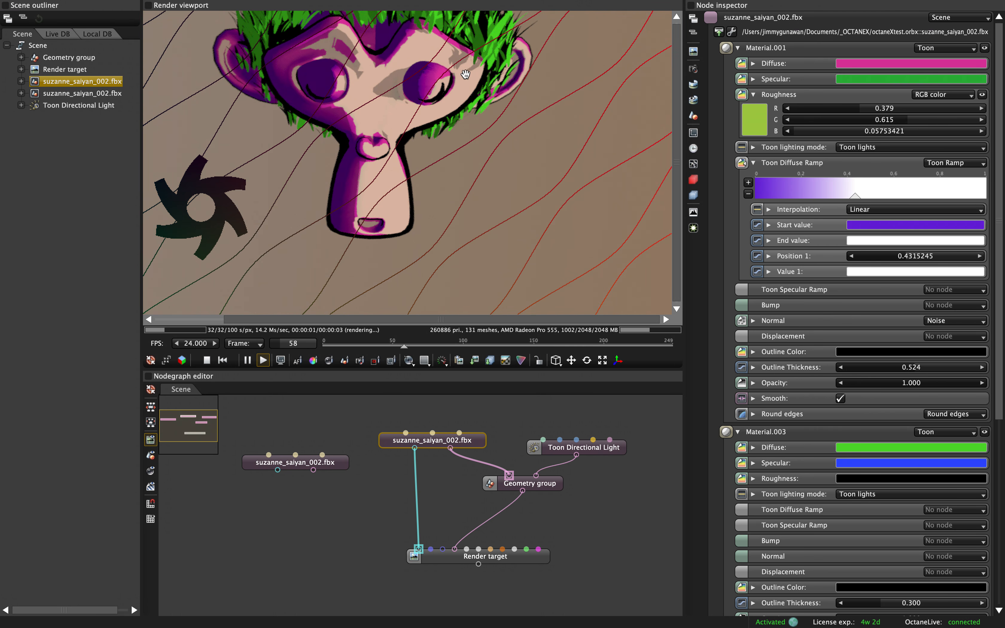
mouse_move(403, 5)
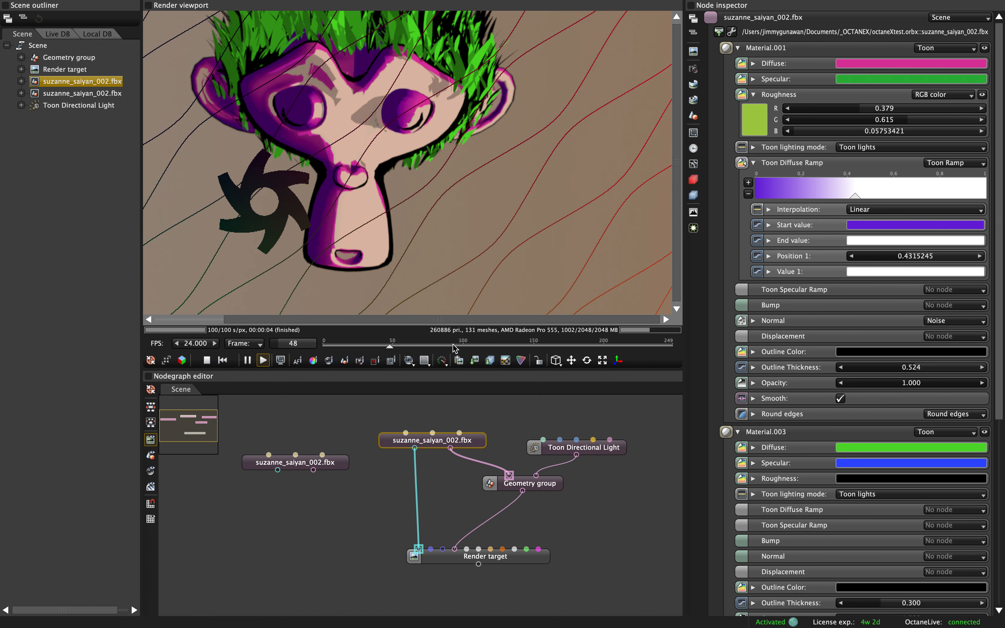
drag(375, 346, 357, 345)
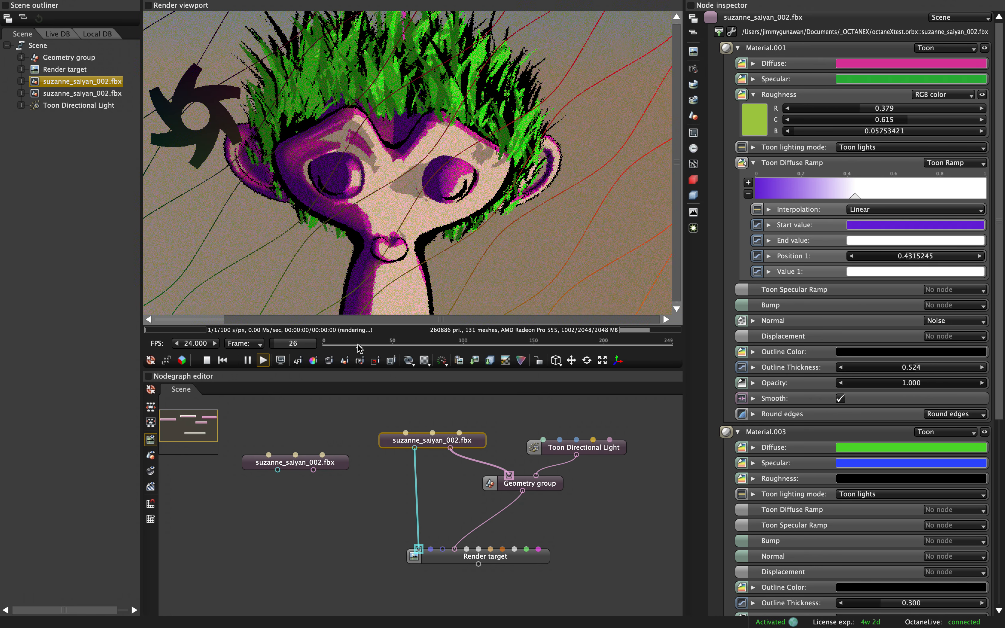
Link the unconnected FBX node's camera output to the Render target and its geometry output to the Geometry group.
drag(277, 470, 419, 549)
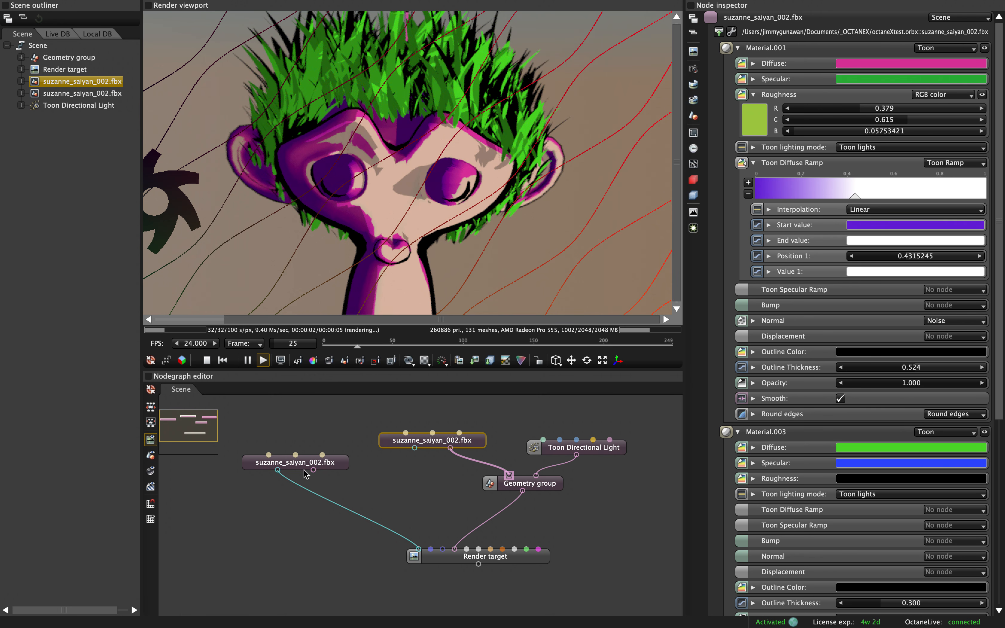
drag(314, 469, 509, 475)
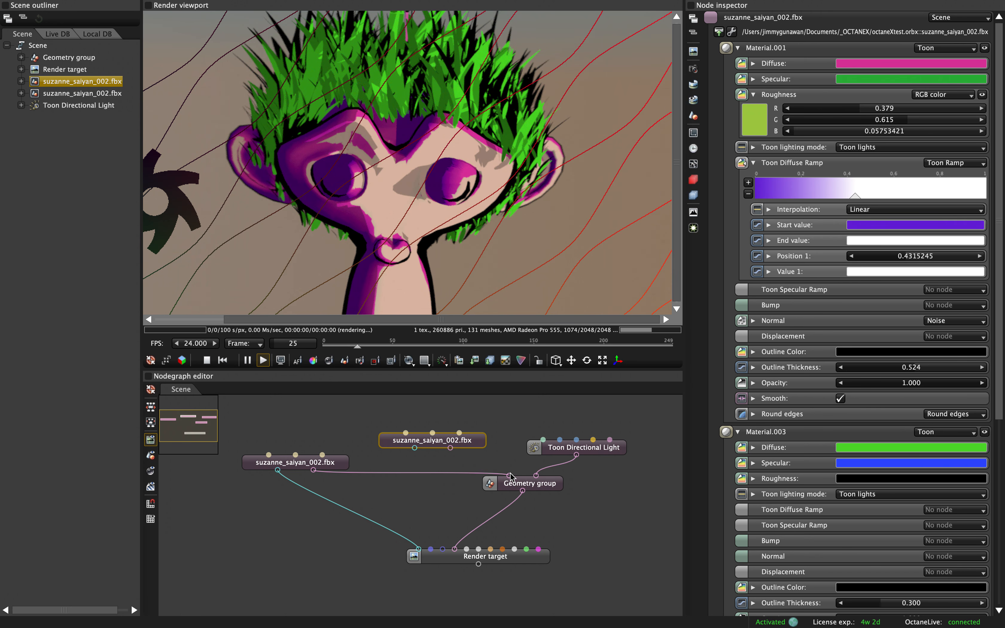
drag(438, 224, 364, 189)
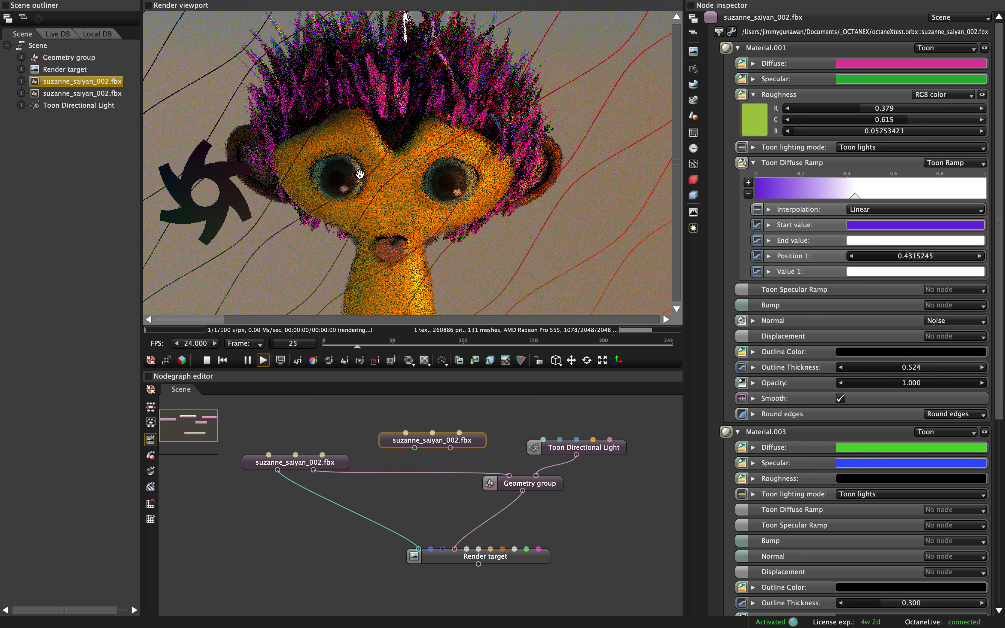
mouse_move(165, 1)
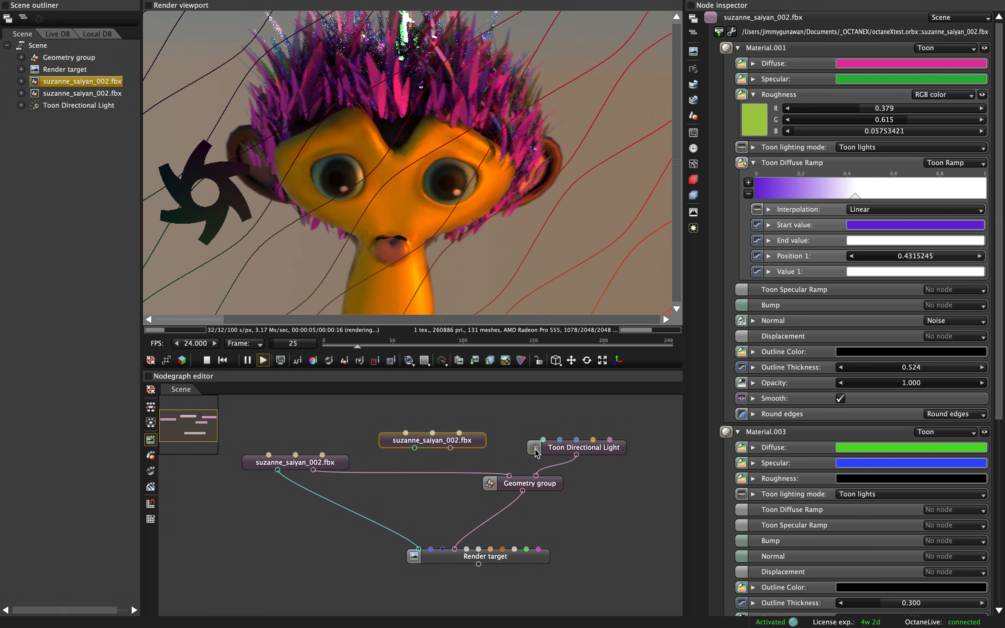
Reconnect the toon-shaded FBX node's geometry to the Geometry group, reframe the render, and set the timeline to frame 116.
drag(414, 448, 510, 477)
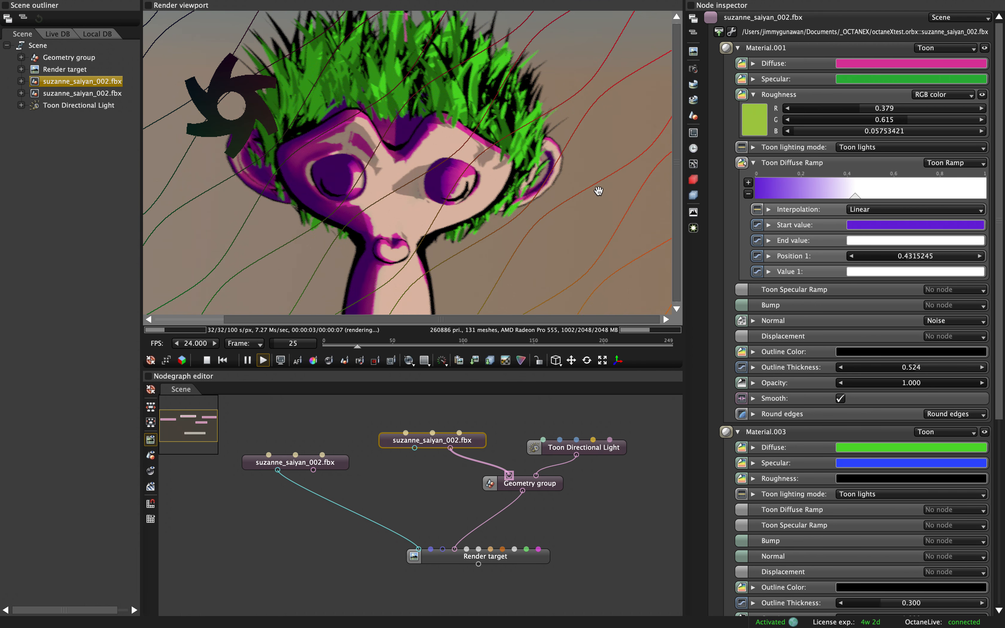
drag(470, 203, 560, 171)
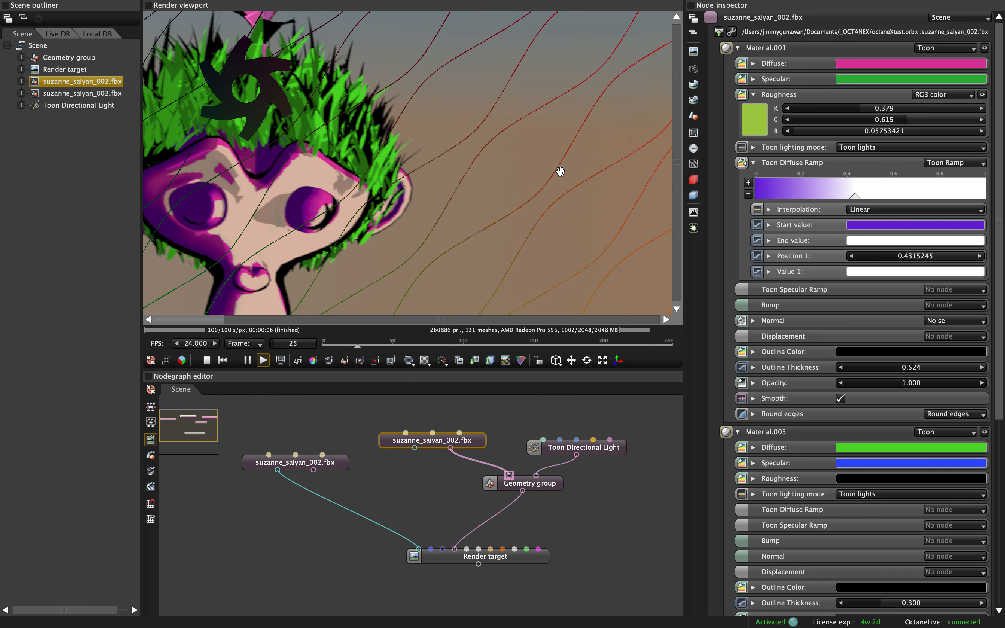
drag(439, 201, 401, 233)
drag(457, 257, 469, 133)
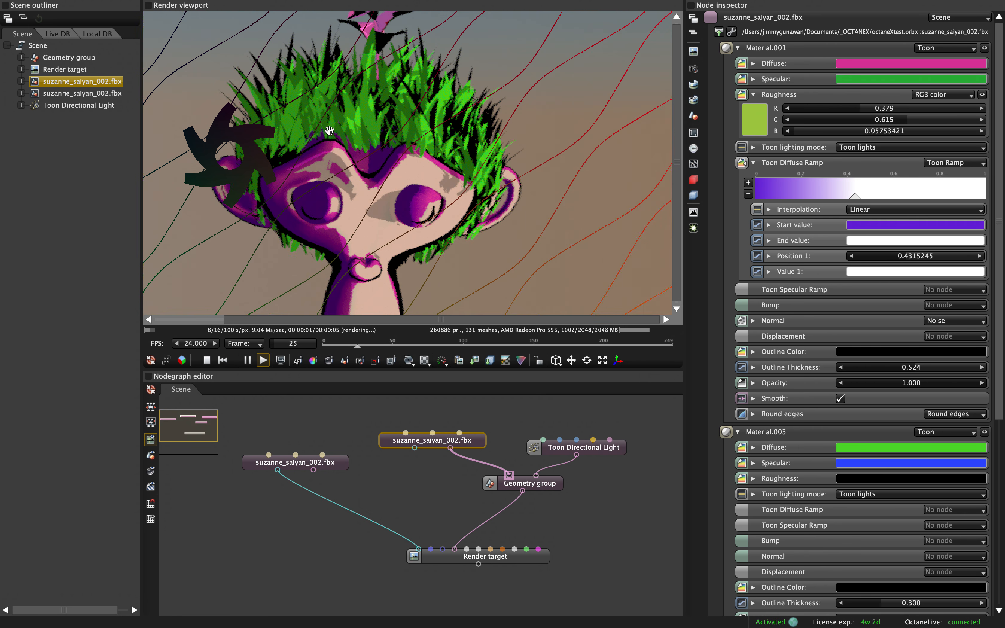
drag(398, 200, 438, 154)
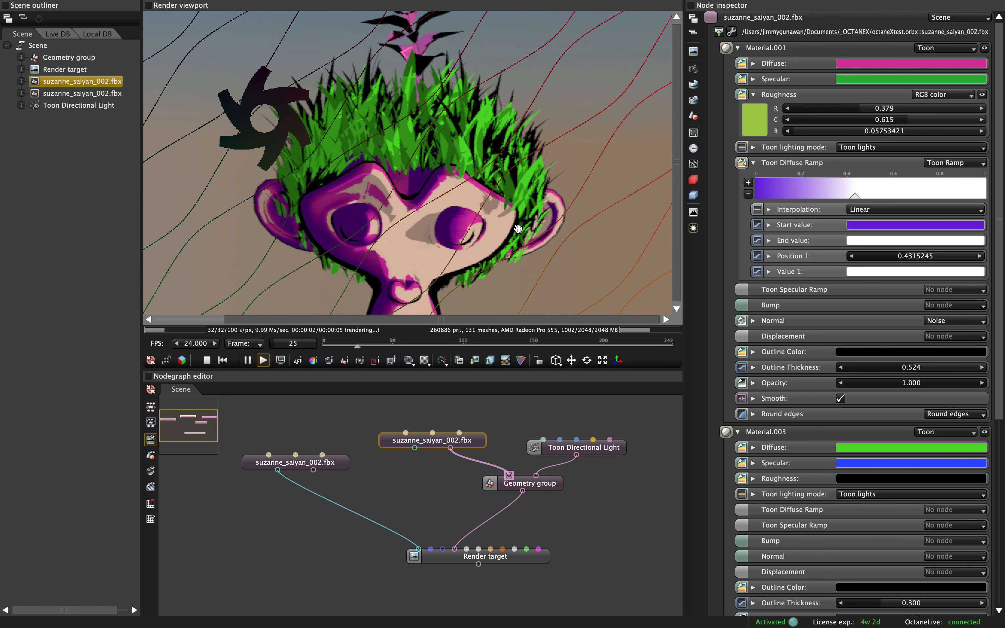
drag(517, 229, 439, 450)
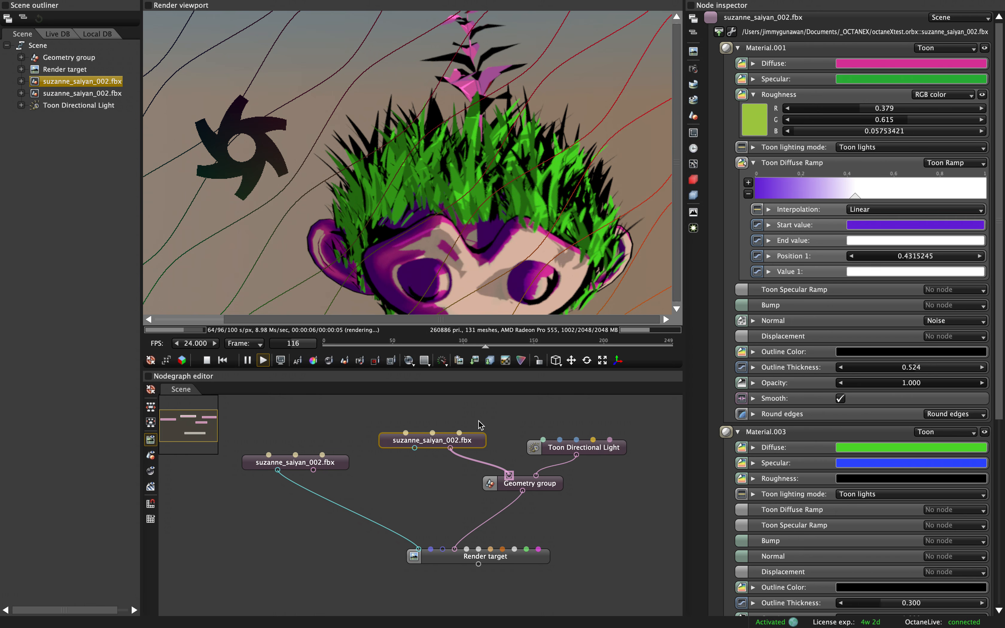
Duplicate the selected toon-shaded FBX node in the node graph.
middle_drag(546, 419, 469, 419)
key(ctrl+c)
key(ctrl+v)
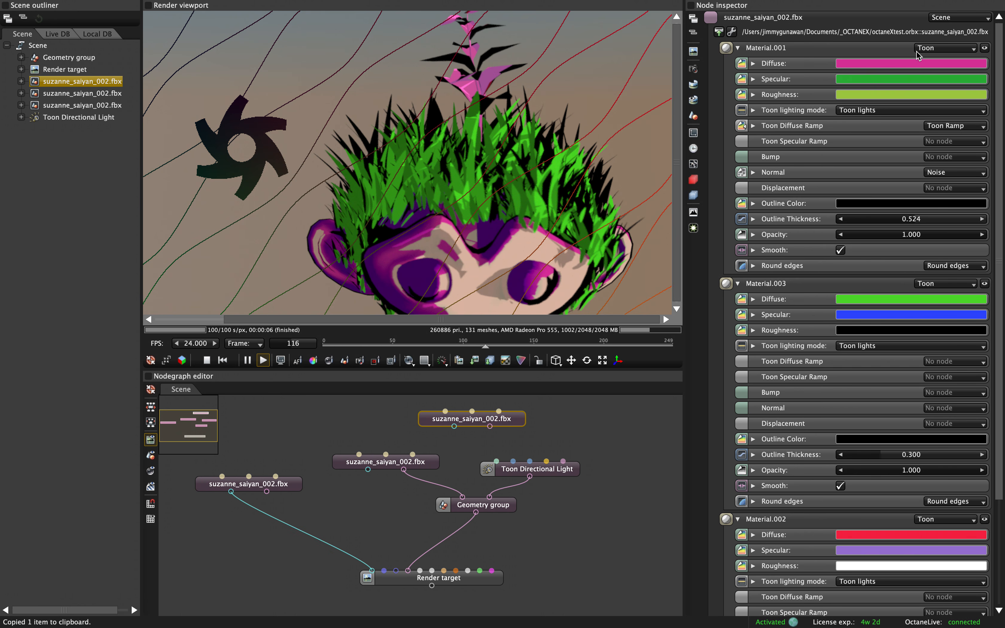
Try the Hair material type for Material.001 of the duplicated FBX, giving it a dark teal albedo.
click(929, 48)
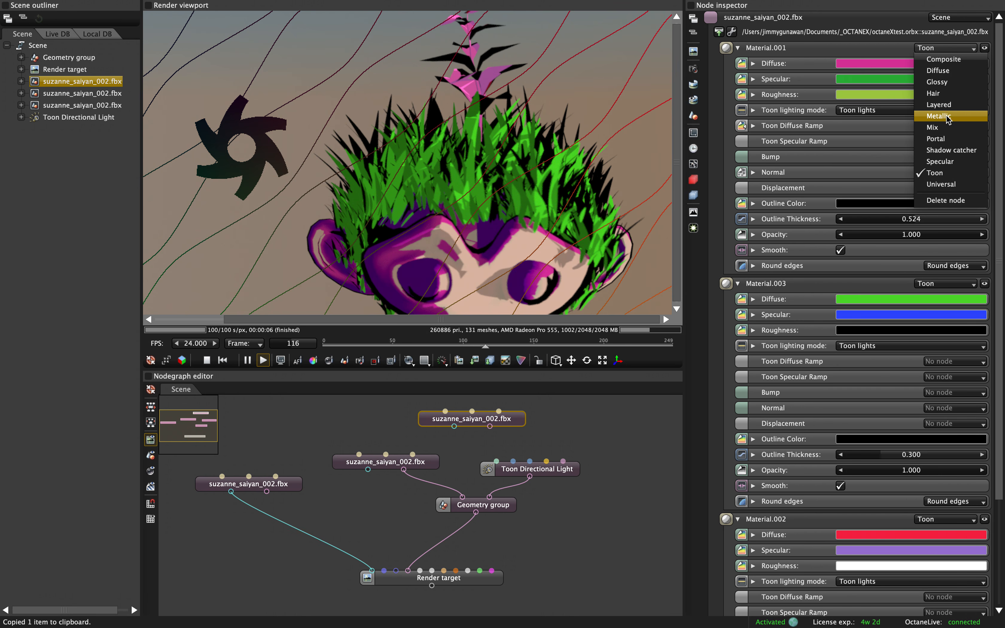
click(946, 95)
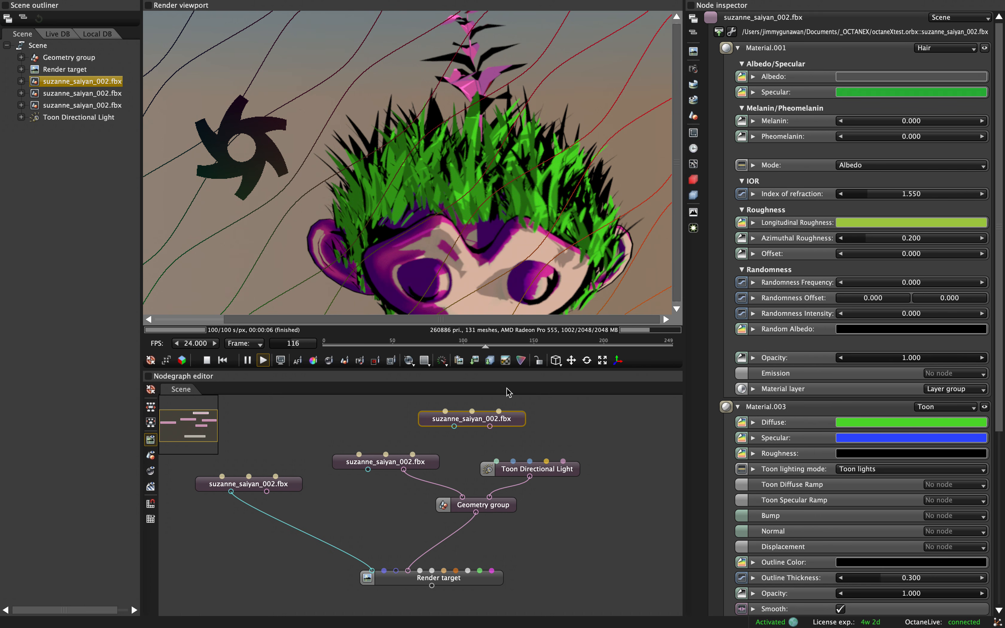
click(882, 77)
drag(768, 73, 729, 85)
Try the Metallic type for the duplicated FBX's Material.001, and set it to Universal.
click(962, 50)
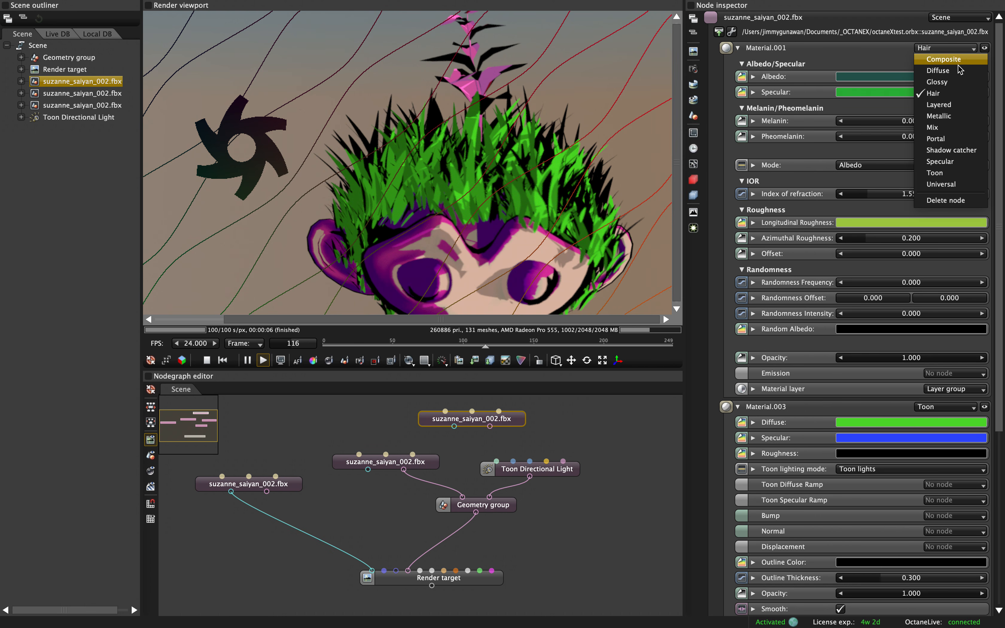
click(954, 124)
click(939, 50)
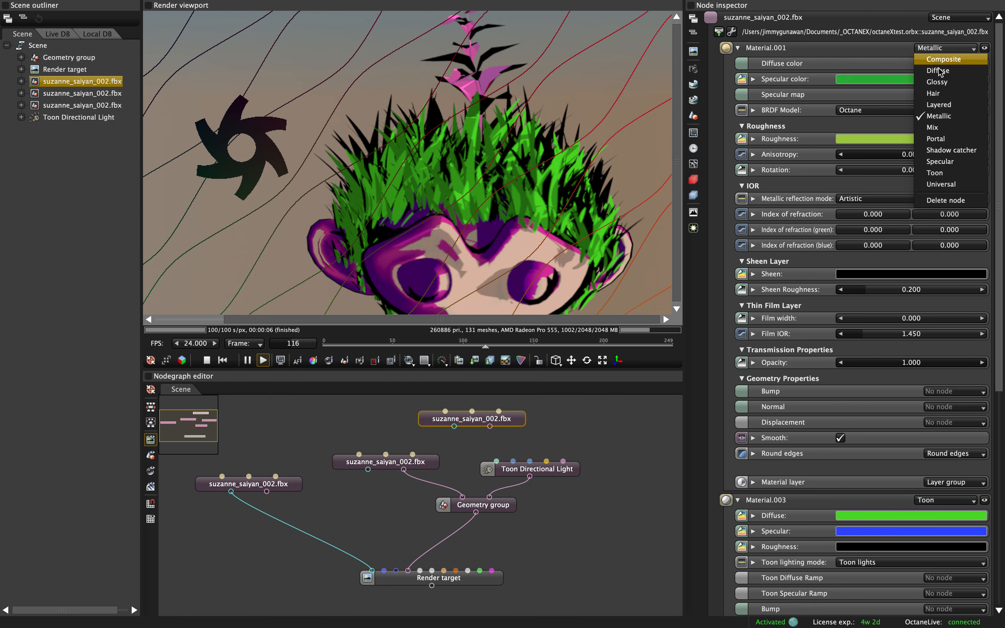
click(945, 184)
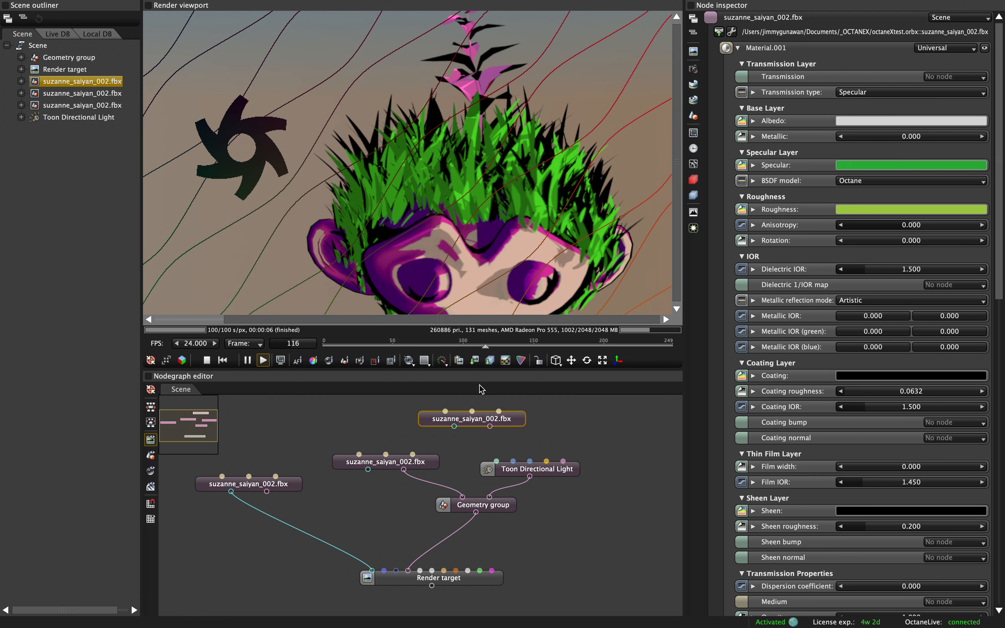
Scrub the animation timeline to frame 113 to view the render there.
click(387, 345)
drag(389, 344, 480, 342)
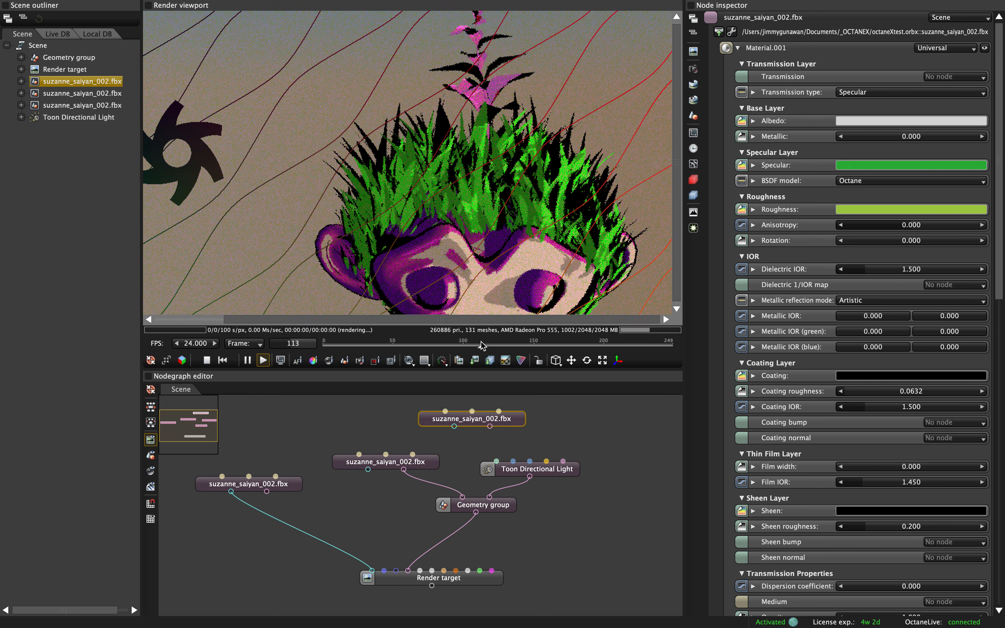